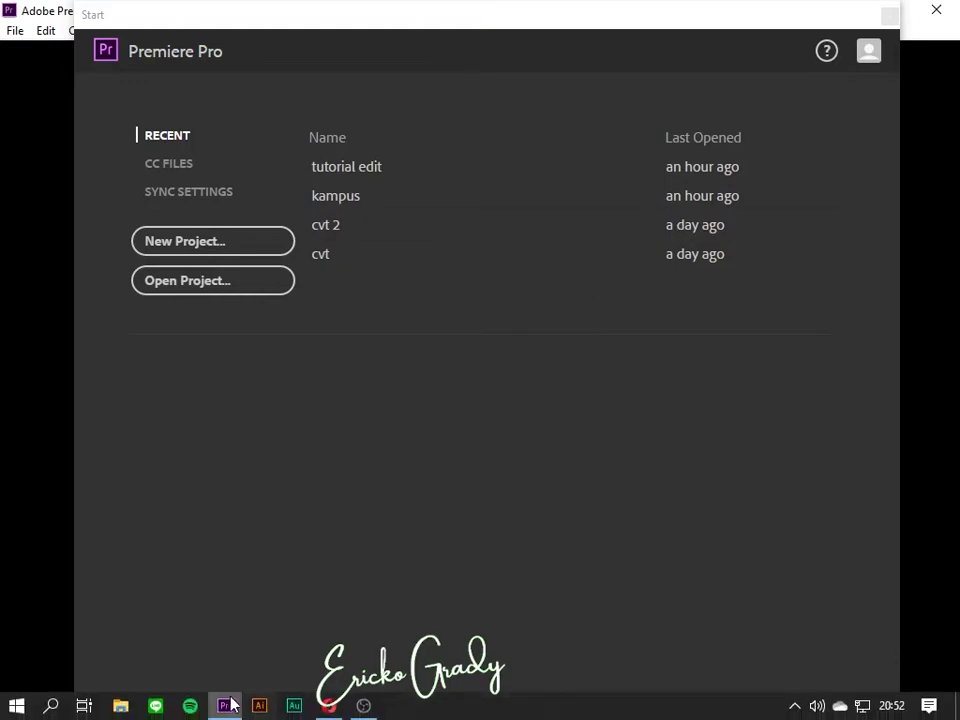
Step: Look through the video clips in the desktop's kampus folder
left_click(229, 704)
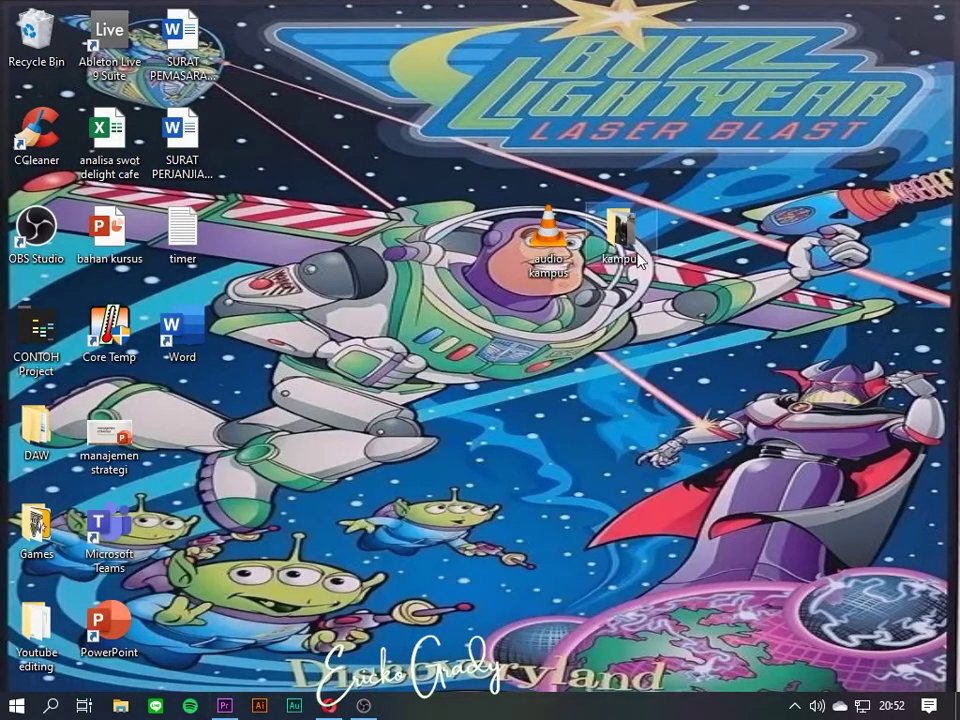
left_click(622, 240)
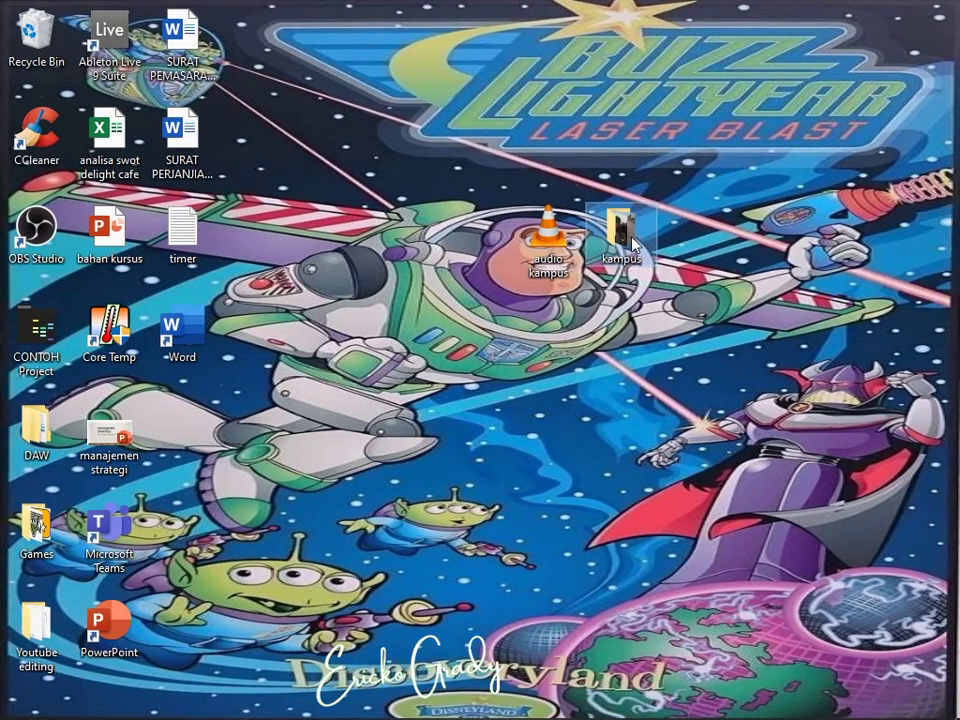
key("Return")
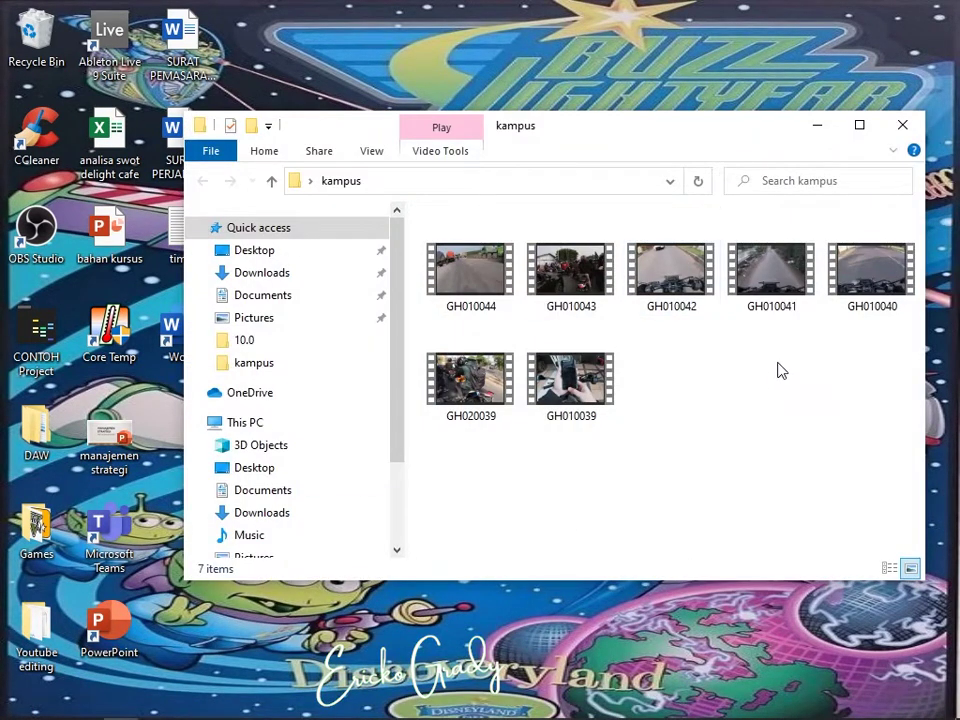
left_click(820, 128)
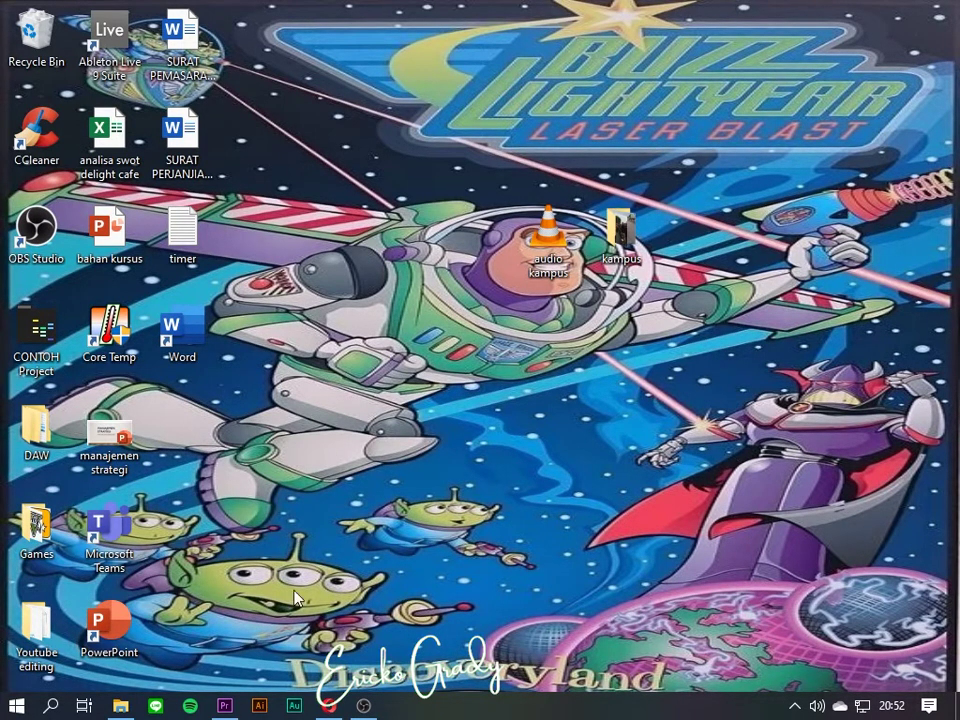
Step: Switch back to Premiere Pro and create a new project named TUTORIAL EDITING with the default settings
mouse_move(362, 708)
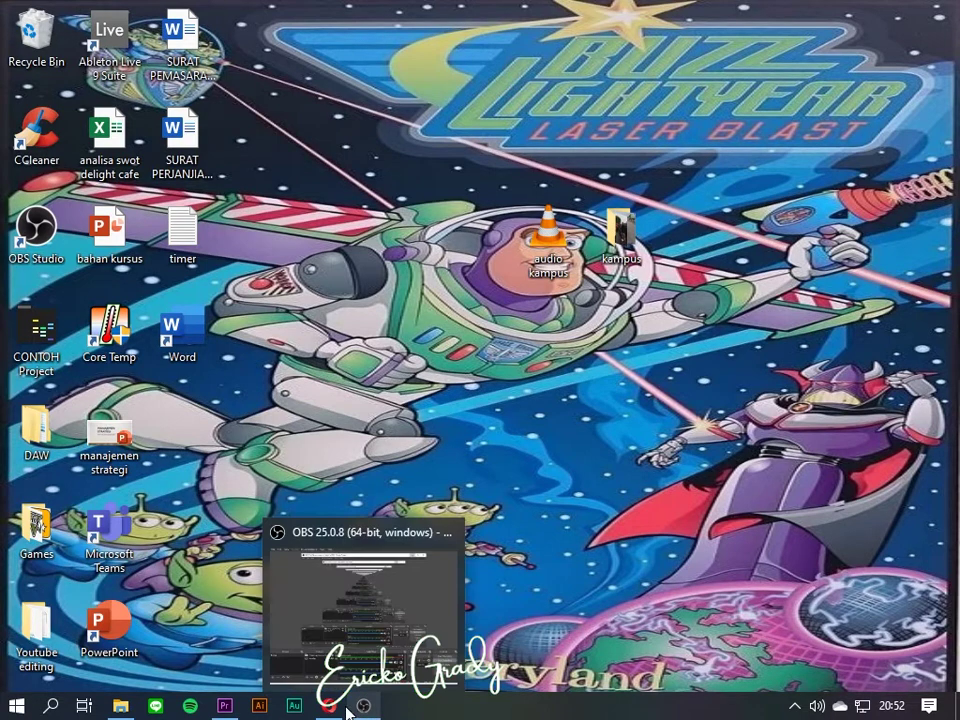
left_click(226, 706)
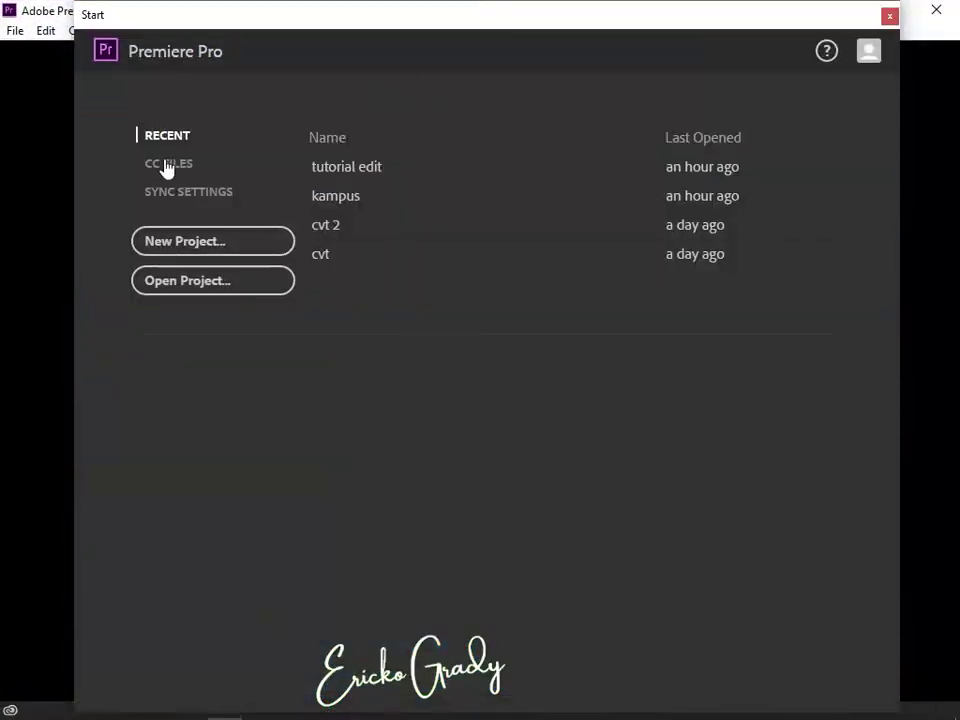
left_click(240, 250)
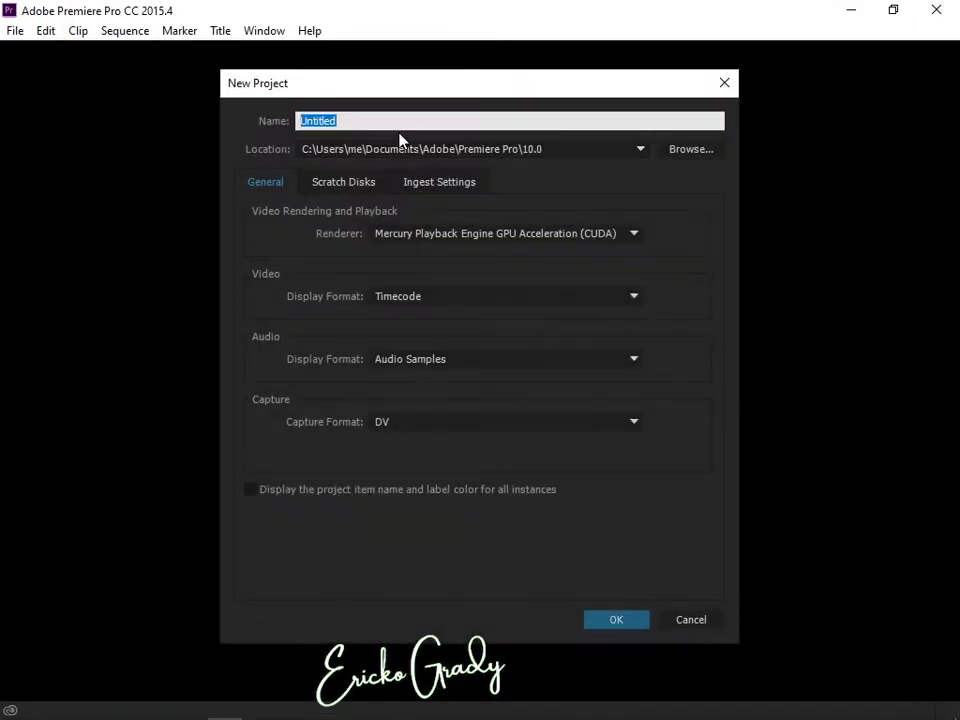
type("TUTORIAL EDITING")
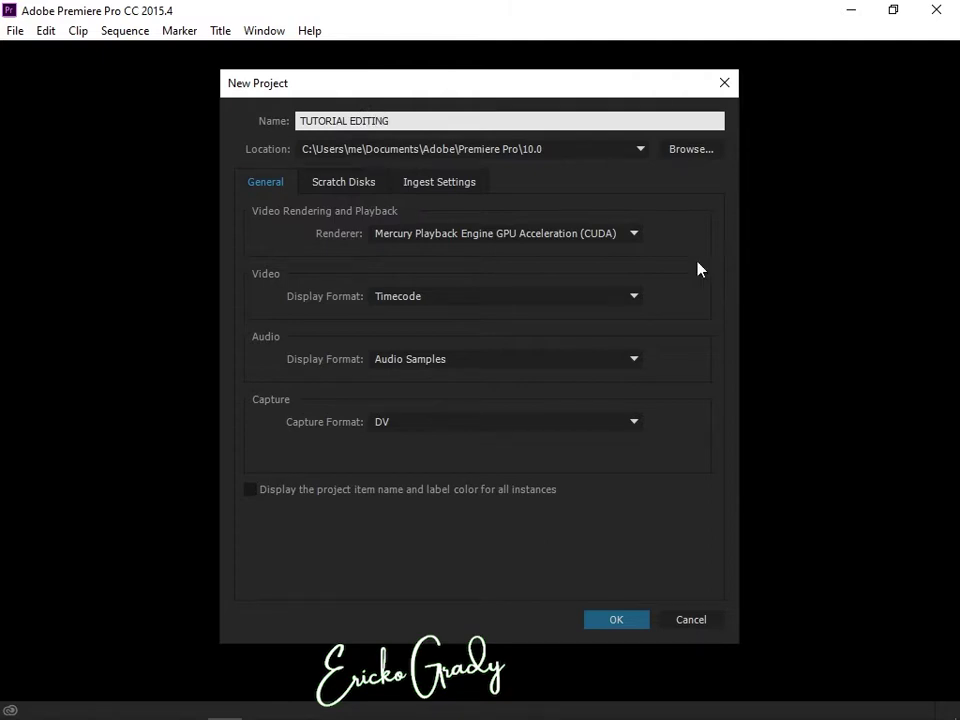
left_click(619, 619)
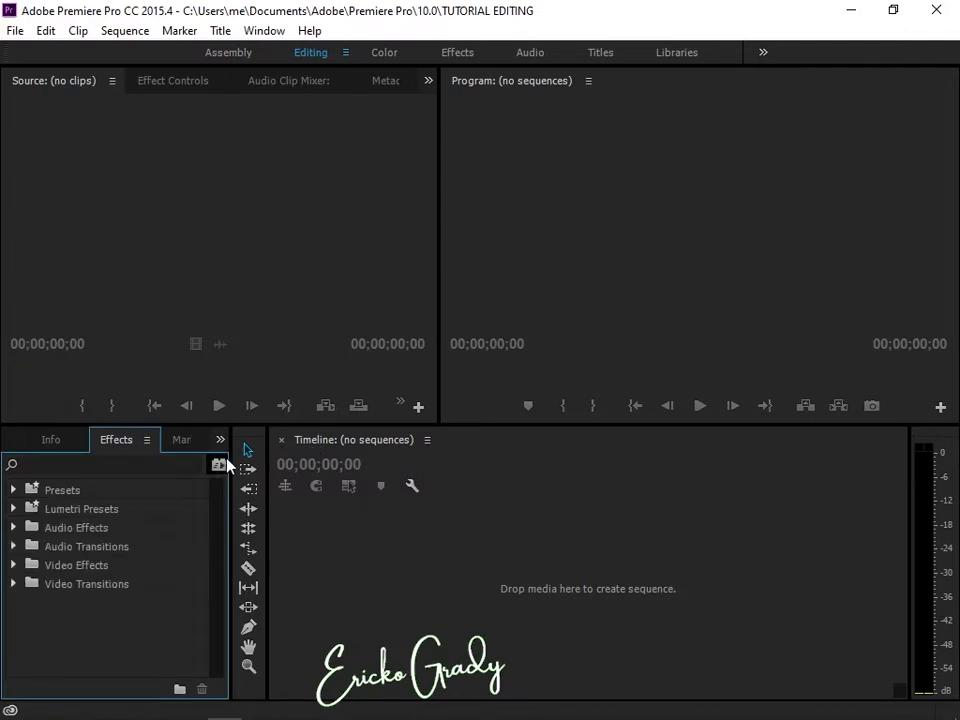
Step: Start a media import into the project and browse to the kampus folder on the Desktop
left_click(221, 440)
left_click(227, 462)
right_click(100, 549)
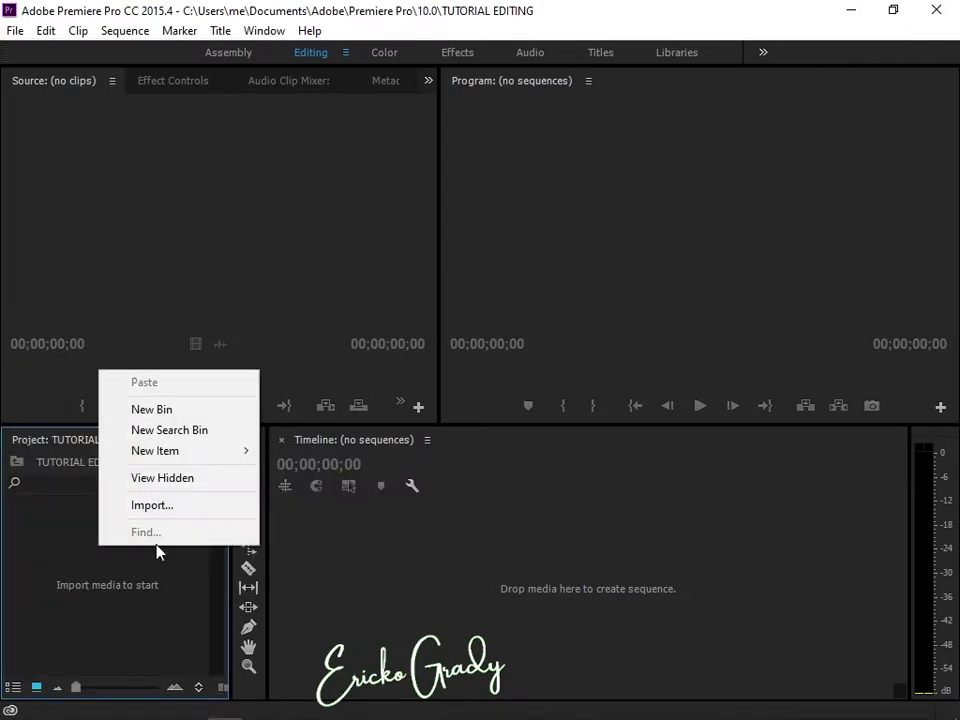
left_click(167, 508)
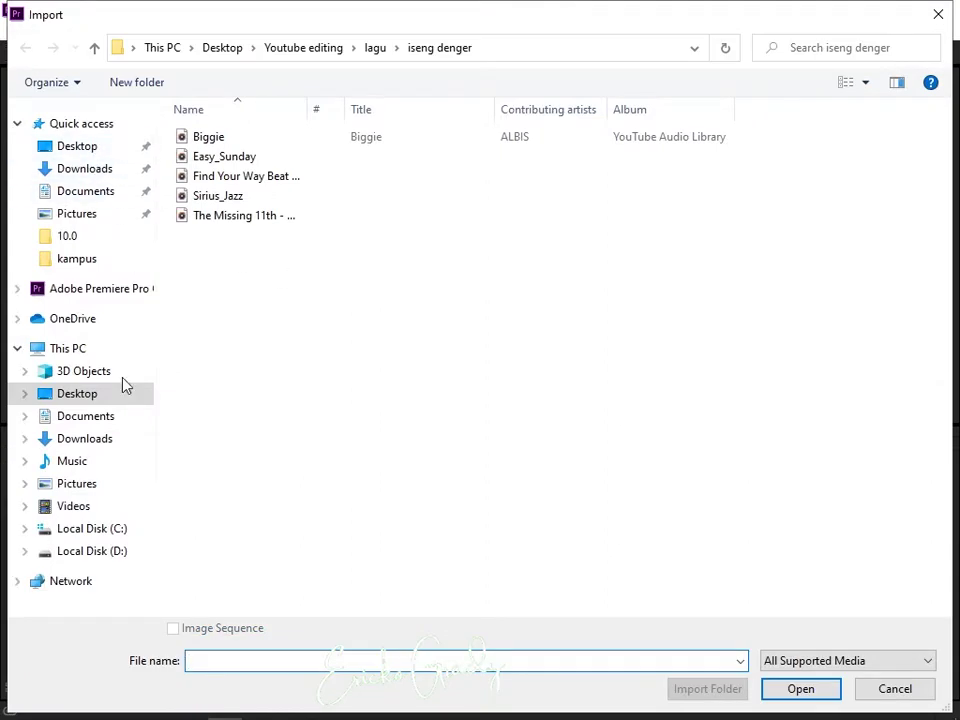
left_click(100, 147)
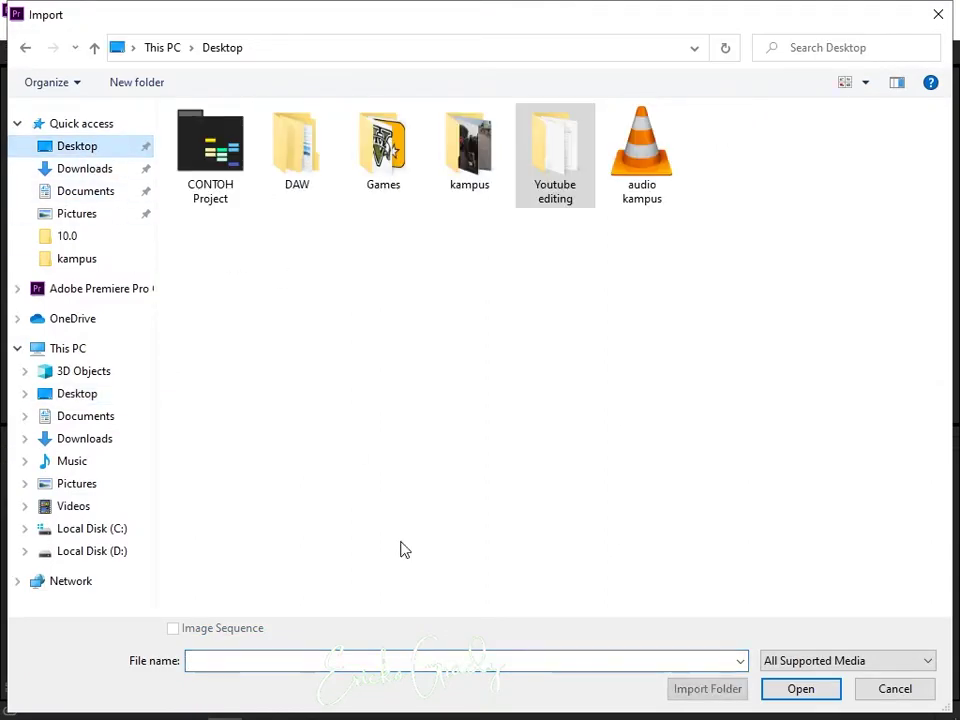
double_click(478, 186)
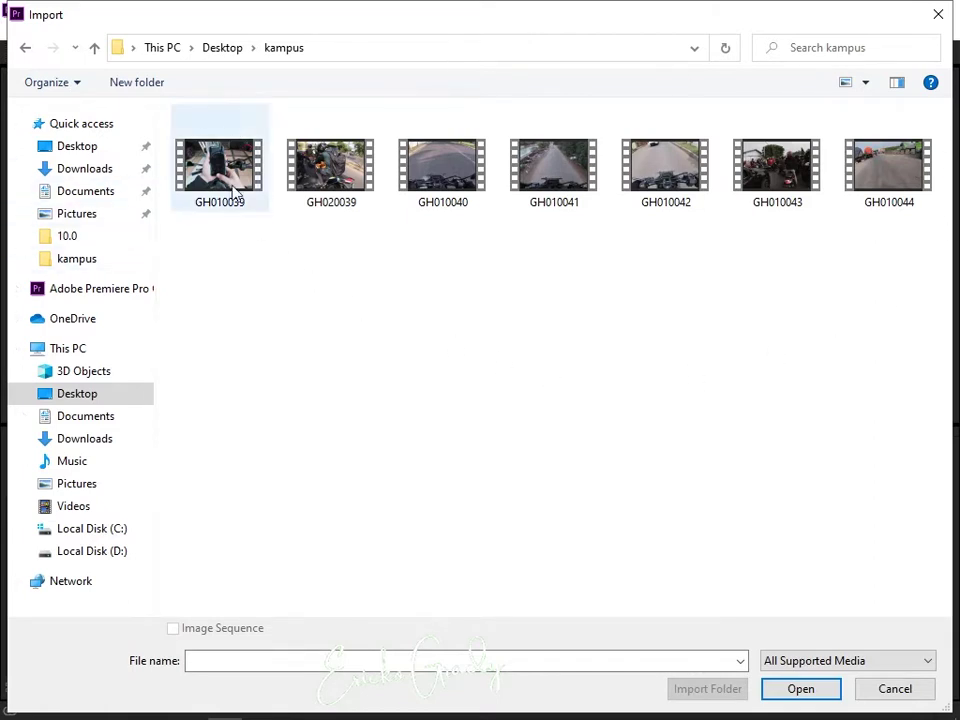
Step: Import the clip GH010039, sorting the files by date to find it, and create a sequence from it in the timeline
right_click(422, 334)
mouse_move(452, 366)
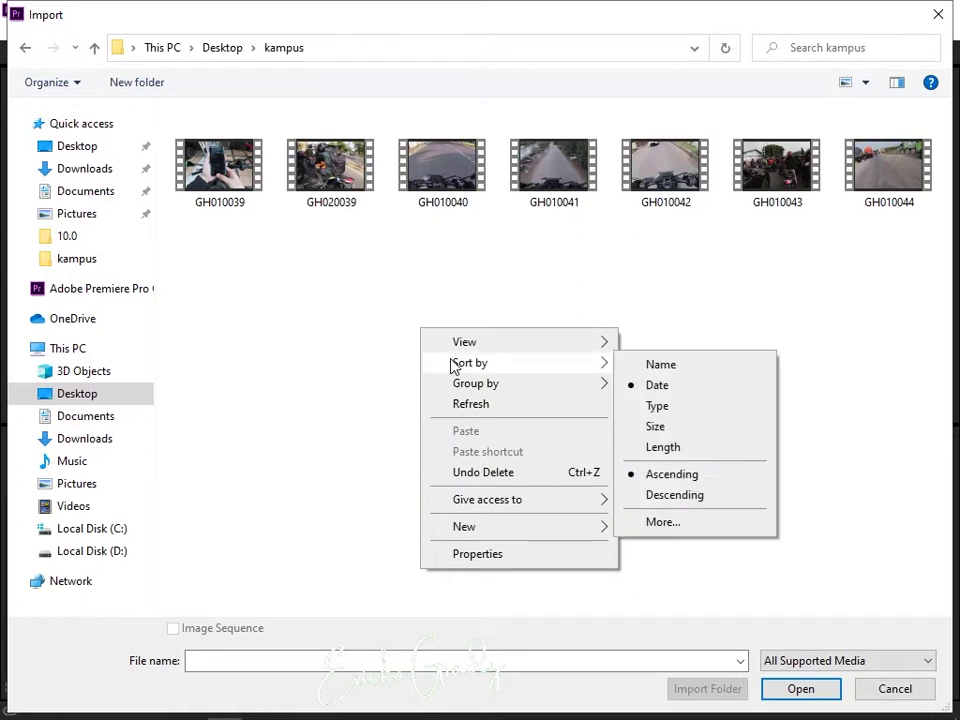
left_click(660, 388)
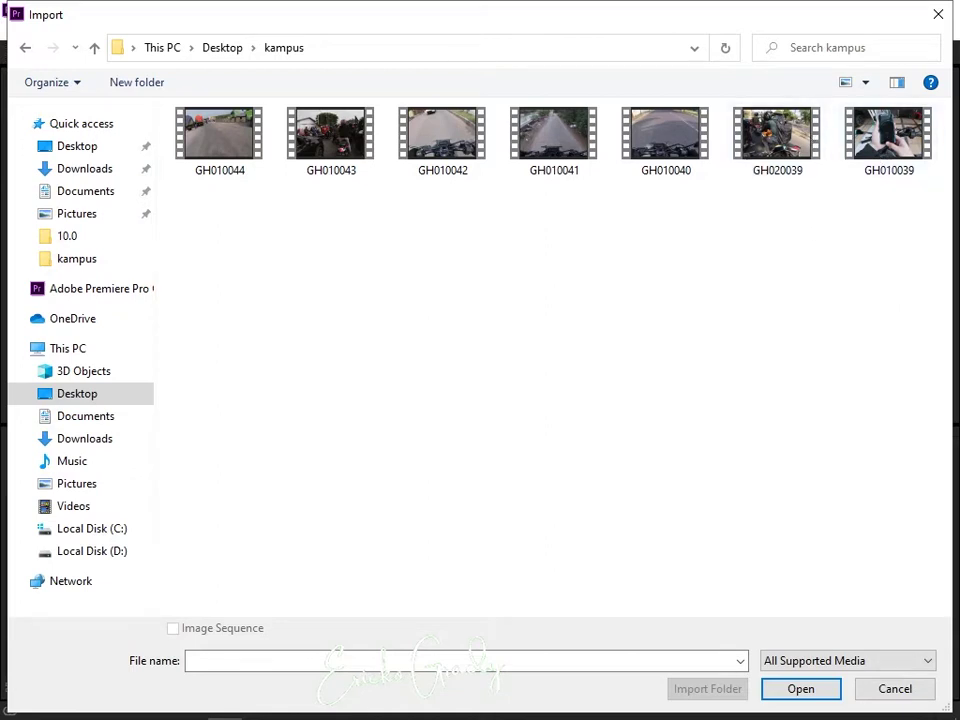
double_click(876, 138)
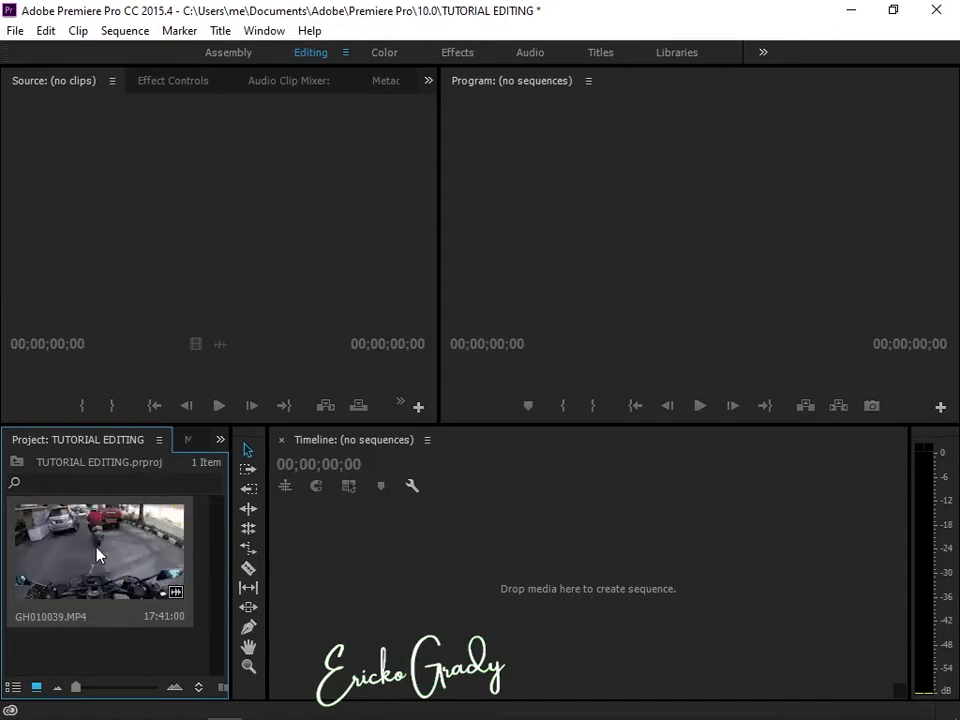
left_click_drag(96, 553, 345, 570)
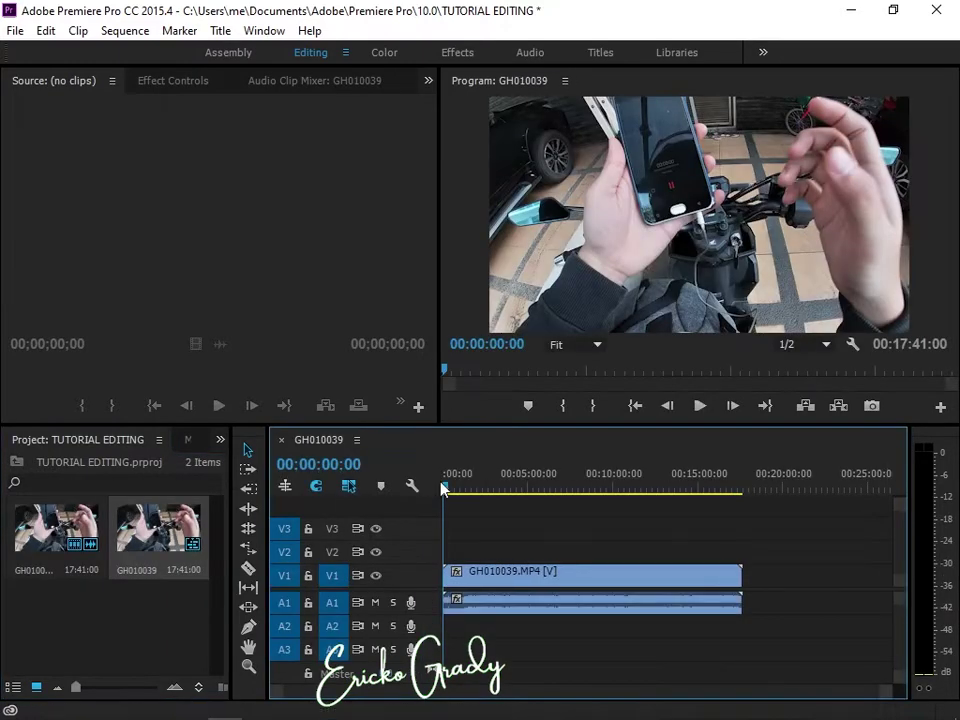
Step: Import the clip GH020039 and place it on track V1 directly after GH010039
right_click(120, 622)
left_click(175, 570)
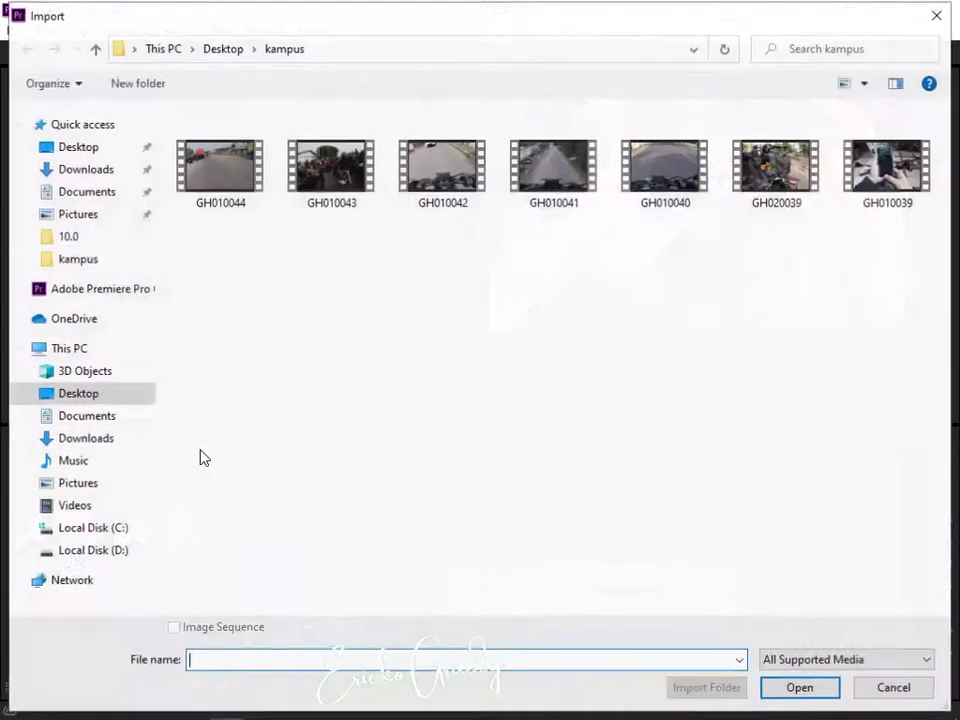
right_click(756, 270)
mouse_move(797, 308)
left_click(672, 329)
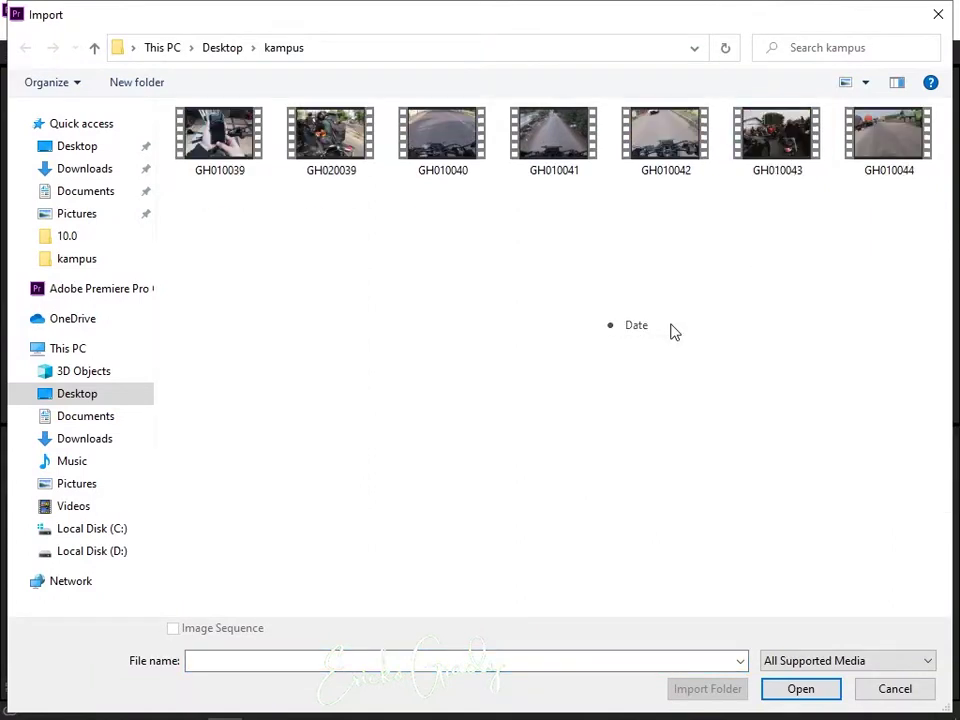
double_click(311, 164)
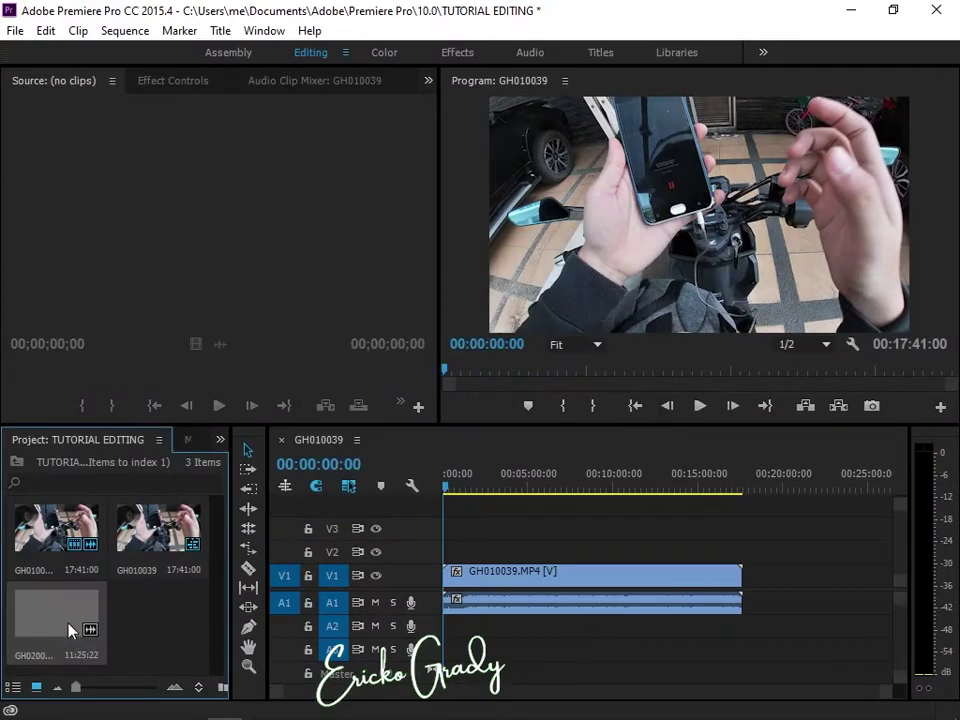
left_click_drag(70, 628, 752, 612)
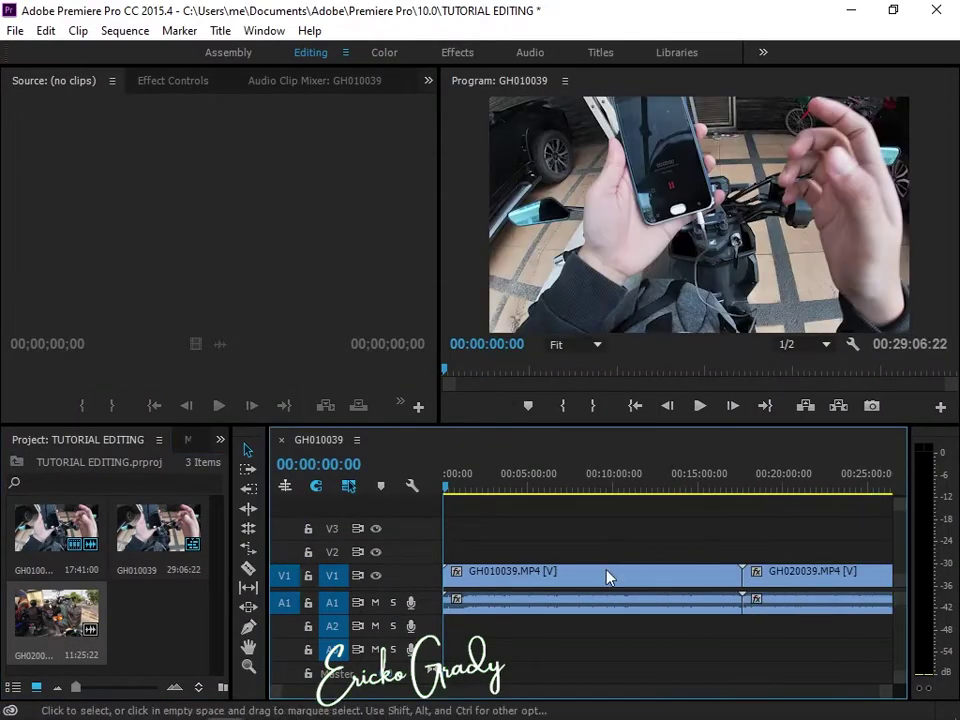
Step: Play the sequence across the join between GH010039 and GH020039 to check the continuity
scroll(545, 507, "down", 4)
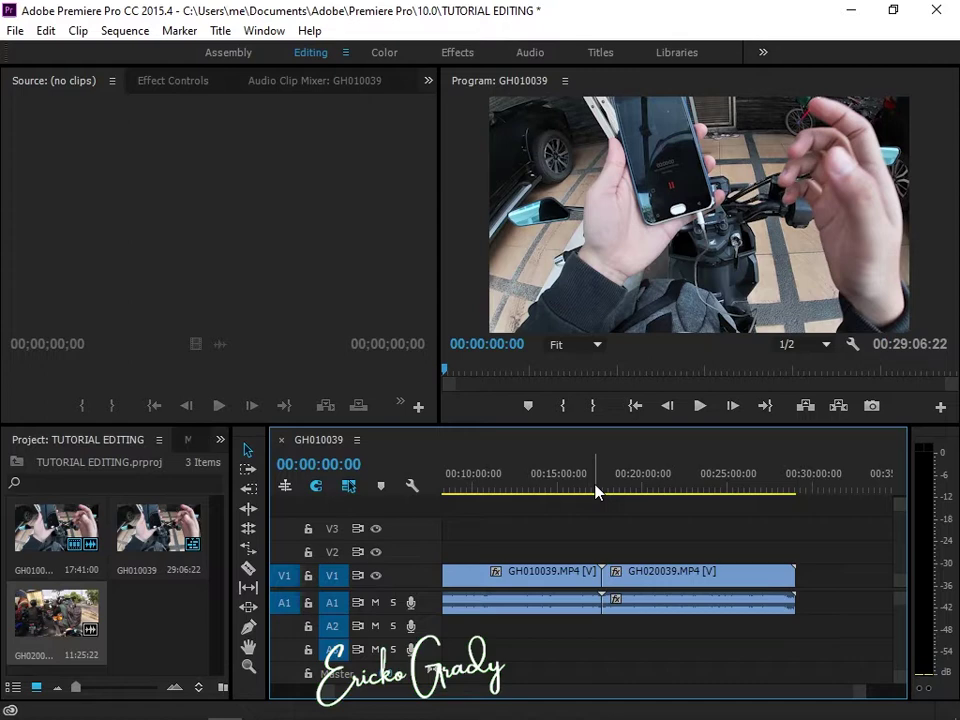
left_click(600, 491)
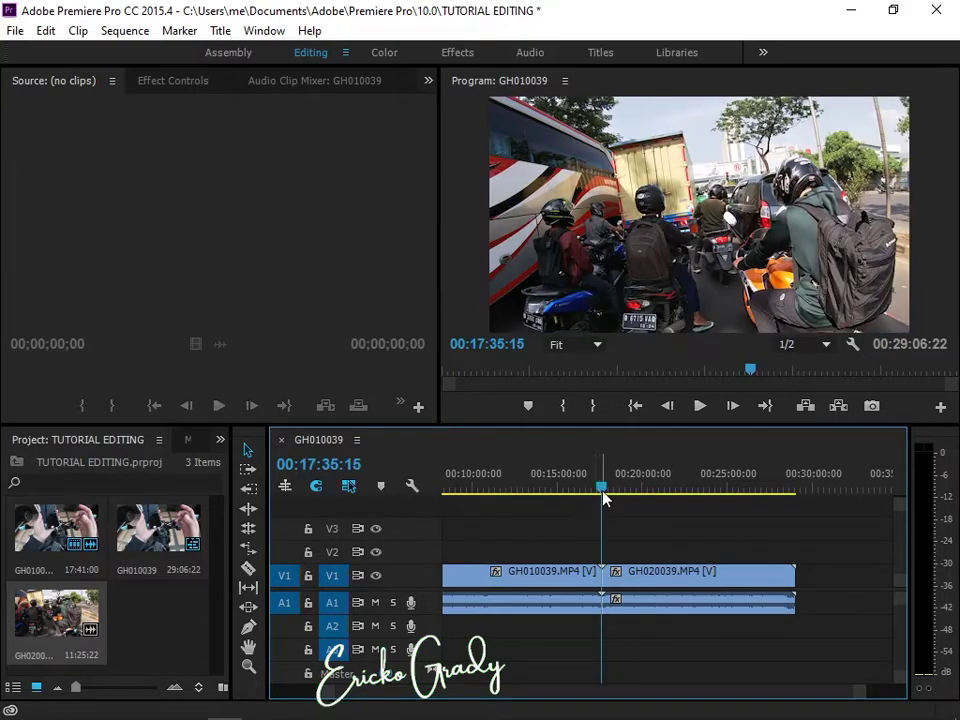
left_click_drag(602, 493, 600, 493)
scroll(589, 508, "up", 6)
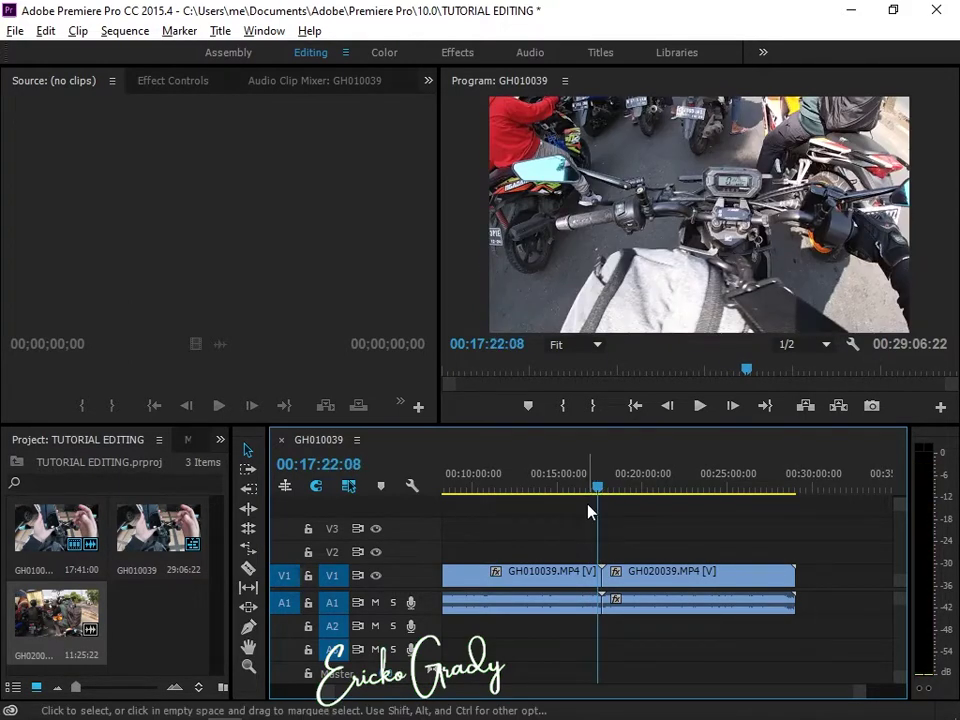
left_click(699, 406)
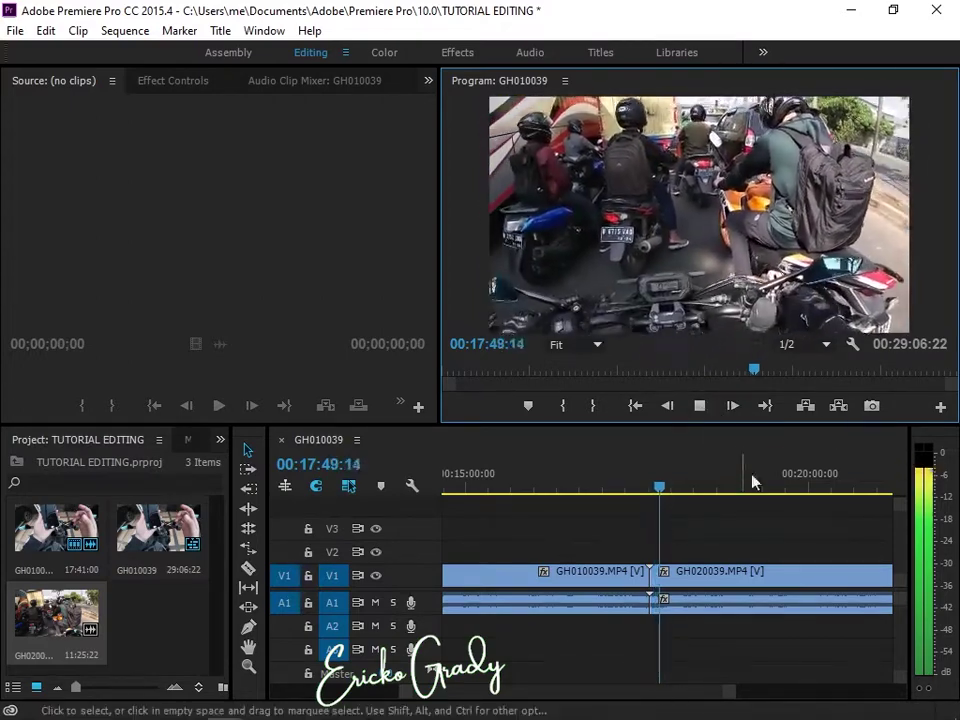
left_click(699, 406)
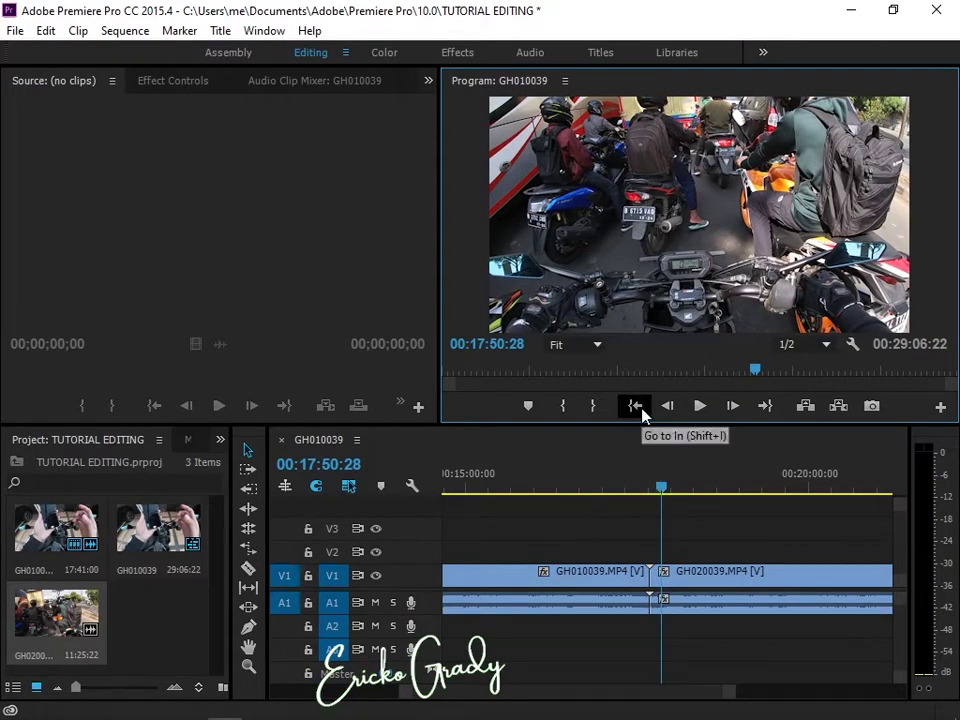
Step: Import the audio kampus file from the Desktop and place it on track A2 at the start of the sequence
right_click(150, 624)
left_click(192, 577)
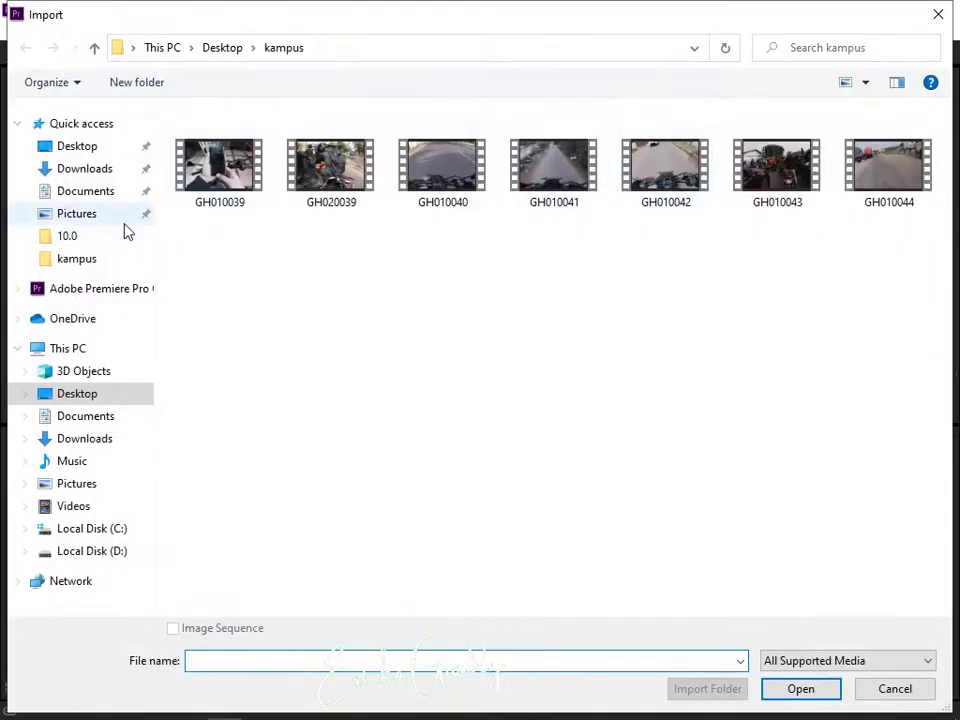
left_click(80, 147)
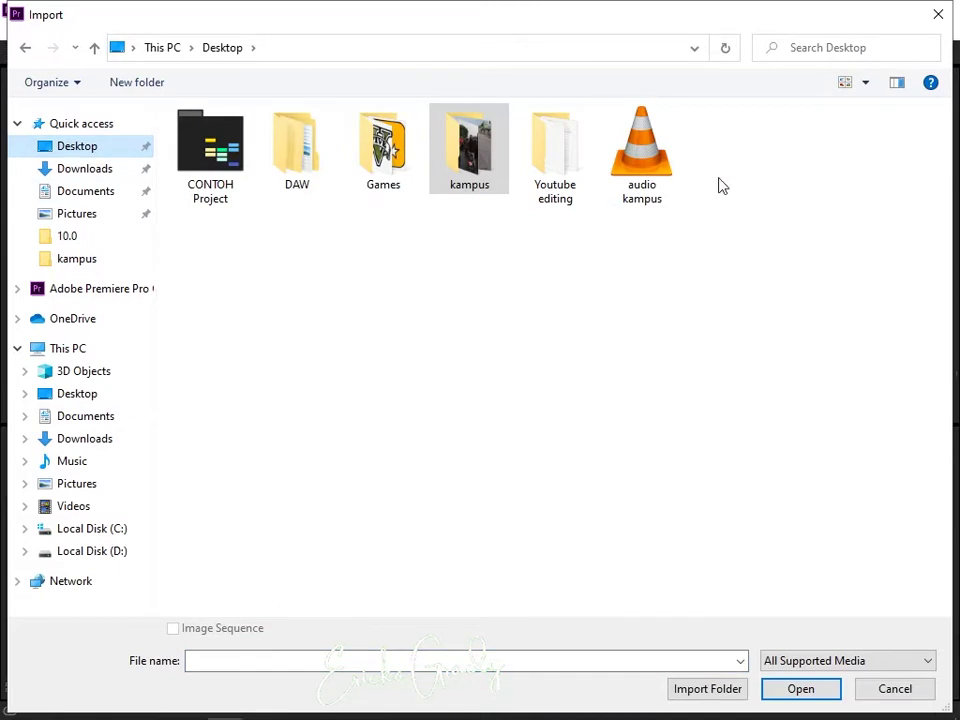
double_click(650, 200)
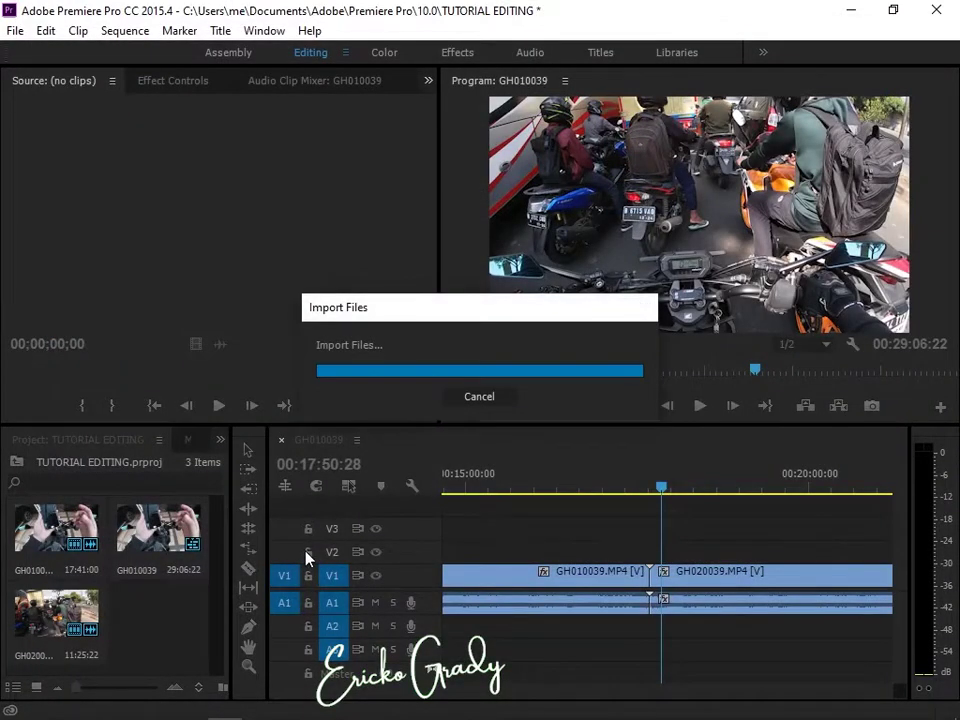
left_click(634, 405)
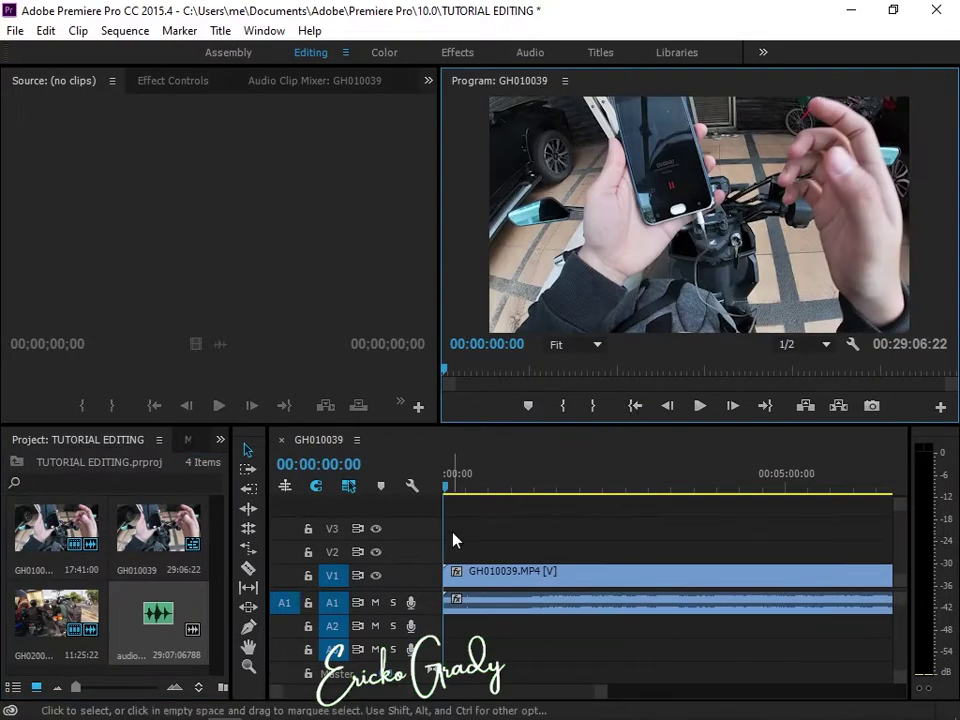
scroll(467, 563, "down", 5, "alt")
left_click_drag(155, 612, 447, 645)
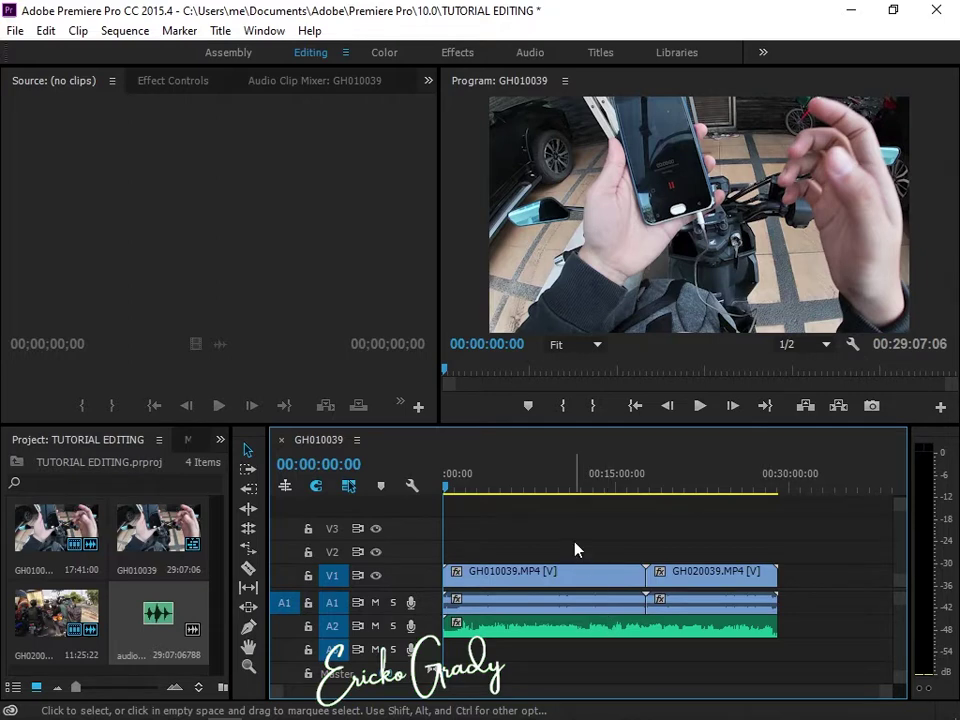
Step: Split the GH010039 video, its linked audio and the separate A2 audio at 00:03:11:27
scroll(575, 549, "up", 5, "alt")
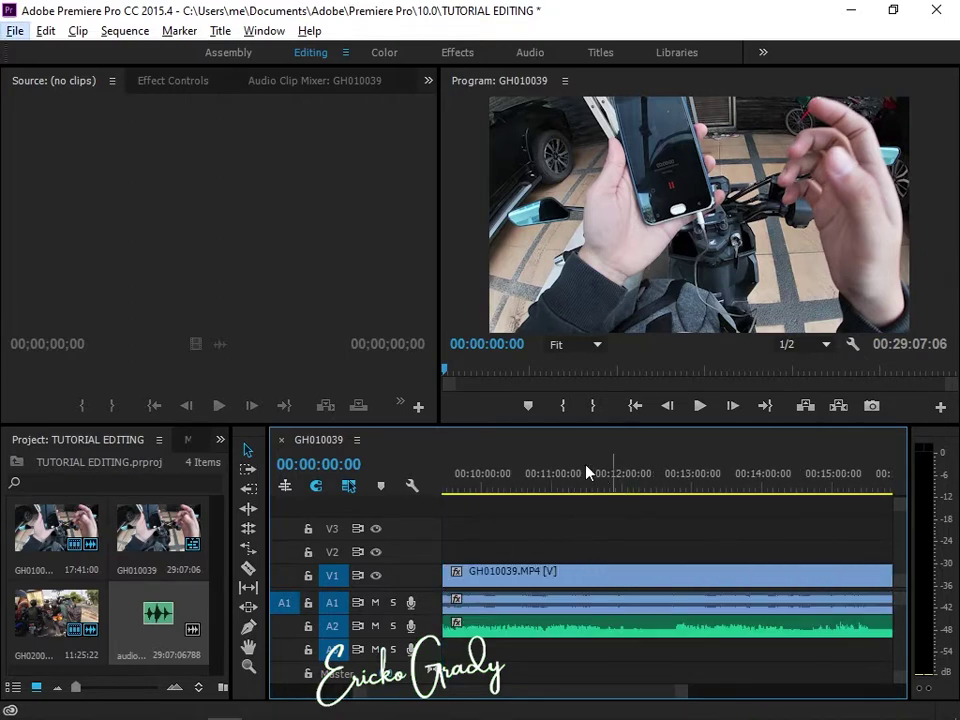
left_click(671, 476)
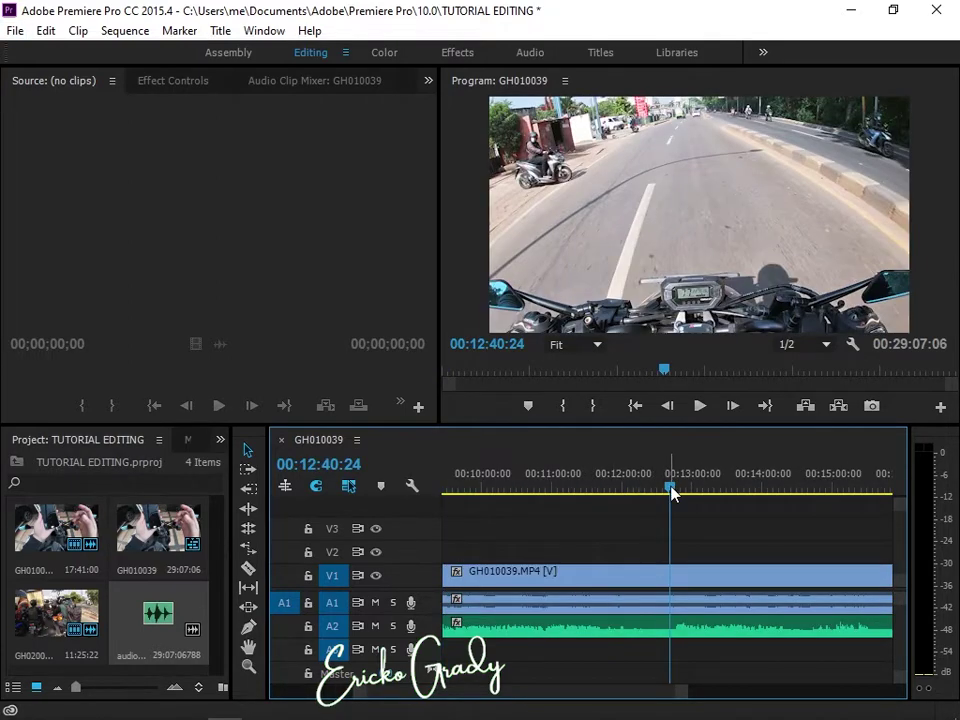
mouse_move(671, 490)
left_mouse_down()
mouse_move(696, 499)
mouse_move(664, 508)
left_mouse_up()
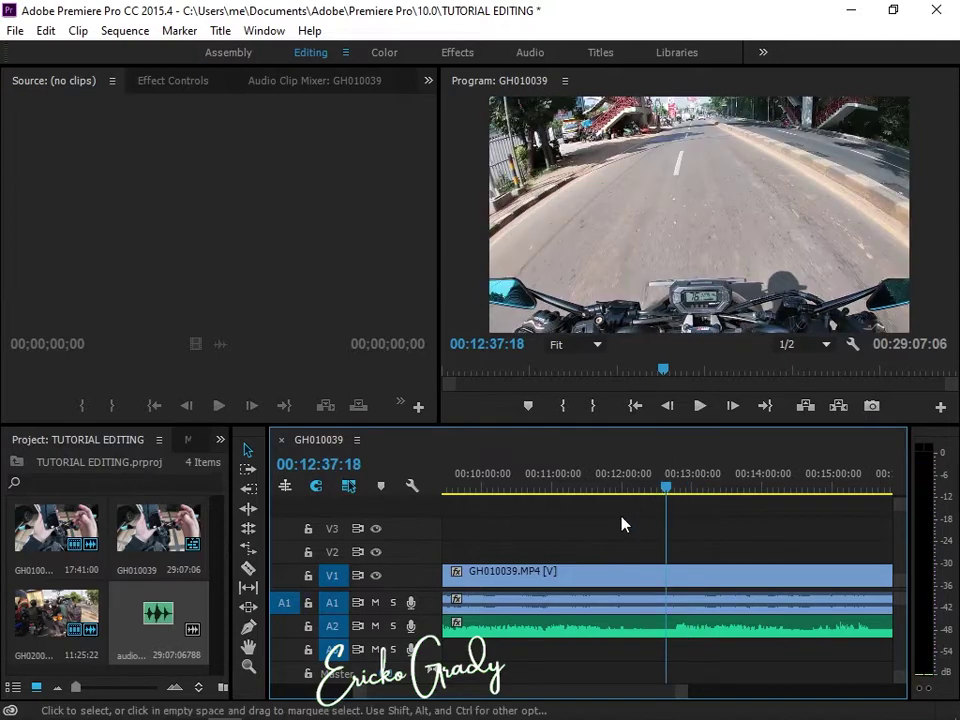
scroll(617, 523, "down", 4, "alt")
left_click(583, 486)
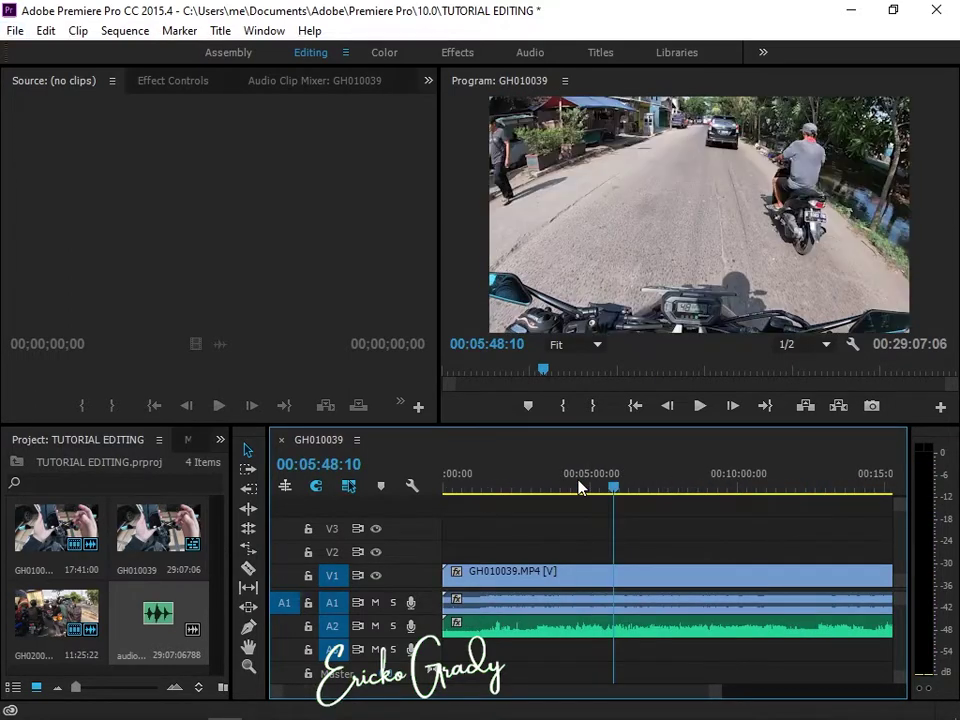
scroll(521, 506, "up", 5, "alt")
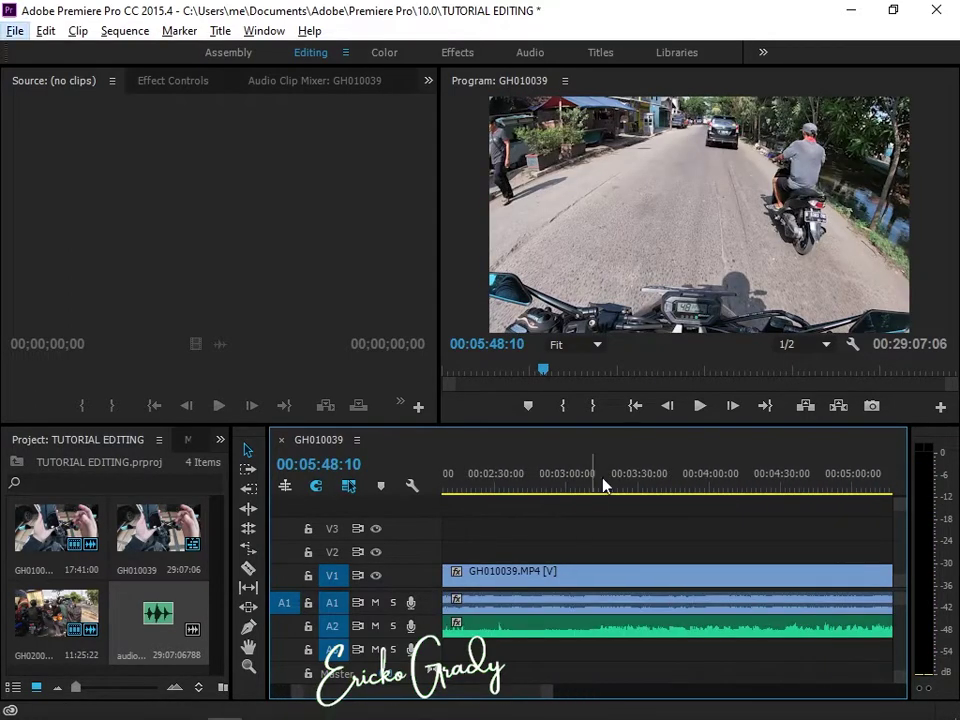
left_click(601, 485)
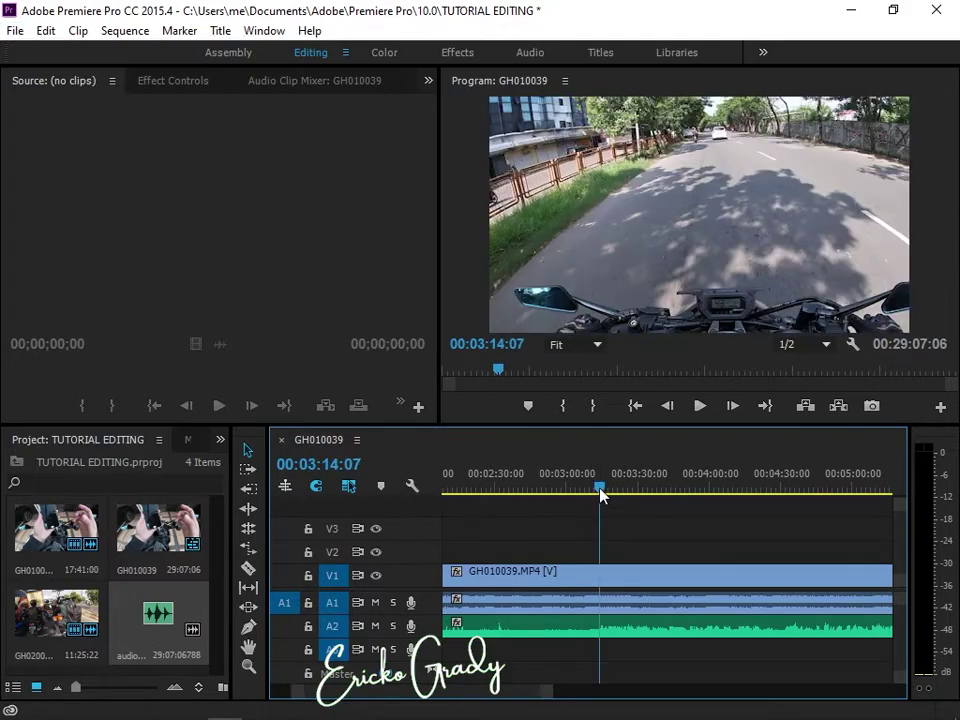
left_click_drag(602, 493, 596, 492)
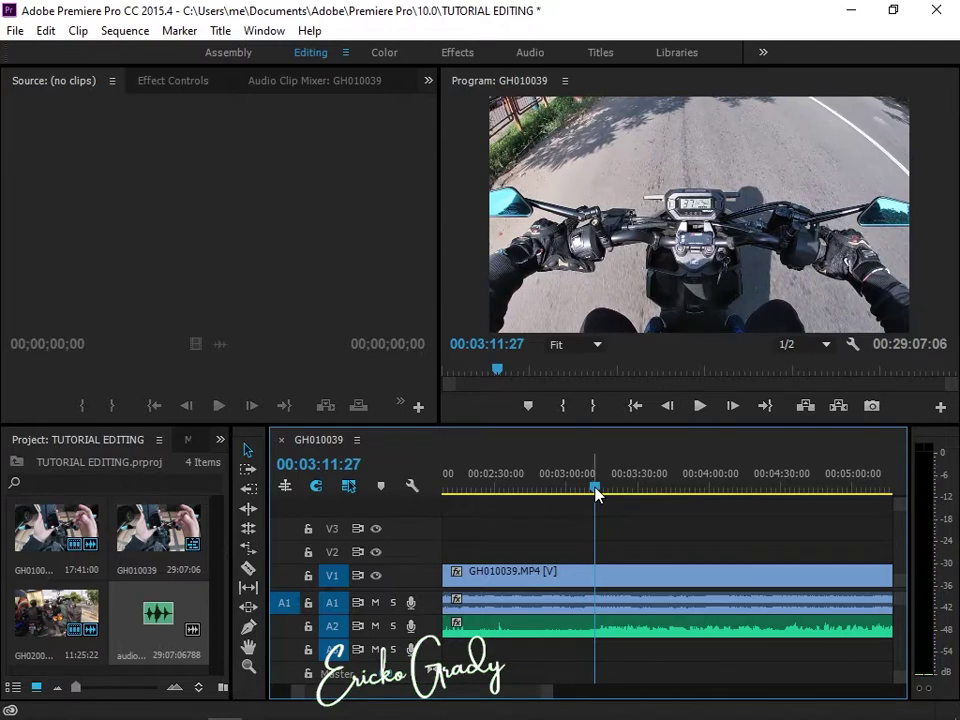
left_click(248, 568)
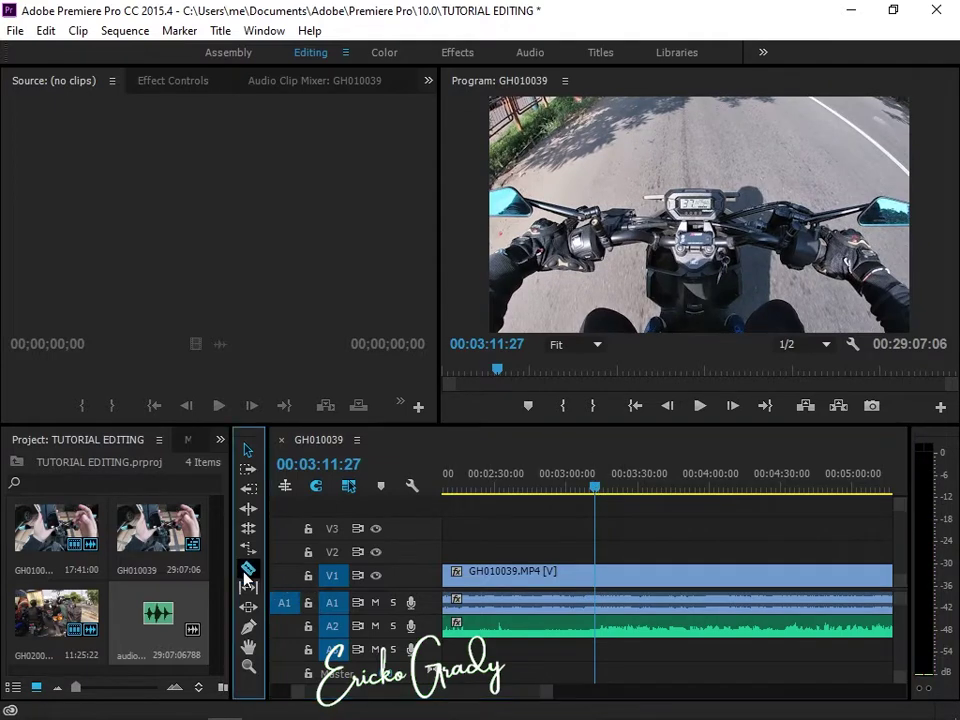
left_click(598, 605)
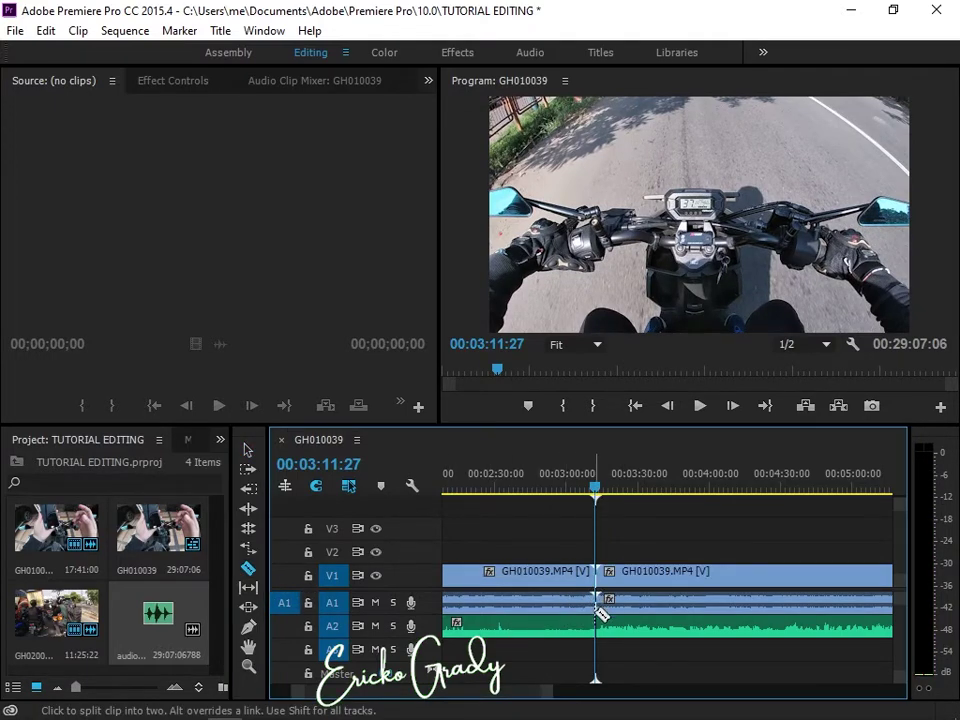
Step: Delete the video and audio segments before the cut on tracks V1, A1 and A2
left_click(248, 449)
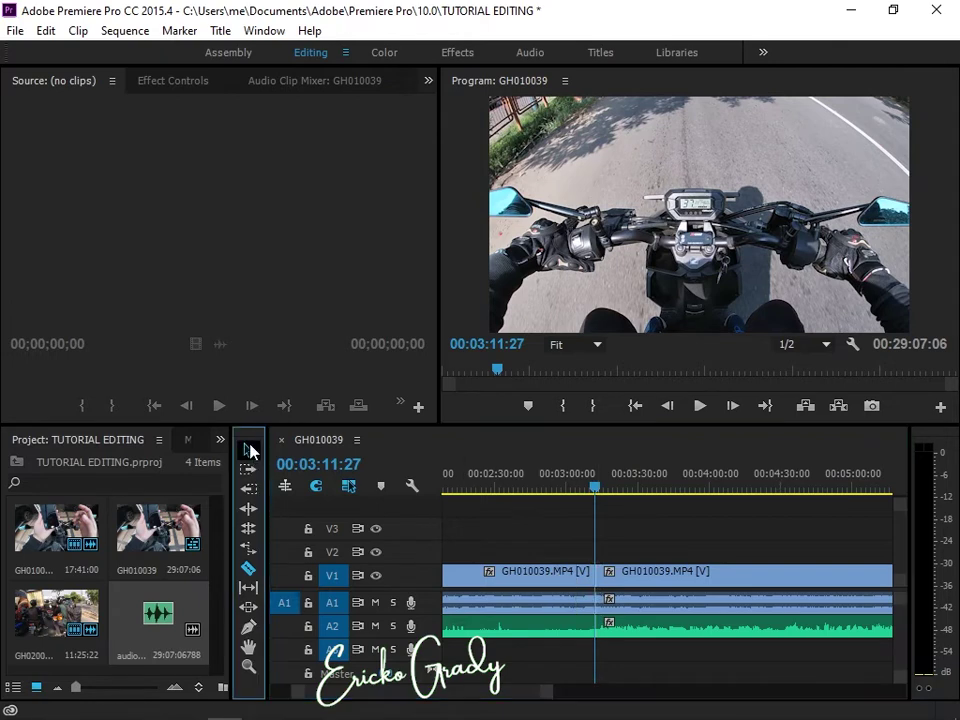
left_click(543, 598)
key("Delete")
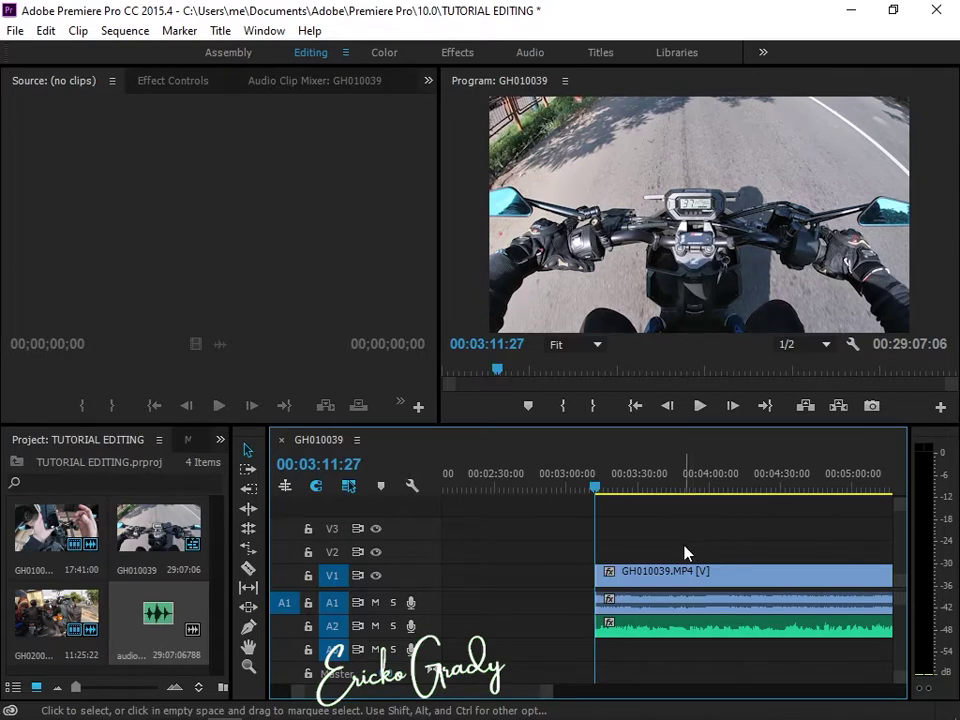
Step: Play the first seconds after the cut twice to compare the camera sound with the separately recorded audio
key("equal")
key("equal")
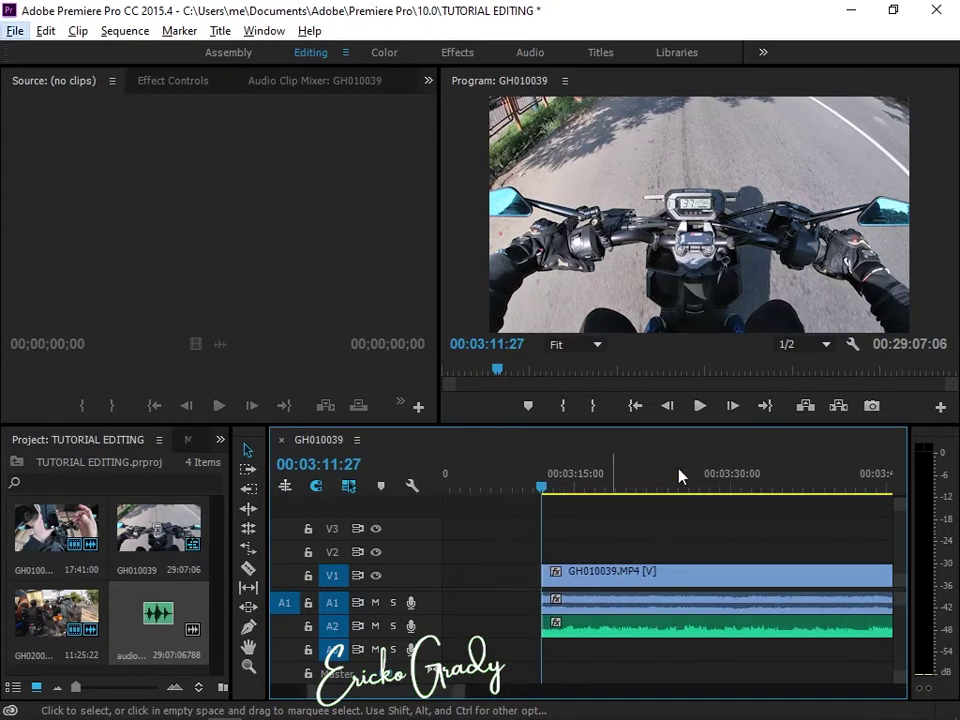
key("alt")
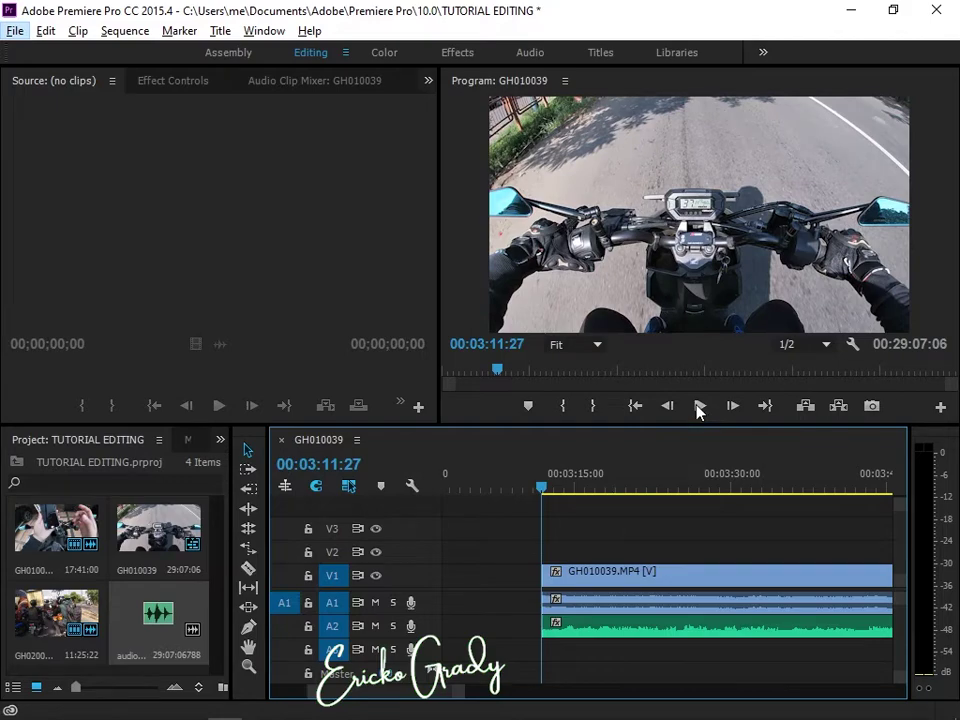
left_click(699, 406)
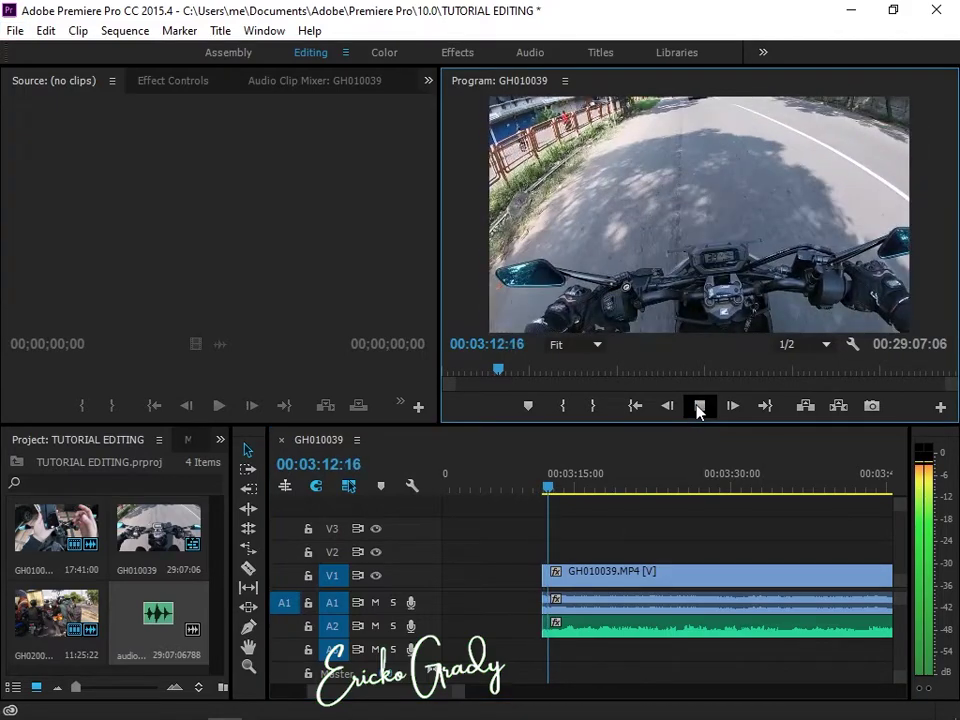
left_click(699, 408)
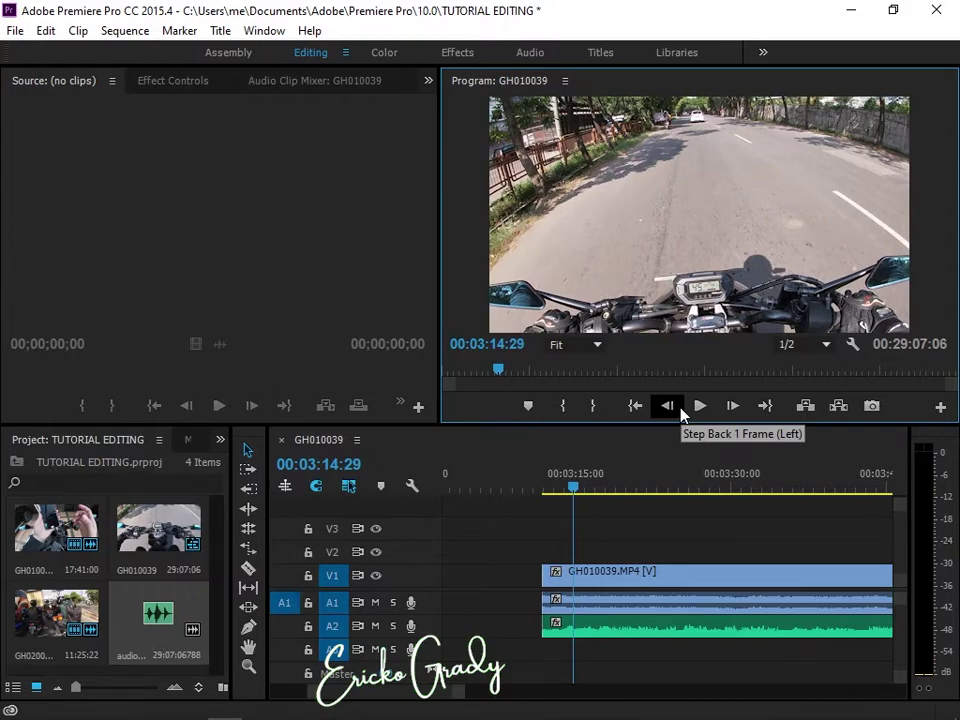
left_click_drag(574, 490, 548, 497)
left_click(699, 407)
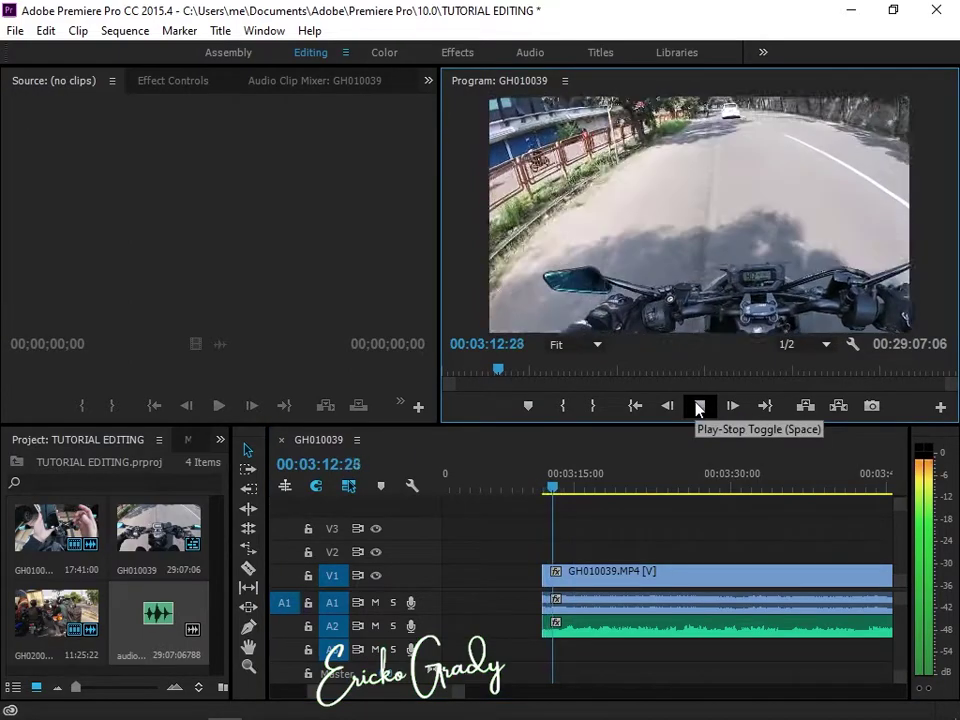
left_click(699, 407)
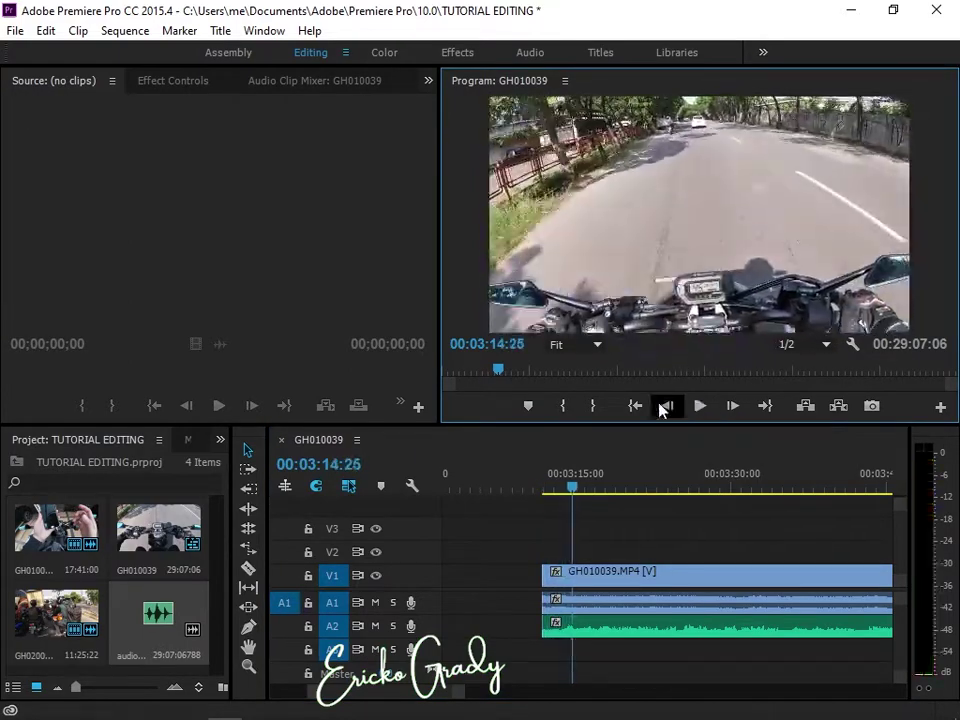
Step: Examine the A1 and A2 waveforms between 00:03:12:00 and 00:03:15:00 while replaying the passage to locate the sync offset
scroll(525, 561, "up", 4, "alt")
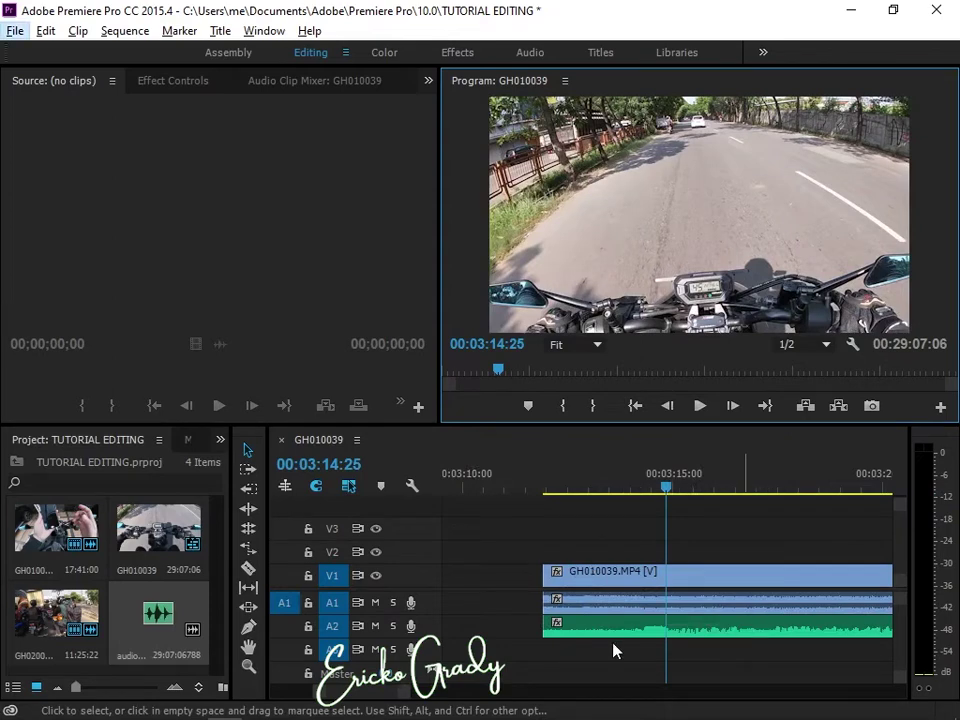
left_click_drag(668, 500, 642, 500)
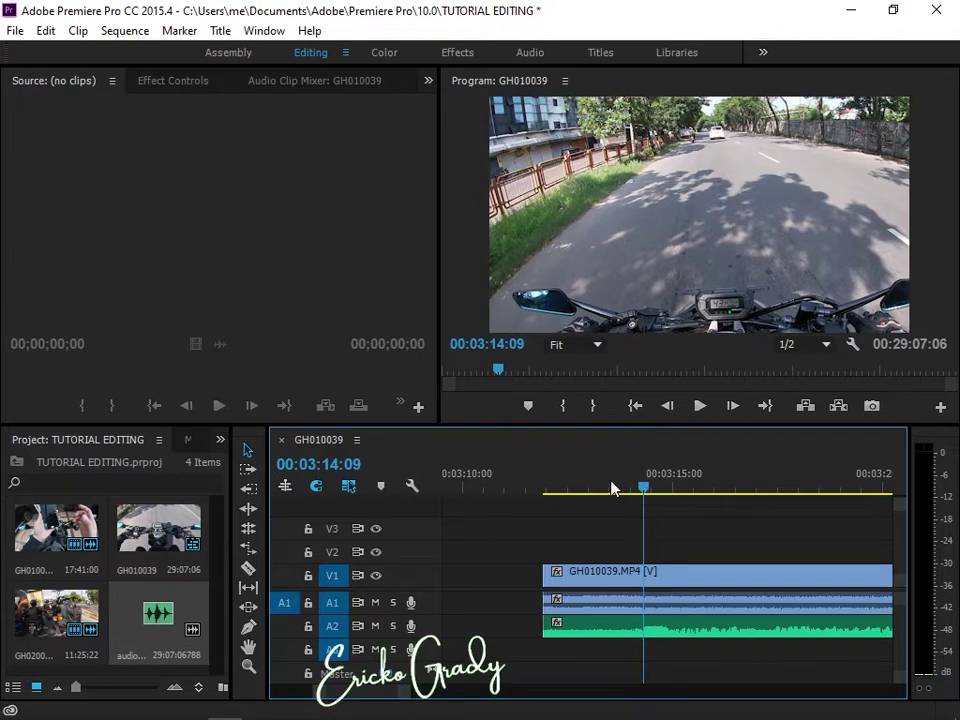
left_click_drag(646, 490, 549, 506)
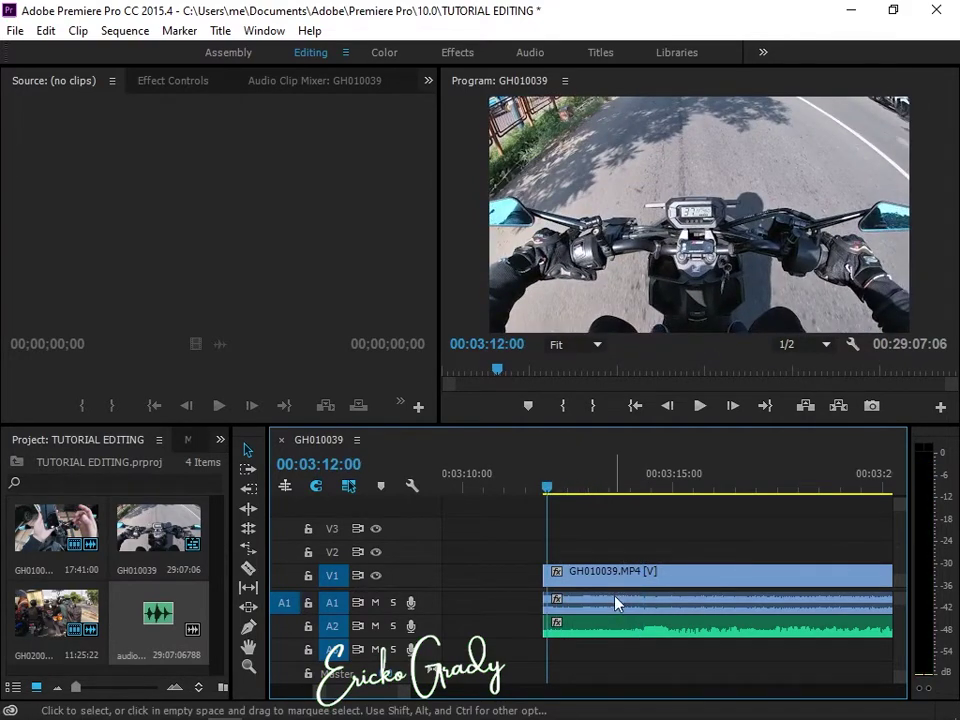
scroll(616, 603, "up", 3)
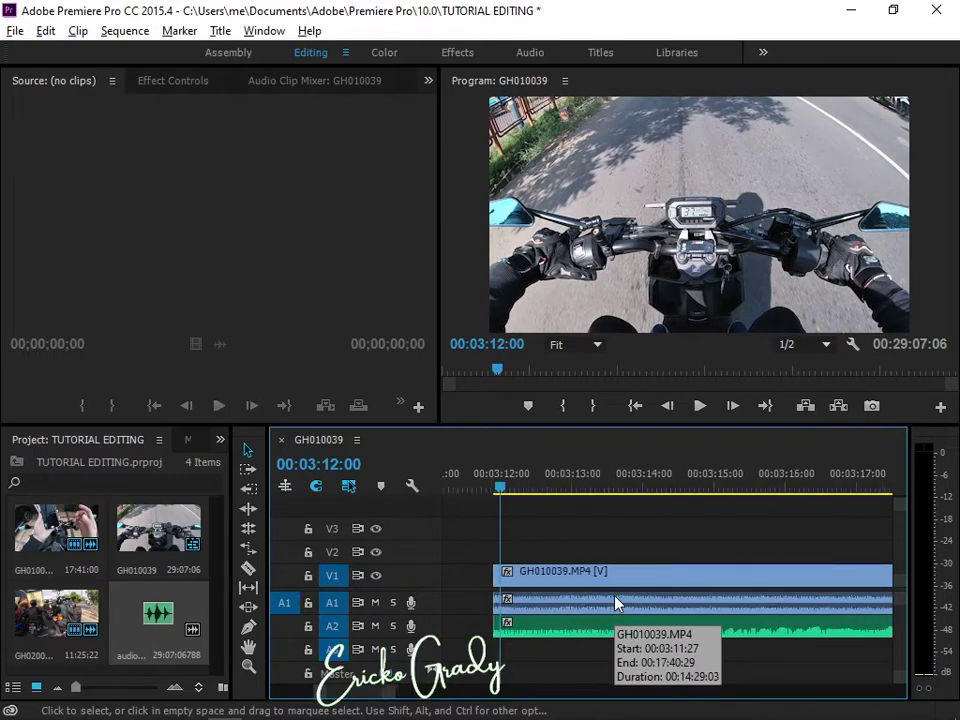
scroll(616, 603, "up", 1)
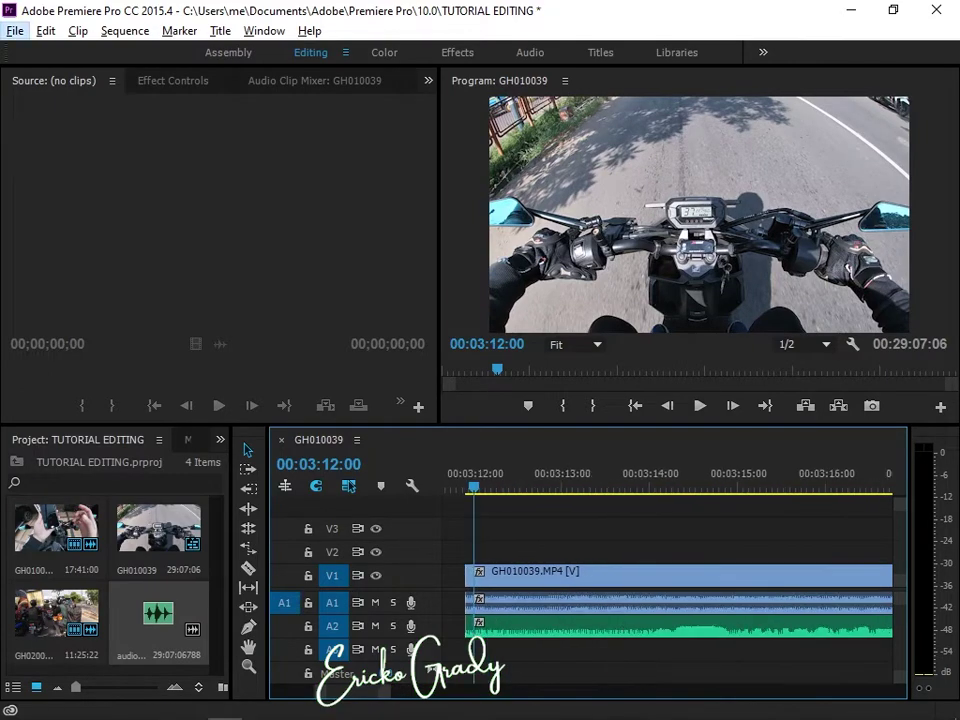
left_click(699, 406)
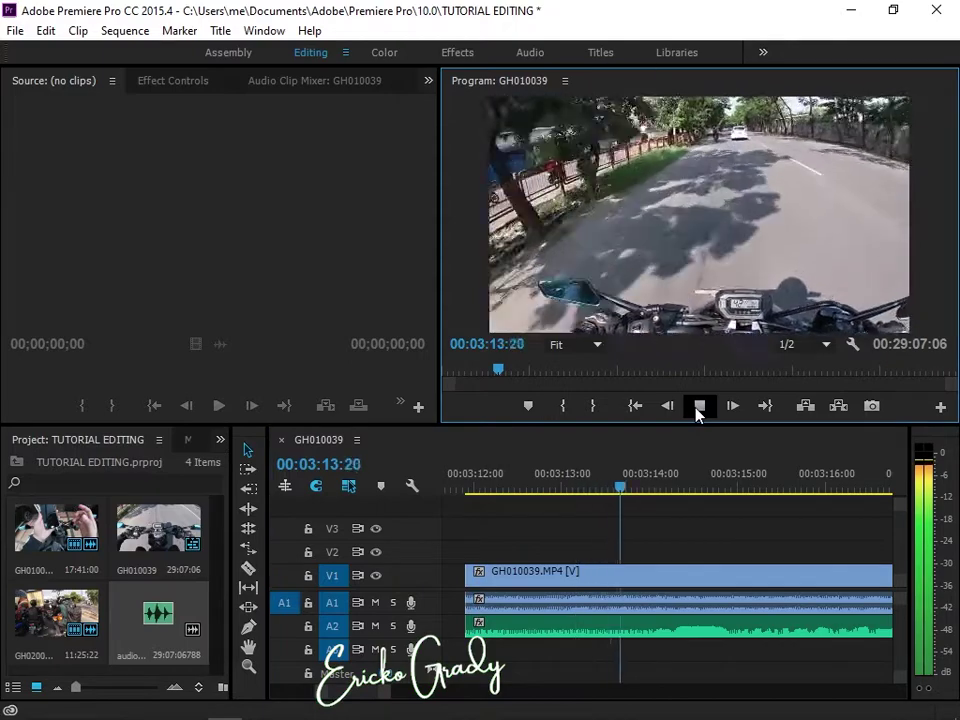
left_click(699, 406)
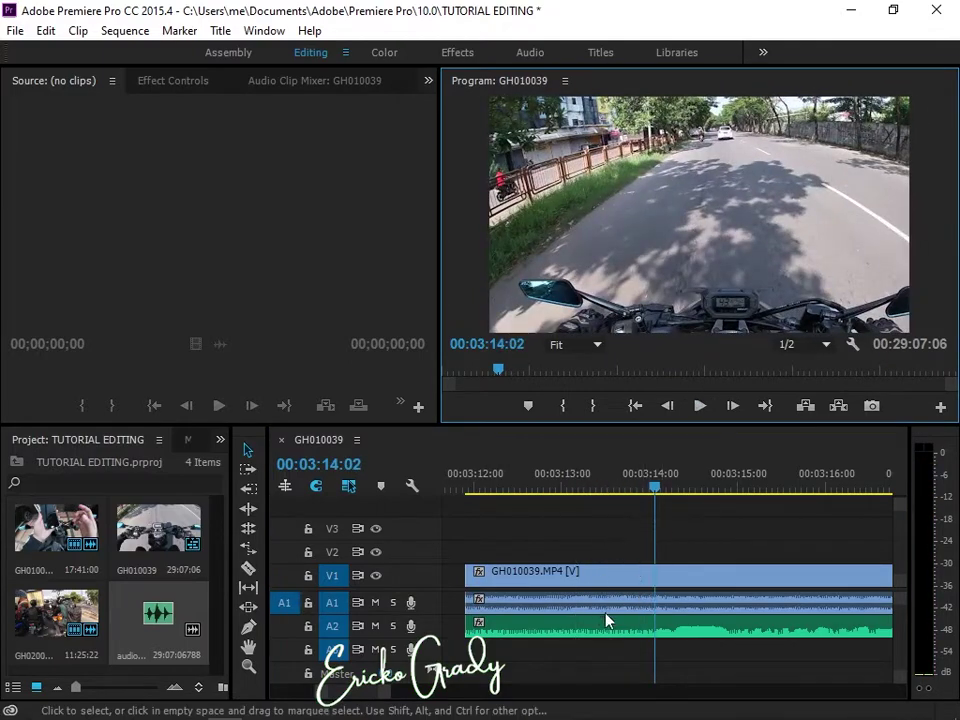
left_click(699, 408)
left_click(700, 407)
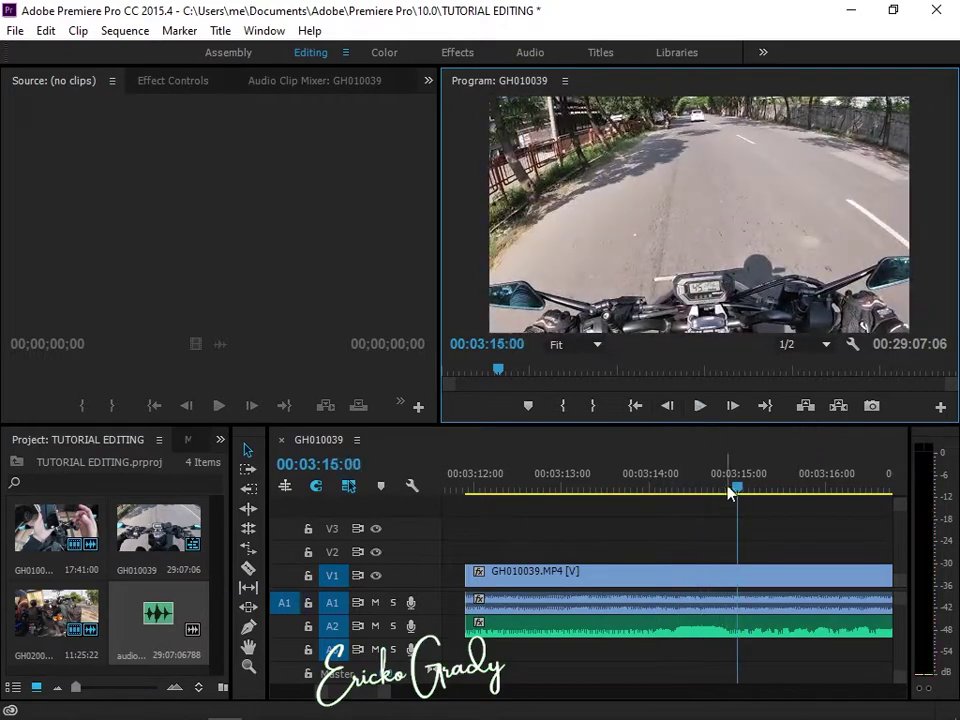
left_click_drag(738, 497, 535, 490)
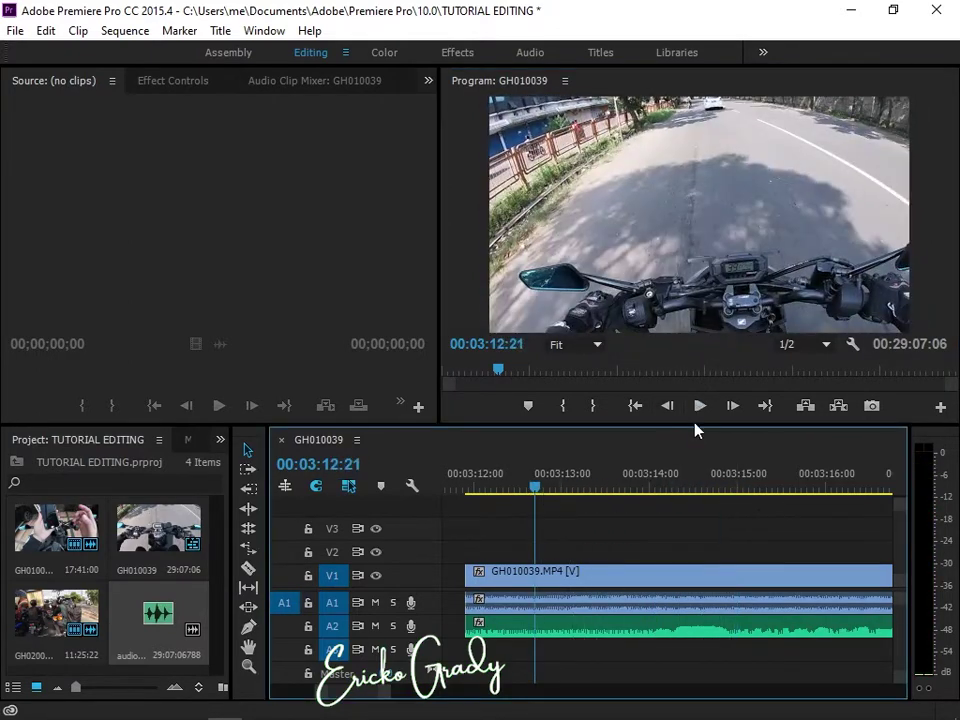
left_click(699, 410)
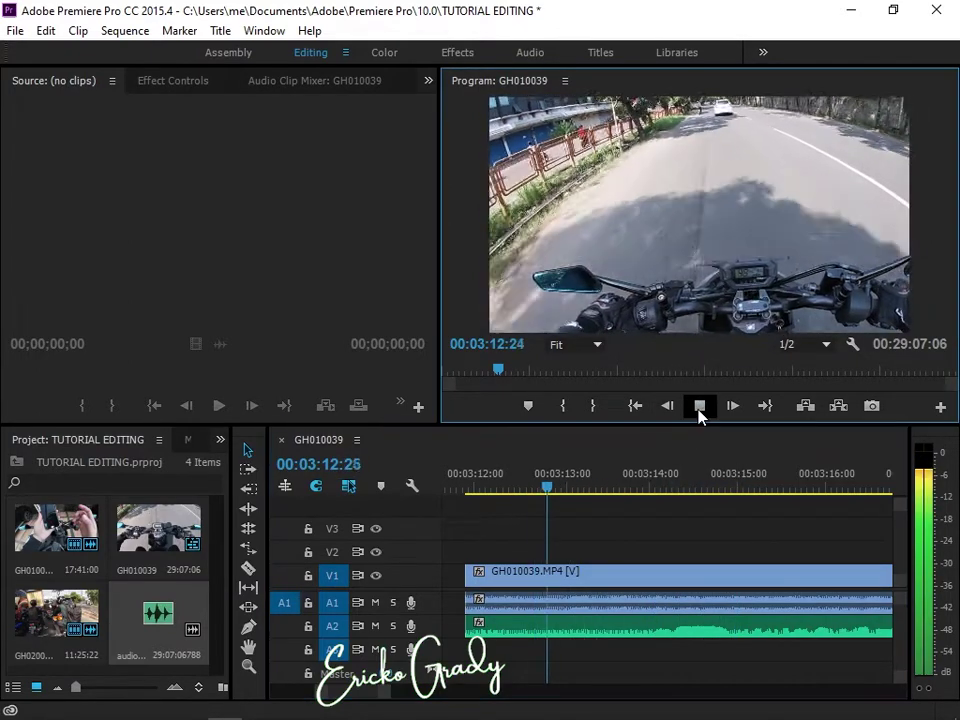
left_click(699, 410)
left_click(698, 410)
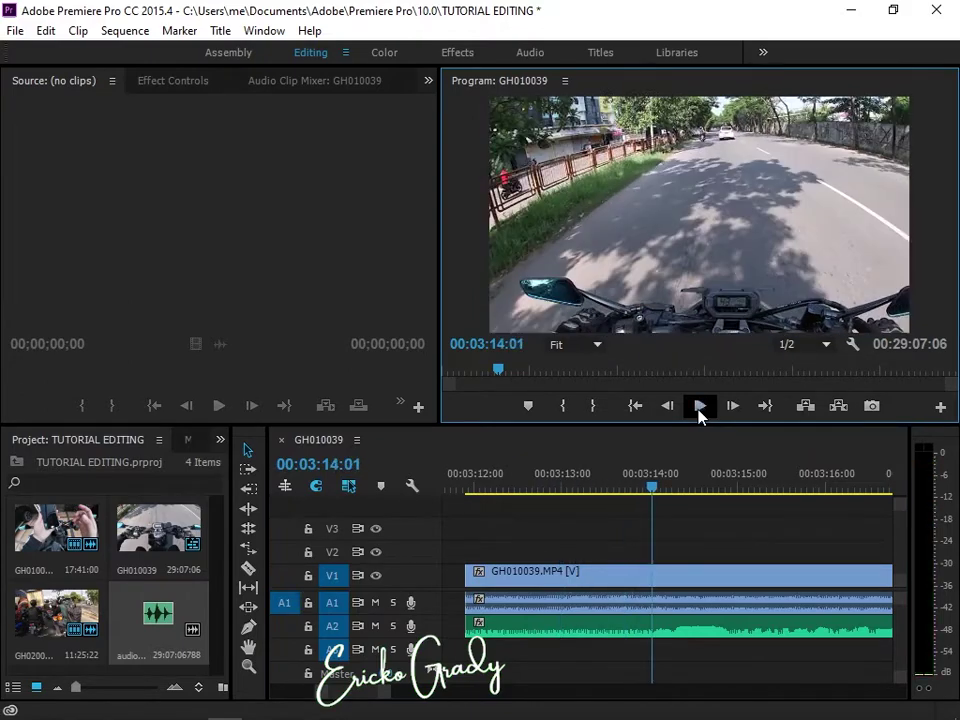
left_click(698, 410)
Step: Shift the separate audio clip on track A2 earlier so its louder passage starts at about 00:03:13:22
left_click_drag(658, 489, 624, 495)
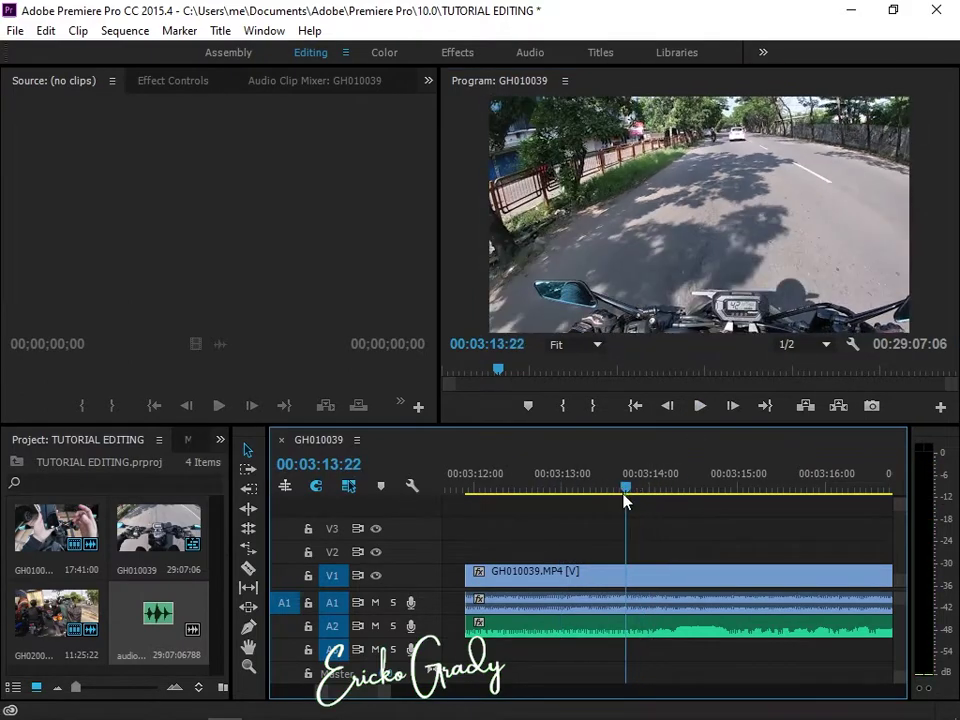
left_click(716, 630)
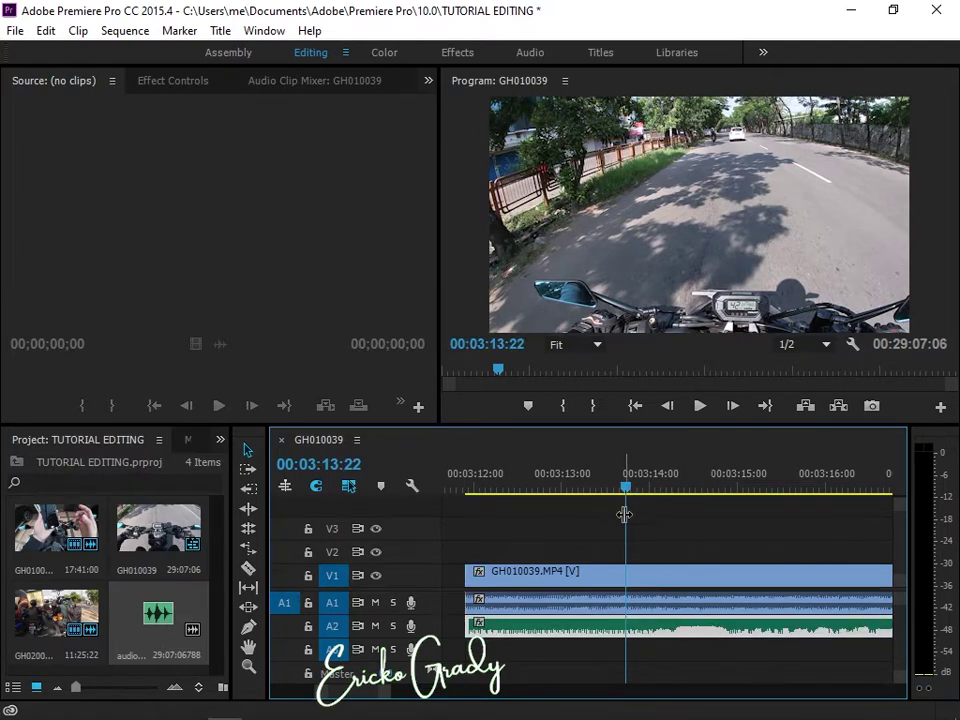
left_click_drag(729, 632, 673, 636)
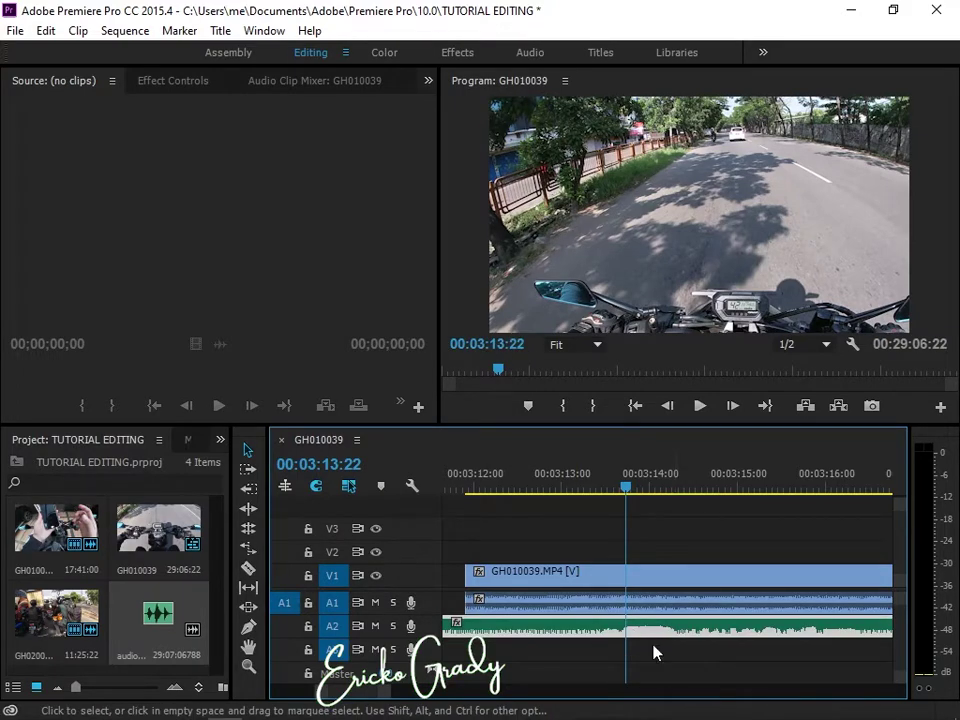
Step: Play the passage from about 00:03:13:13 to 00:03:16 twice to check the shifted A2 audio against the camera sound
left_click_drag(634, 489, 600, 489)
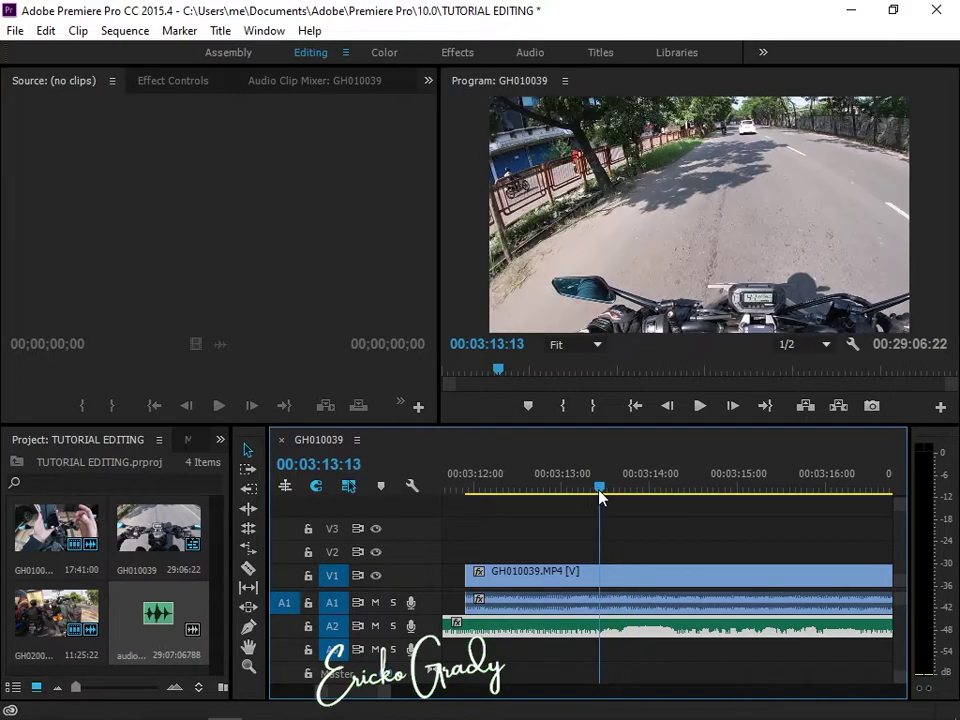
left_click(698, 408)
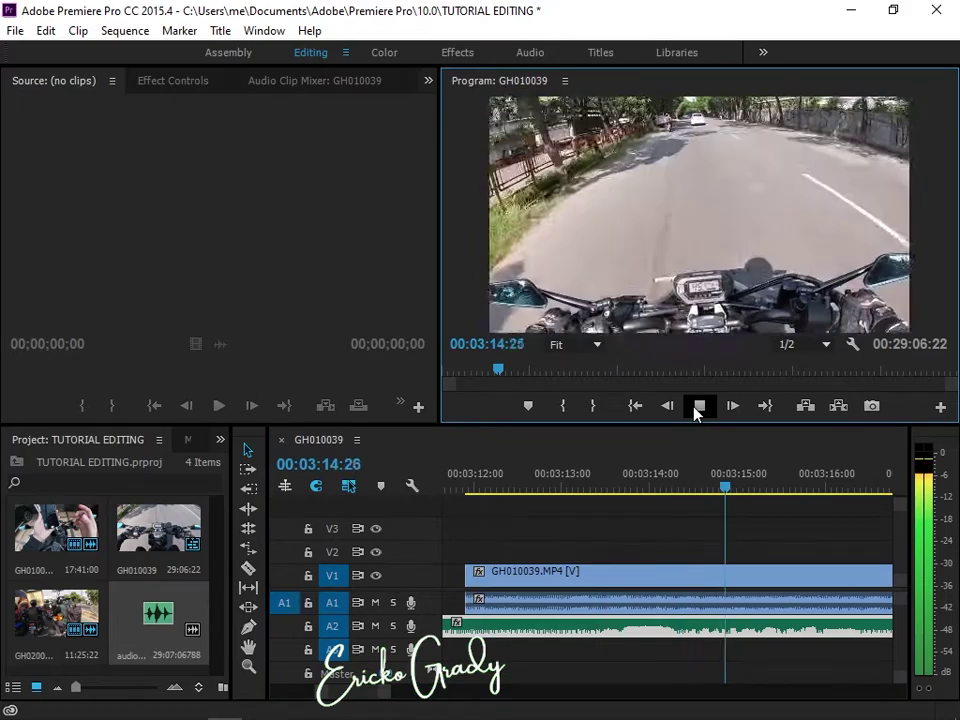
left_click(698, 407)
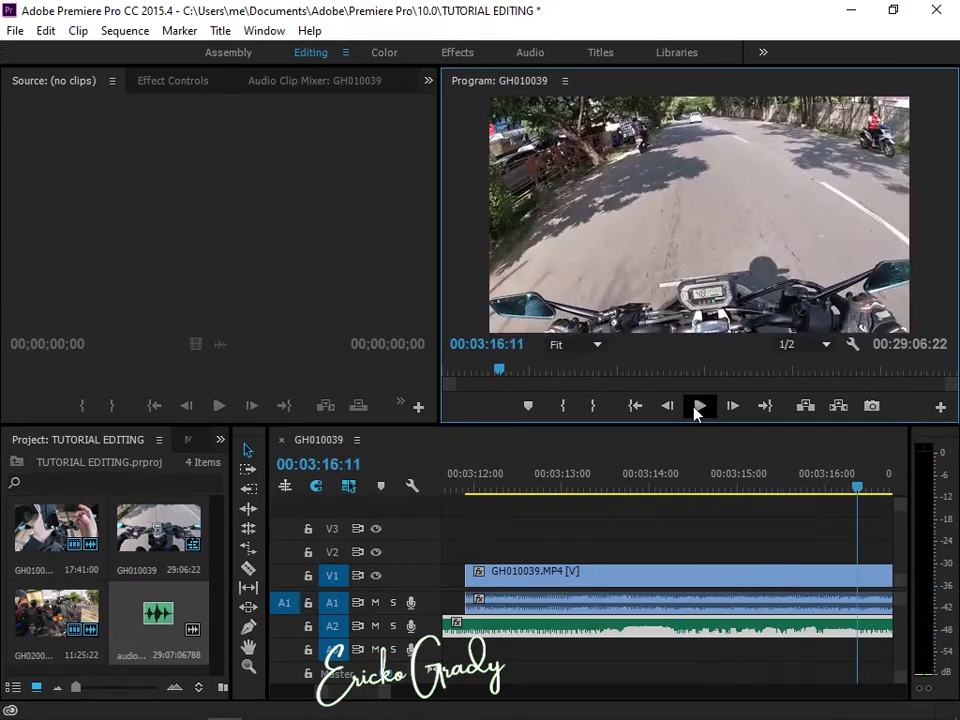
left_click_drag(626, 490, 529, 488)
left_click(698, 407)
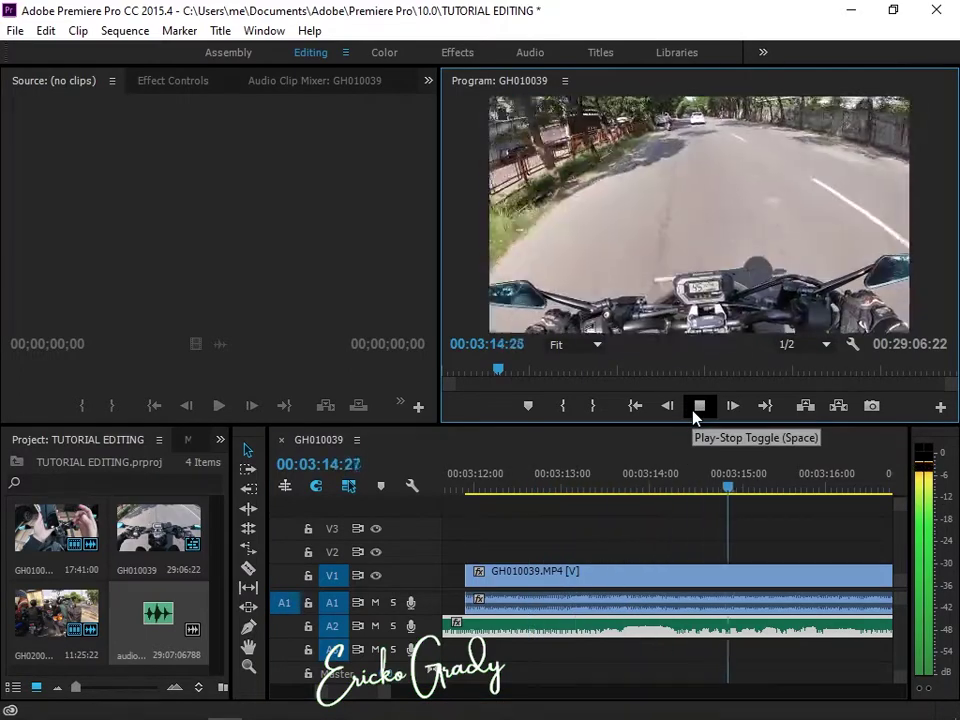
left_click(694, 414)
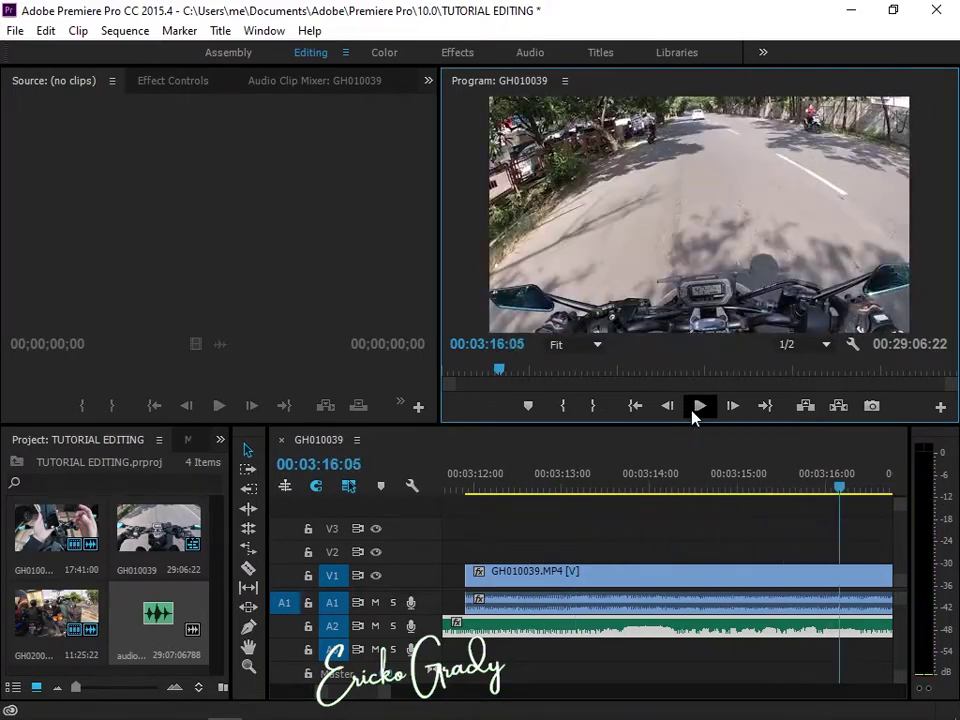
left_click(626, 490)
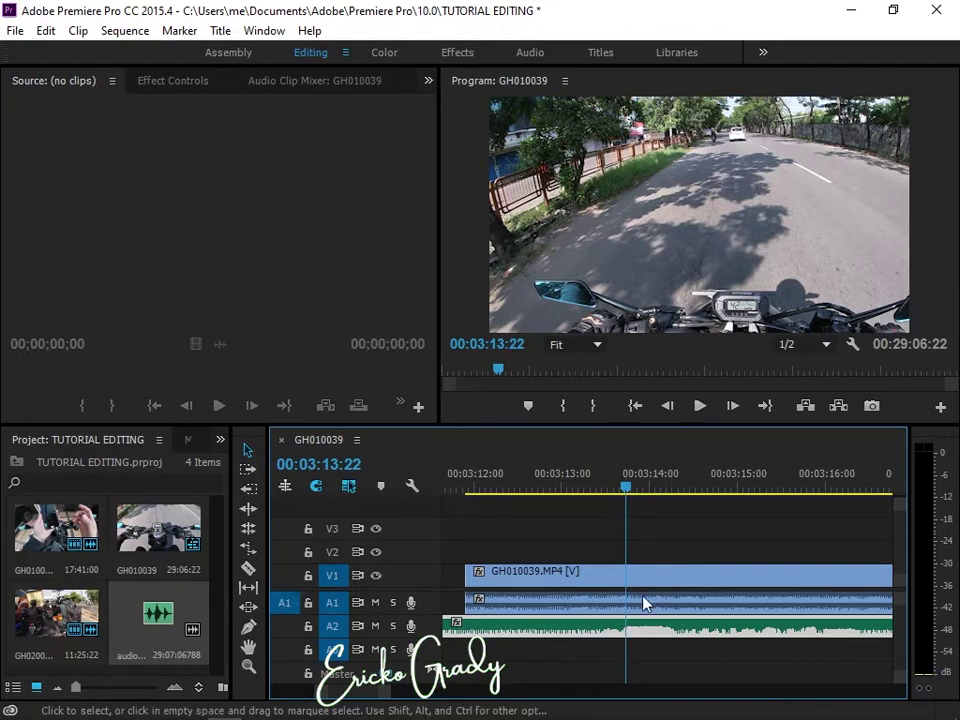
Step: Examine the A1 and A2 waveforms around 00:03:13:13 to 00:03:13:28 closely and replay part of the passage to judge the remaining offset
scroll(655, 602, "up", 3)
scroll(651, 600, "up", 2)
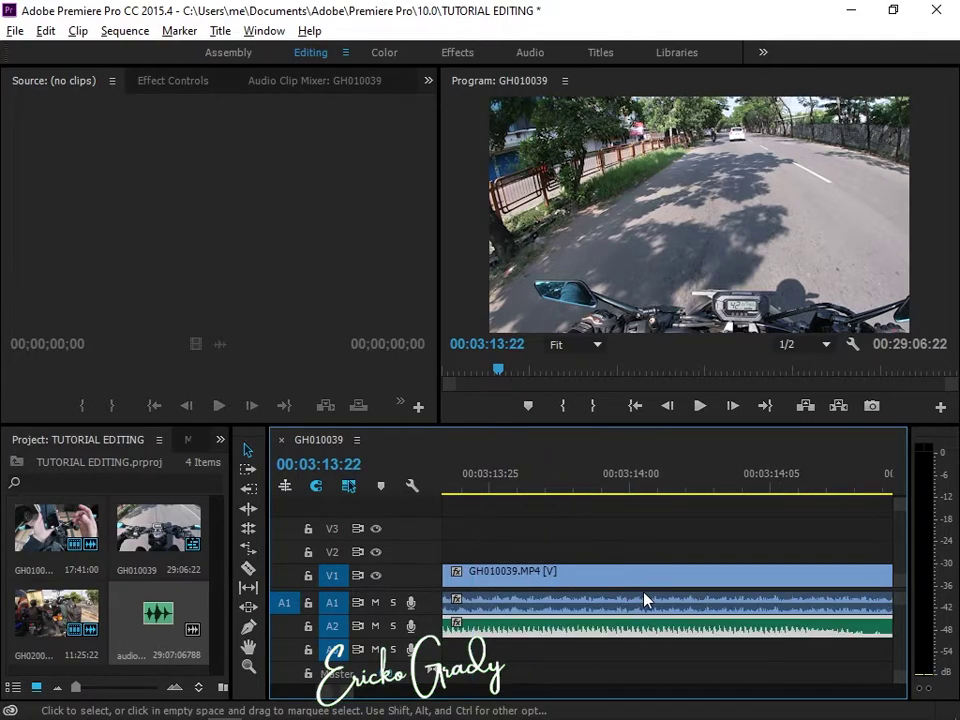
left_click(578, 474)
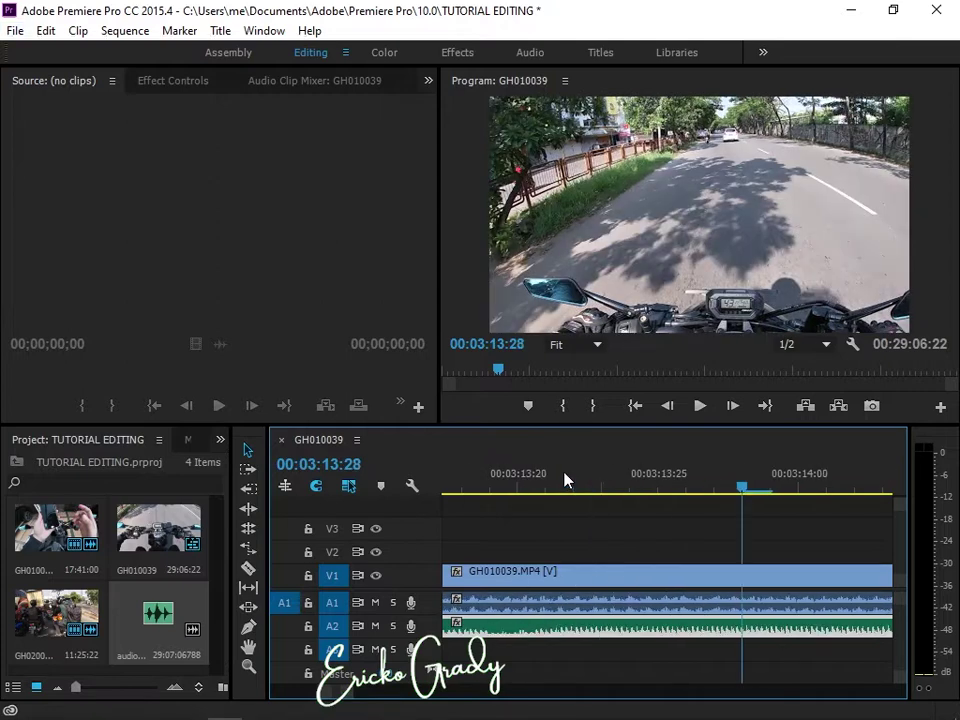
scroll(565, 480, "down", 3)
scroll(564, 474, "down", 4)
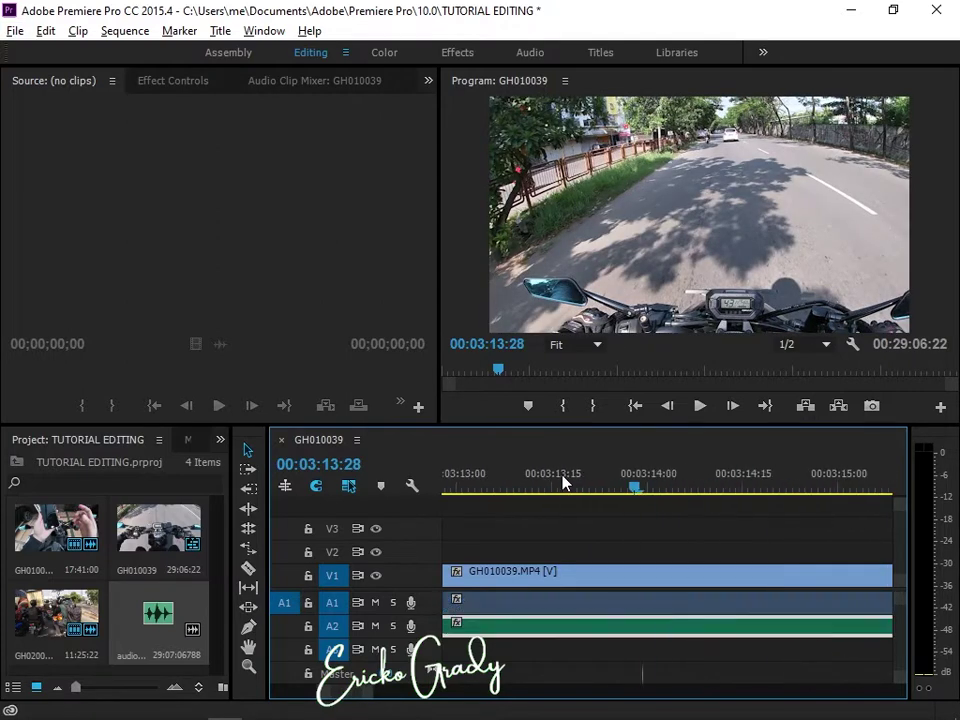
left_click(562, 484)
scroll(566, 492, "up", 3)
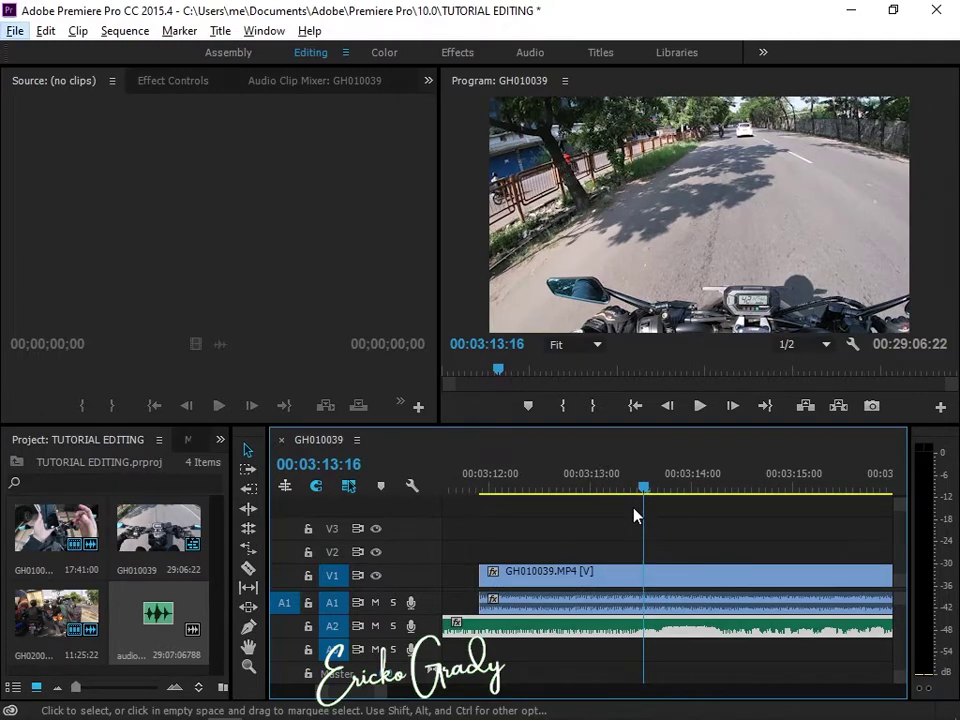
left_click_drag(643, 488, 627, 488)
left_click(699, 406)
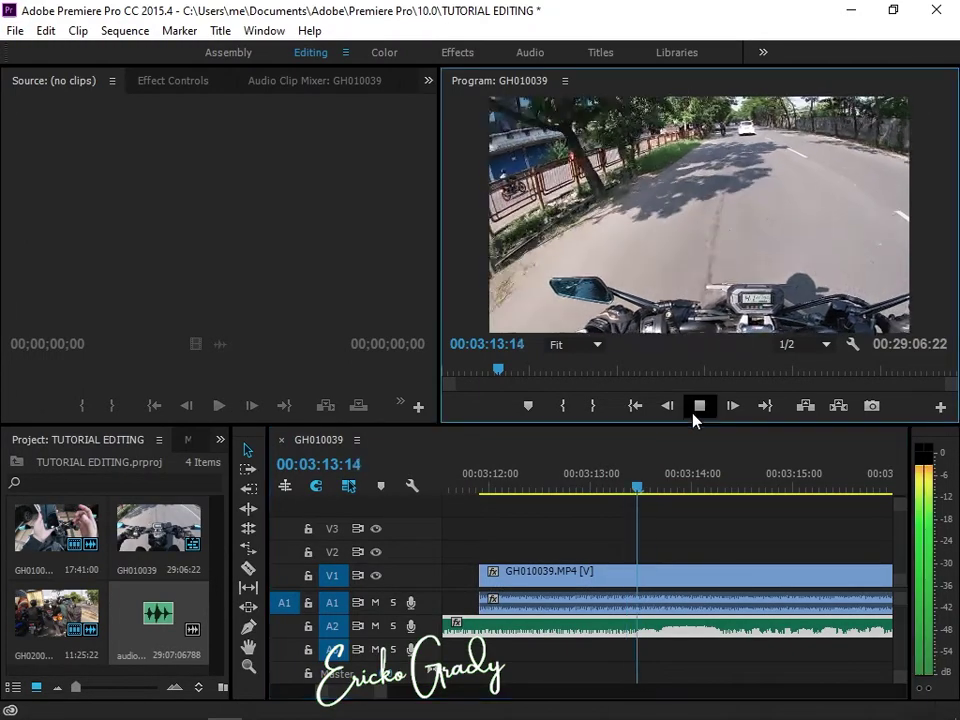
left_click(648, 489)
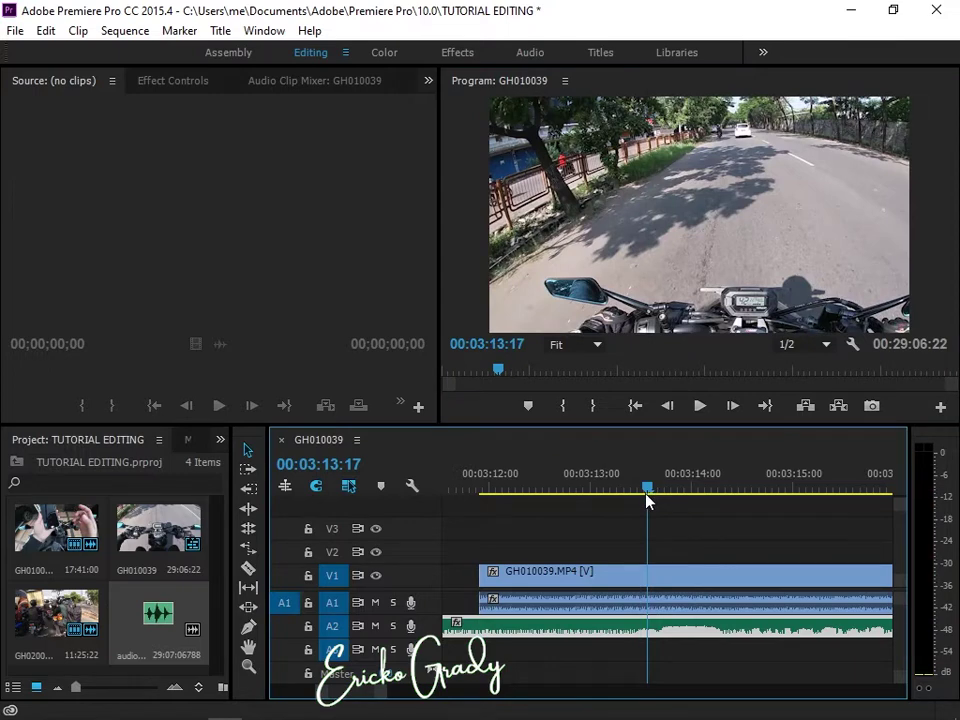
left_click_drag(646, 494, 630, 506)
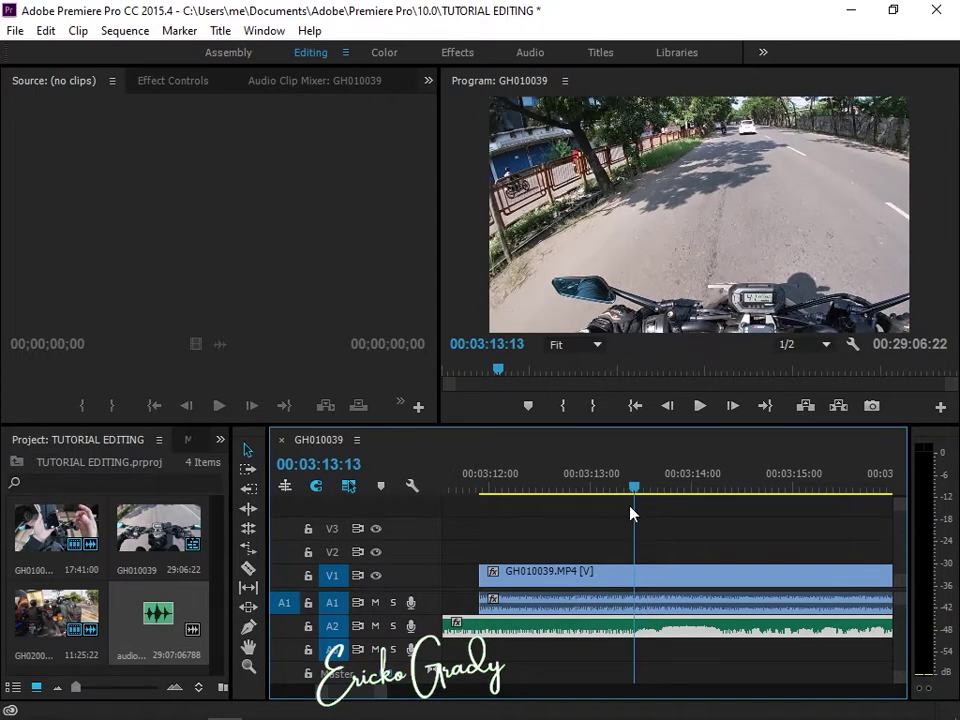
Step: Shift the audio kampus.wav clip on track A2 one frame later
scroll(619, 561, "up", 8)
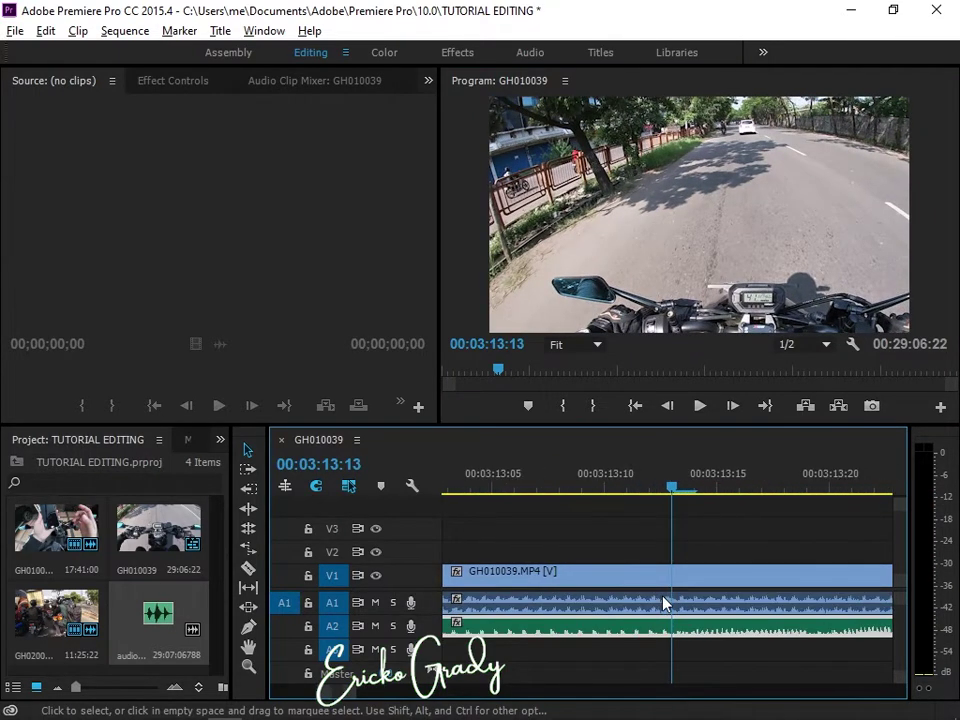
scroll(665, 603, "up", 1)
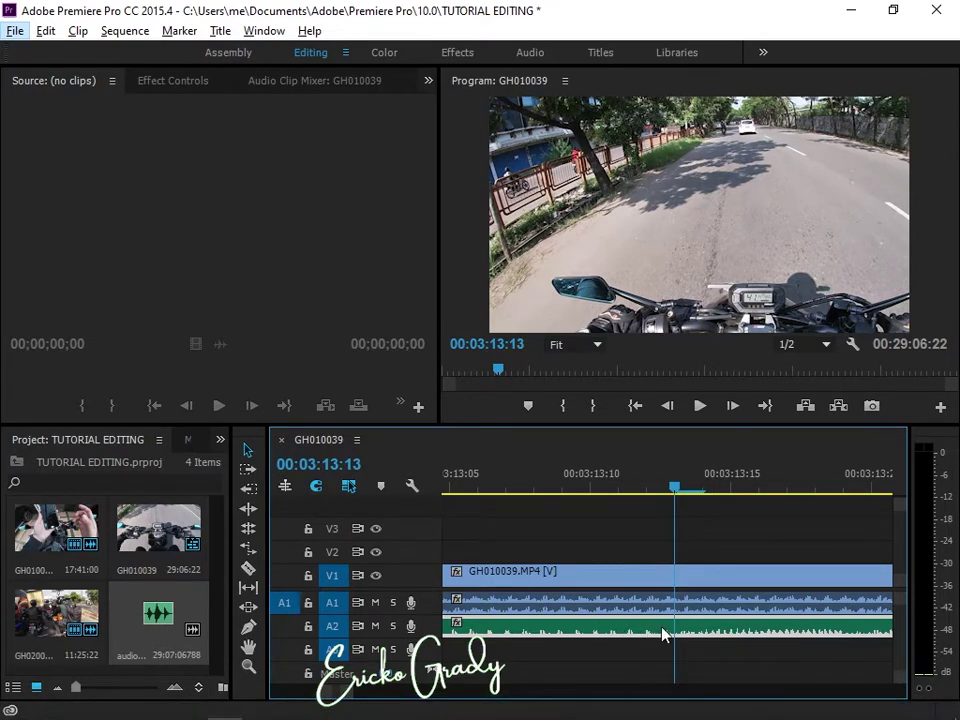
key("alt")
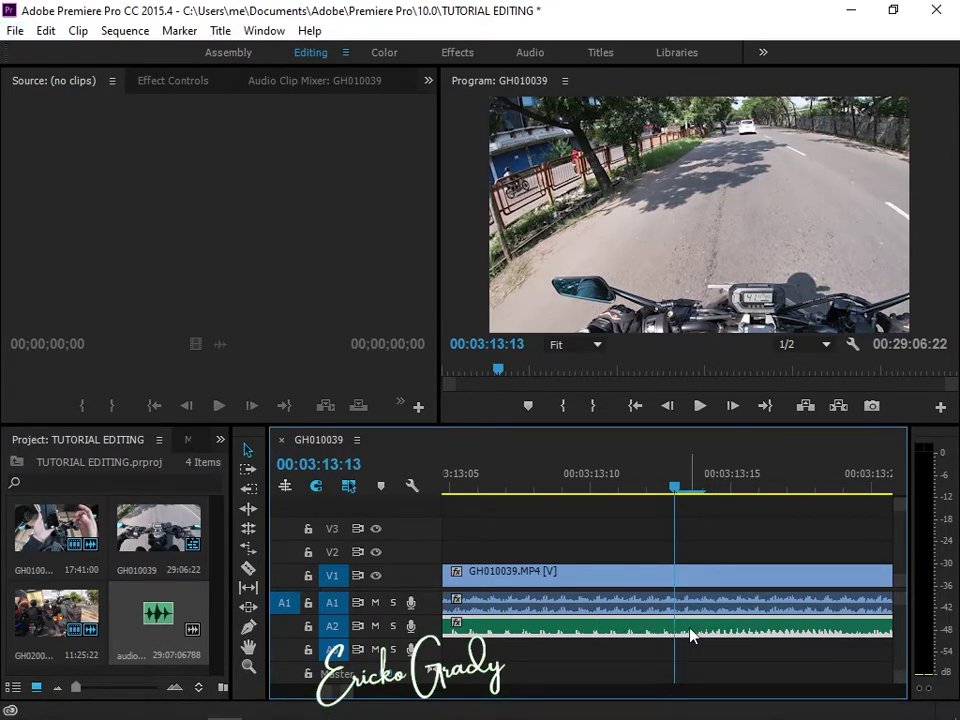
left_click_drag(690, 633, 708, 630)
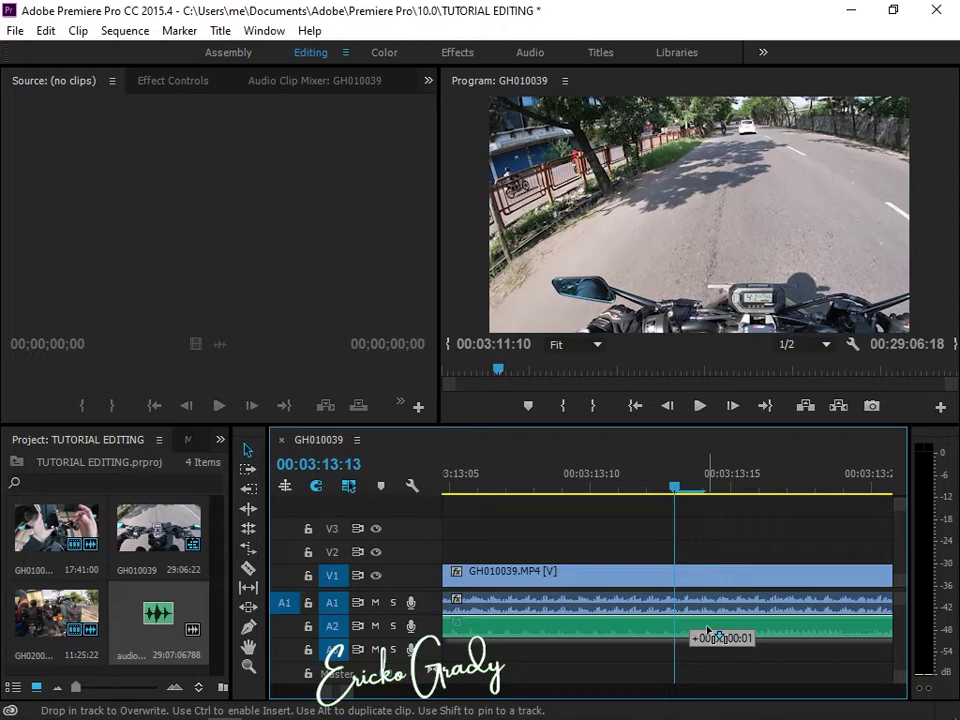
left_click_drag(707, 631, 709, 634)
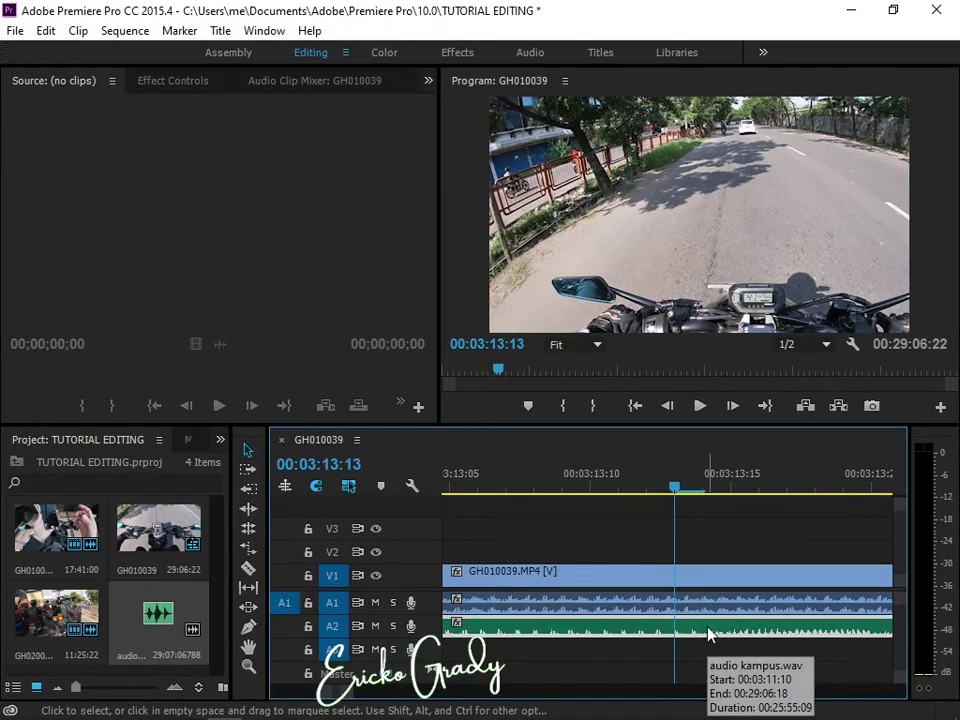
Step: Play the sequence from 00:03:13:13 to about 00:03:16 to check the sync of the nudged audio
scroll(705, 633, "down", 5)
scroll(705, 633, "down", 1)
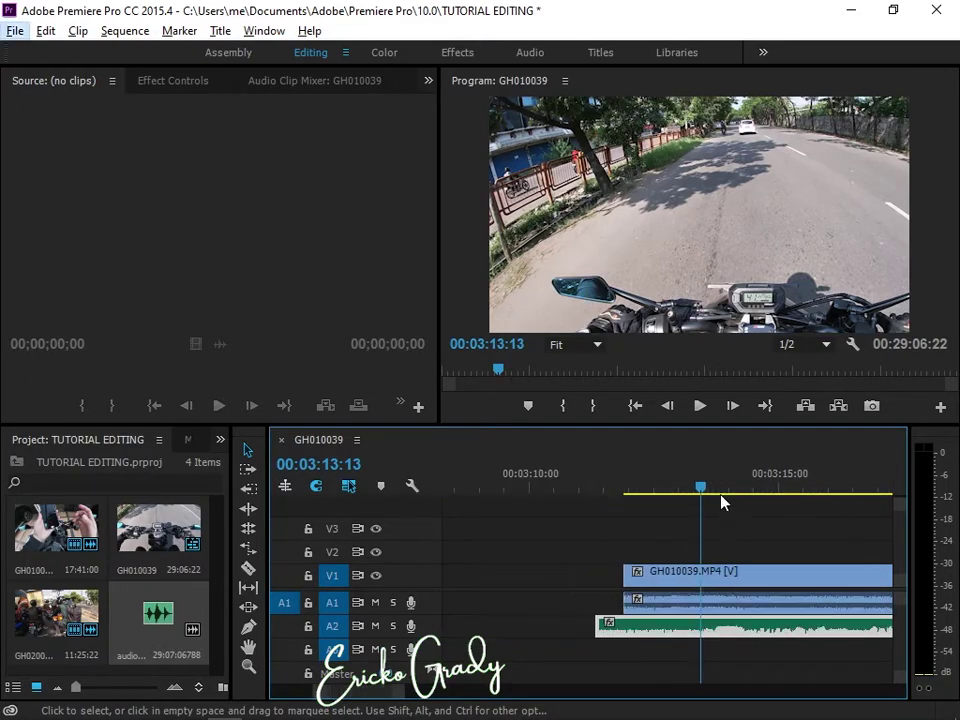
scroll(697, 465, "down", 4)
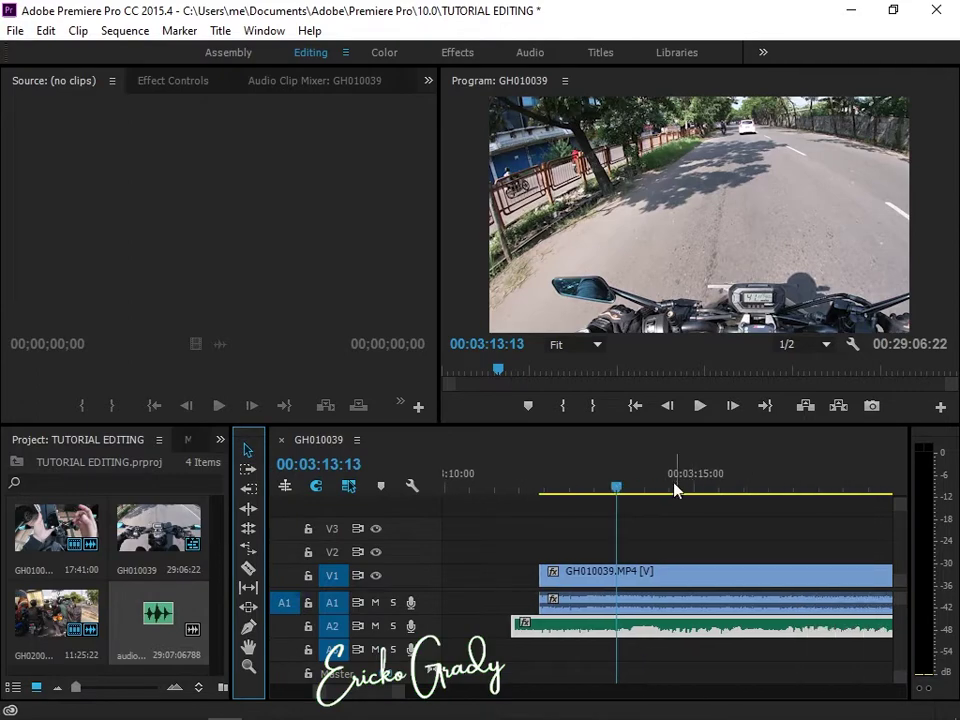
scroll(542, 576, "up", 2)
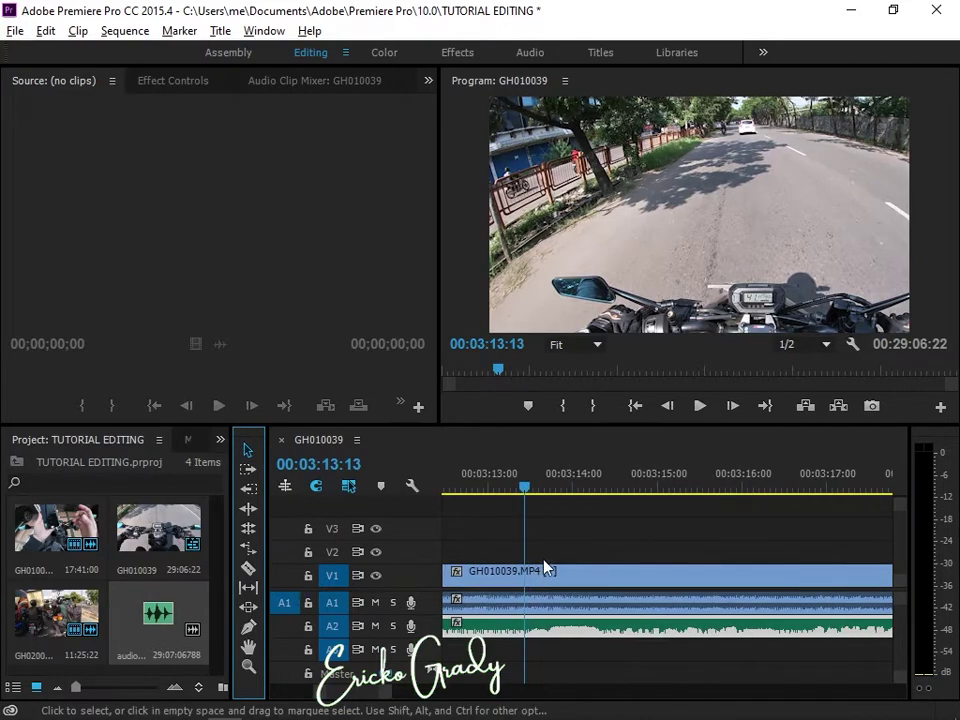
left_click(699, 406)
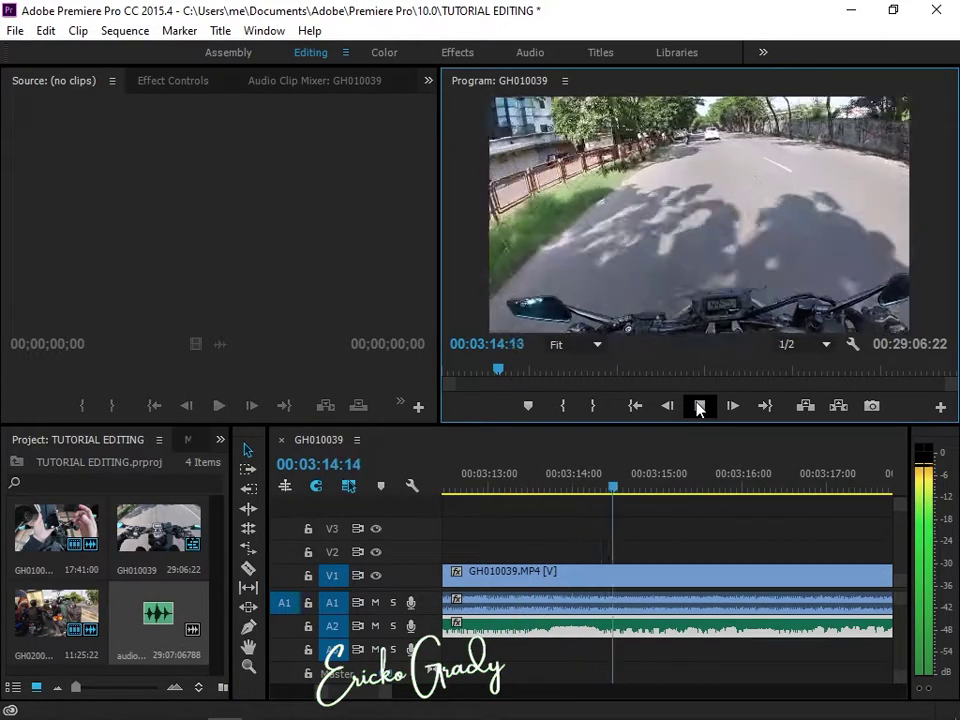
left_click(699, 406)
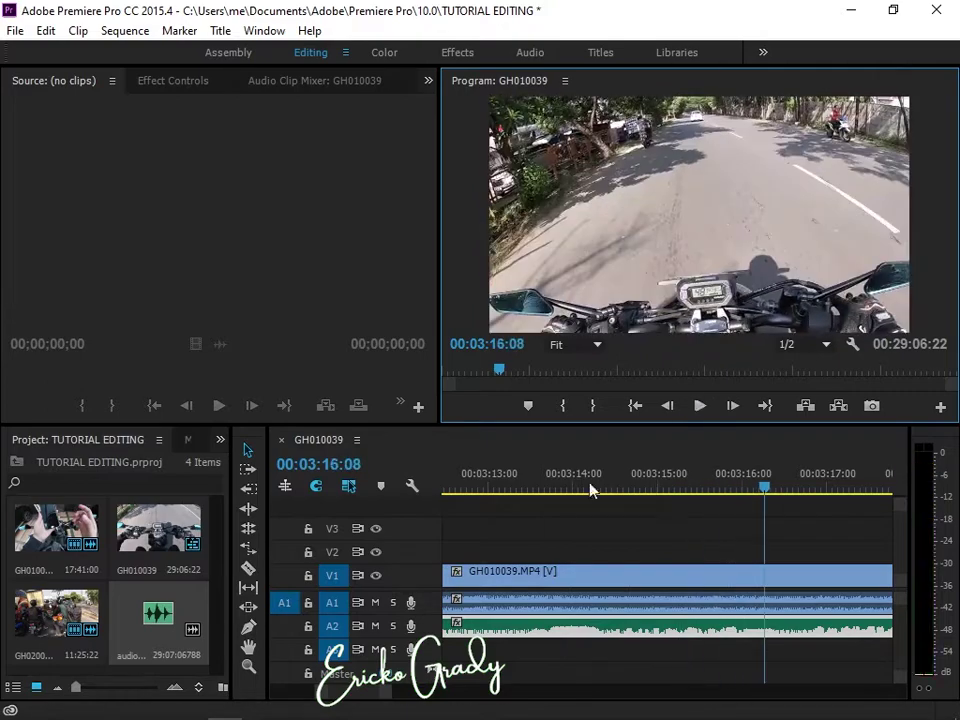
Step: Nudge the separate audio clip on track A2 slightly later once more
scroll(625, 535, "up", 2)
scroll(675, 647, "up", 4)
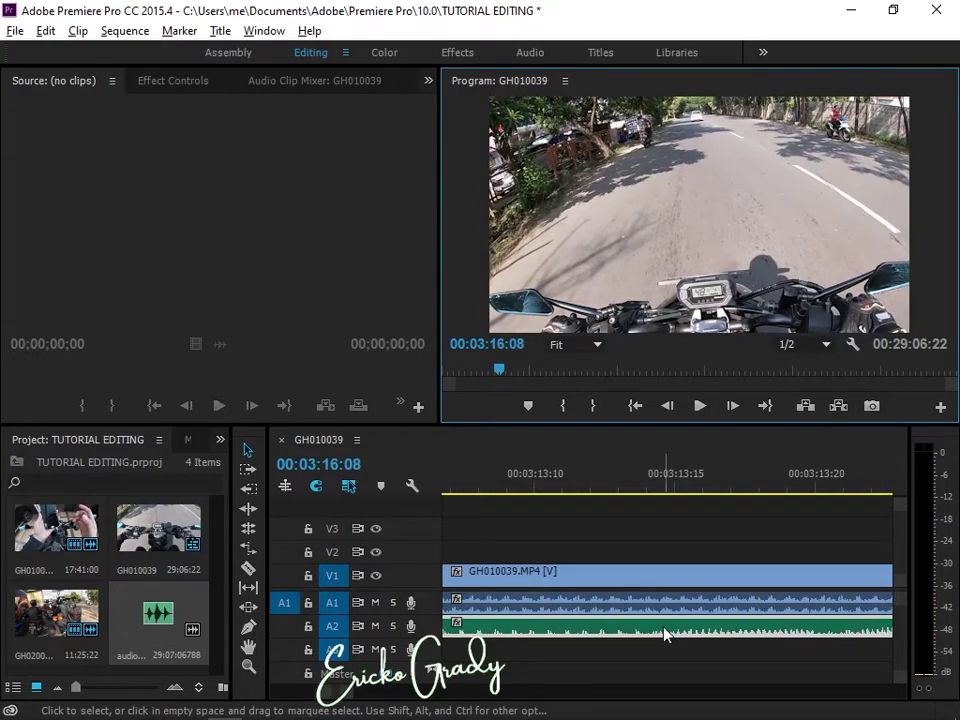
left_click_drag(666, 633, 681, 634)
scroll(681, 634, "down", 4)
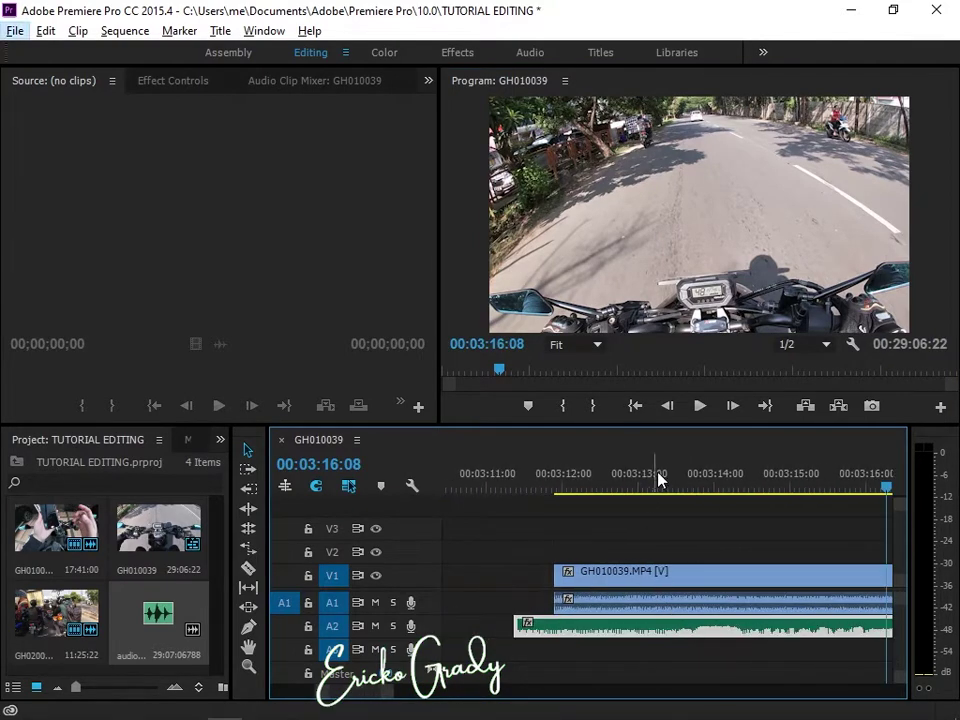
Step: Play the sequence from about 00:03:13 to 00:03:19 to verify that both audio tracks match the video
left_click(657, 480)
left_click(699, 406)
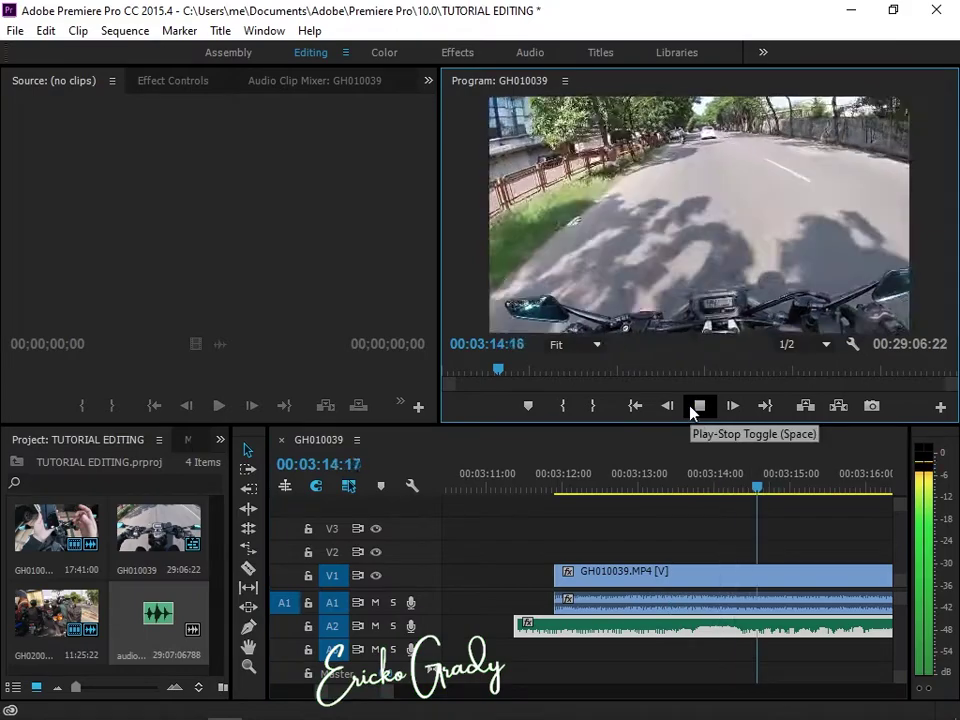
left_click(690, 408)
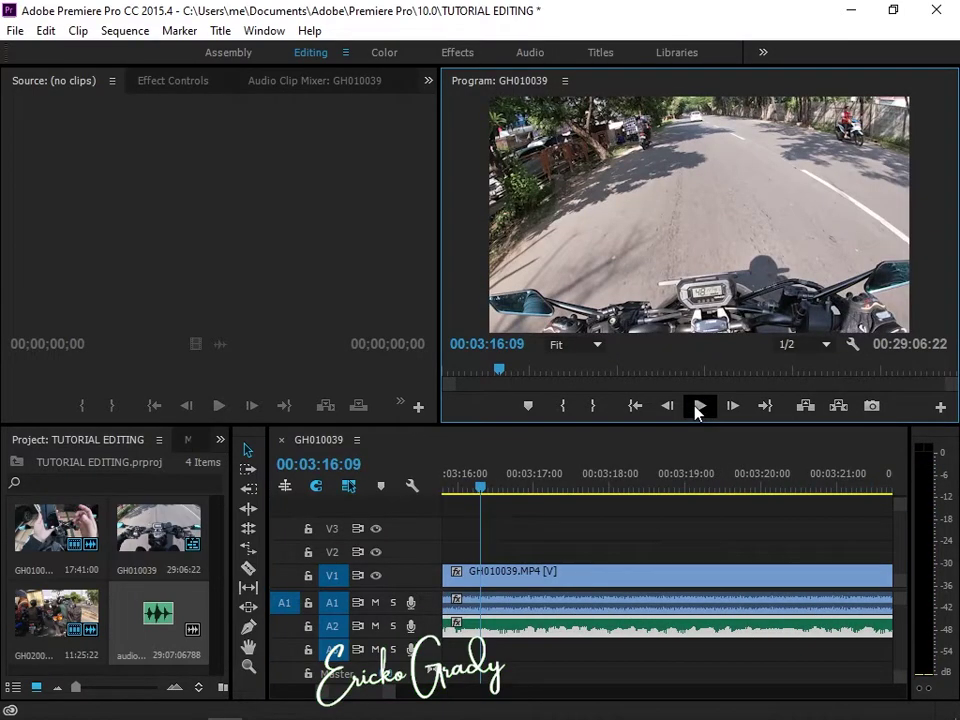
left_click(692, 407)
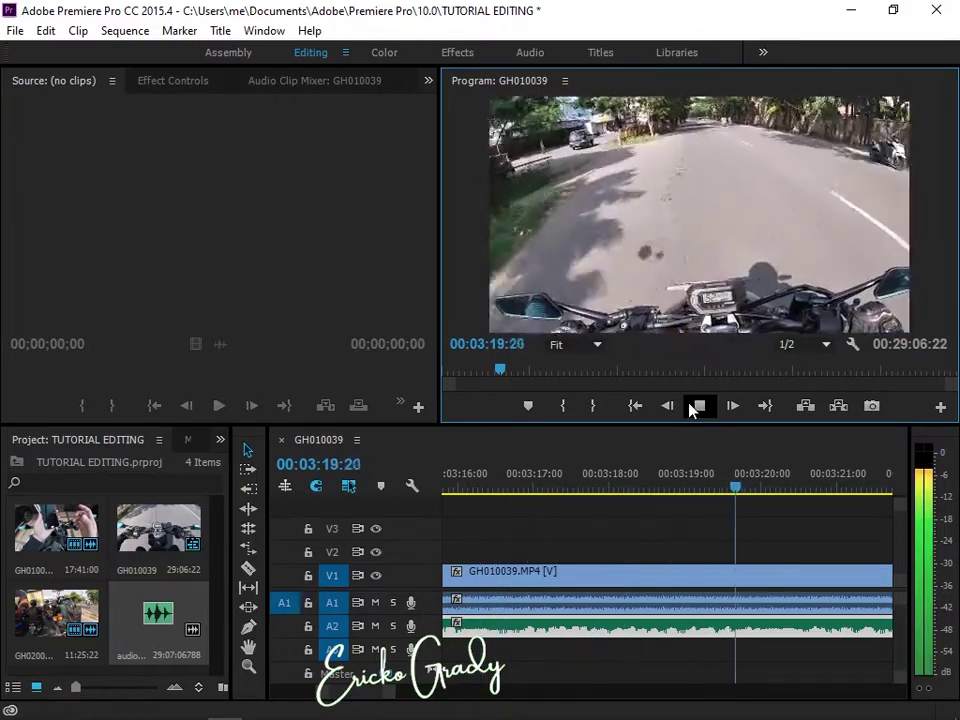
left_click(690, 408)
Step: Cut the A2 audio at the point where the video clip starts and delete the short piece before the cut
scroll(598, 534, "up", 8)
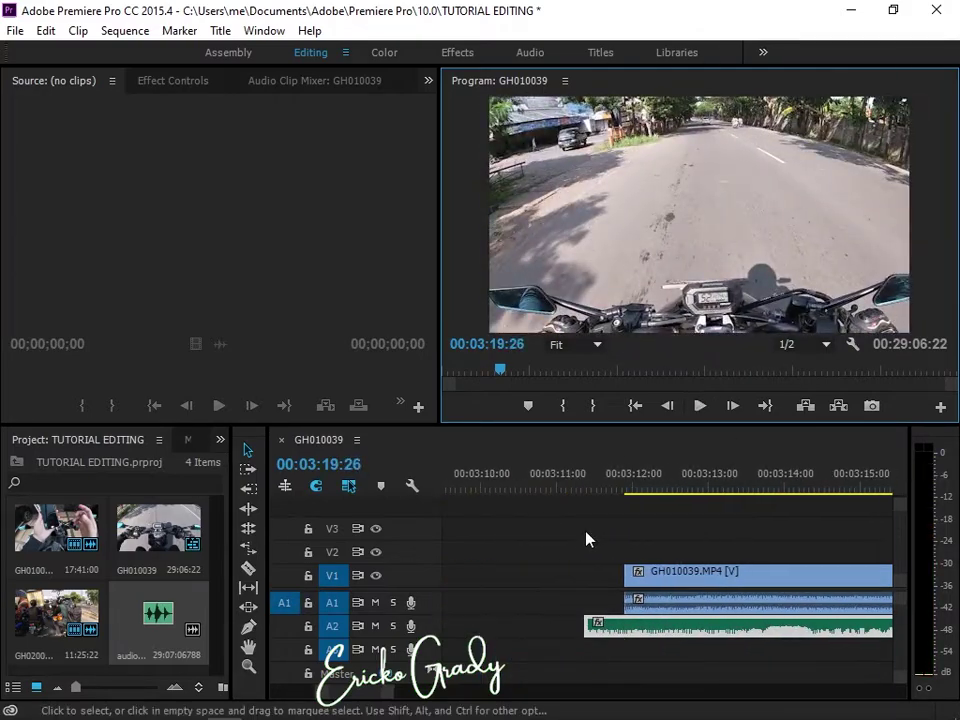
left_click(248, 567)
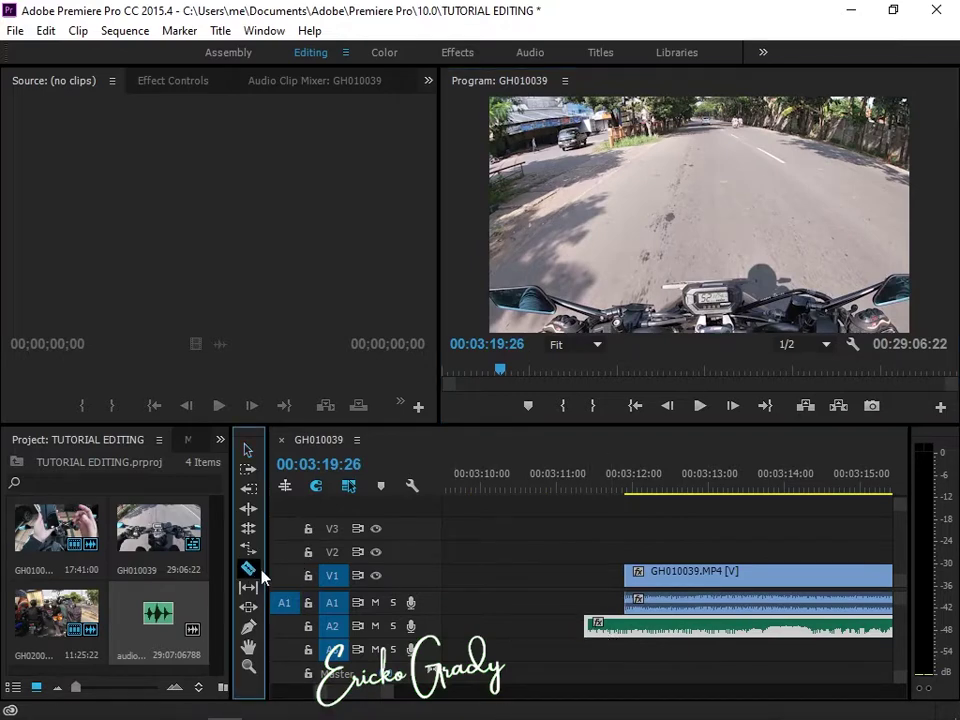
left_click(623, 626)
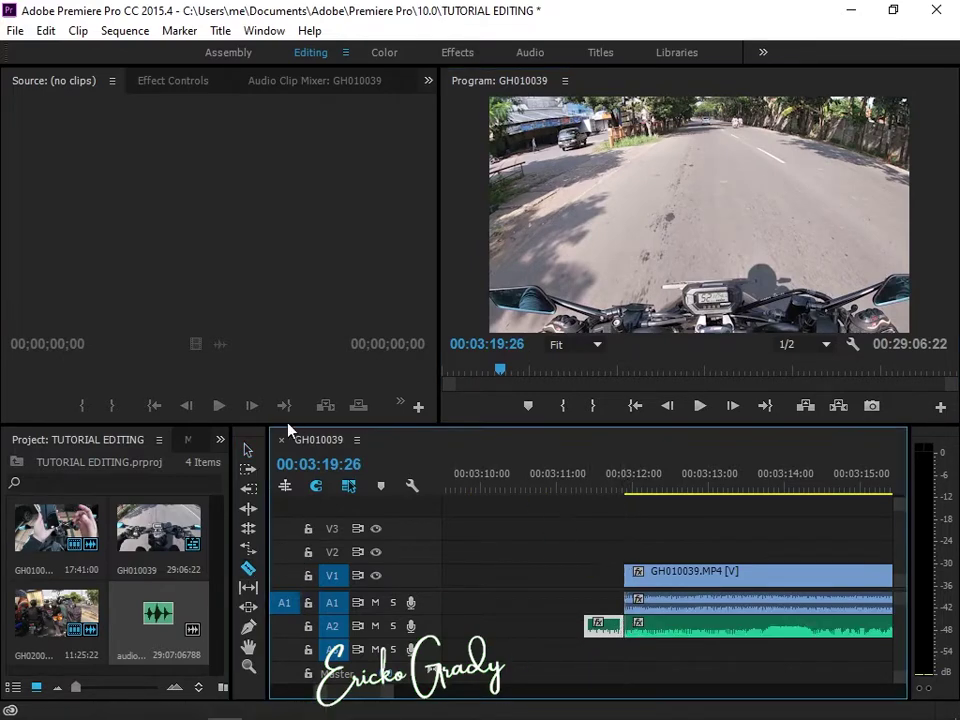
left_click(248, 450)
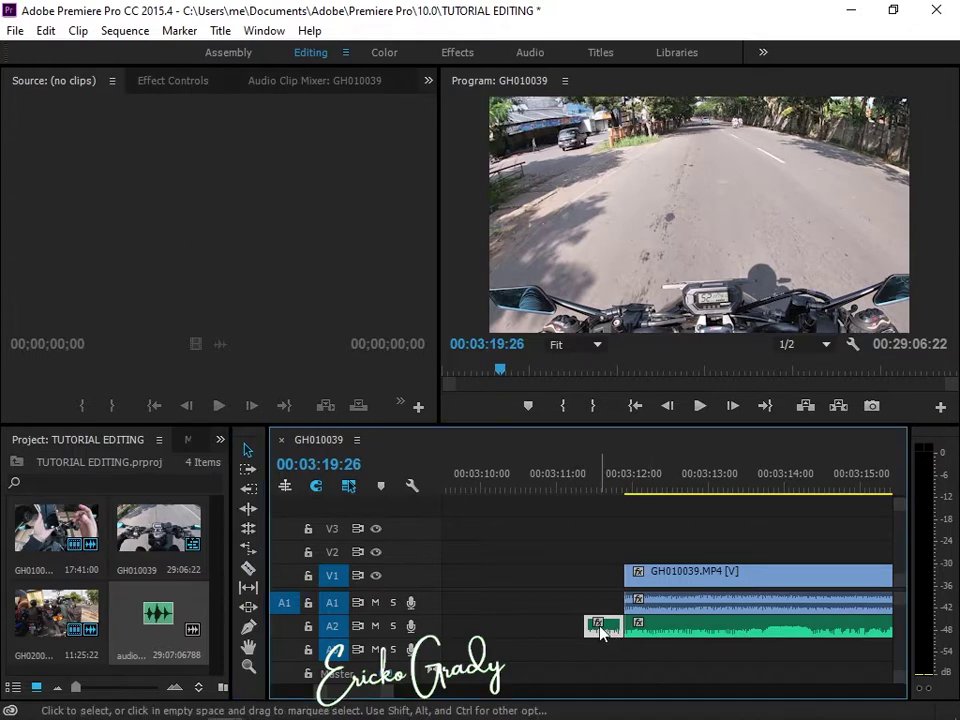
Step: Ripple delete the empty gap before the clips so the video and both audio tracks start at 00:00:00:00
left_click(578, 585)
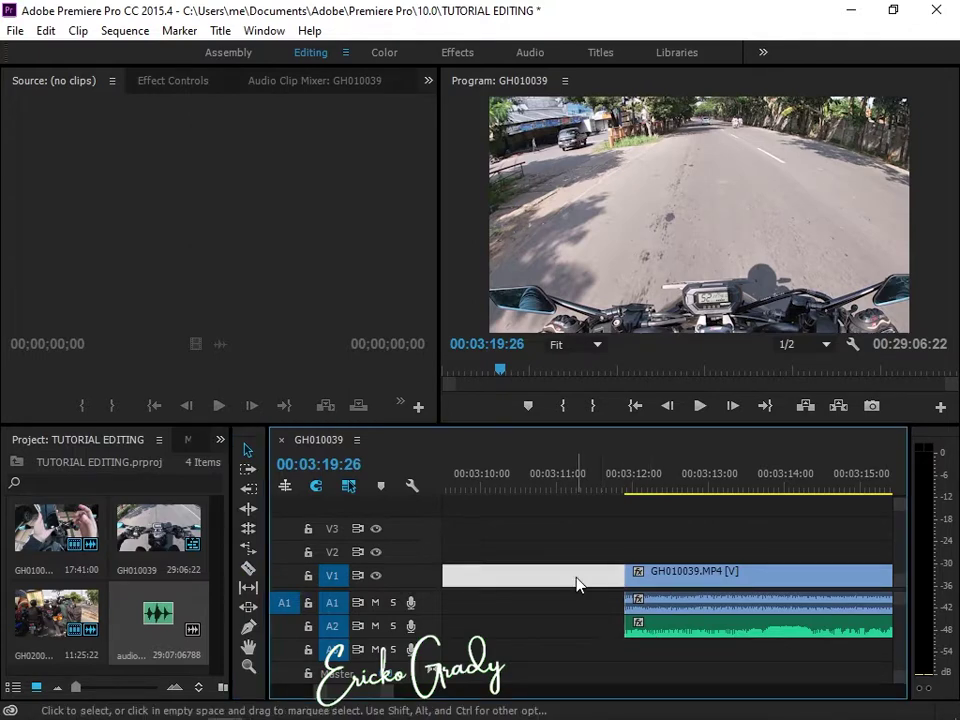
right_click(578, 585)
left_click(609, 598)
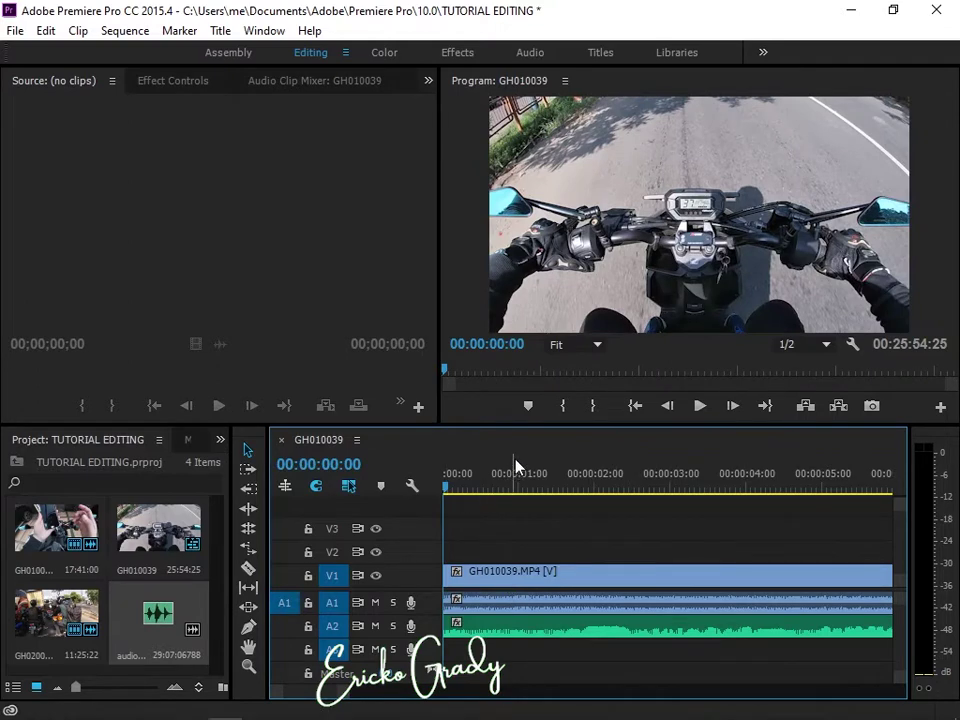
left_click(656, 410)
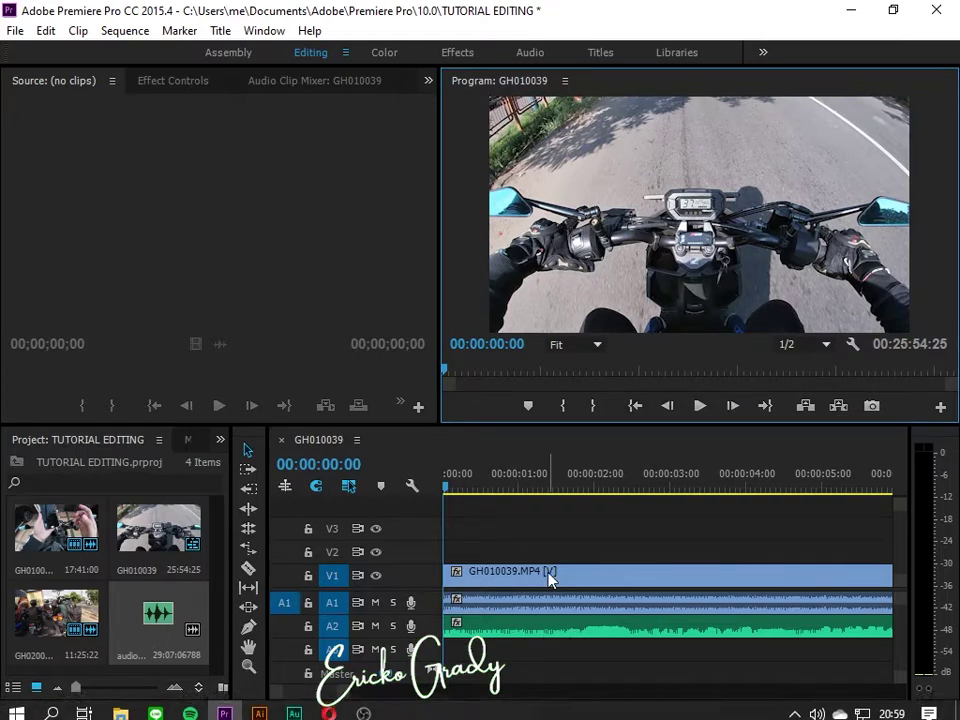
Step: Close the LINE login window and play the sequence from its start to about 00:00:04 to check the audio
scroll(540, 572, "down", 3)
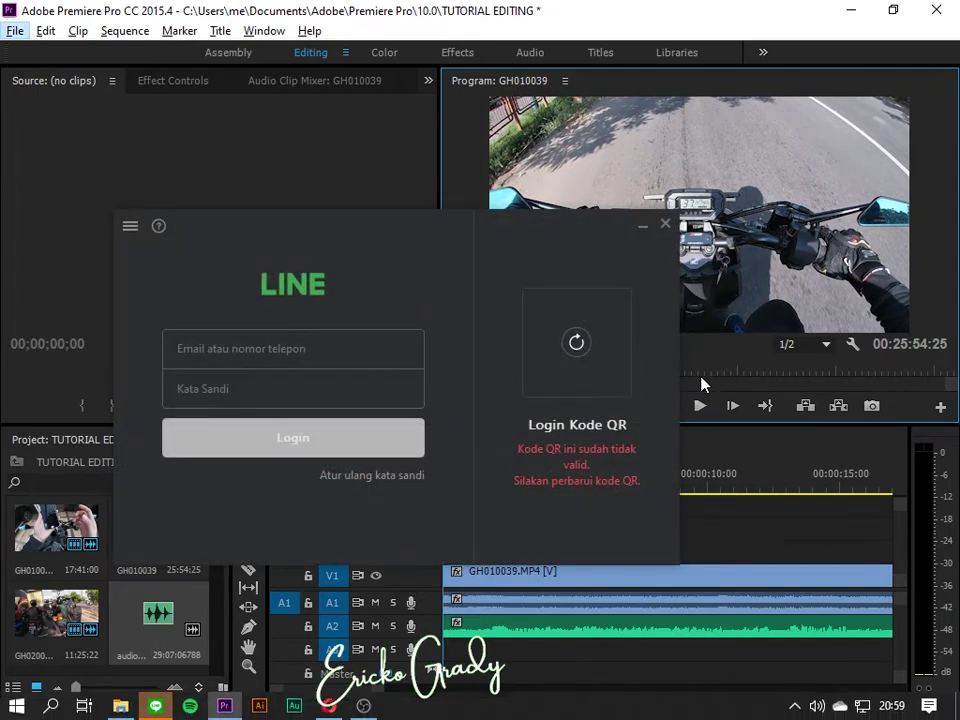
left_click(665, 226)
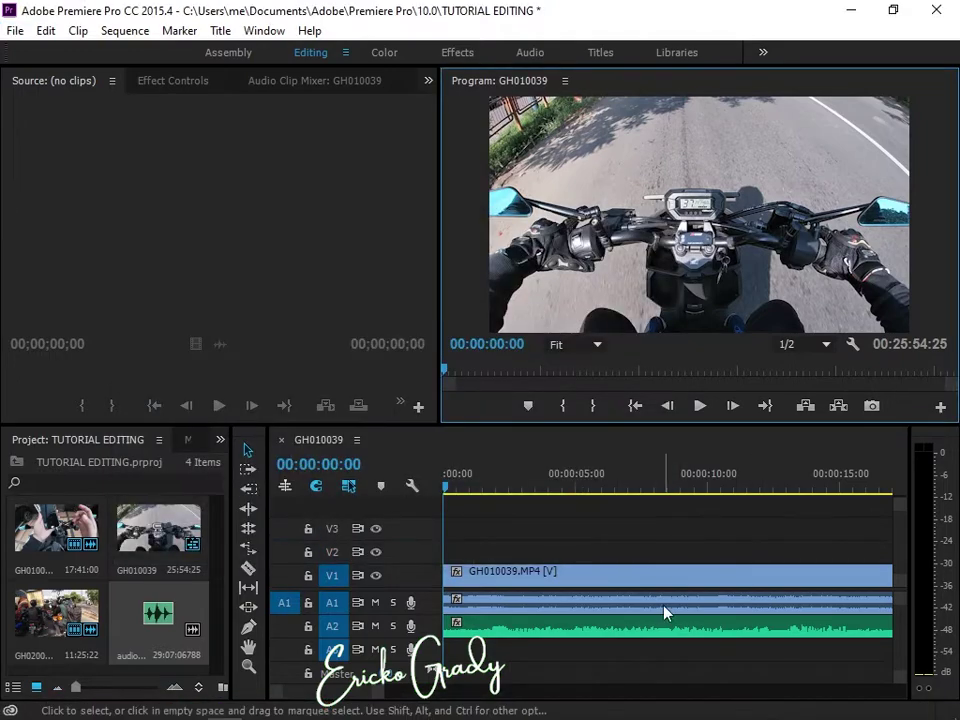
left_click(700, 408)
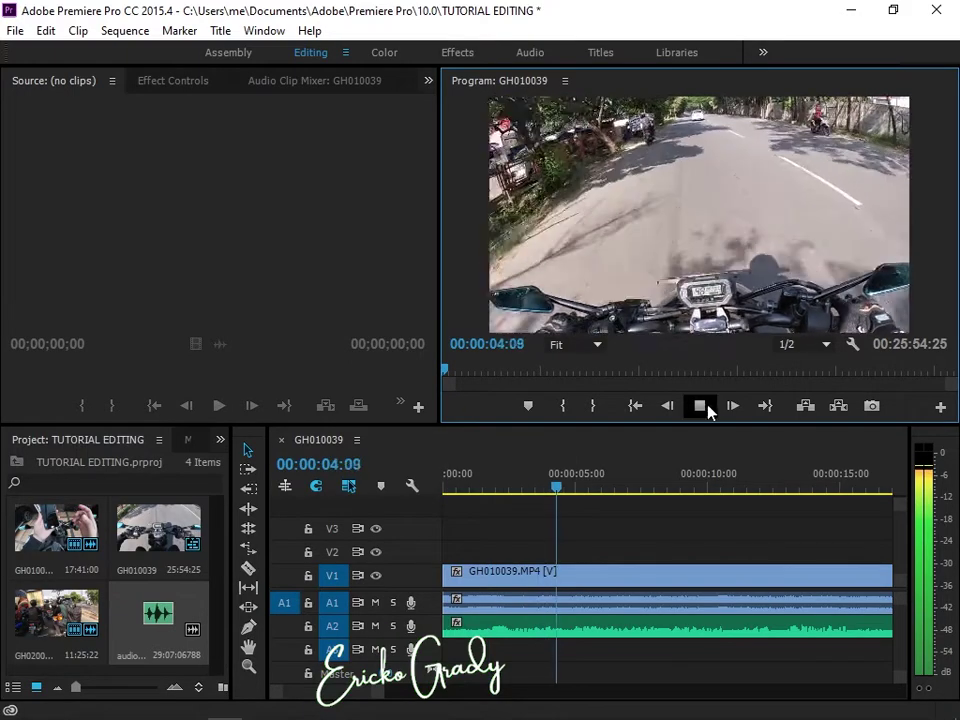
left_click(700, 406)
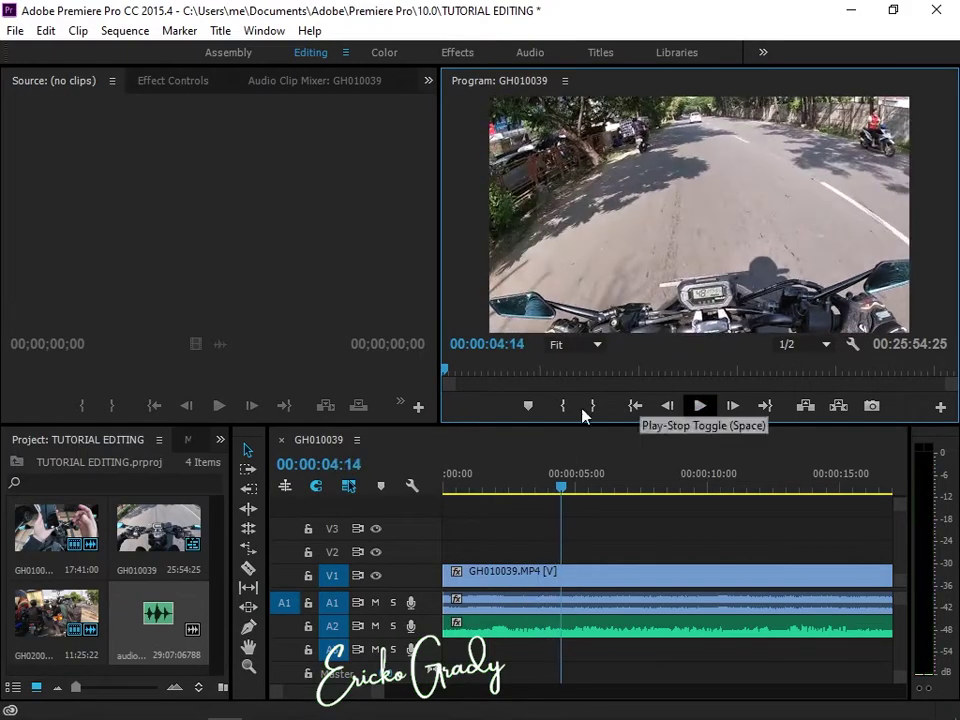
Step: Try to replace the camera audio on A1 with the separate audio clip from track A2
left_click(376, 603)
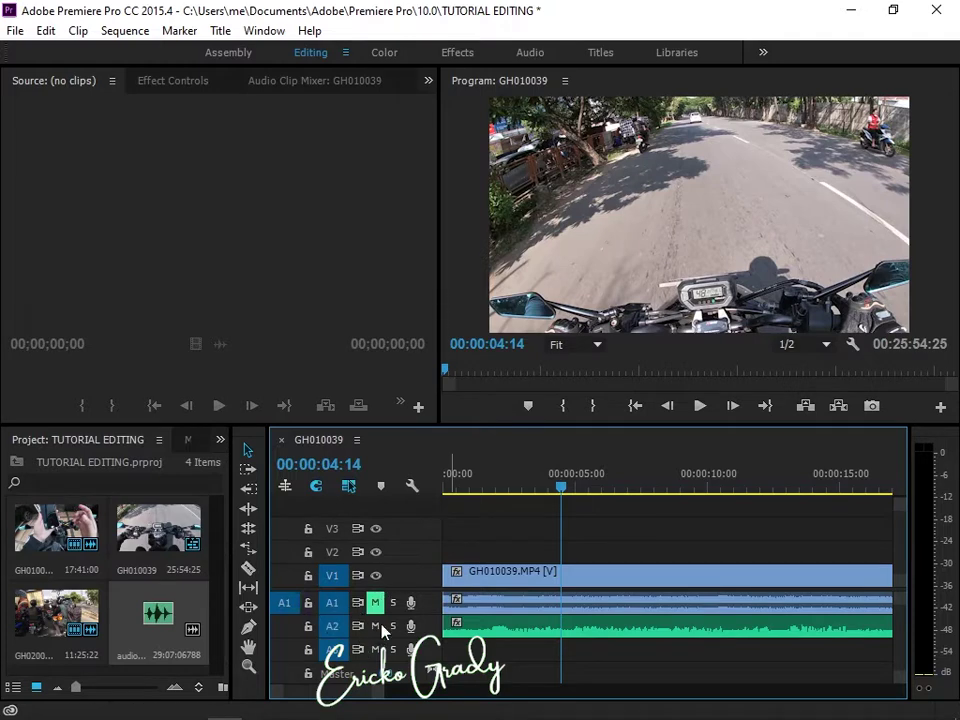
left_click_drag(539, 631, 538, 604)
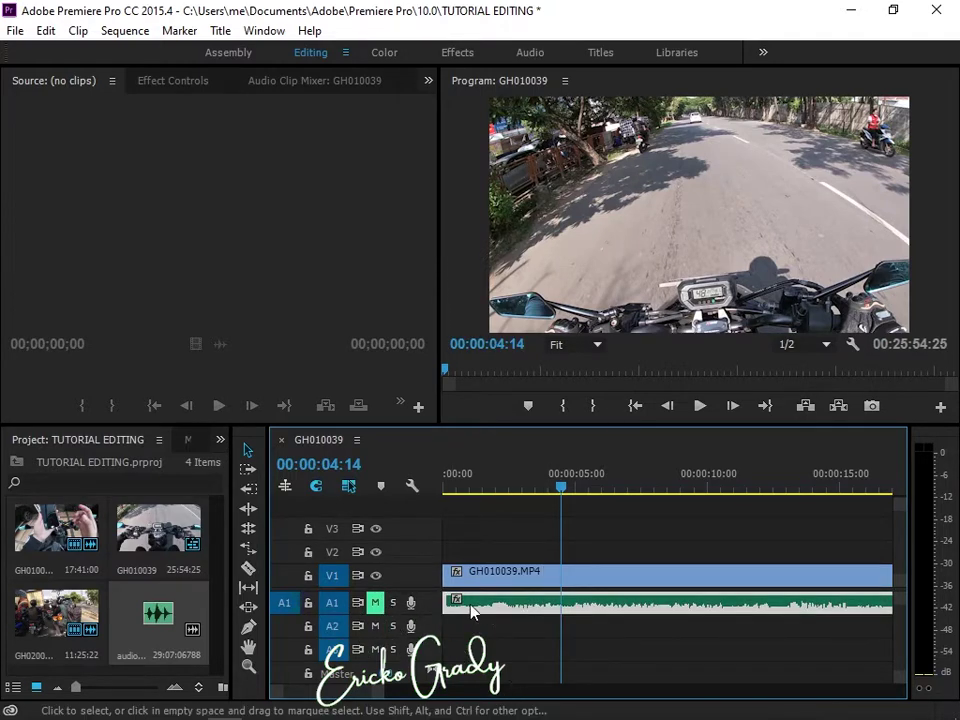
left_click(375, 603)
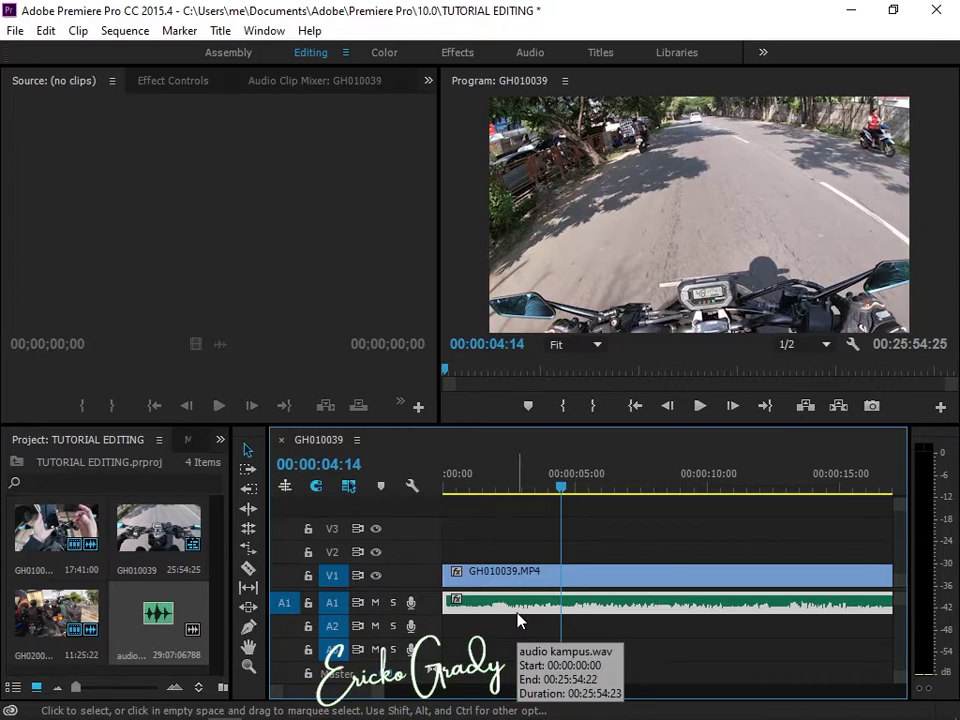
left_click_drag(518, 614, 499, 623)
Step: Mute track A1 and play the sequence to about 00:00:41 with only the separate audio on A2
left_click(375, 603)
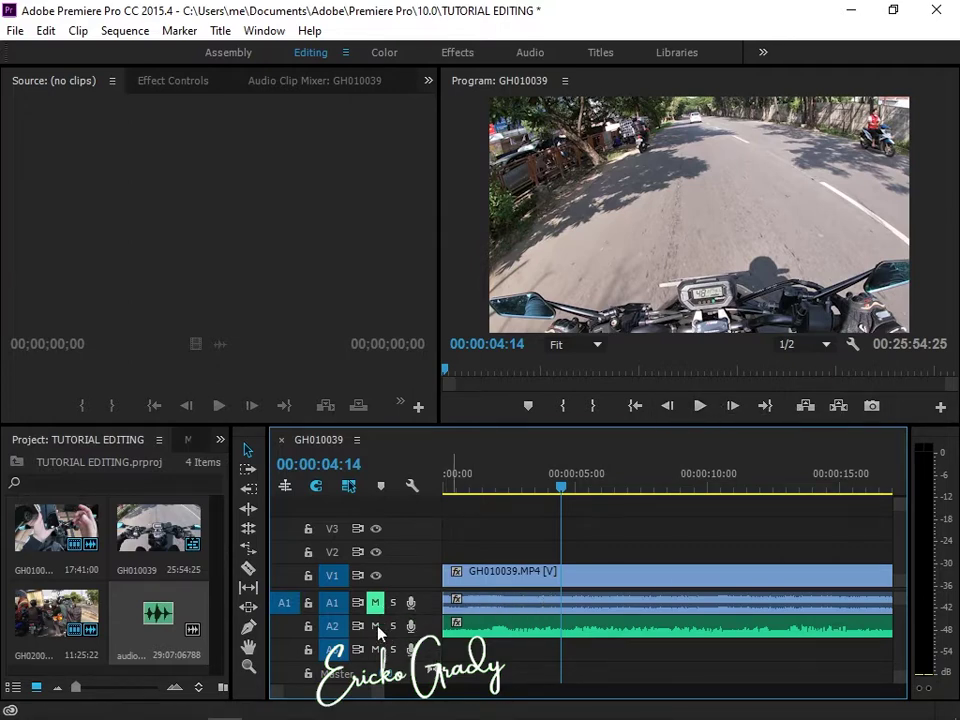
left_click(699, 418)
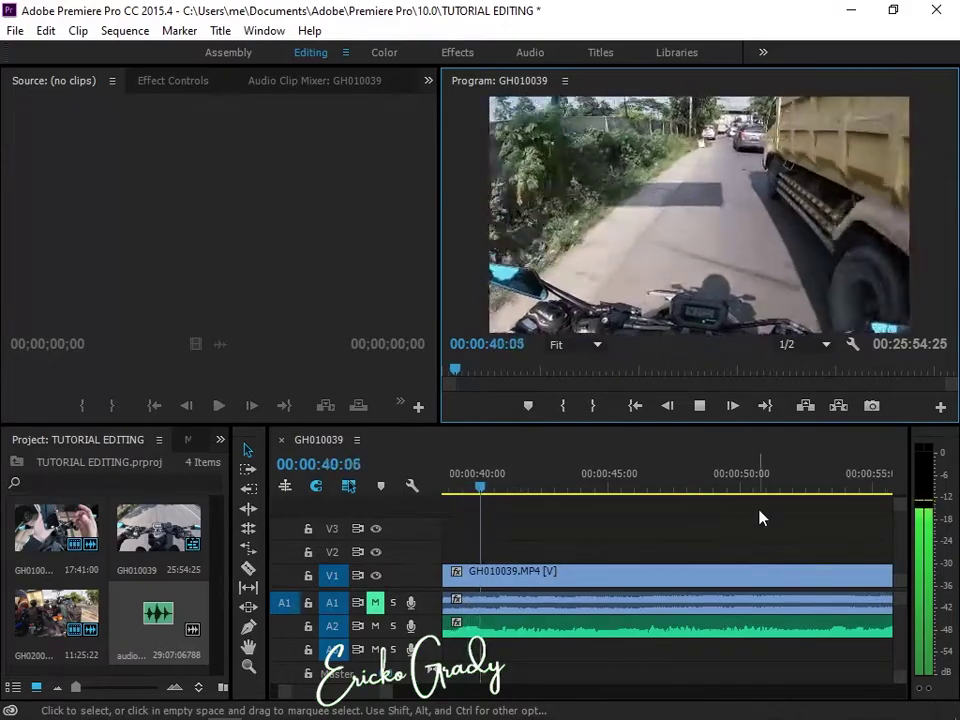
left_click(703, 406)
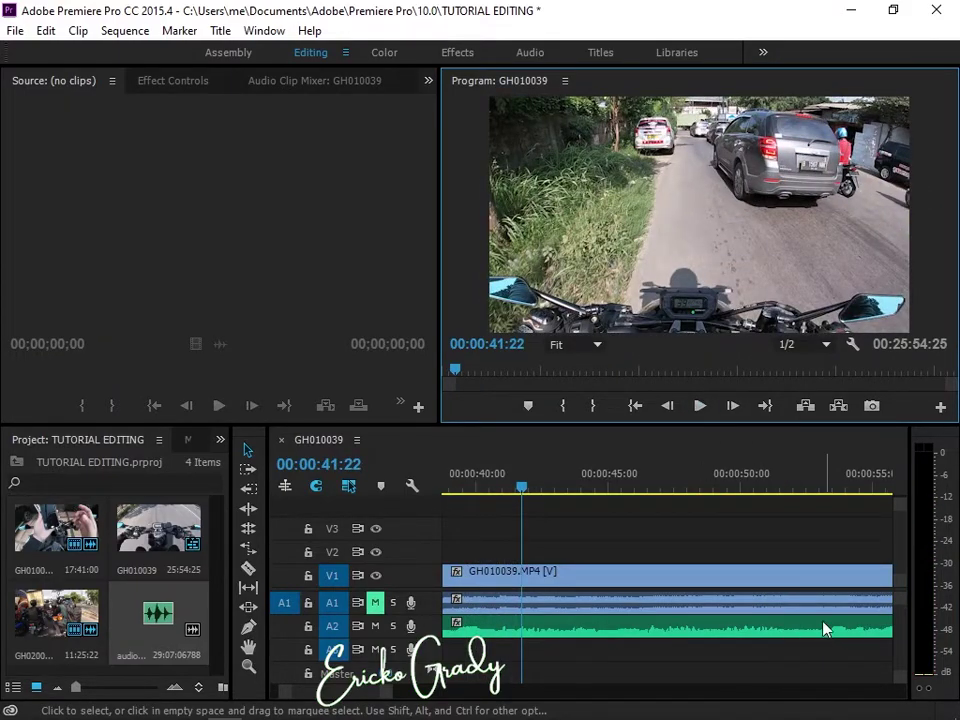
Step: Play the passage from about 00:00:50 to 00:00:54 twice to find the section to cut out
left_click(763, 481)
scroll(681, 471, "down", 2)
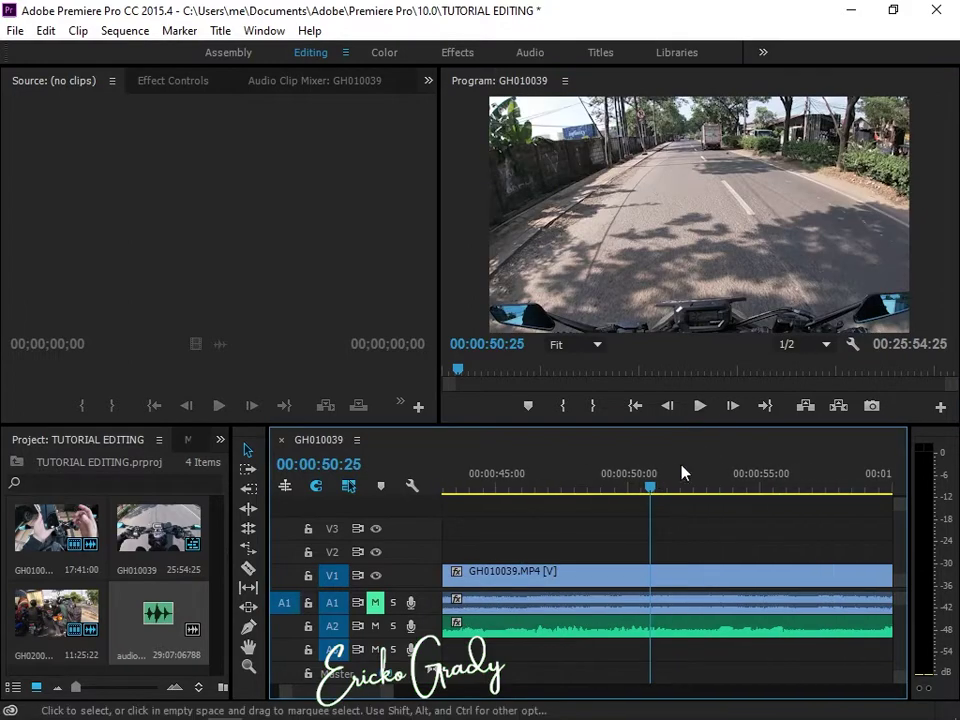
left_click(699, 408)
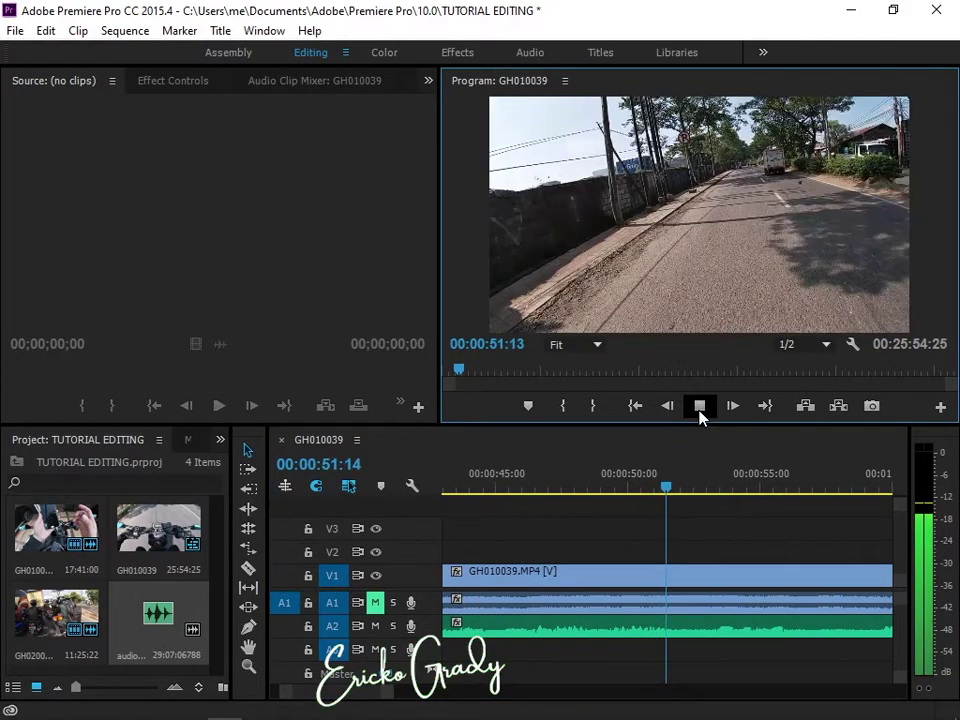
left_click(697, 410)
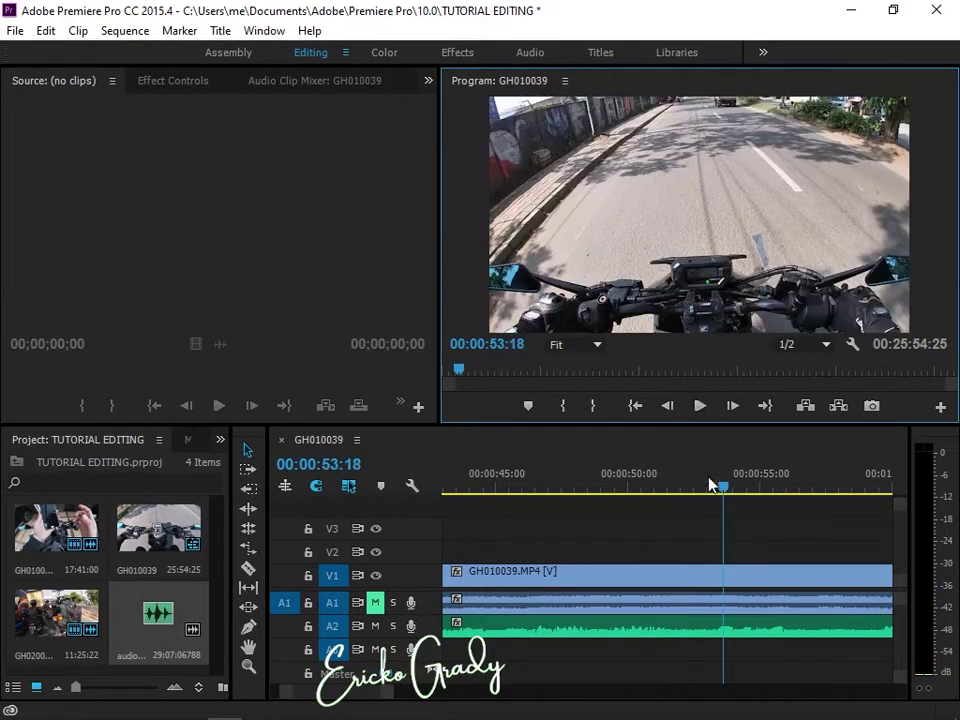
left_click_drag(722, 490, 636, 510)
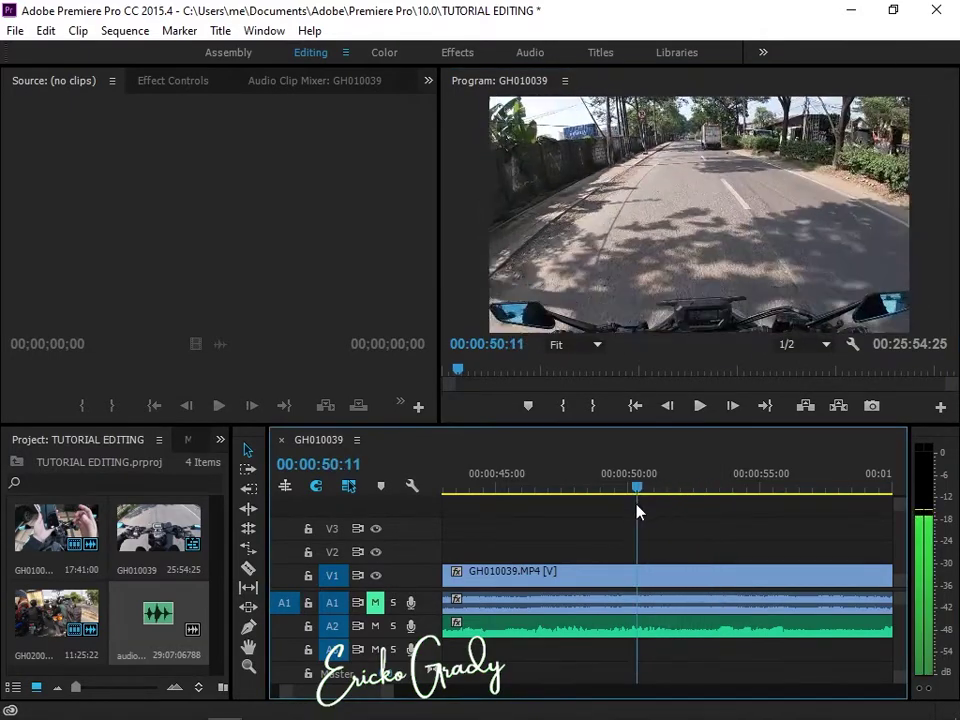
left_click(700, 407)
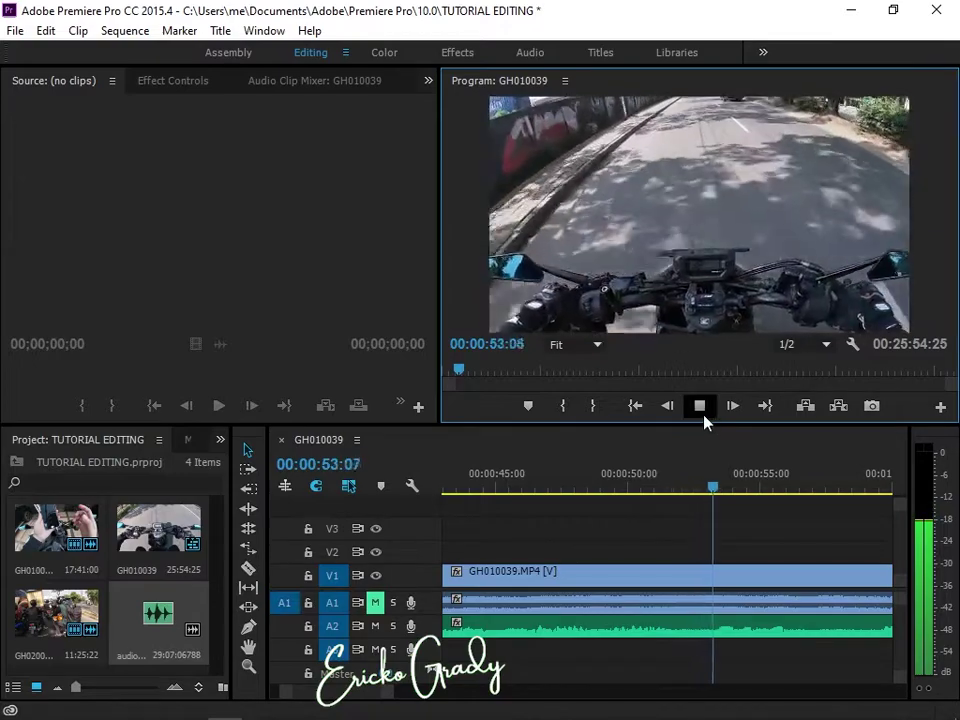
left_click(701, 410)
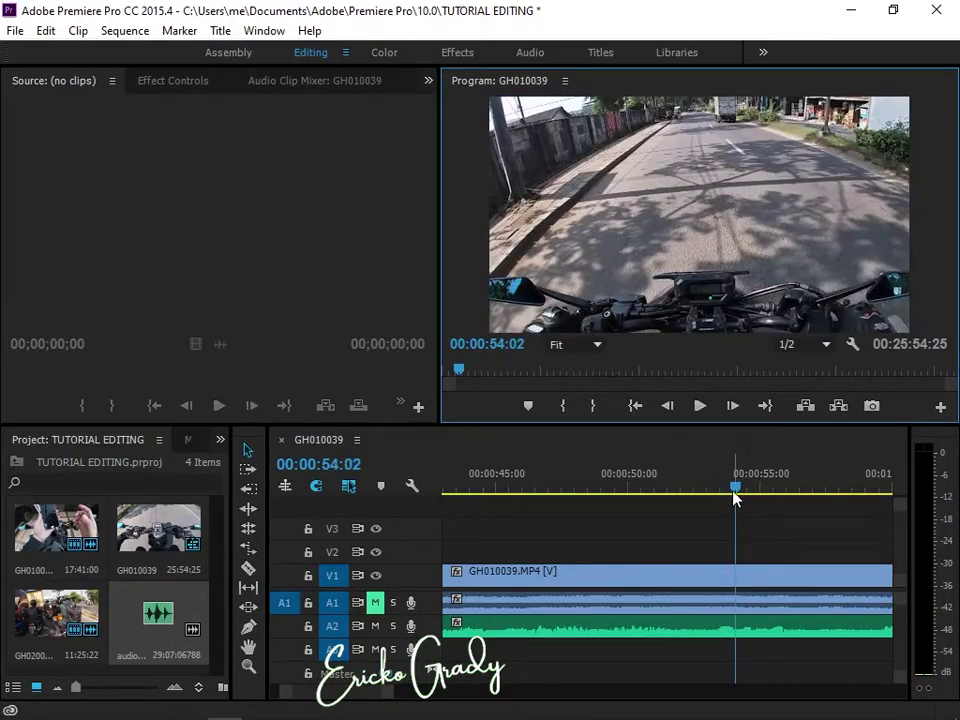
Step: Stop playback at 00:00:51:20 and split the video and both audio clips there with the Razor tool
left_click_drag(736, 487, 632, 530)
left_click(699, 406)
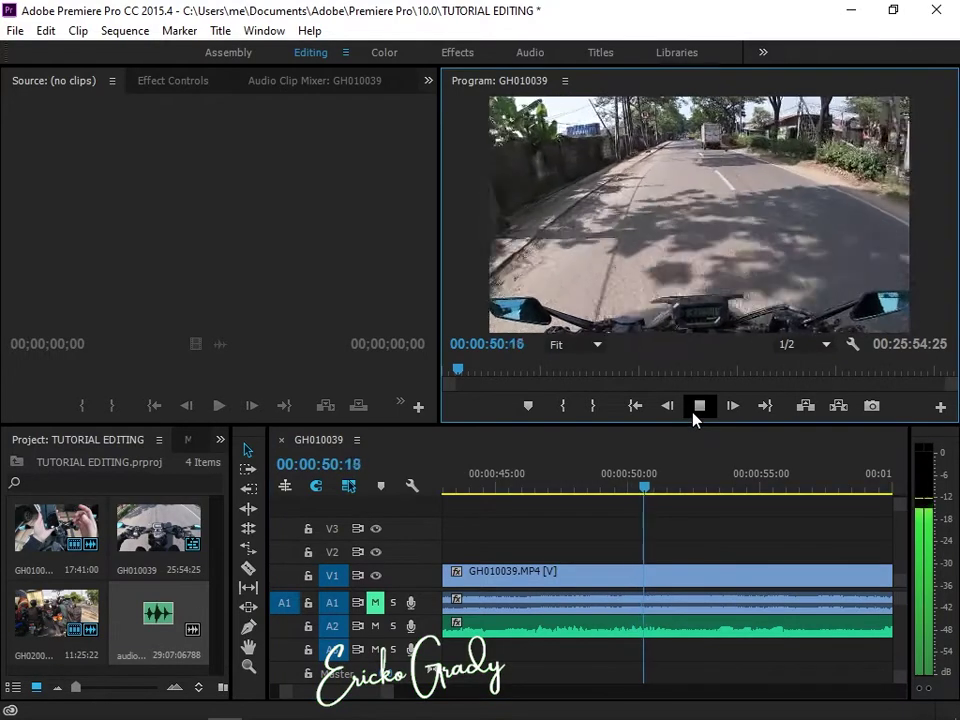
left_click(699, 406)
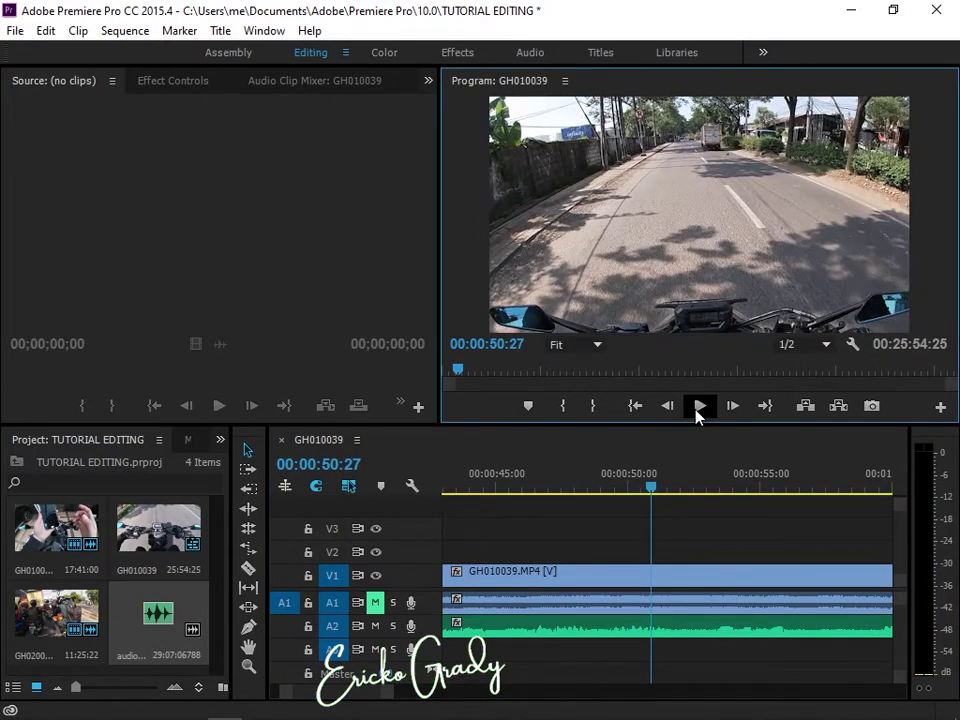
left_click(699, 406)
left_click(699, 406)
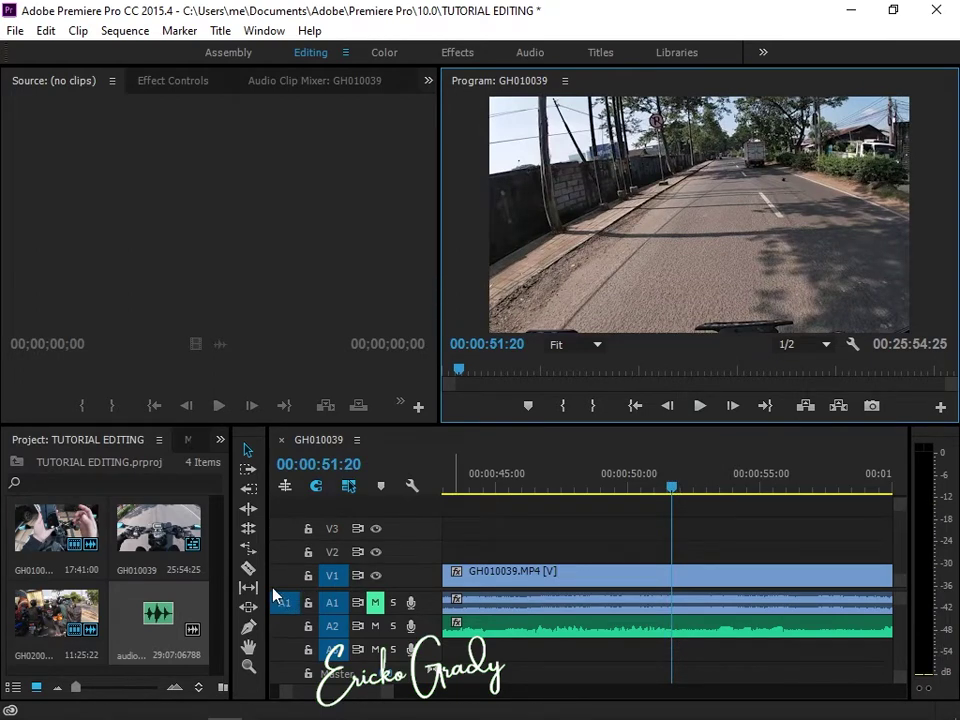
left_click(248, 567)
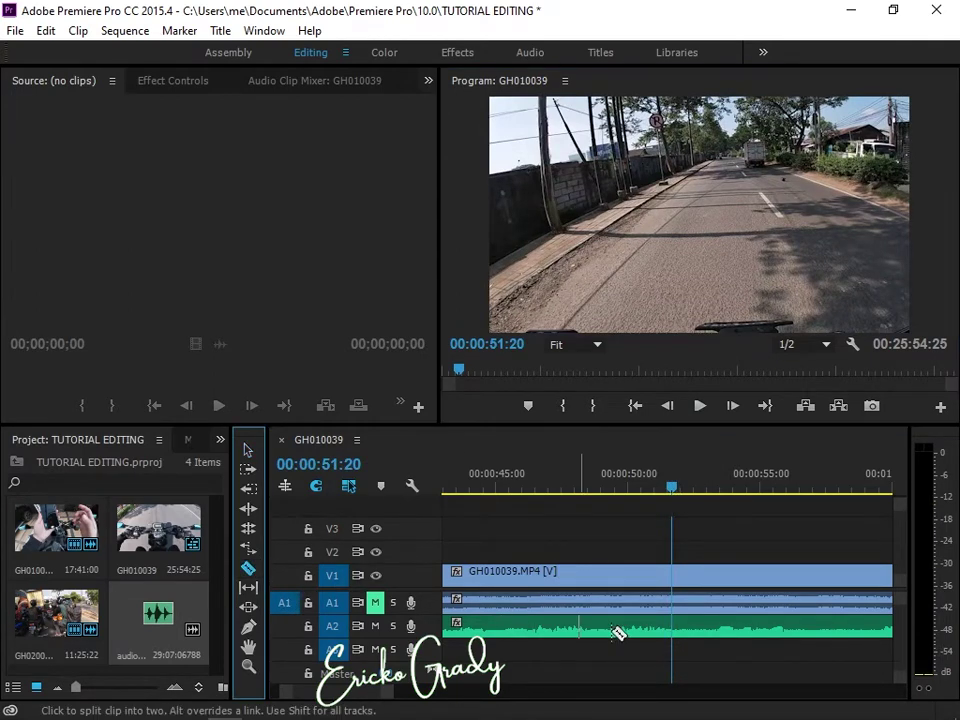
left_click(671, 617)
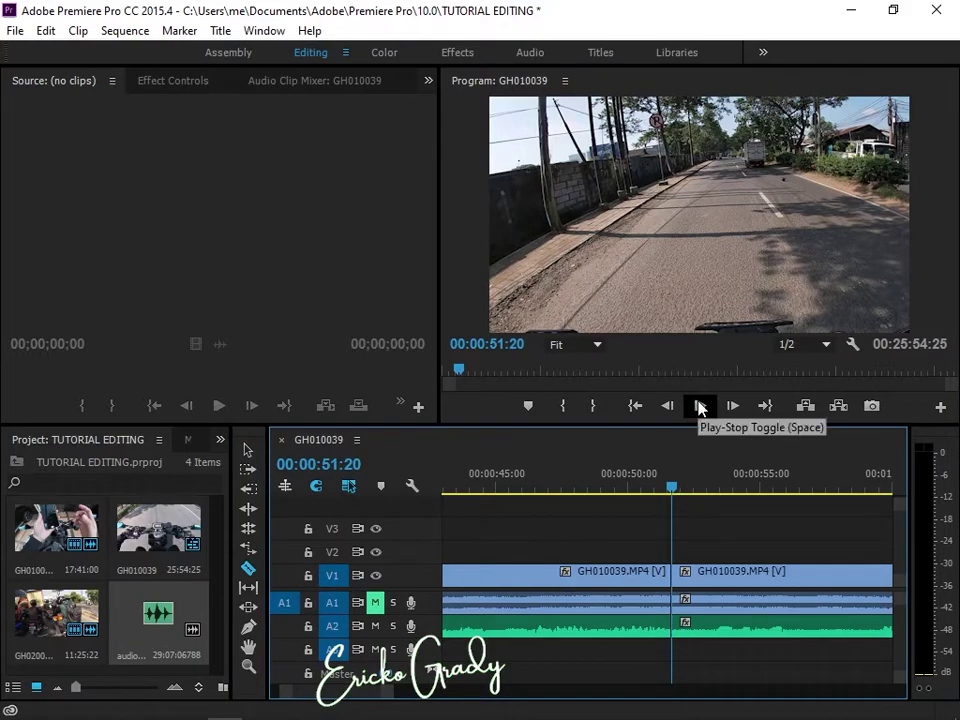
Step: Play on to 00:00:53:04 and split the video and both audio clips at that point
left_click(697, 405)
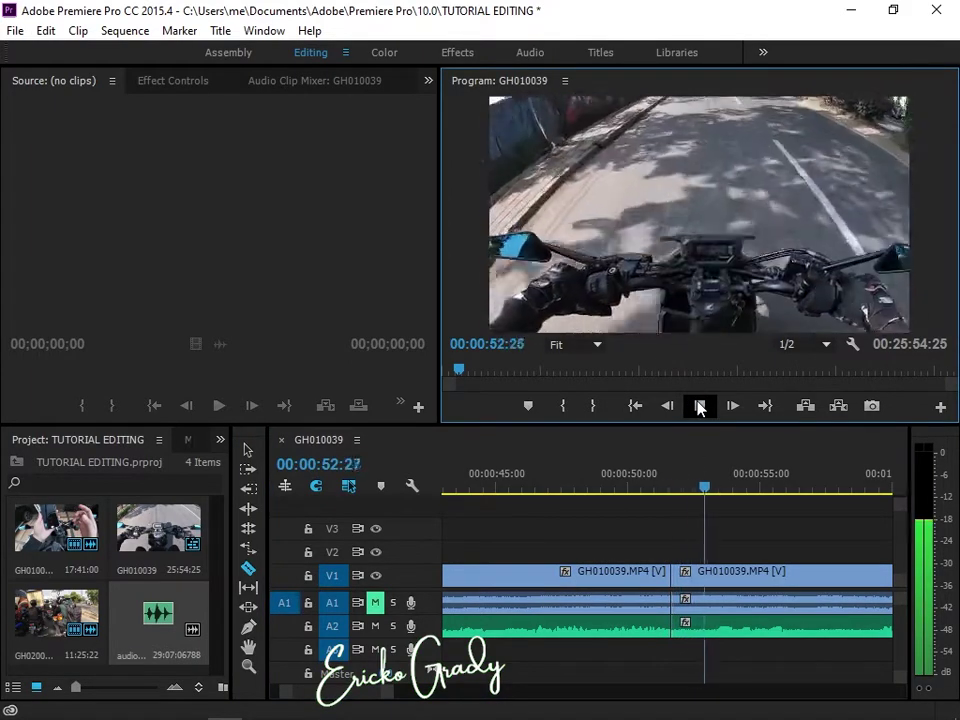
left_click(697, 407)
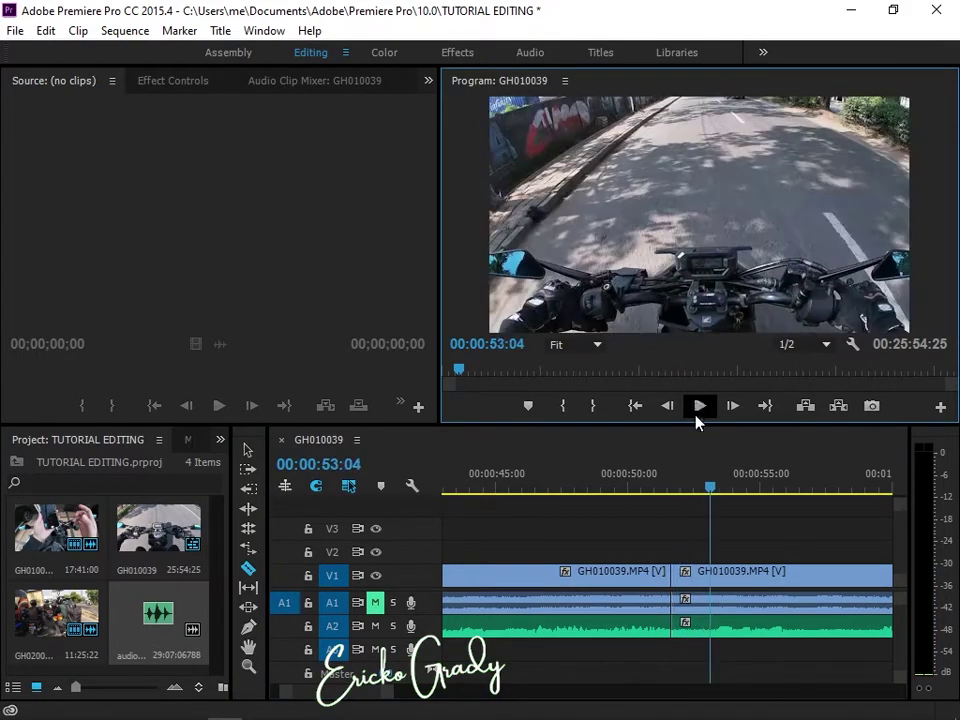
left_click(718, 638)
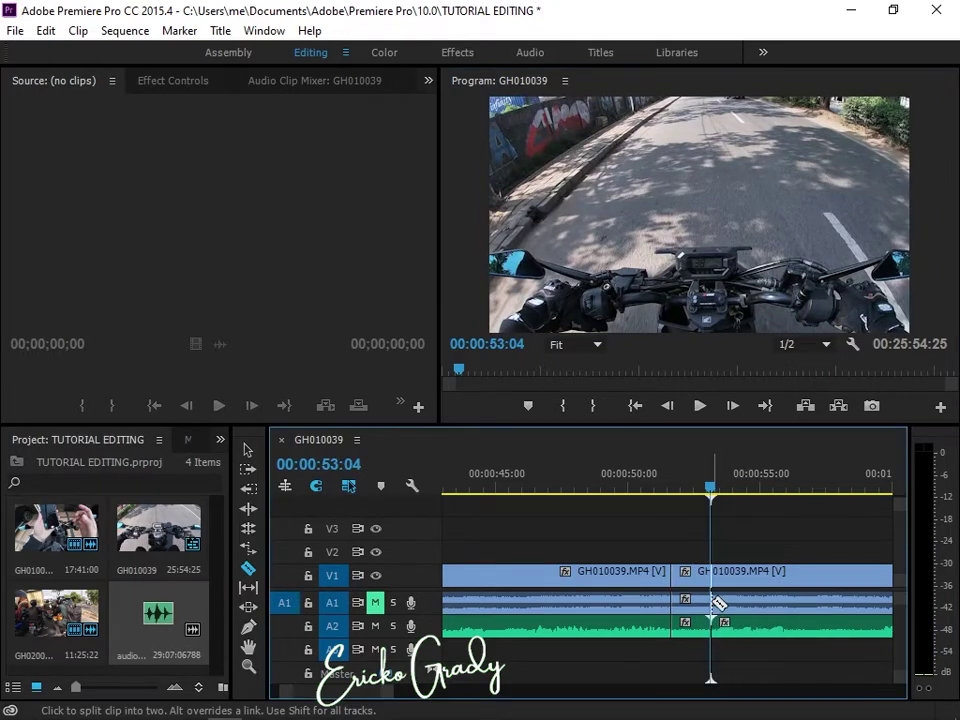
Step: Delete the video and audio pieces between the two cuts and ripple delete the gap
left_click(249, 452)
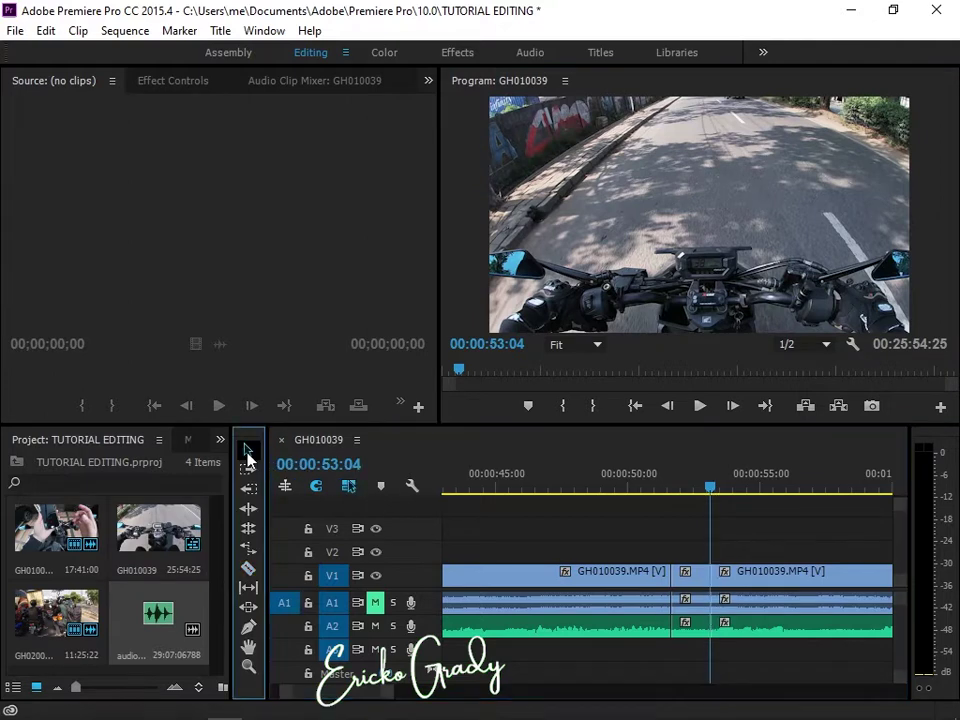
left_click(684, 628)
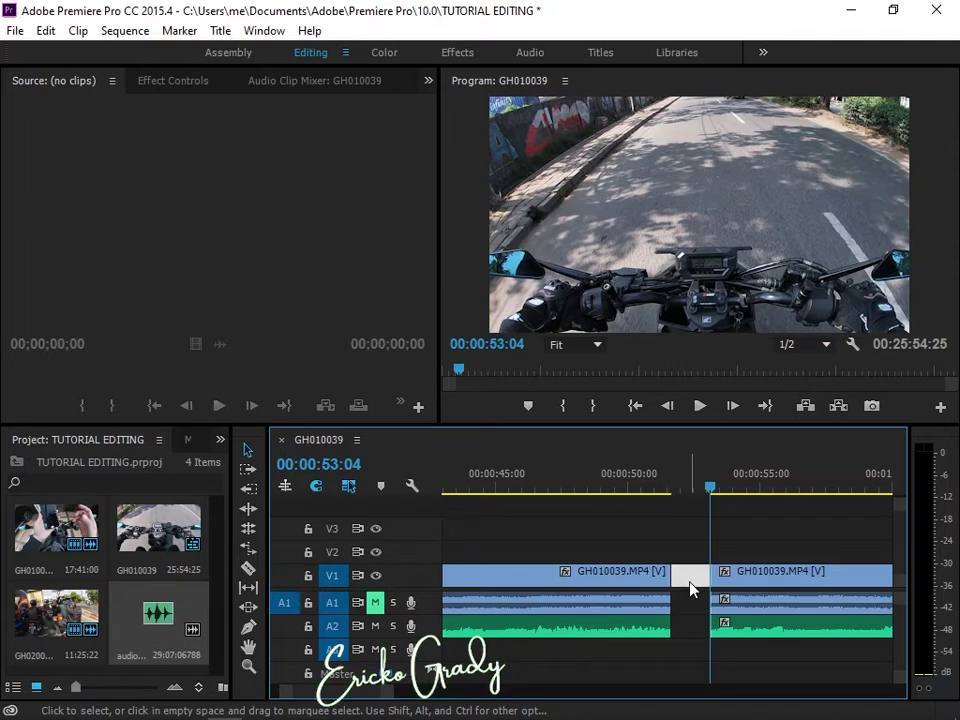
right_click(690, 588)
left_click(697, 600)
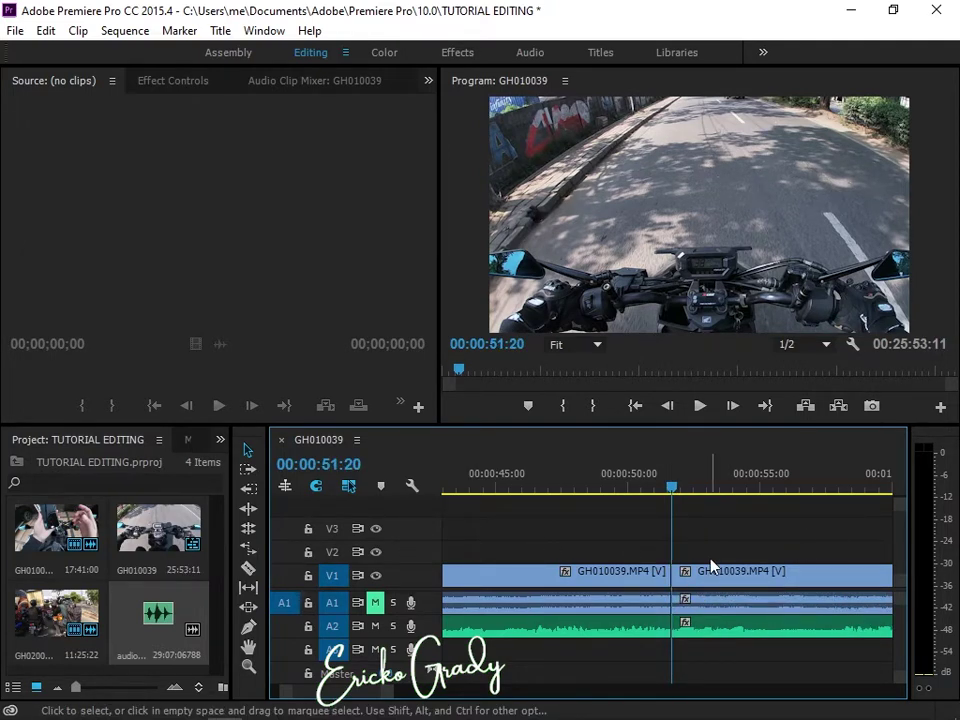
Step: Play the sequence from about 00:00:50 to 00:00:52:21 to check the join at the cut
left_click(634, 487)
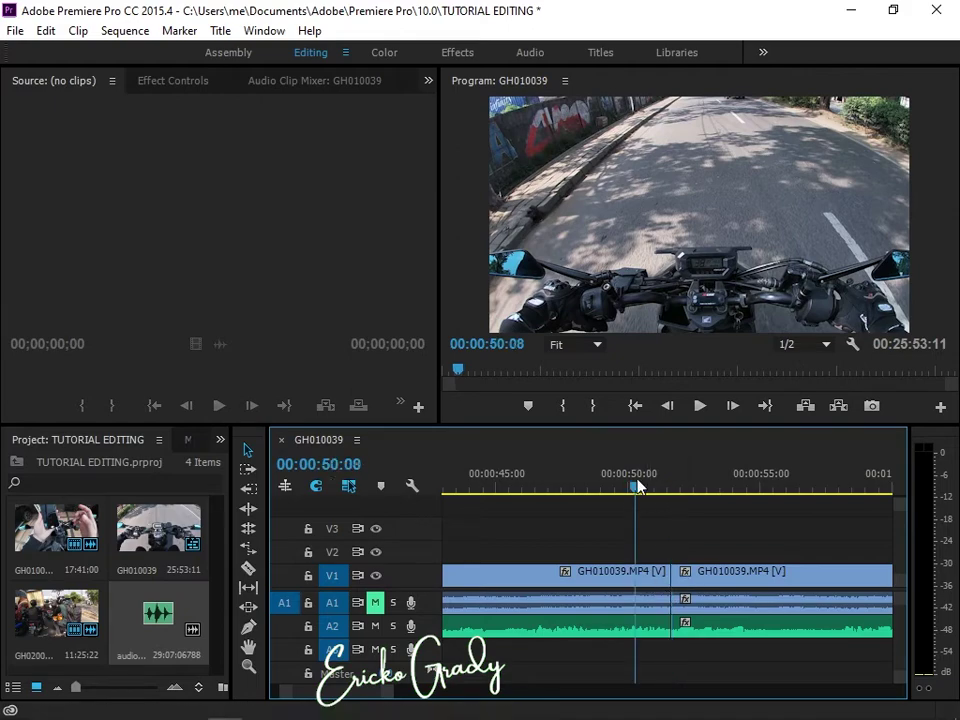
left_click(697, 406)
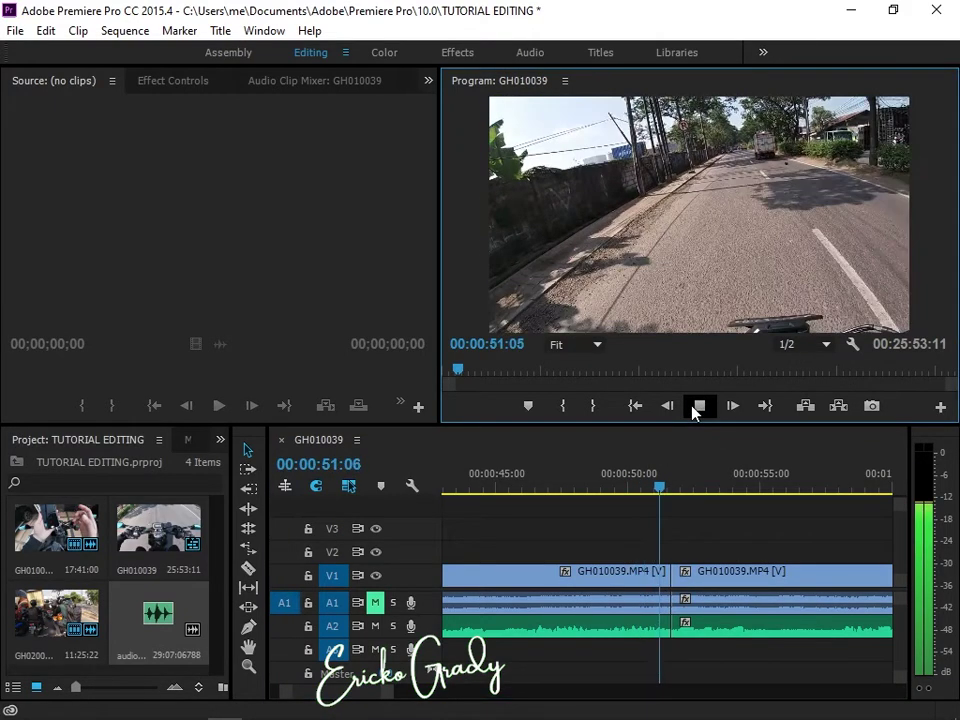
left_click(697, 407)
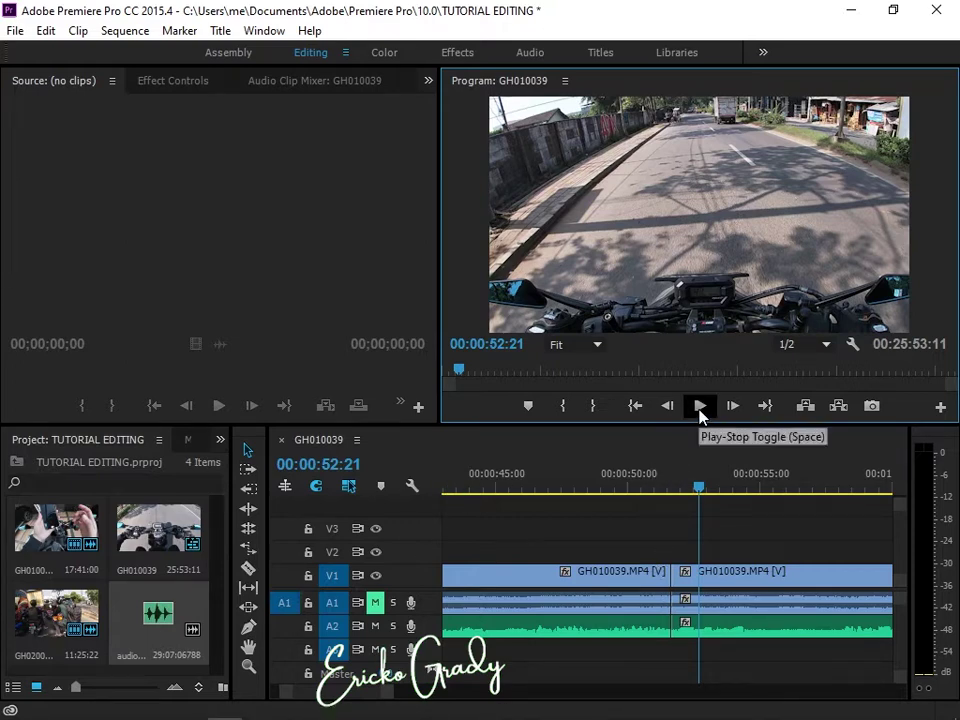
Step: Play the sequence on from 00:00:52:21 to 00:00:59:04 to look for the next unwanted section
scroll(763, 633, "down", 2)
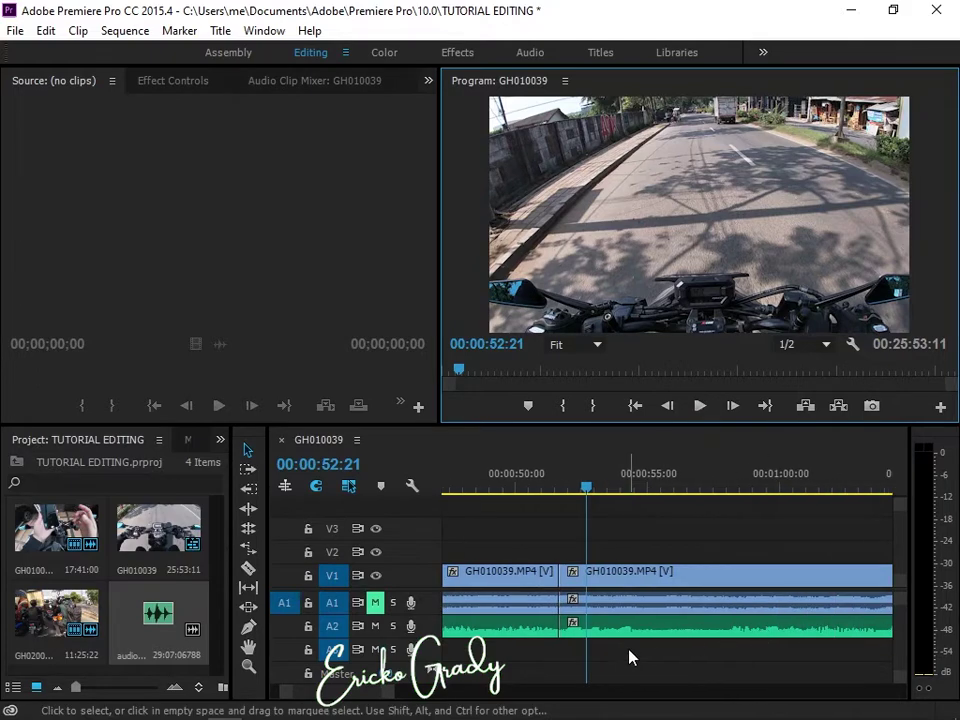
left_click(700, 406)
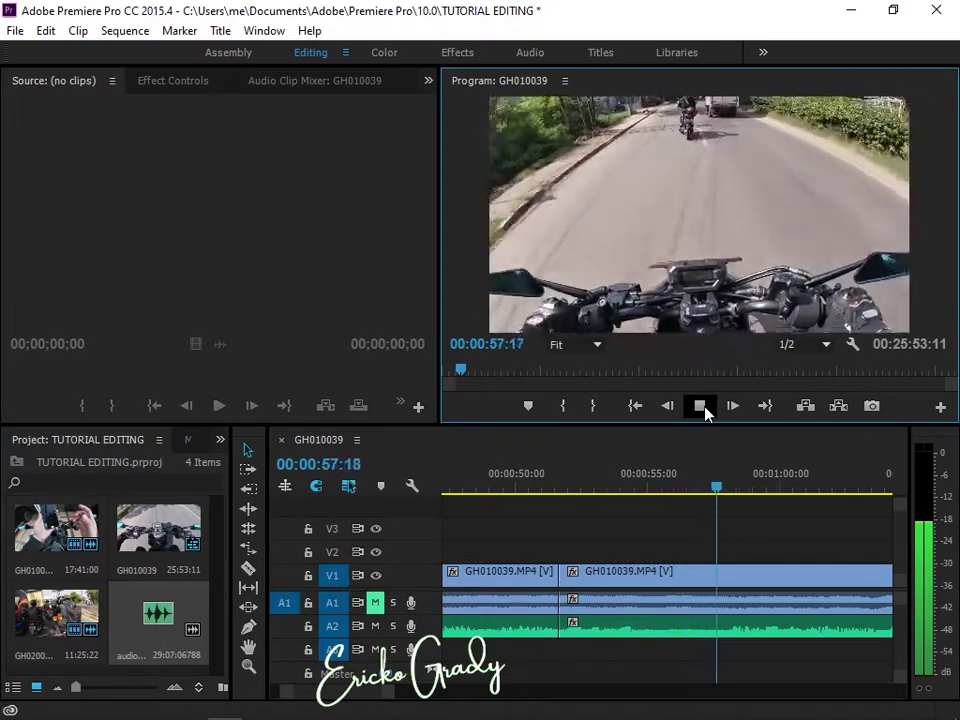
left_click(700, 406)
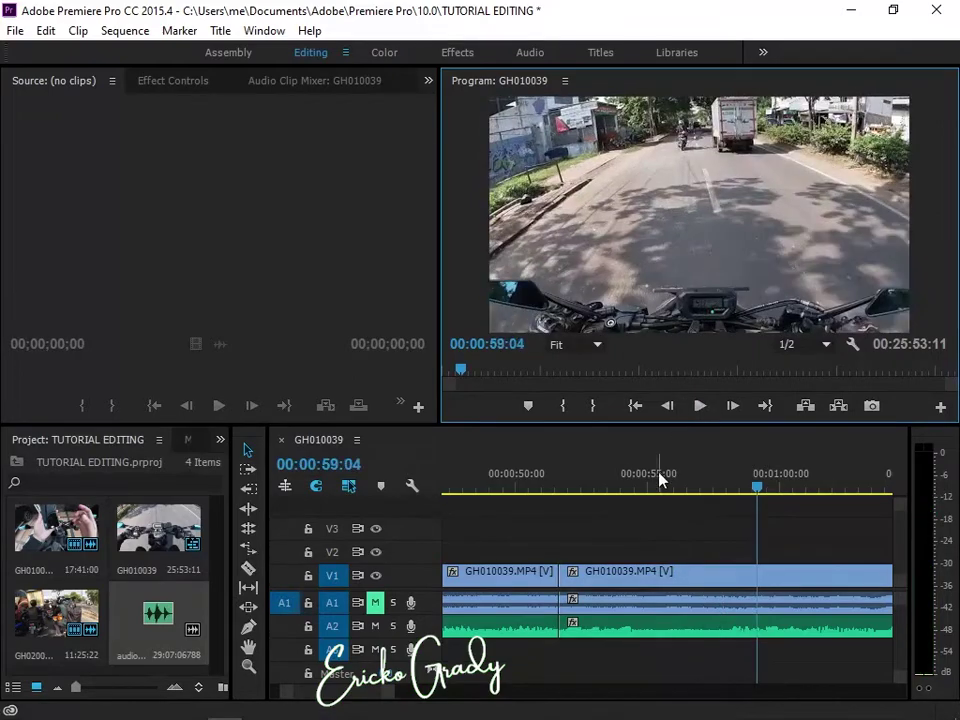
Step: Replay from 00:00:53:28, stop at 00:00:55:14 and split the video and both audio clips there with the Razor tool
left_click_drag(641, 484, 621, 506)
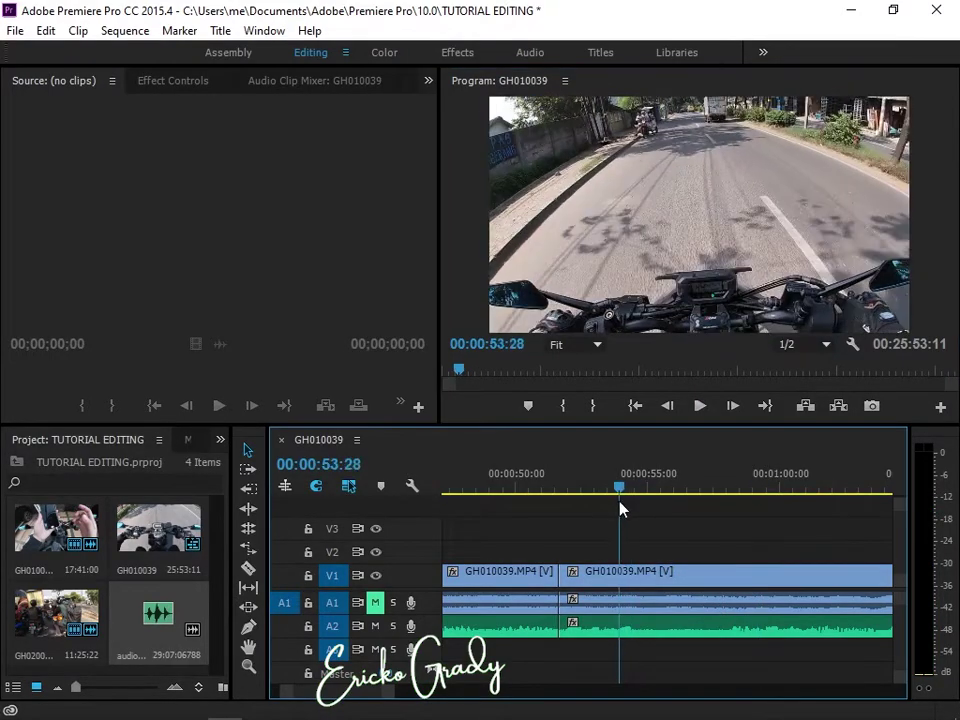
left_click(700, 406)
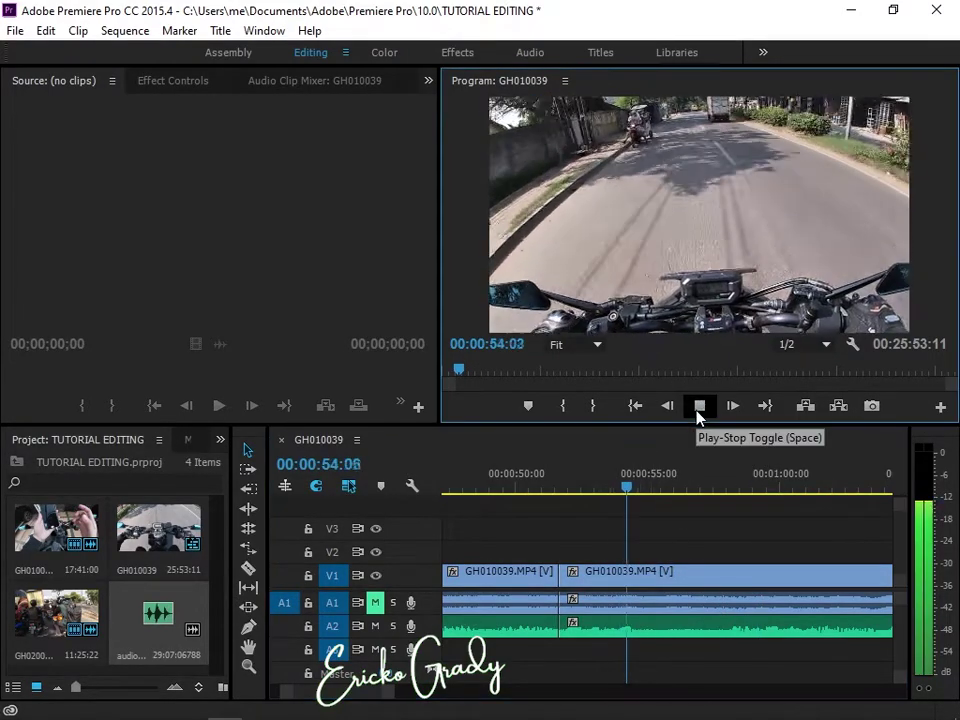
left_click(698, 413)
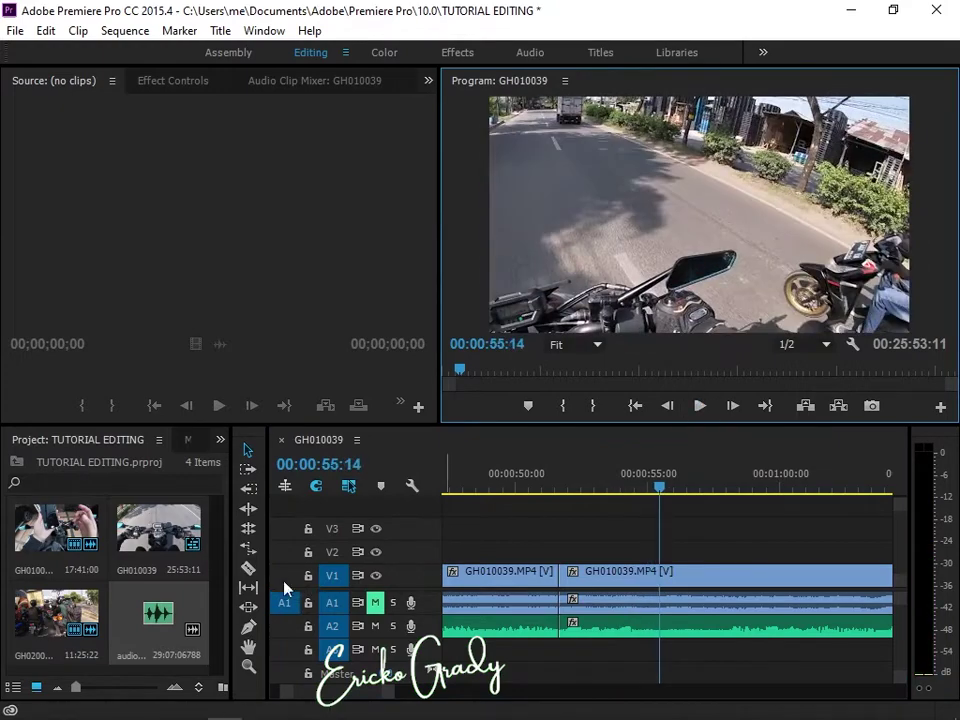
left_click(248, 567)
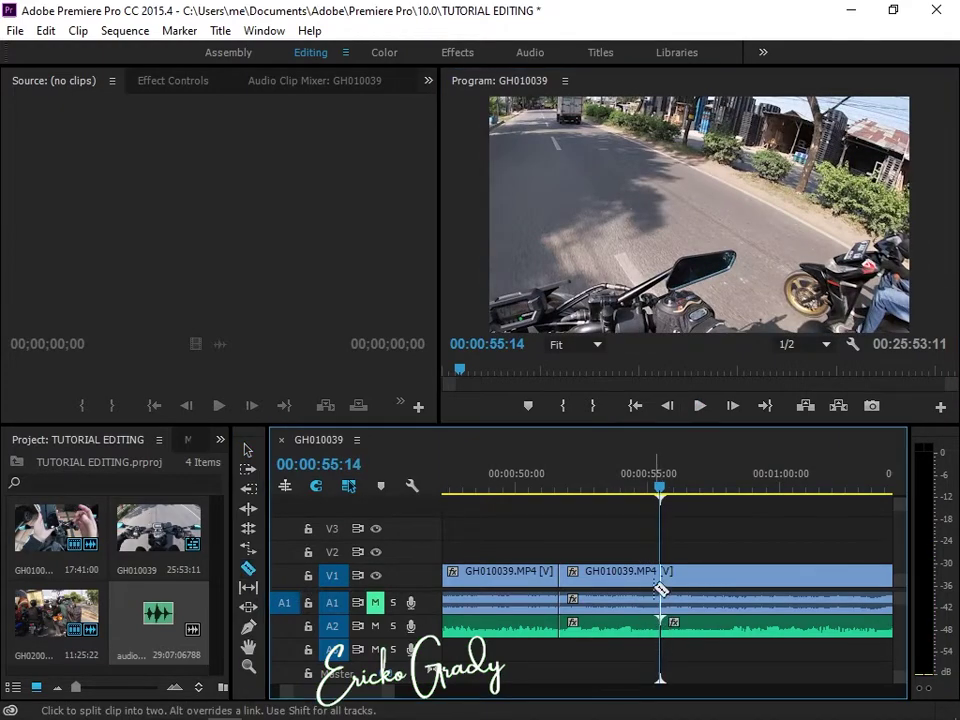
left_click(662, 574)
Step: Play on to 00:00:57:29 and split the video and both audio clips at that point
left_click(700, 406)
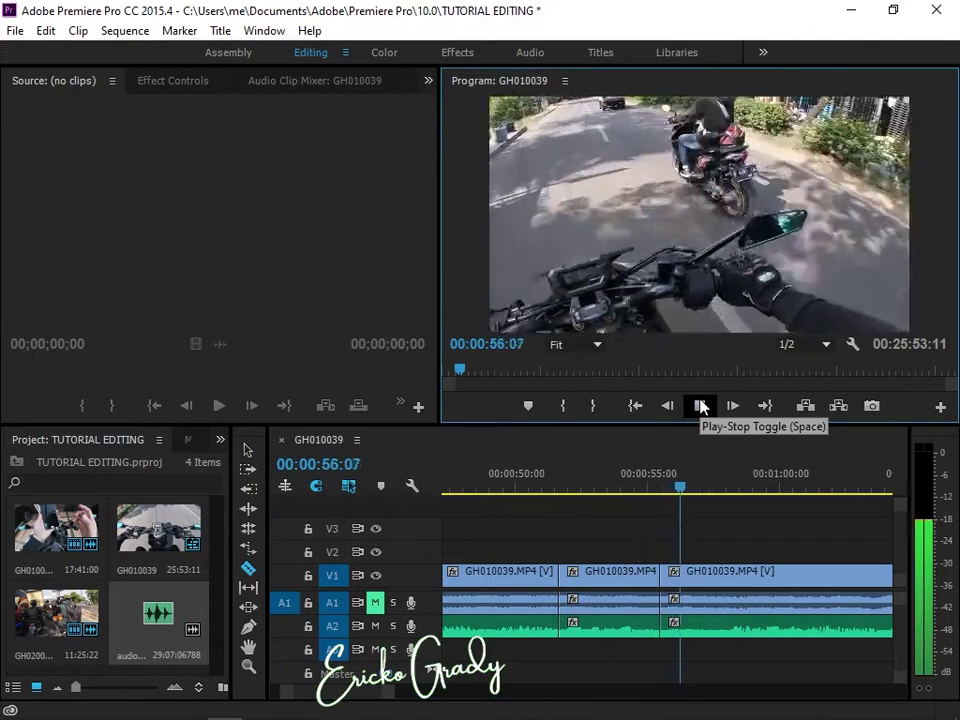
left_click(700, 406)
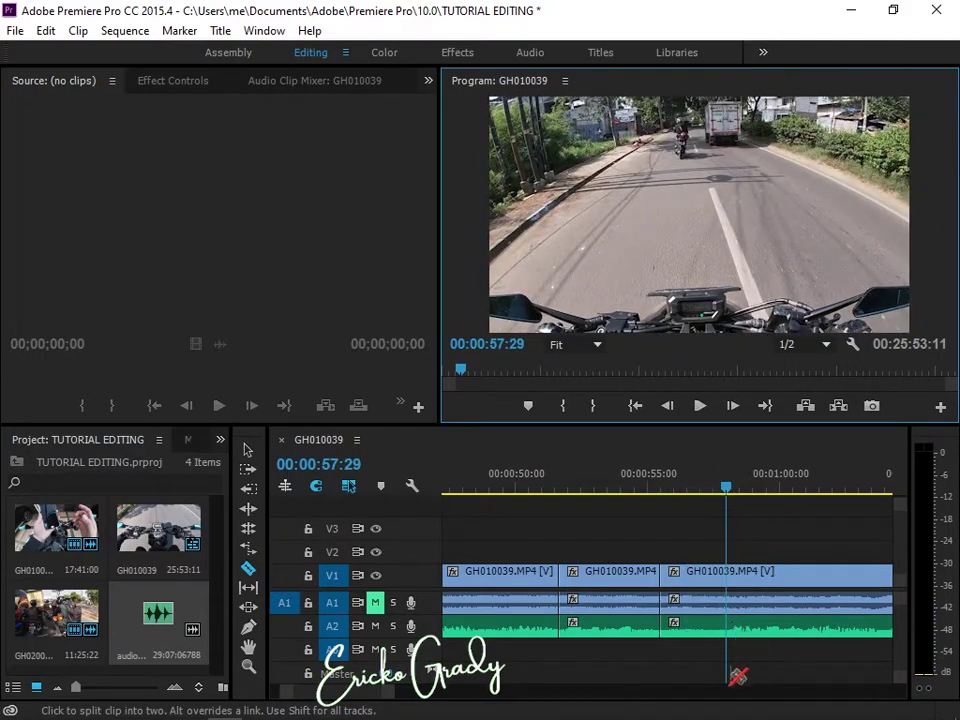
left_click(727, 622)
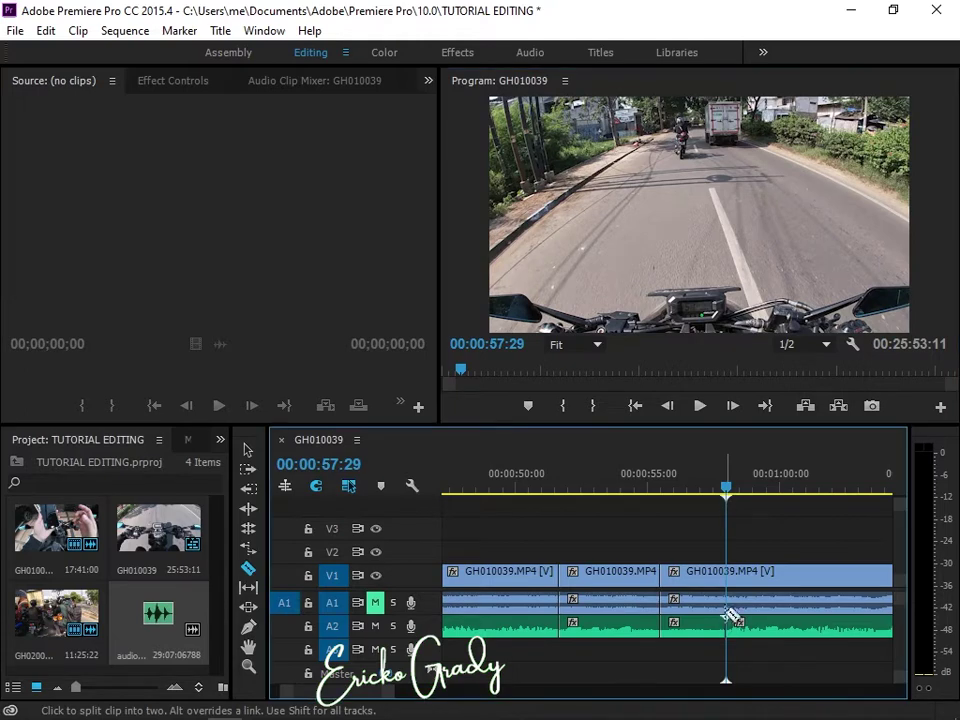
left_click(731, 588)
Step: Delete the video and audio pieces between 00:00:55:14 and 00:00:57:29 and ripple delete the gap
left_click(248, 450)
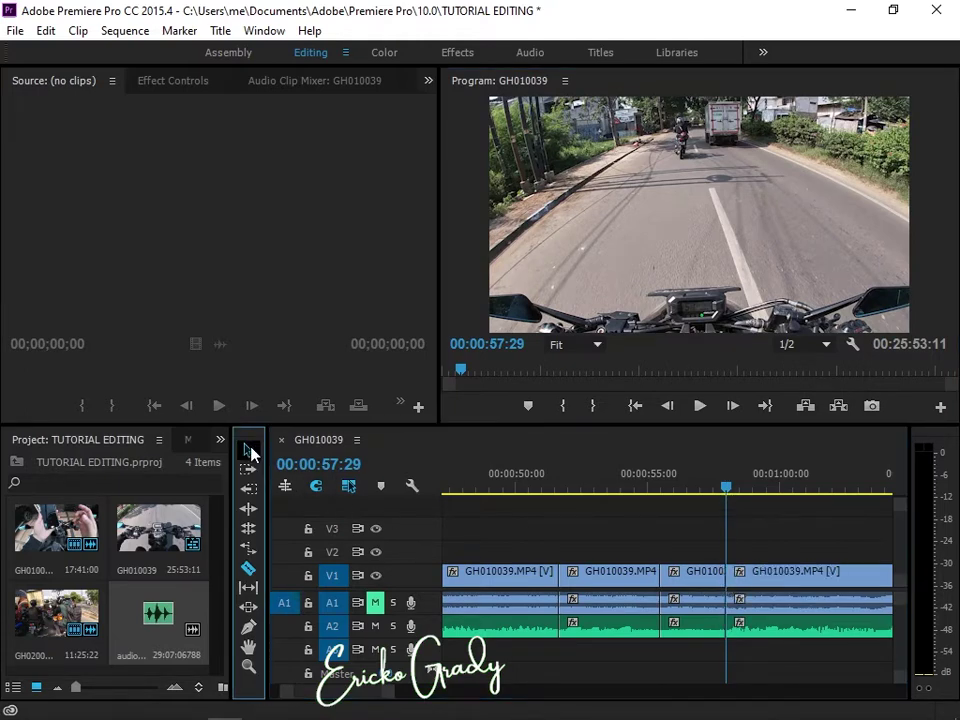
left_click(686, 627)
key("Delete")
left_click(689, 577)
key("Delete")
right_click(689, 578)
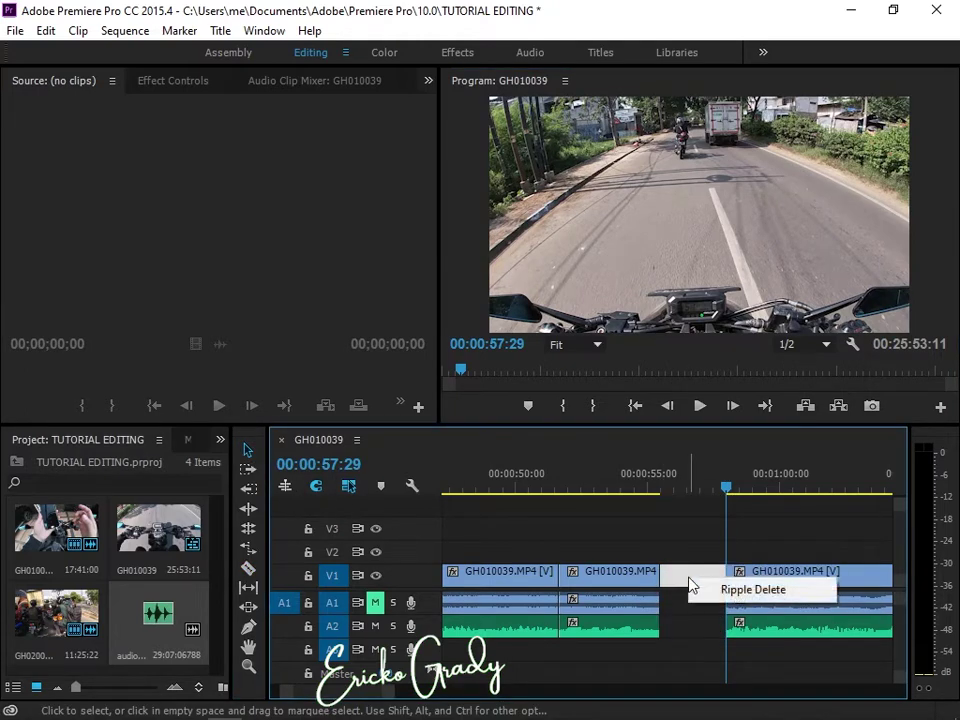
left_click(704, 586)
Step: Play the sequence from about 00:00:54:12 to 00:00:58:16 to check the join at 00:00:55:14
left_click(631, 475)
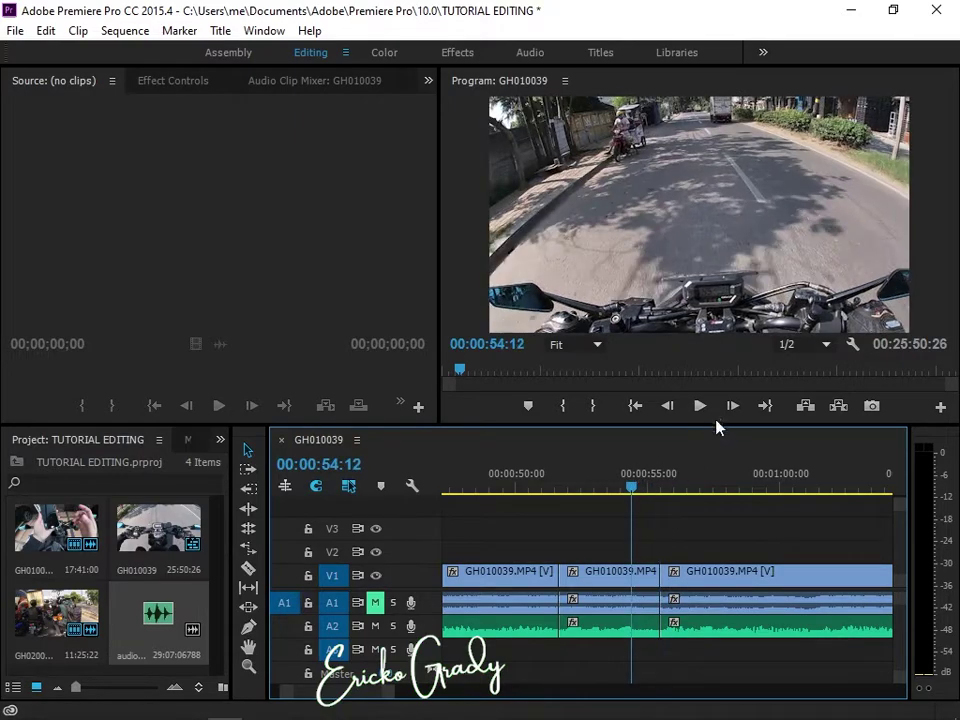
left_click(697, 408)
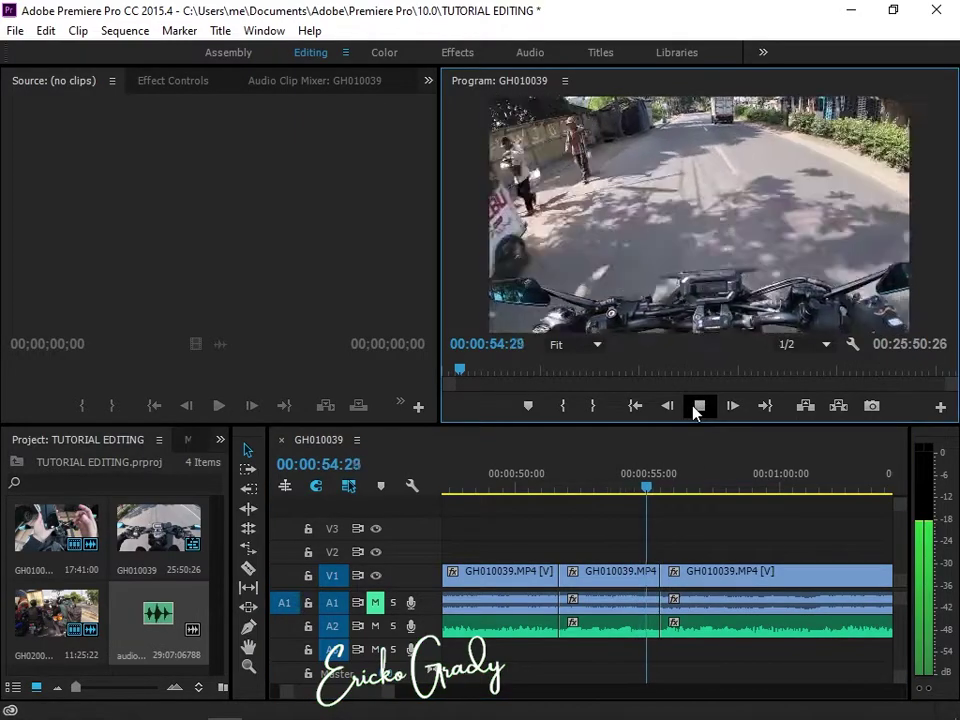
left_click(697, 408)
left_click(634, 477)
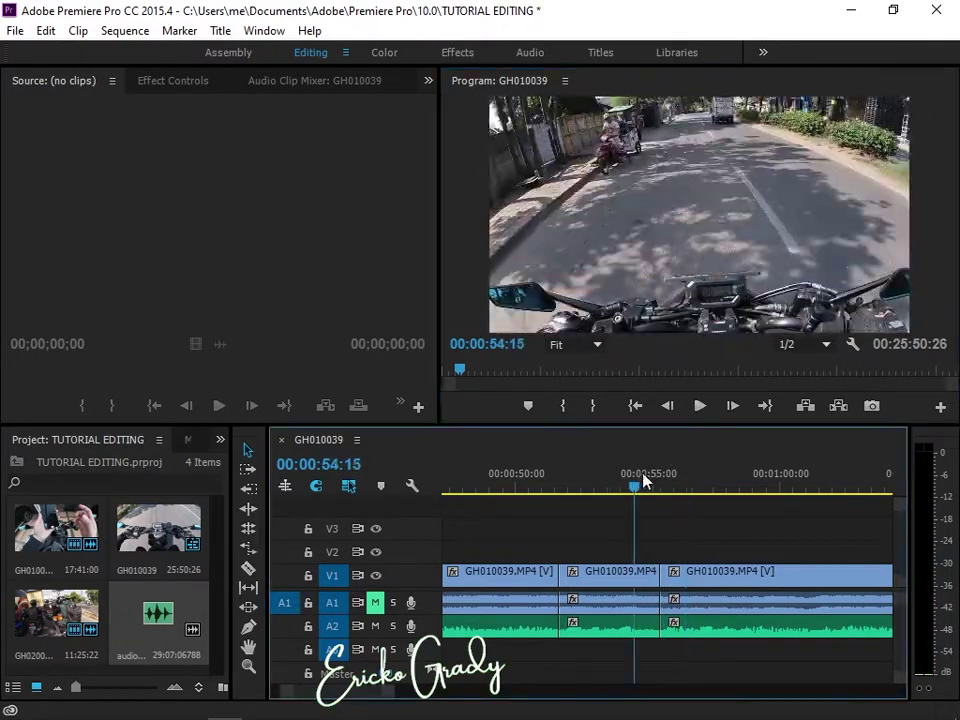
left_click(705, 410)
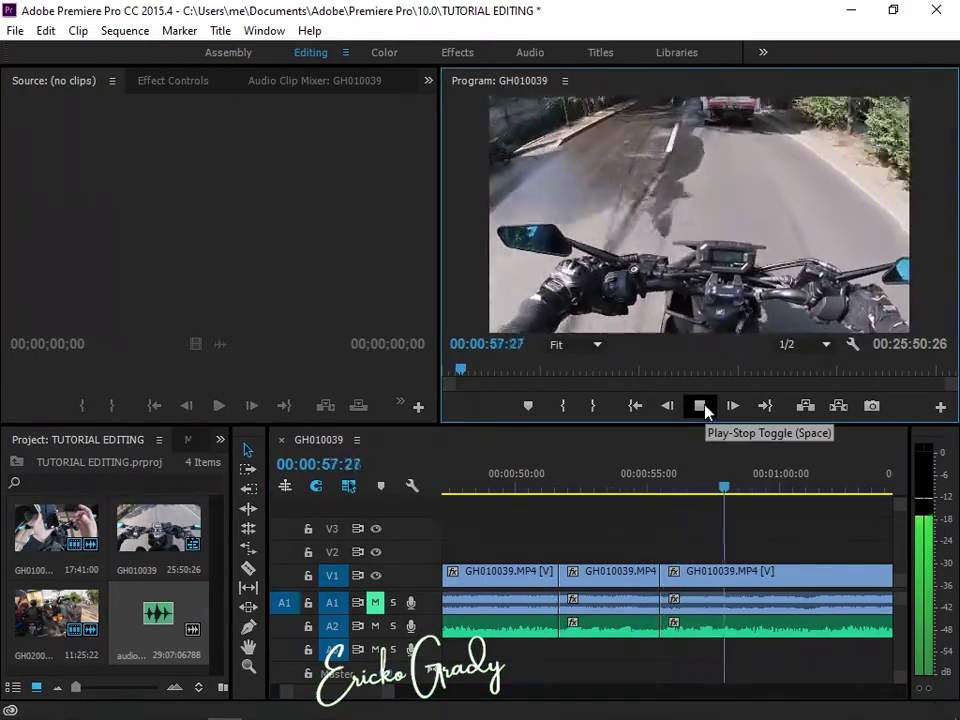
left_click(705, 410)
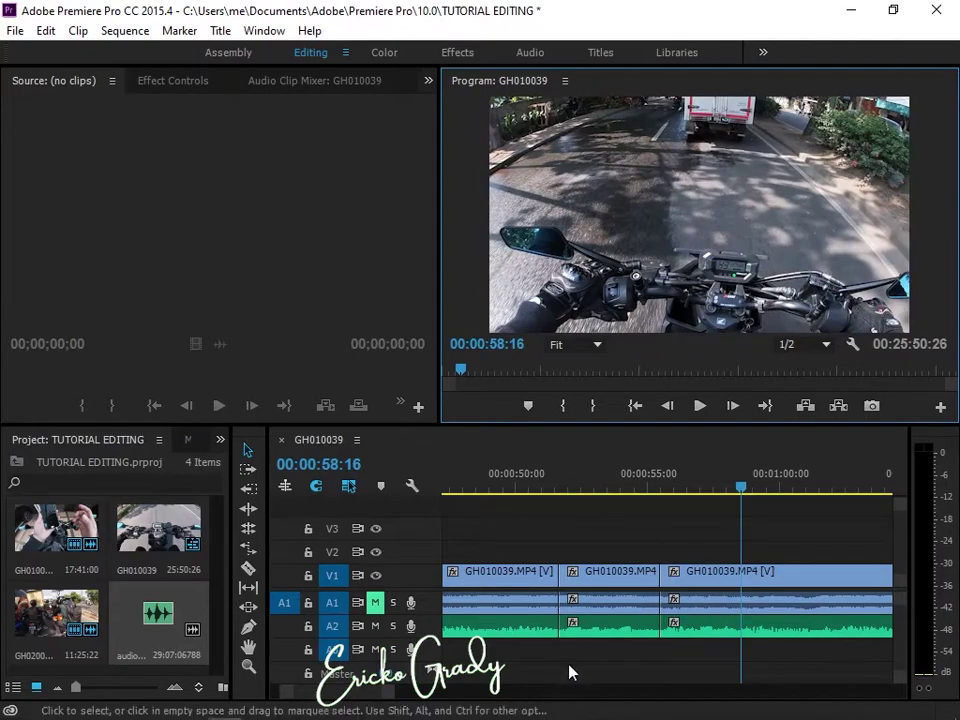
Step: Trim about five frames off the start of the video and audio clips after the 00:00:55:14 cut and ripple delete the gap
scroll(690, 610, "up", 3)
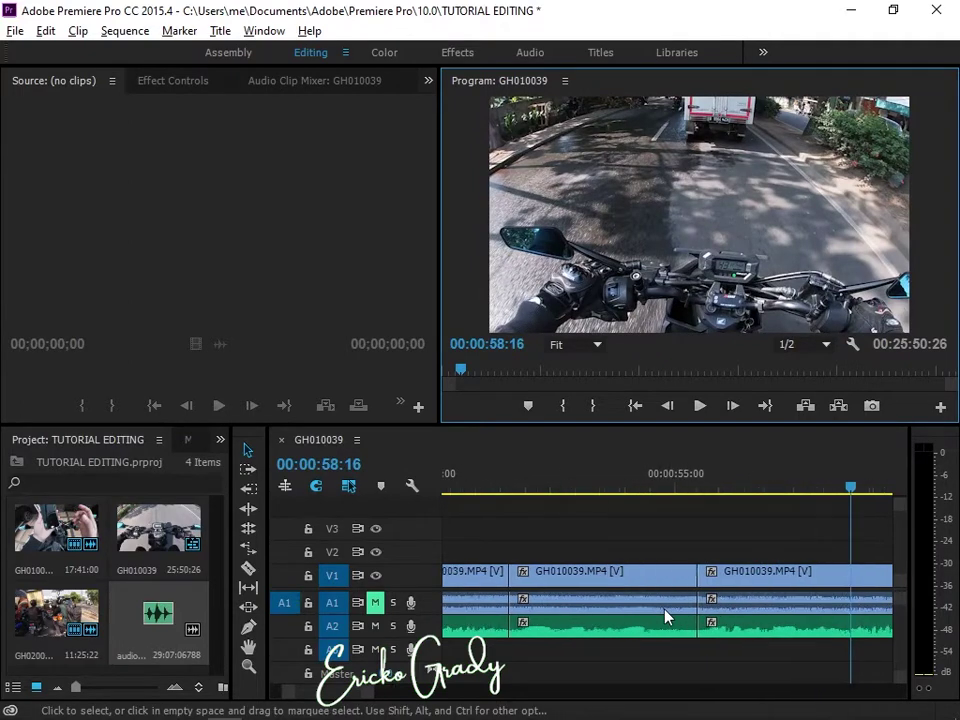
left_click(711, 630)
left_click_drag(712, 630, 722, 632)
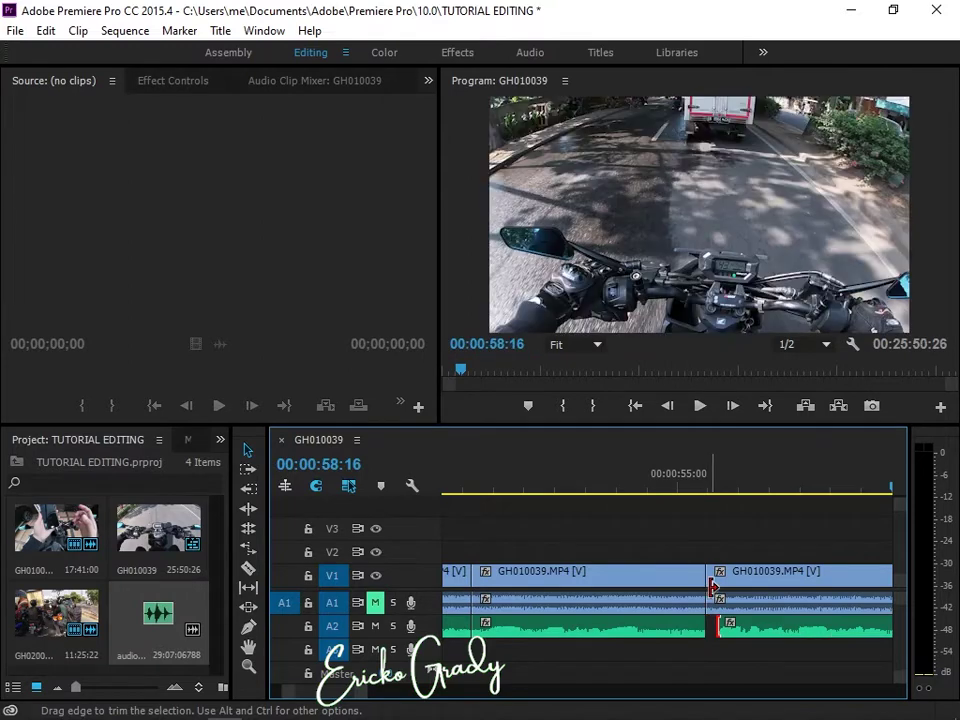
left_click_drag(713, 588, 714, 591)
left_click(714, 590)
right_click(716, 601)
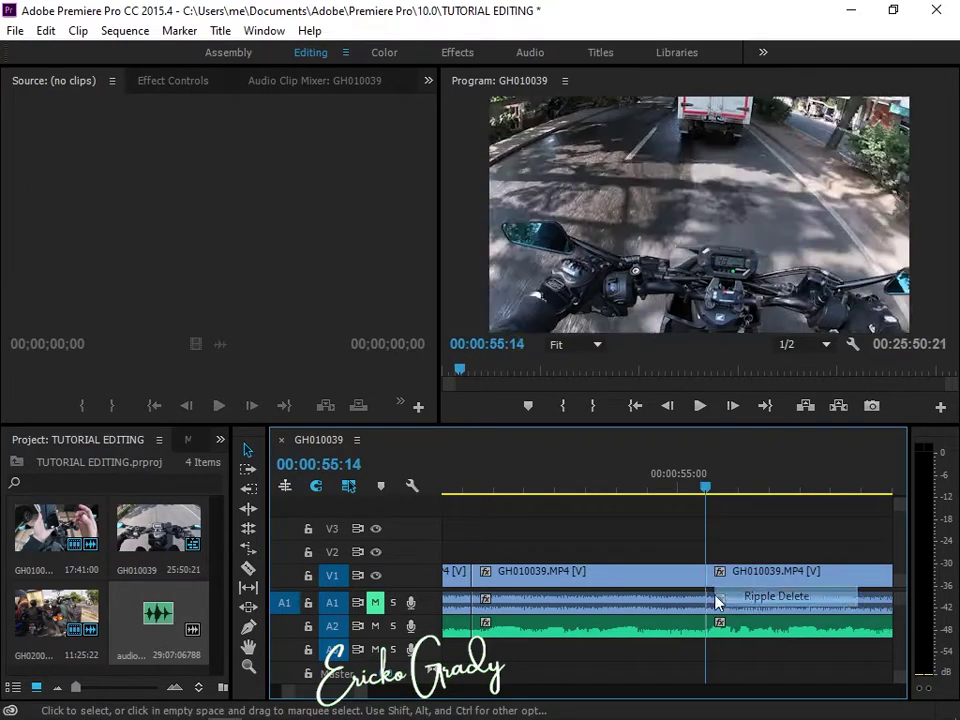
Step: Play the sequence from 00:00:54:07 to 00:00:56:19 to check the trimmed join
scroll(703, 599, "down", 3)
left_click(676, 487)
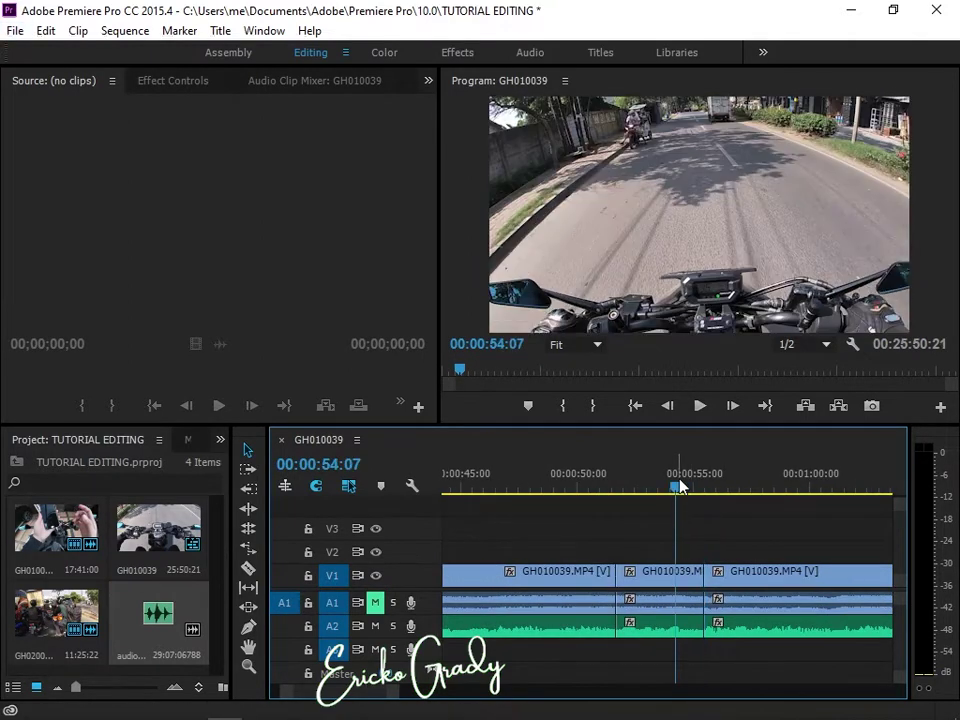
left_click(709, 412)
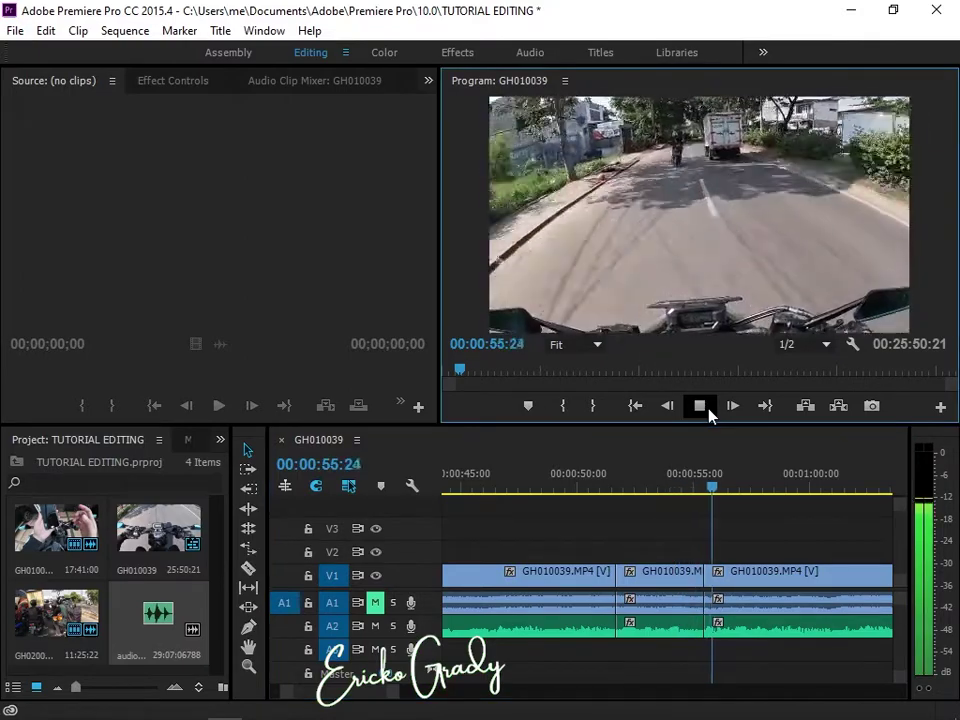
left_click(709, 410)
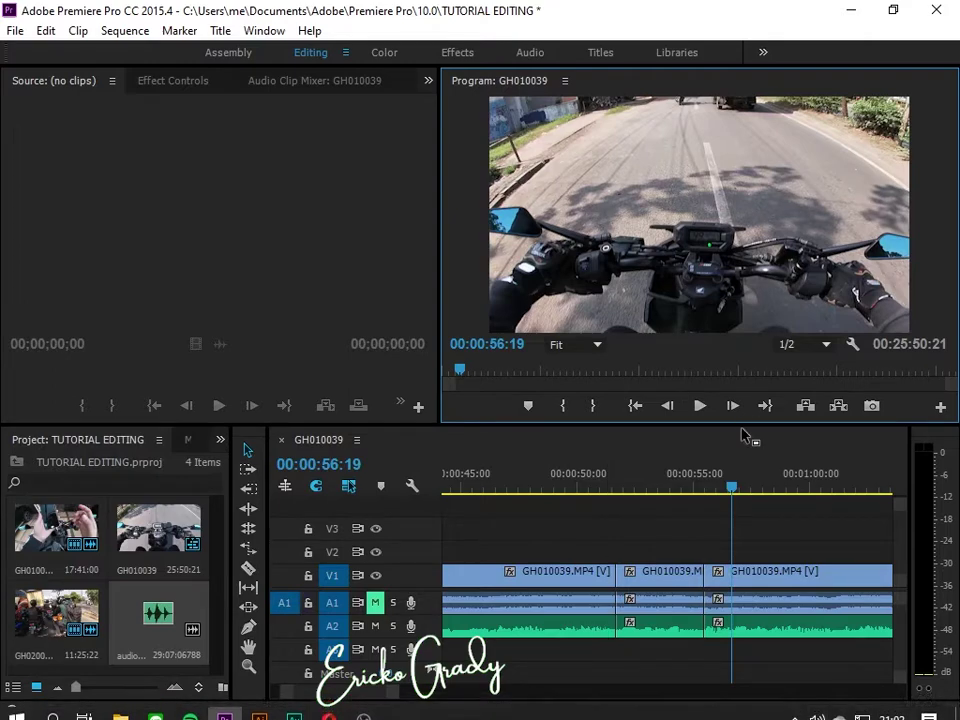
Step: Play on through 00:01:04:04 to 00:01:10:11 to review the passage behind the truck for unwanted footage
left_click(700, 407)
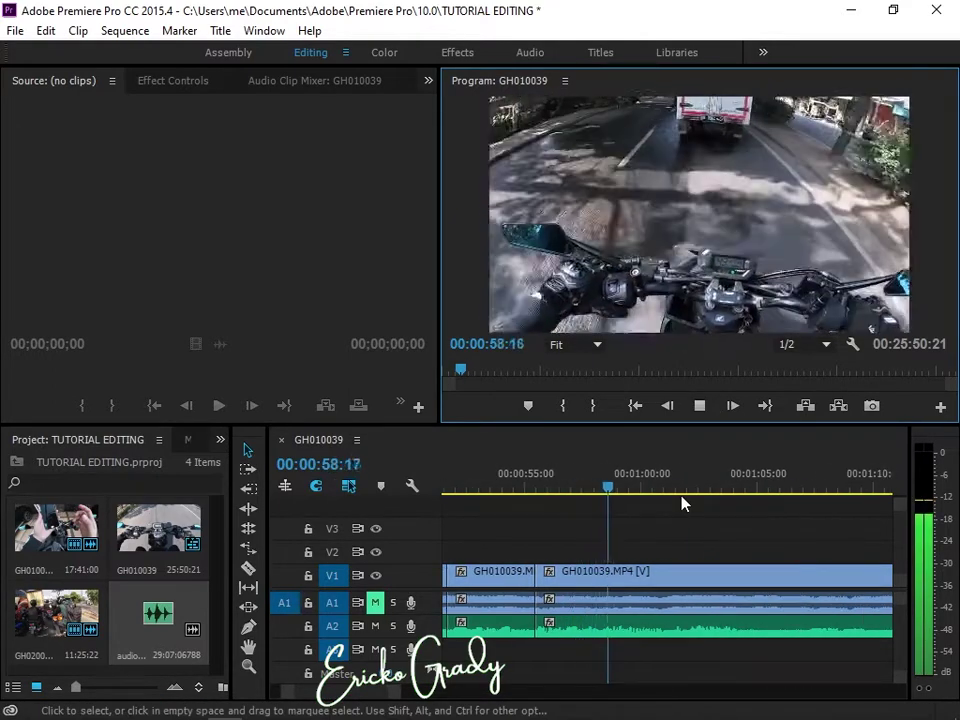
left_click(701, 406)
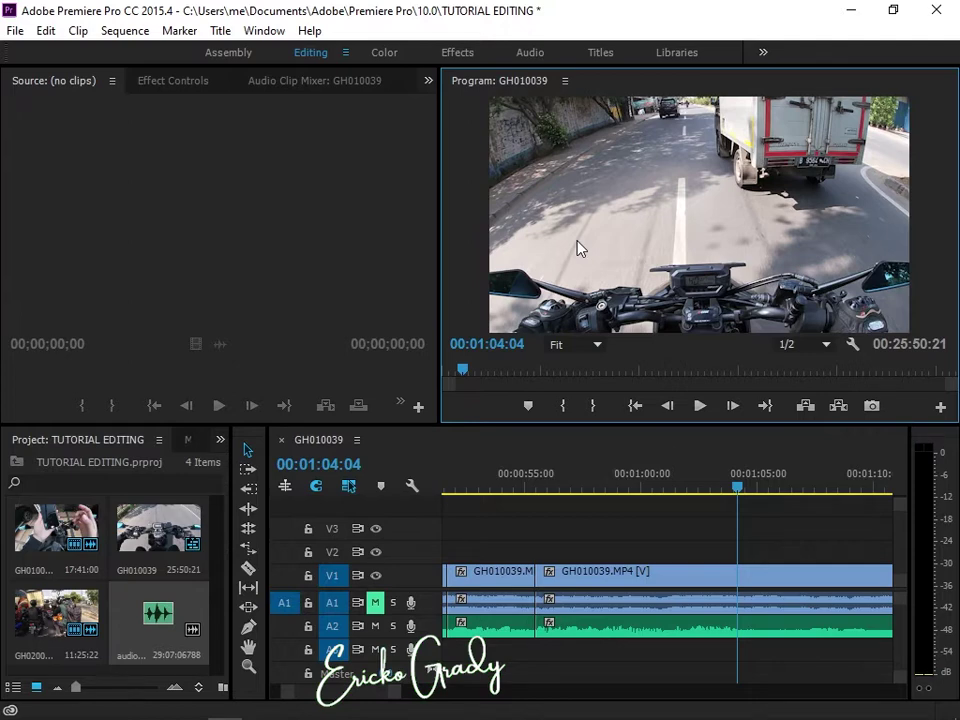
left_click(708, 410)
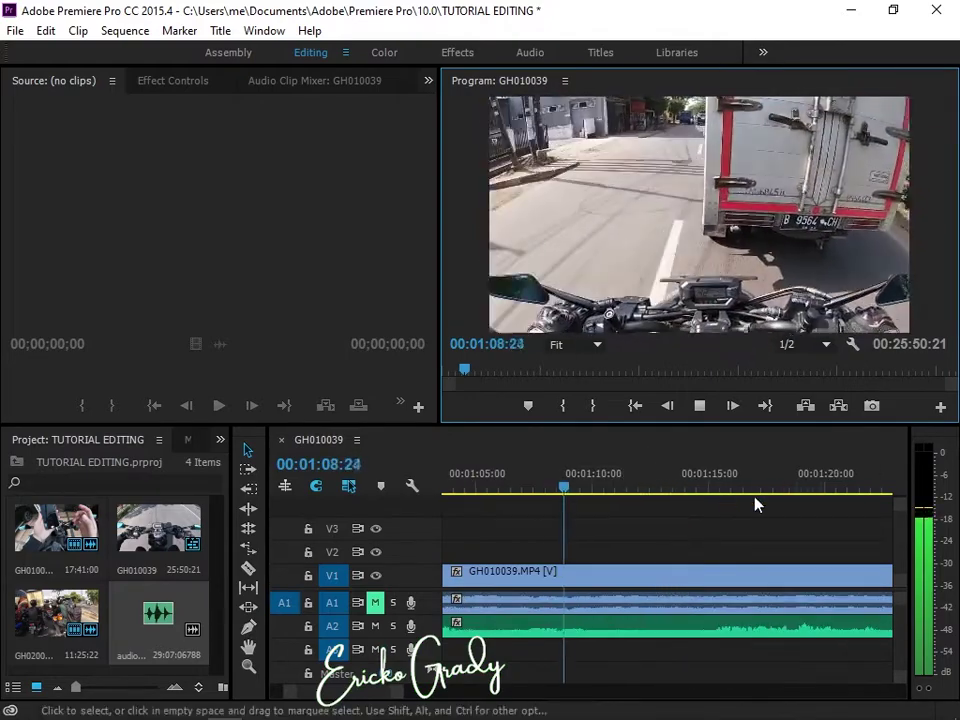
left_click(700, 406)
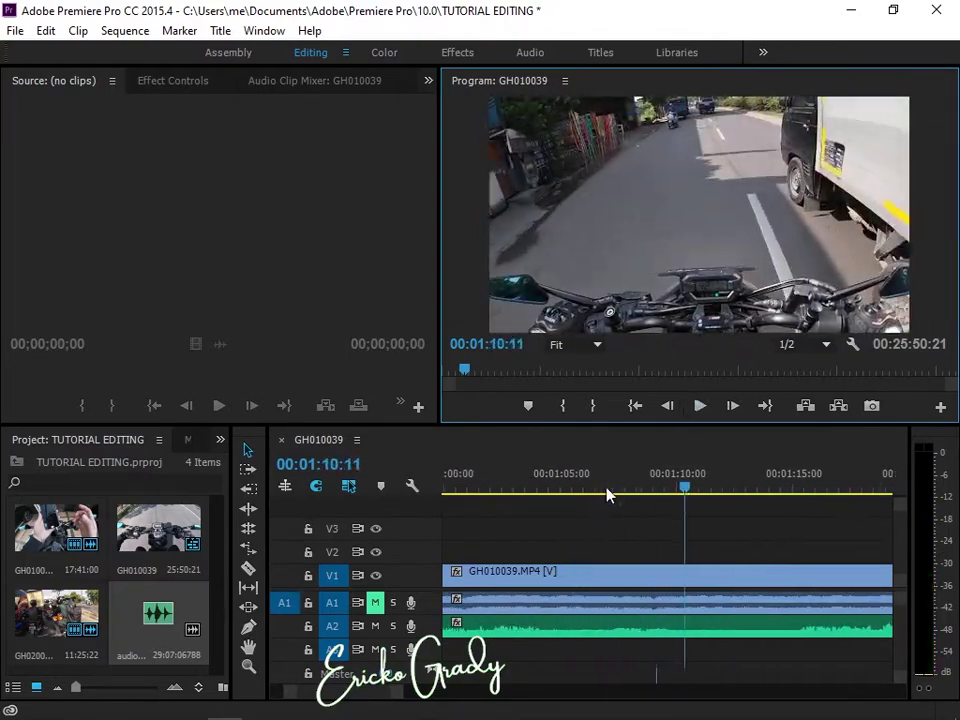
Step: Replay the truck passage from 00:01:06:15 to 00:01:10:05
scroll(640, 489, "up", 2)
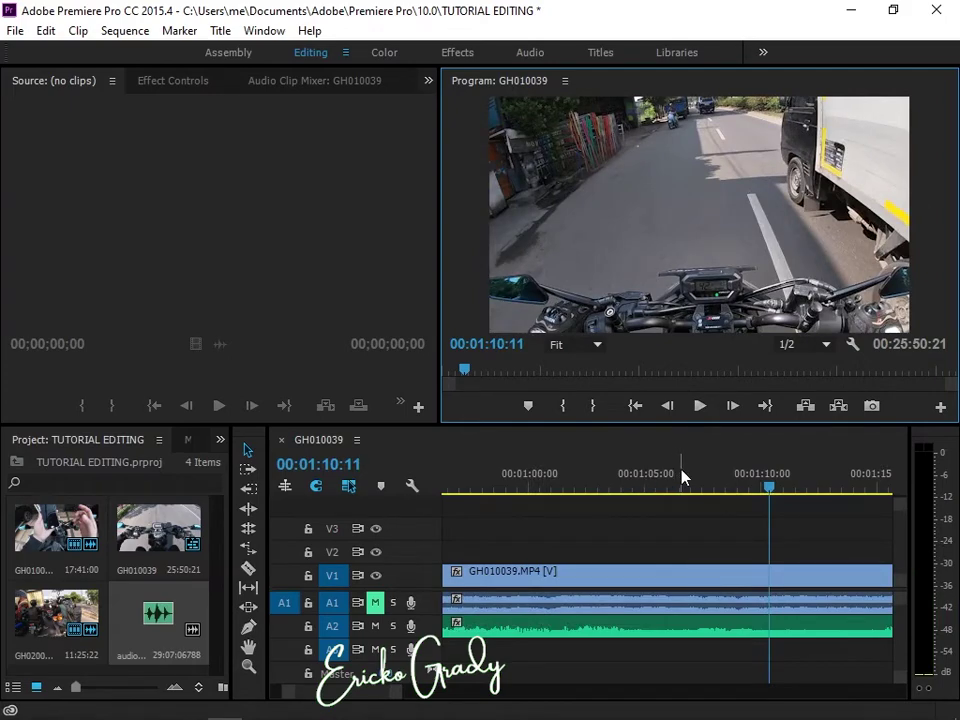
left_click(686, 484)
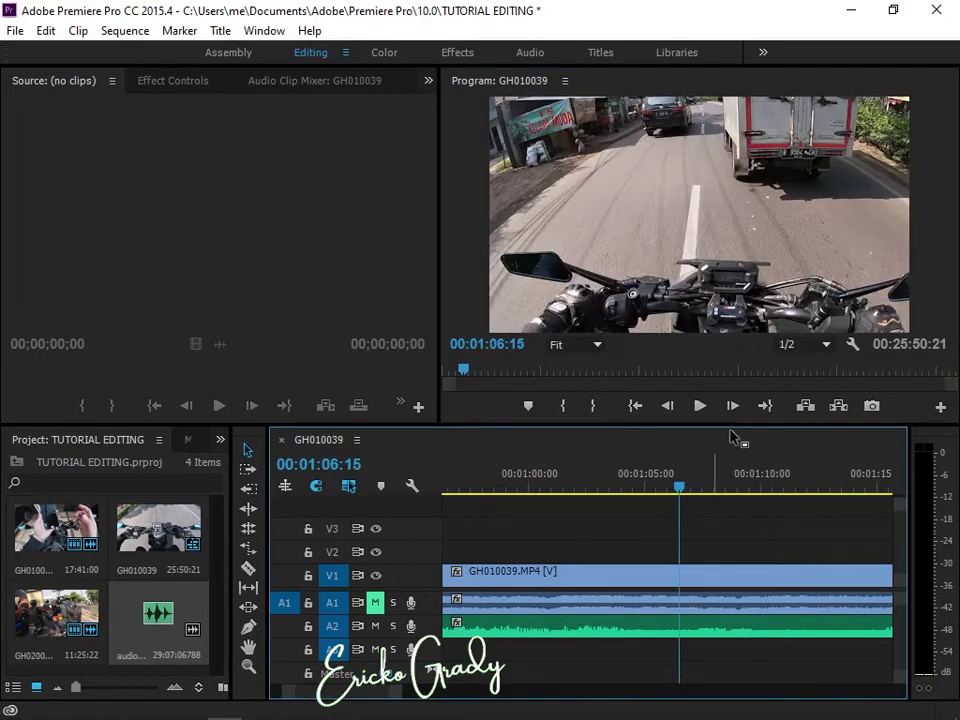
left_click(699, 406)
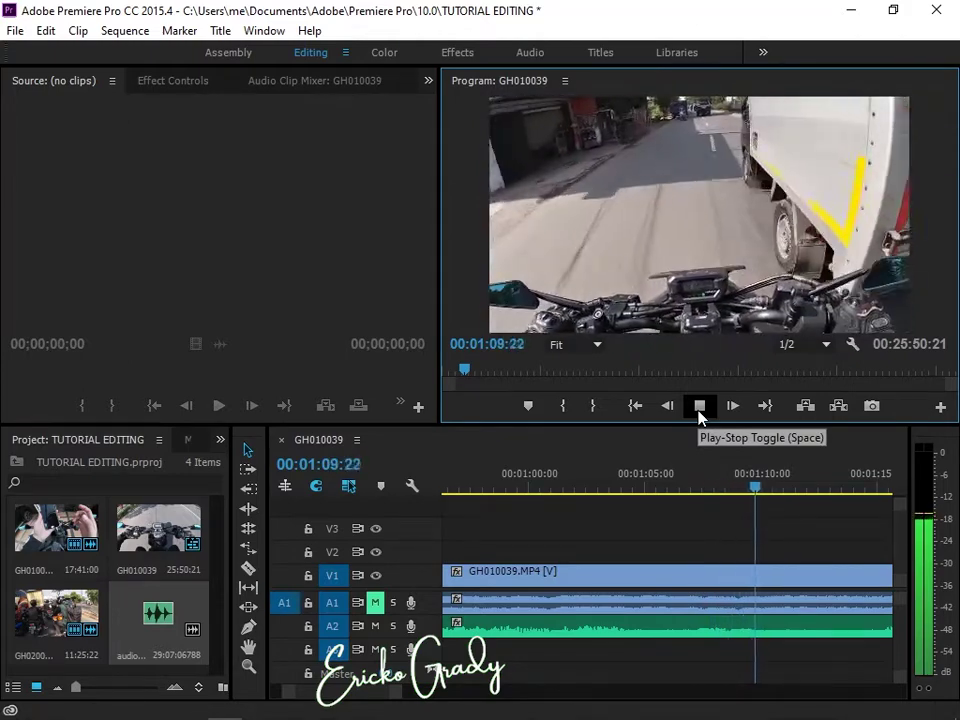
left_click(699, 408)
Step: Find the start of the unwanted truck passage and cut the video and audio clips at 00:01:04:14 with the Razor tool
scroll(677, 546, "down", 1)
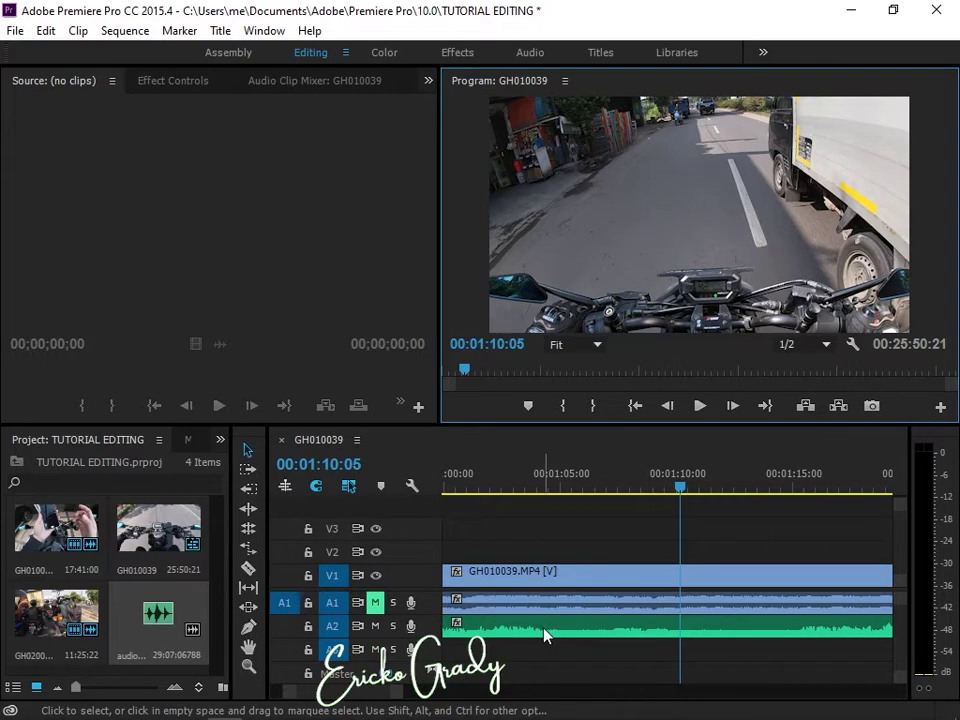
left_click(549, 484)
left_click_drag(812, 487, 547, 508)
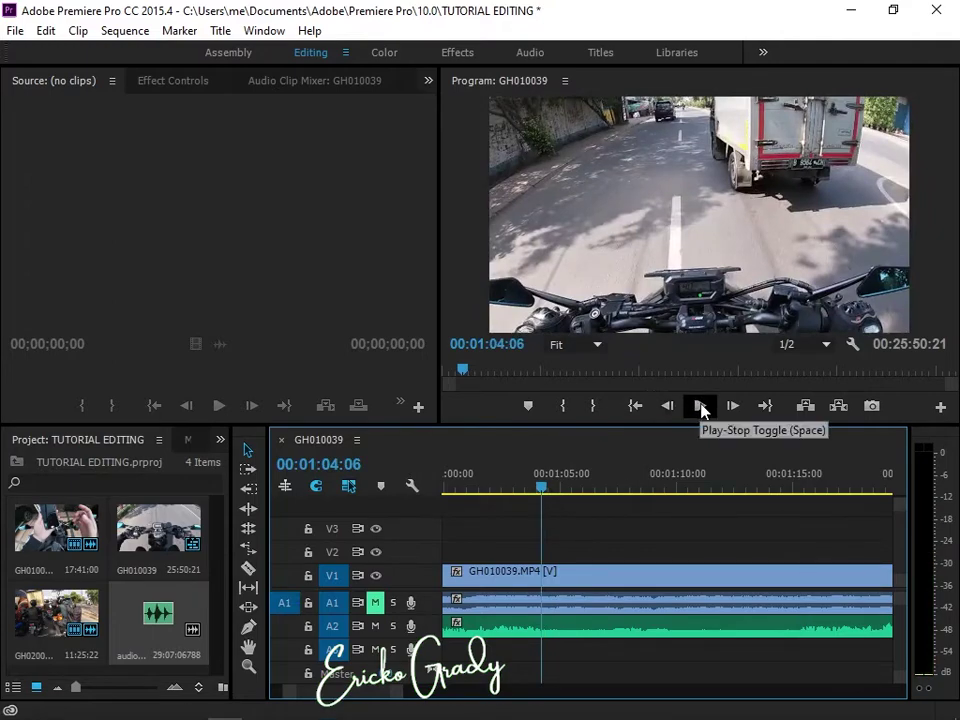
left_click_drag(540, 497, 529, 497)
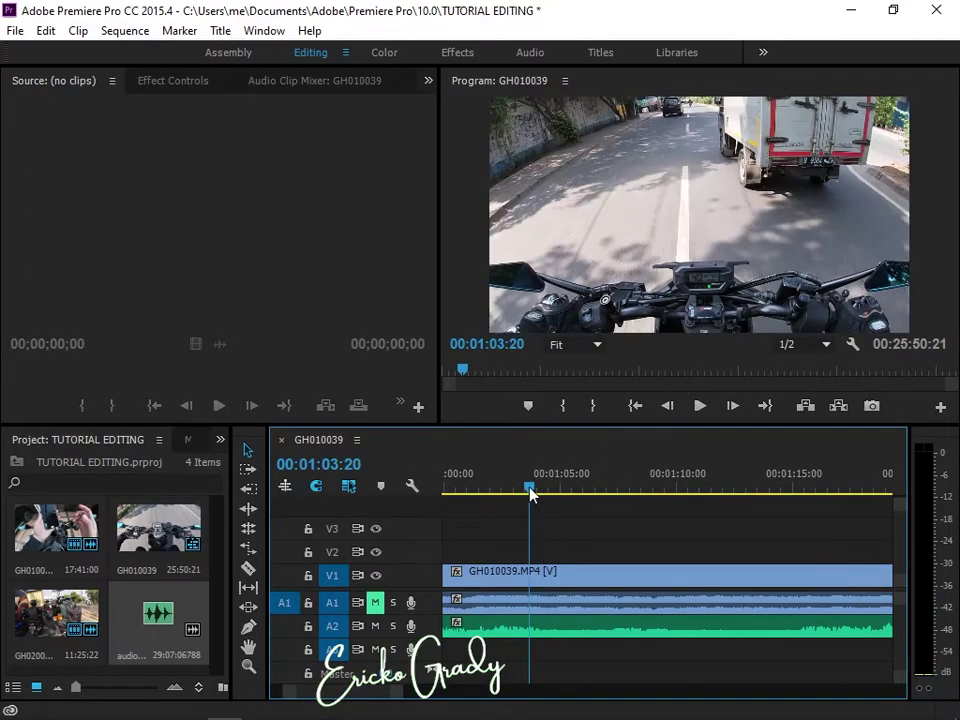
left_click(705, 408)
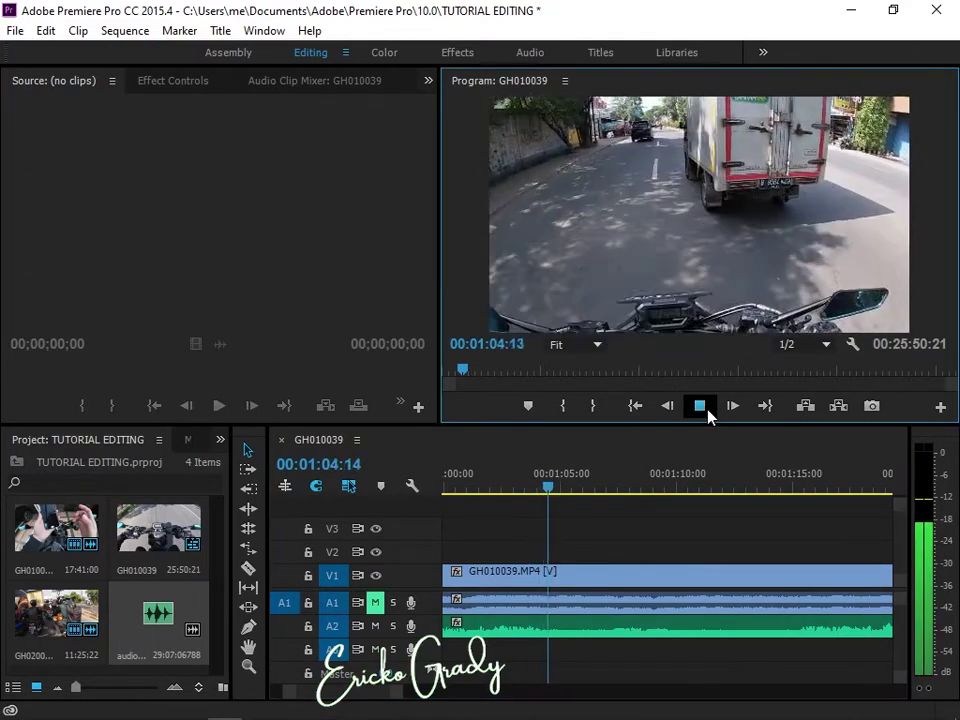
left_click(707, 413)
left_click(252, 569)
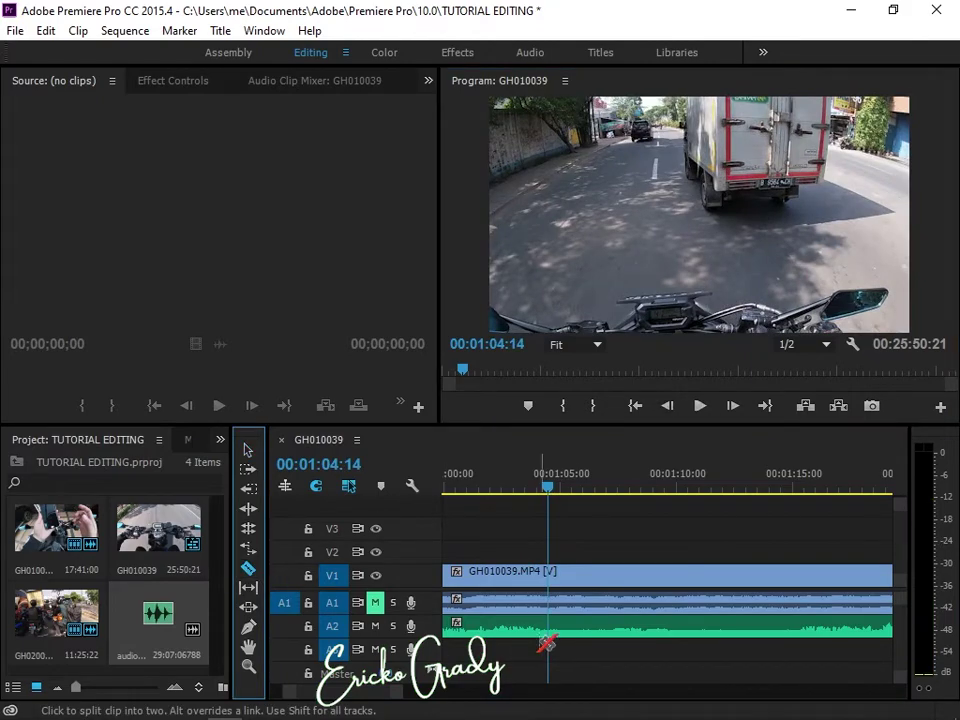
left_click(555, 601)
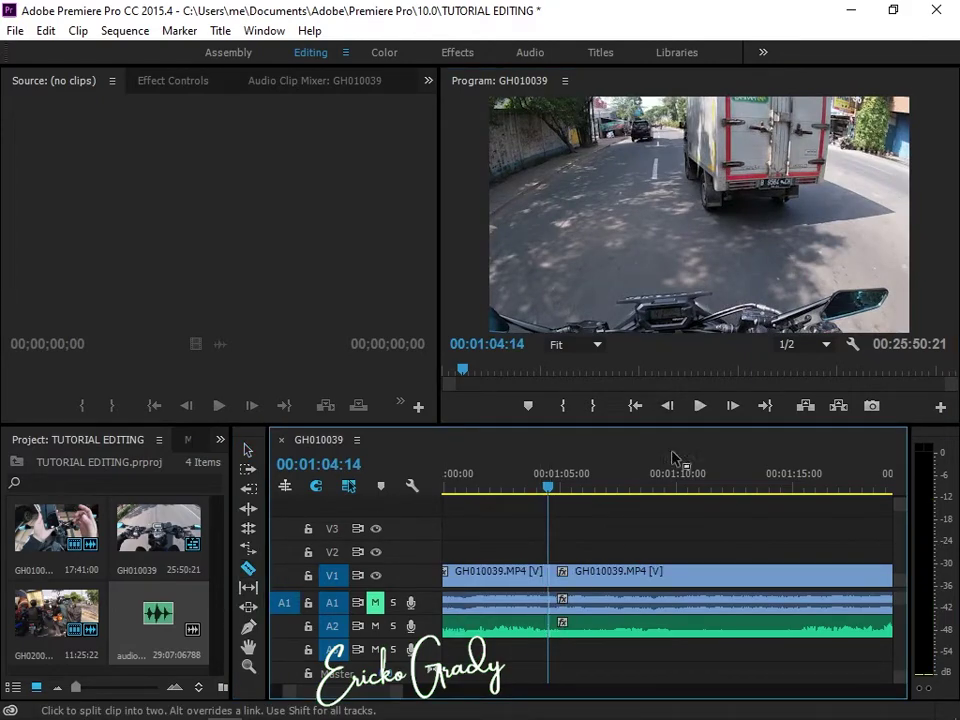
Step: Play on to 00:01:15:00 and cut the video and audio clips there
left_click(698, 405)
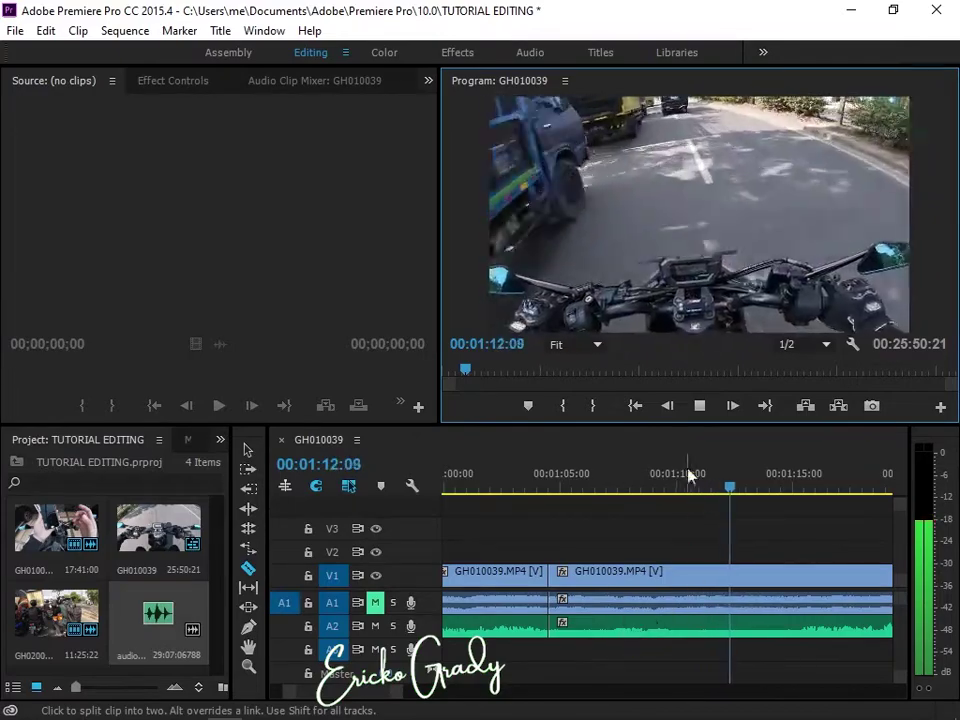
left_click(700, 406)
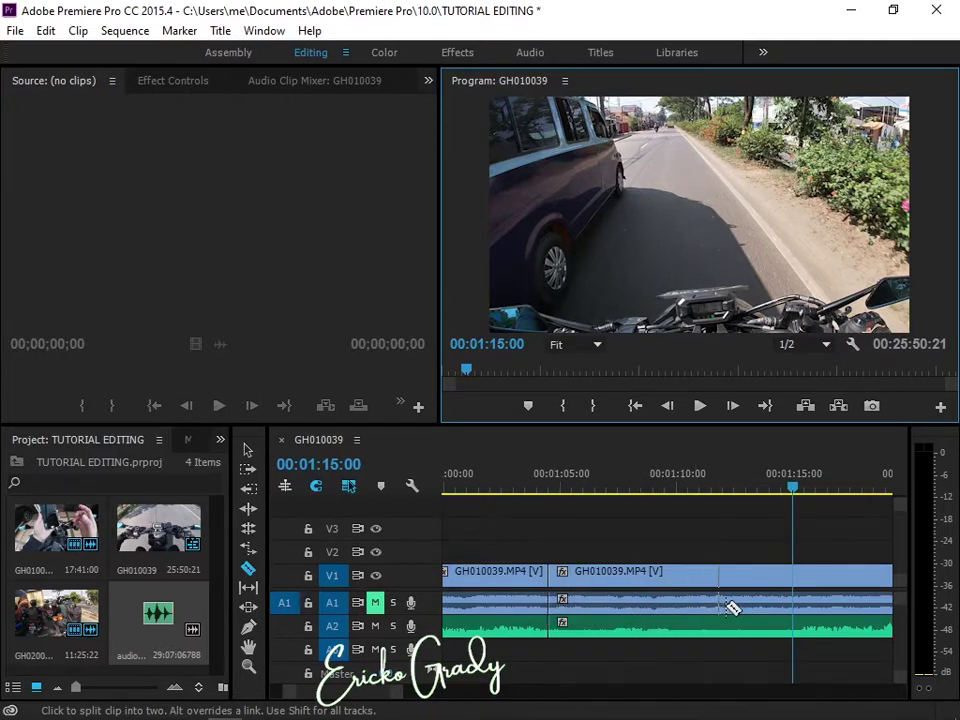
left_click(795, 600)
Step: Delete the video and audio segments between 00:01:04:14 and 00:01:15:00 and ripple delete the gap
left_click(248, 450)
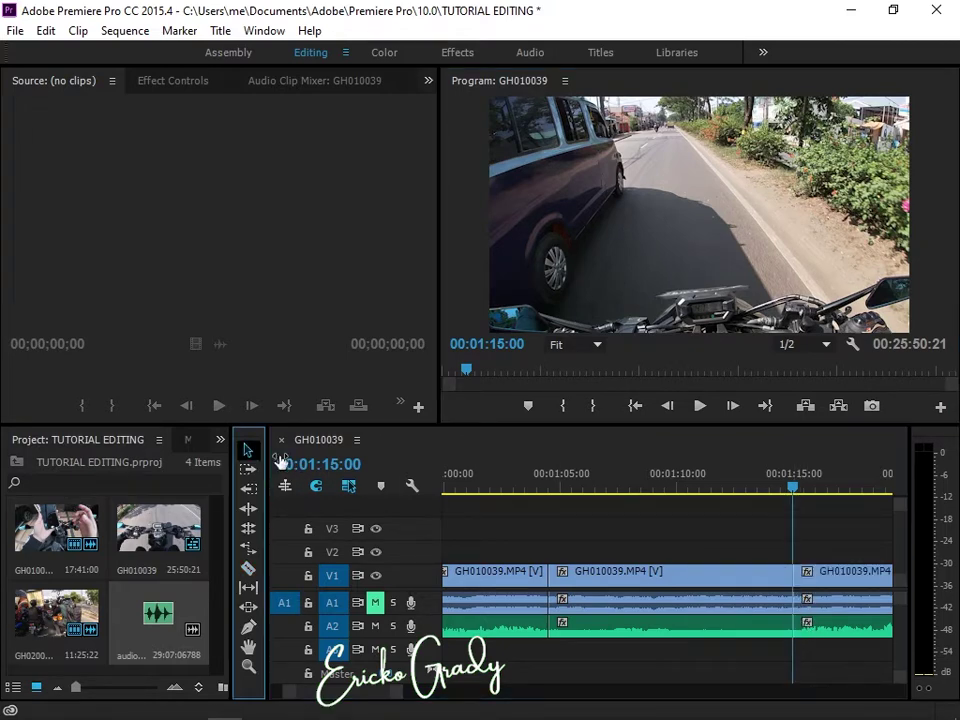
left_click(613, 619)
key("Delete")
left_click(632, 615)
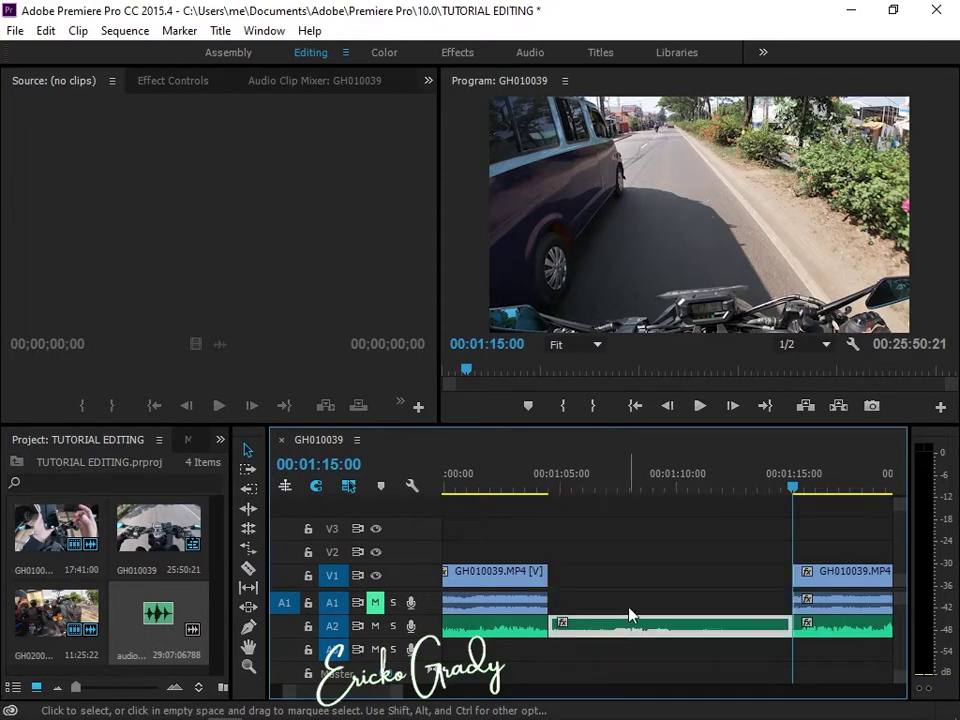
key("Delete")
right_click(636, 581)
left_click(663, 590)
Step: Play across the 00:01:04:14 join through to 00:01:06:08 to check the transition
scroll(600, 520, "up", 3)
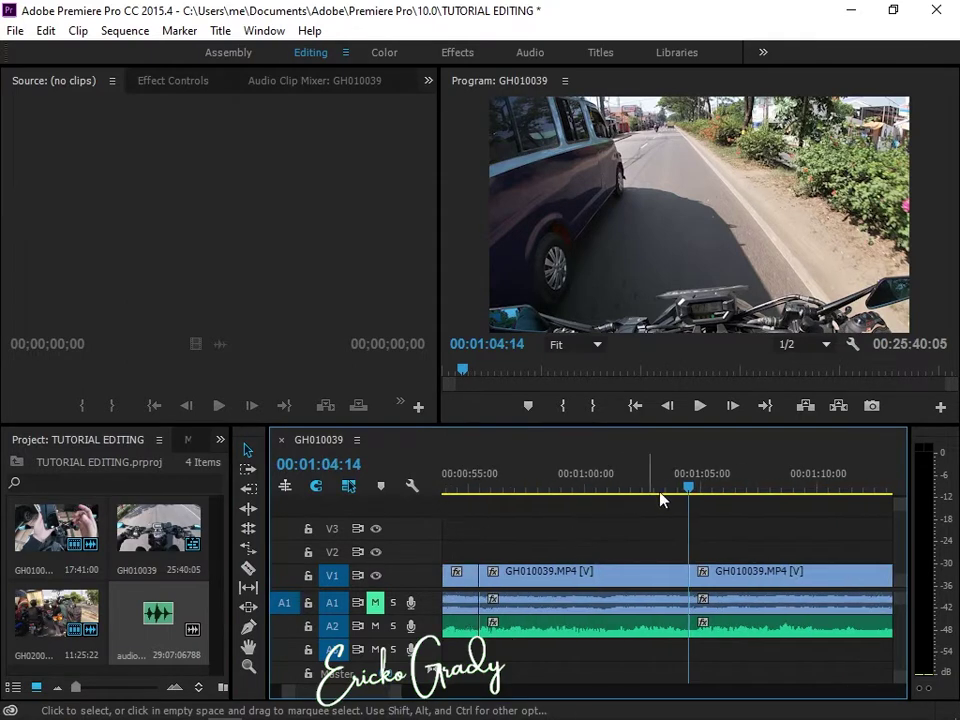
left_click(656, 485)
left_click(628, 484)
left_click(699, 405)
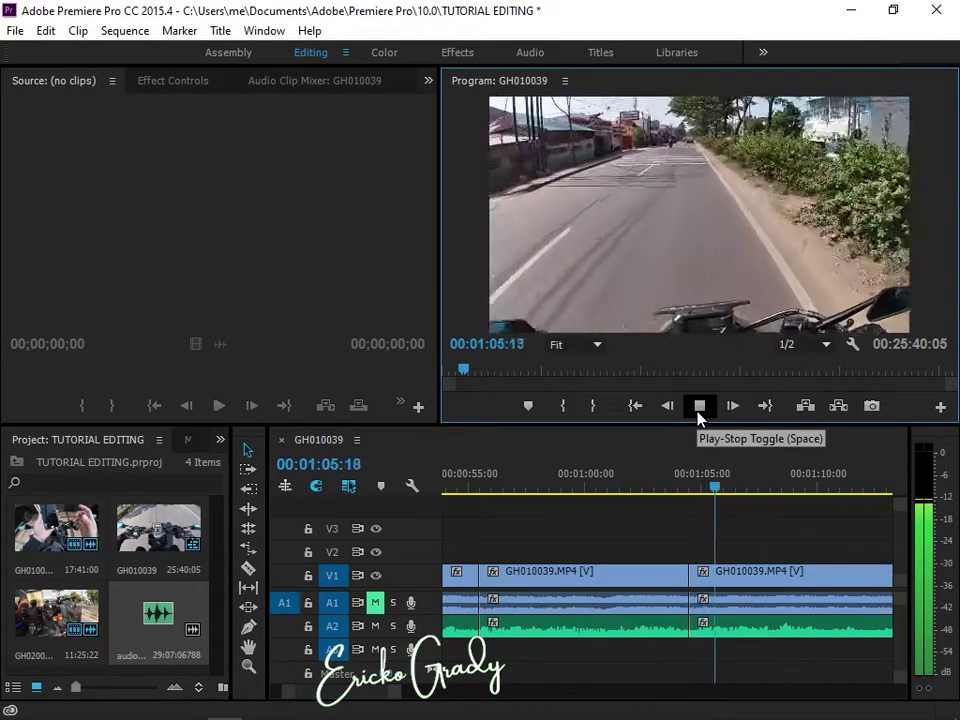
left_click(699, 407)
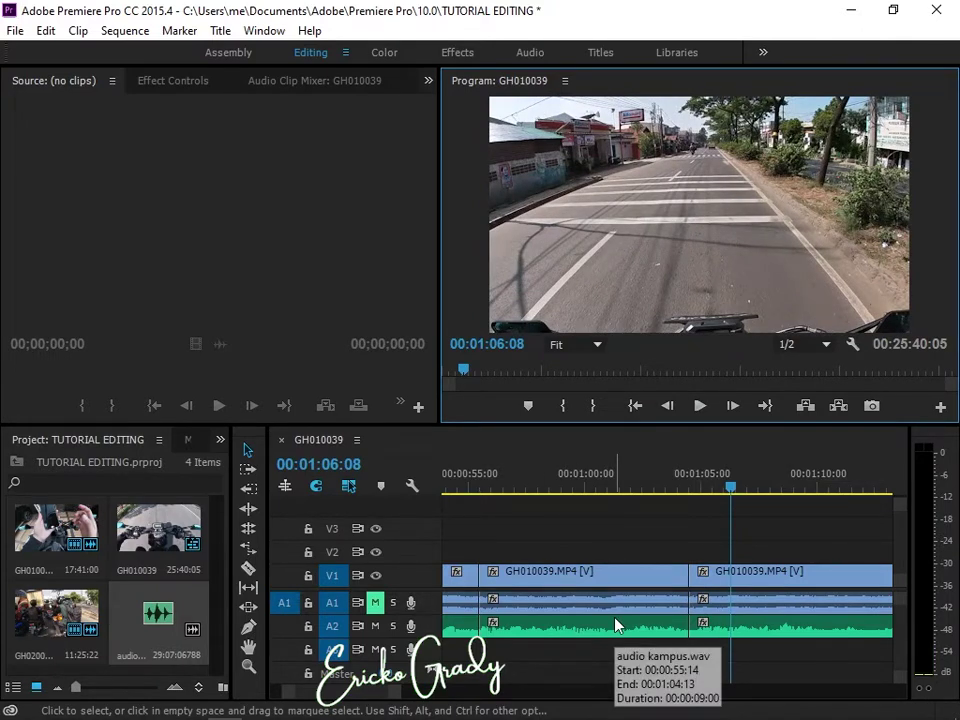
Step: Review the footage between 00:01:10:26 and 00:01:22:01 for the next unwanted passage
scroll(711, 559, "down", 5)
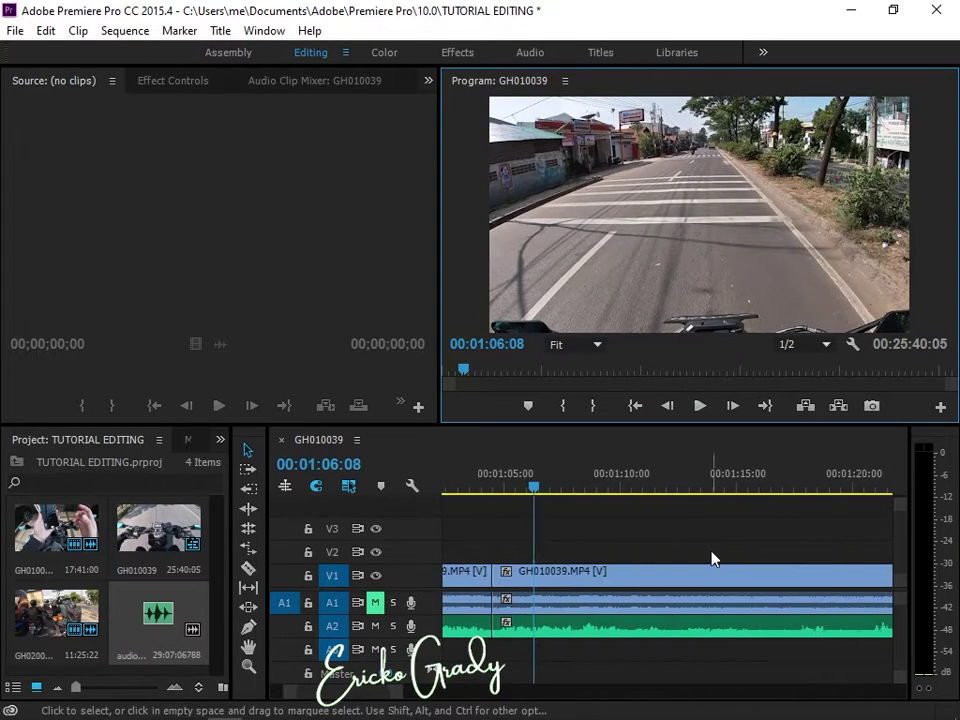
left_click(746, 490)
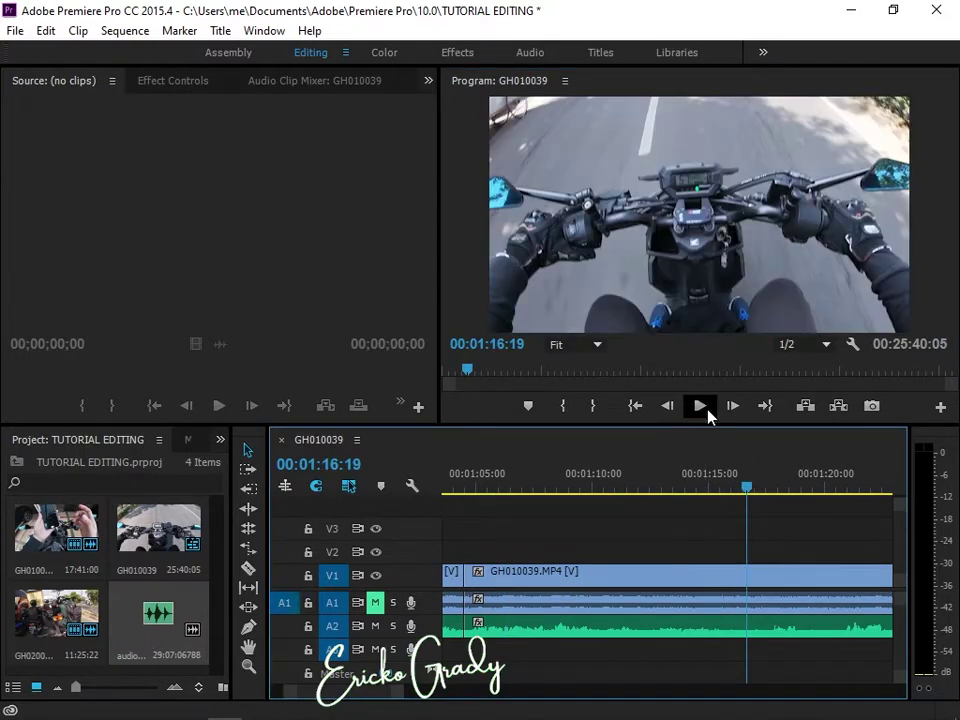
left_click(701, 407)
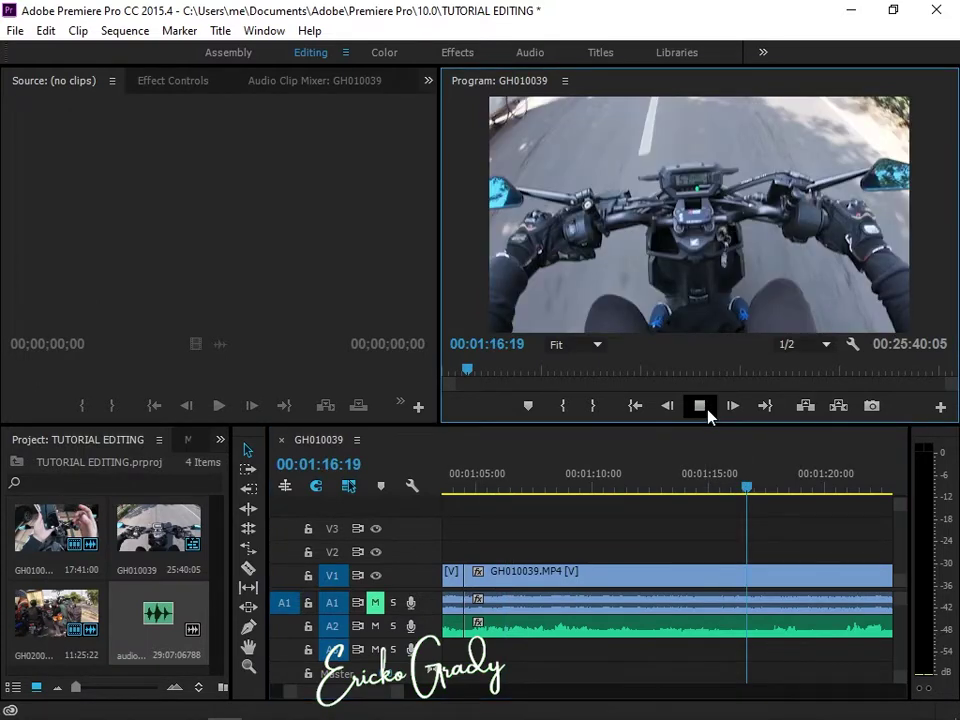
left_click(704, 408)
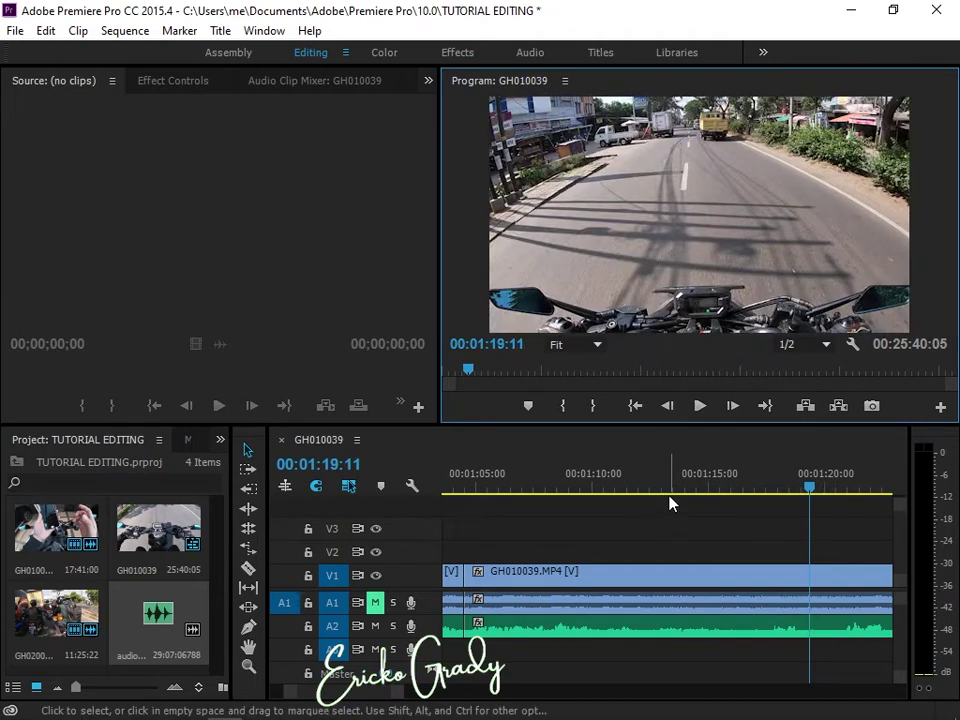
left_click(613, 490)
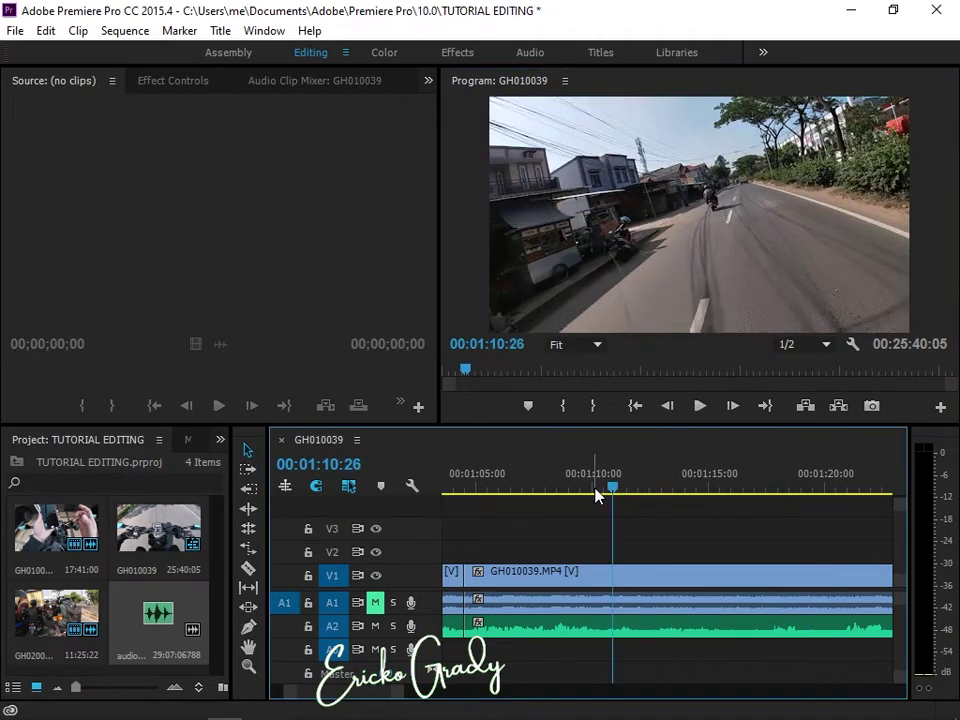
scroll(602, 490, "up", 1)
left_click(598, 490)
left_click(700, 407)
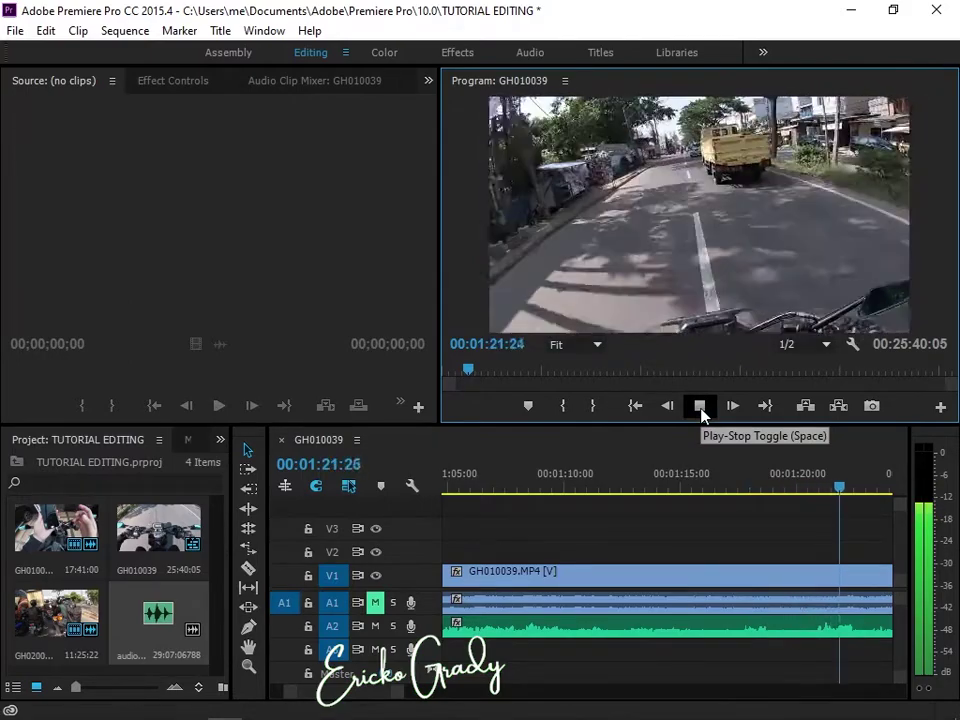
left_click(700, 406)
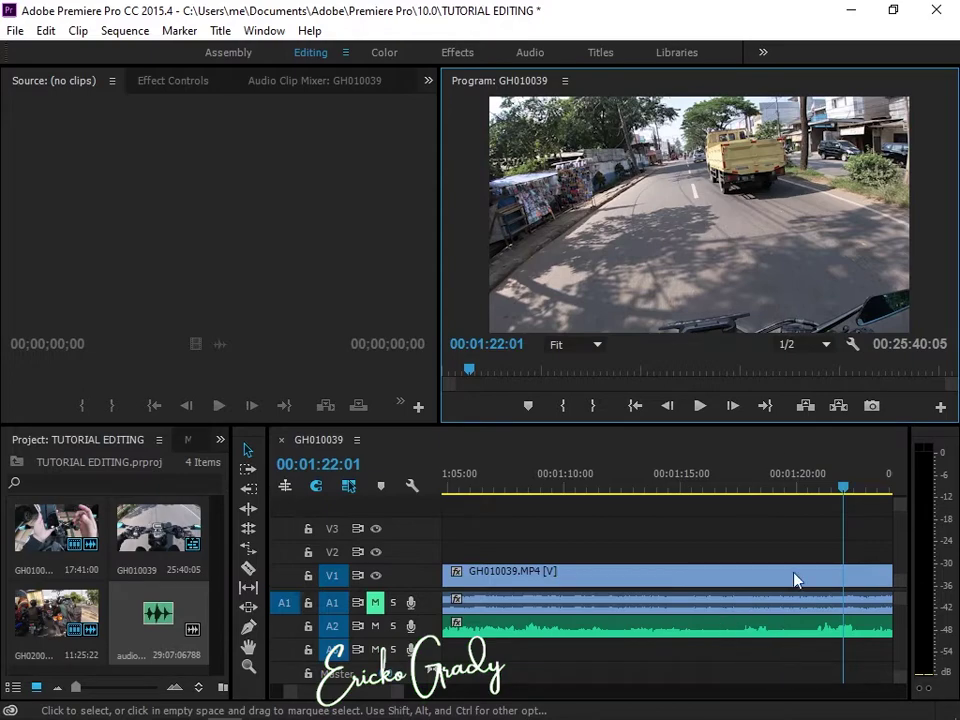
Step: Play from 00:01:12:15 to 00:01:15:28 and cut the video and audio clips there with the Razor tool
left_click_drag(842, 496, 632, 566)
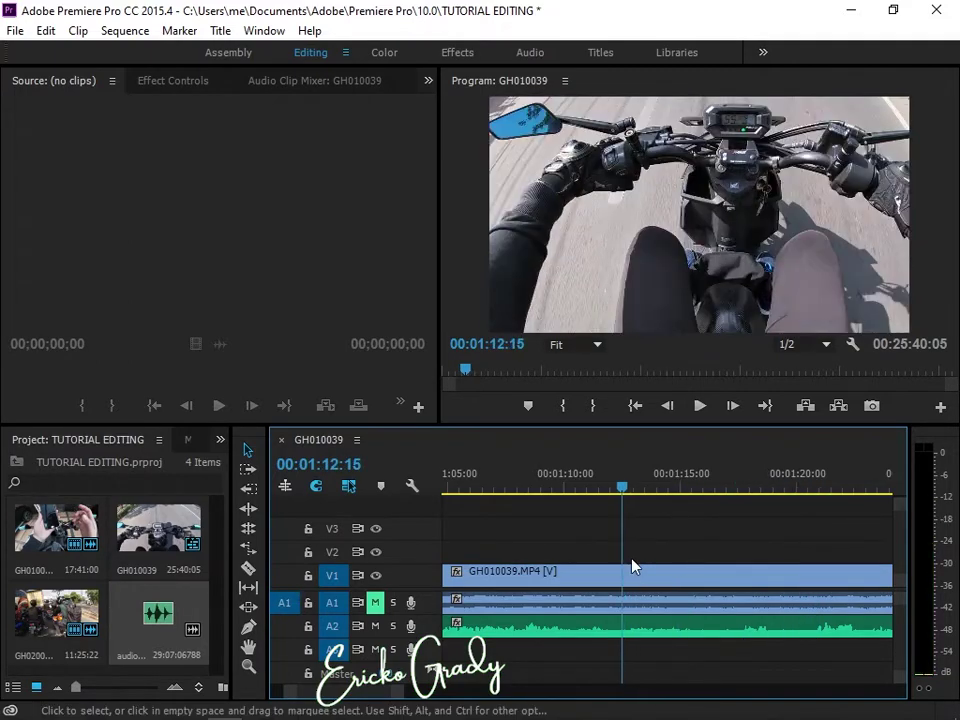
left_click(699, 406)
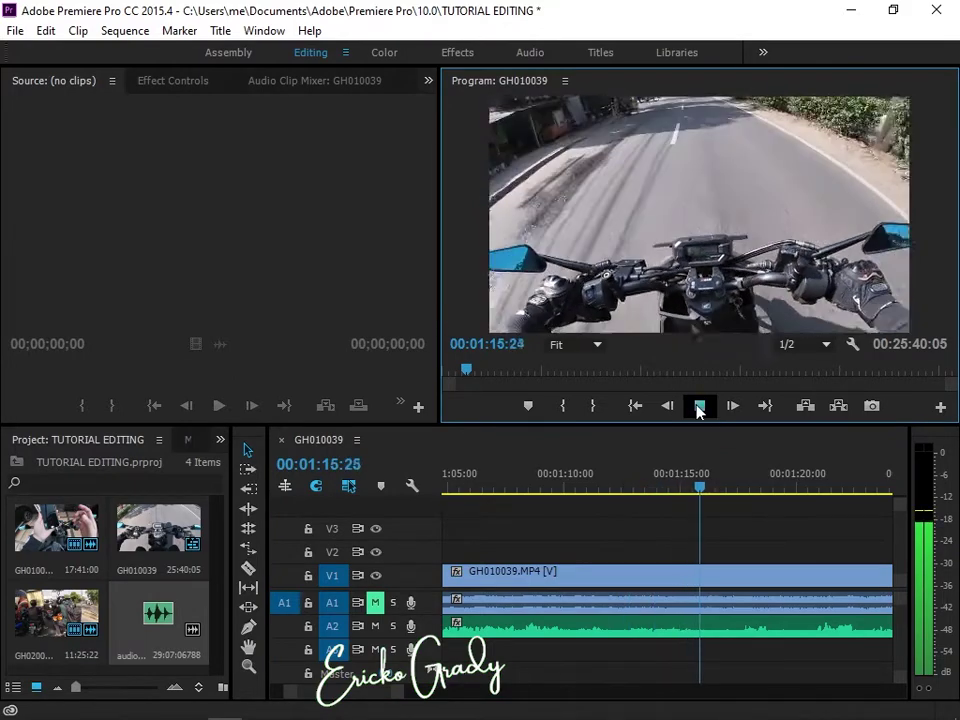
left_click(699, 406)
left_click(248, 568)
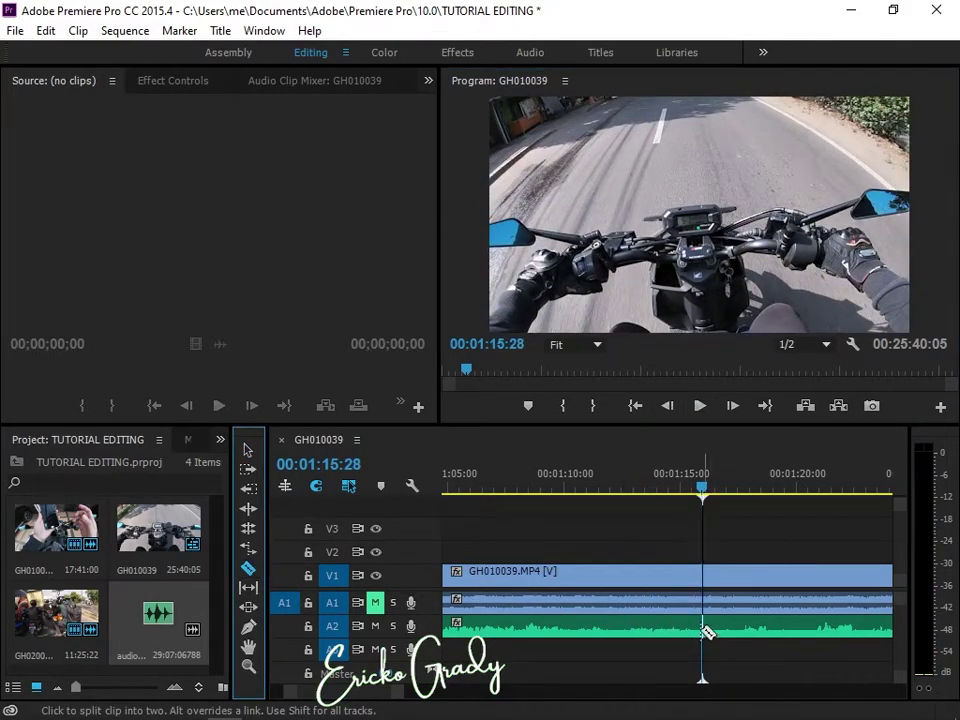
left_click(703, 606)
Step: Play on to find the end of the unwanted passage and cut the video and audio clips at 00:01:20:17
left_click(699, 406)
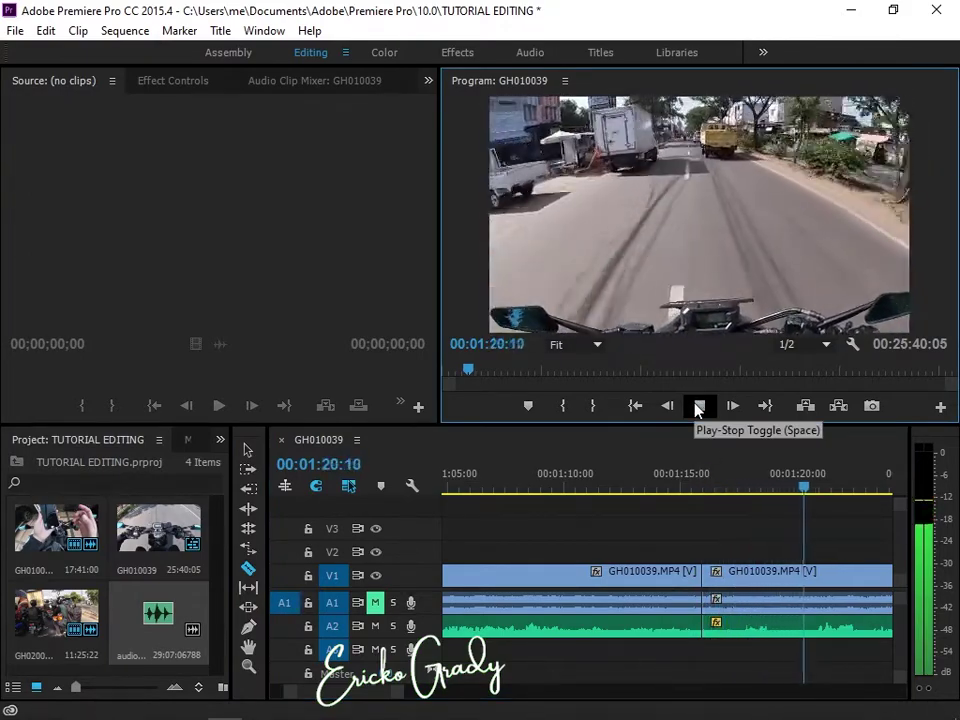
left_click(697, 407)
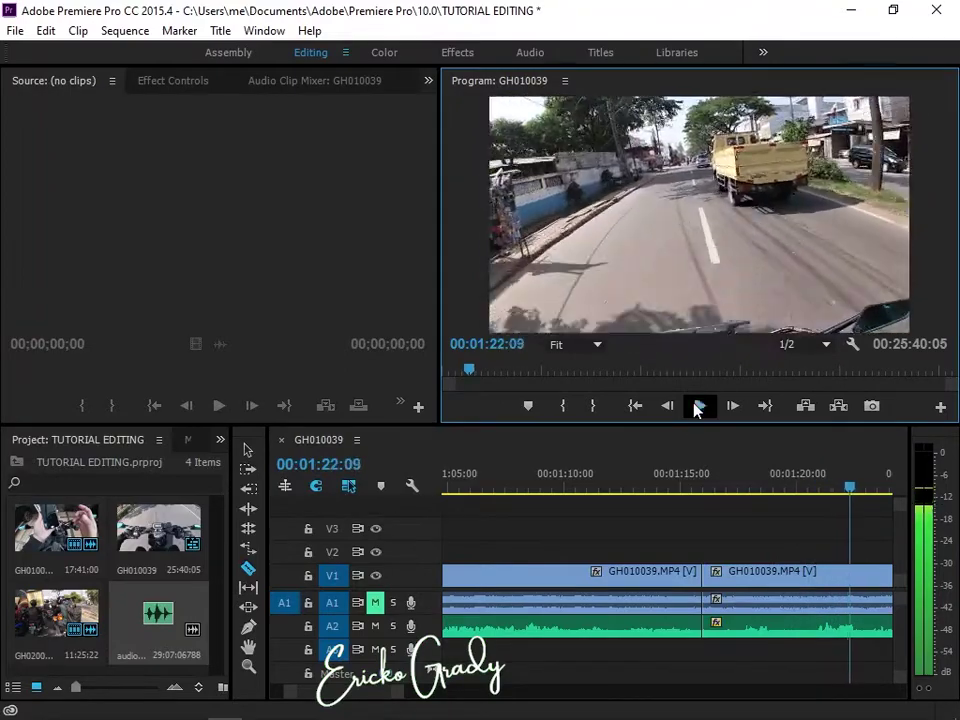
left_click(816, 490)
left_click_drag(814, 496, 810, 496)
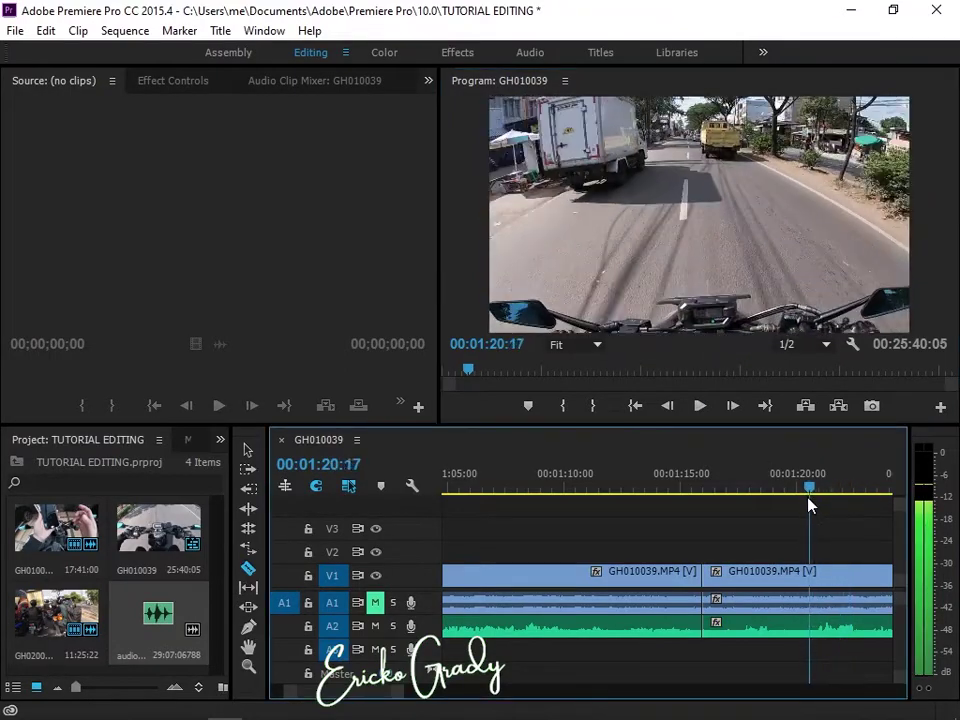
left_click(814, 620)
Step: Delete the video and audio segments between 00:01:15:28 and 00:01:20:17 and ripple delete the gap
left_click(248, 449)
left_click(739, 628)
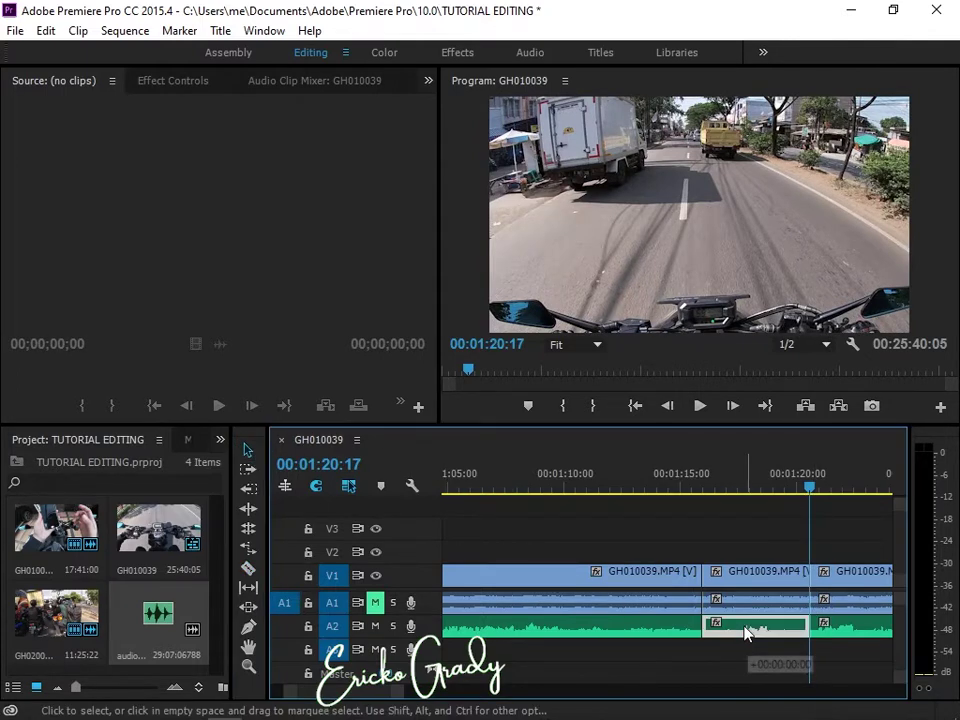
key("Delete")
right_click(750, 578)
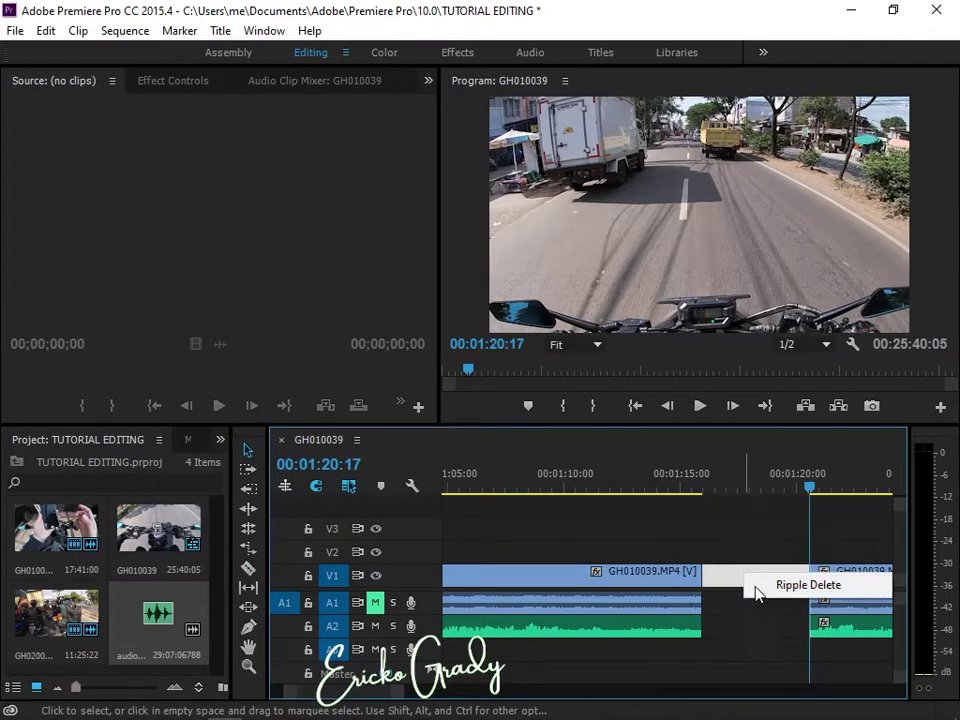
left_click(764, 588)
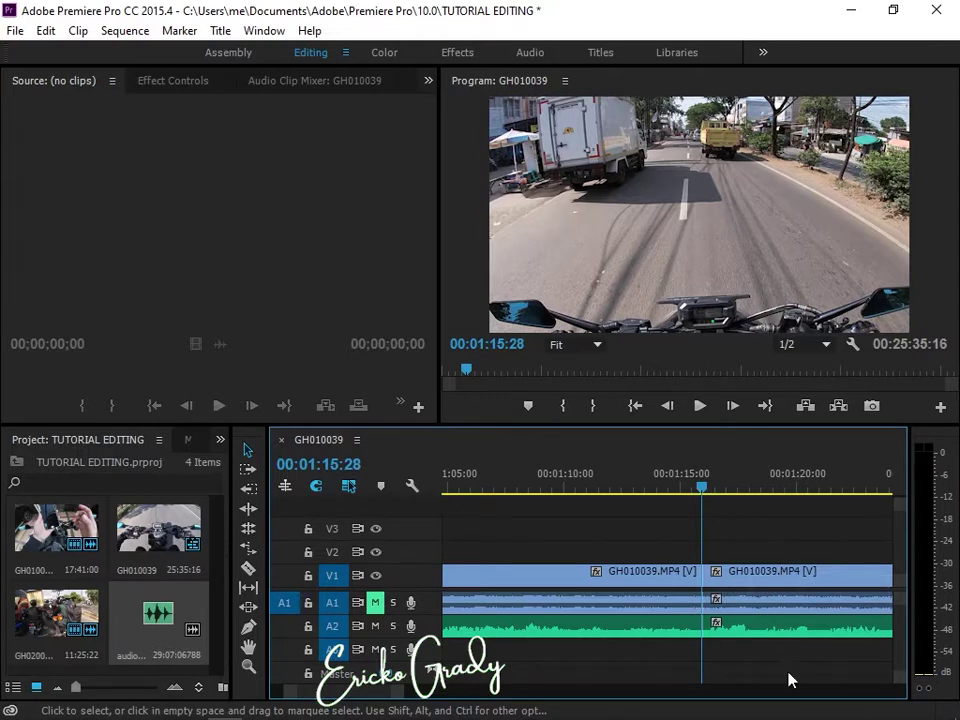
Step: Play the sequence from 00:01:10:28 to 00:01:21:01 to check the join at 00:01:15:28
left_click(655, 490)
left_click_drag(655, 490, 627, 492)
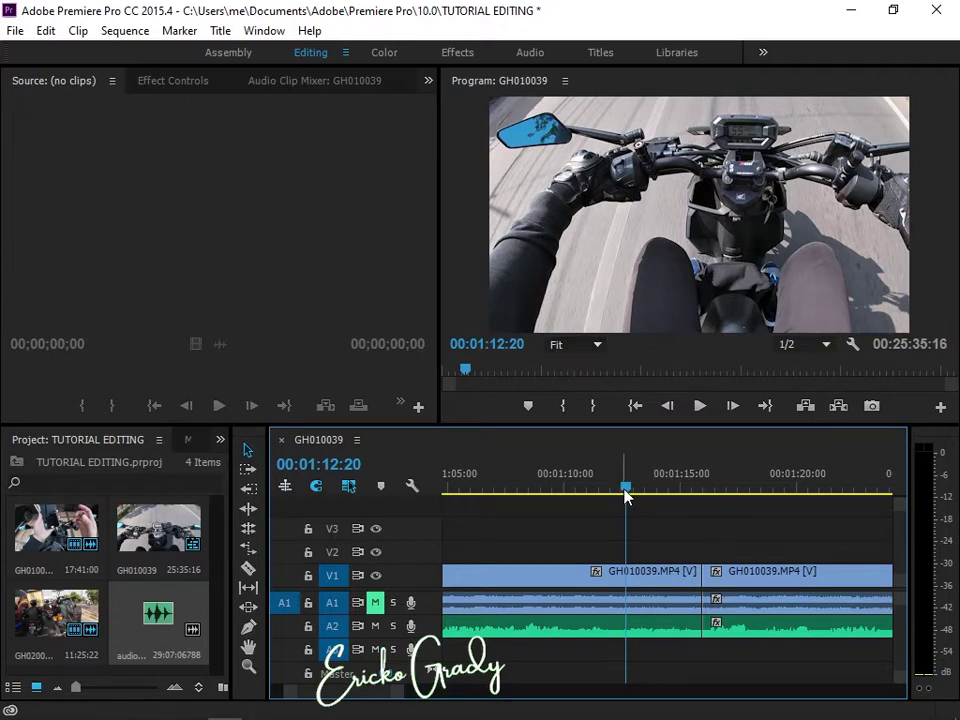
left_click_drag(625, 495, 585, 502)
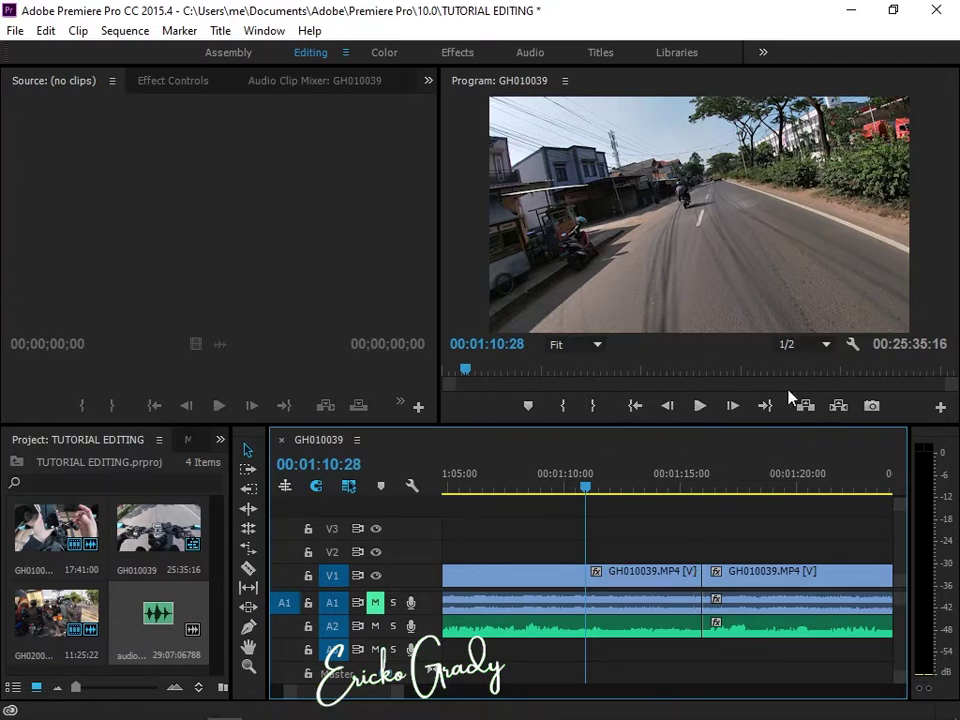
left_click(705, 415)
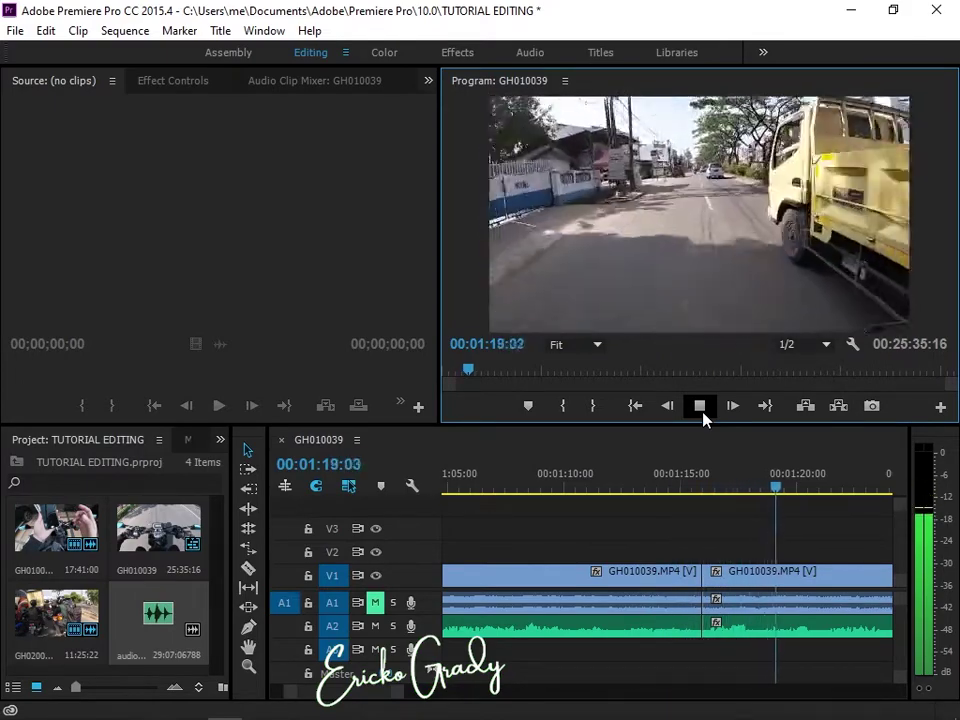
left_click(702, 410)
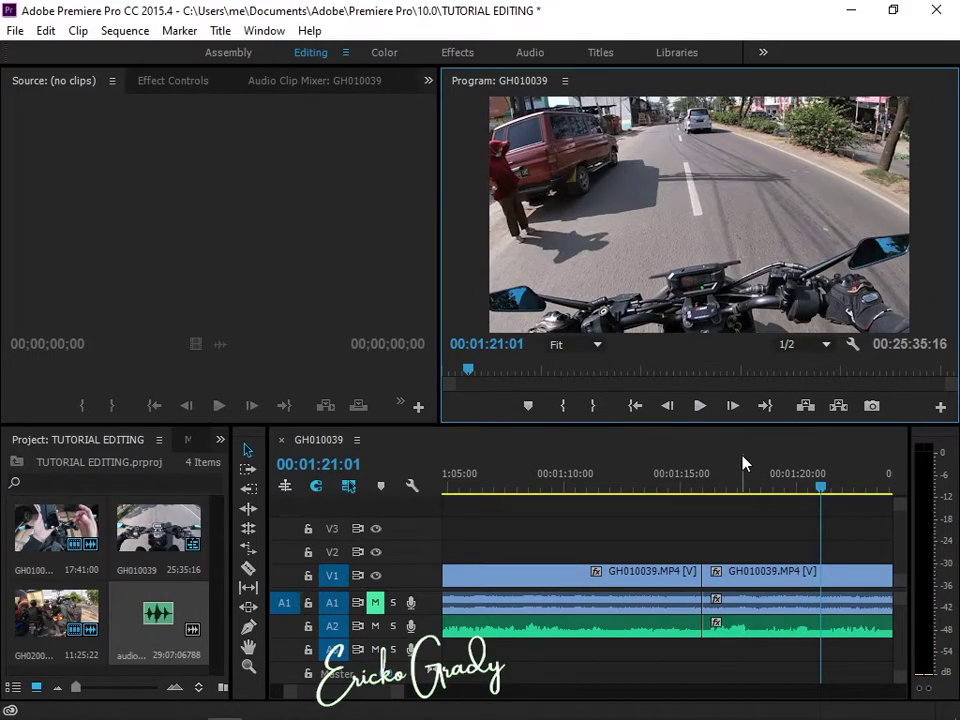
Step: Zoom the timeline out to an overview of the cut clips around 00:01:21:01
scroll(677, 549, "down", 2)
key("minus")
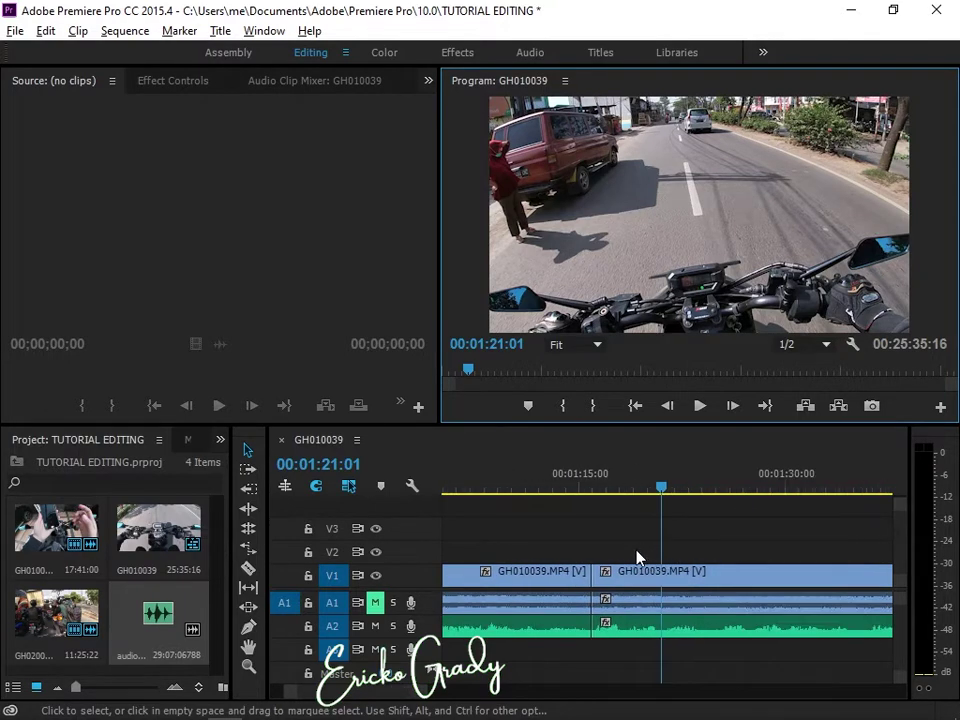
scroll(637, 557, "down", 3)
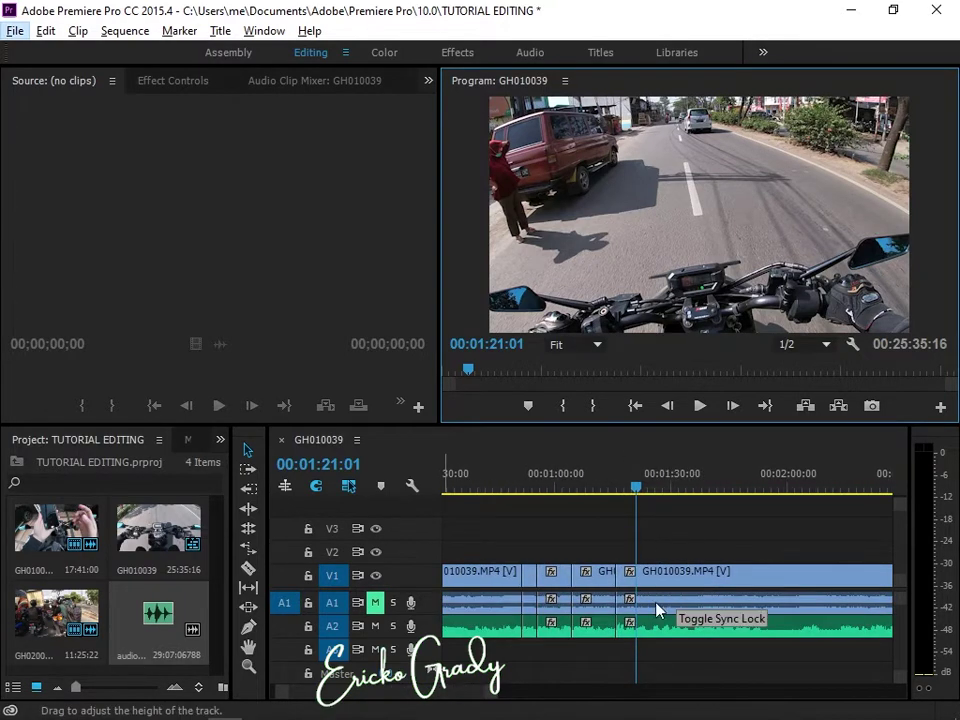
Step: Play the sequence from 00:01:21:01 to 00:01:26:15 to check the audio level of the final clip
scroll(669, 621, "down", 2)
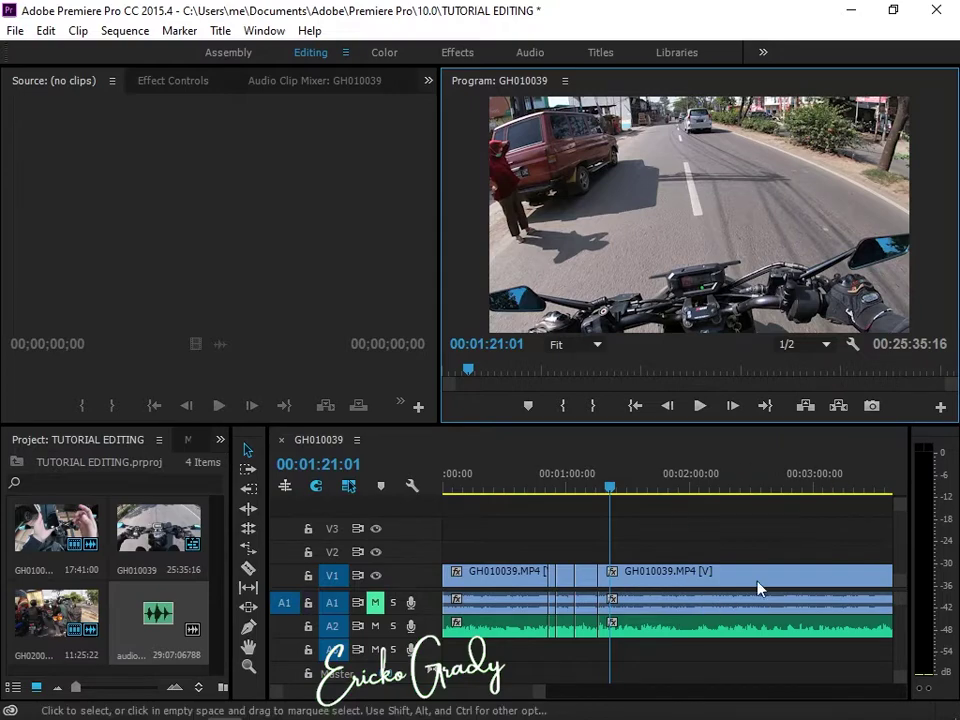
scroll(641, 586, "up", 1)
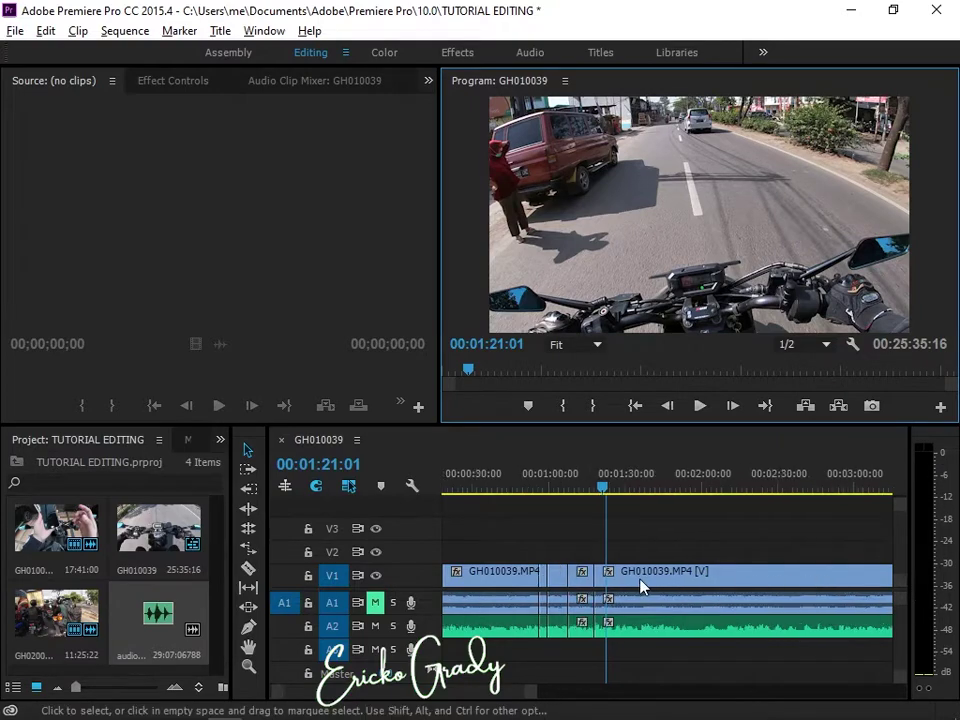
scroll(619, 549, "up", 2)
left_click(699, 405)
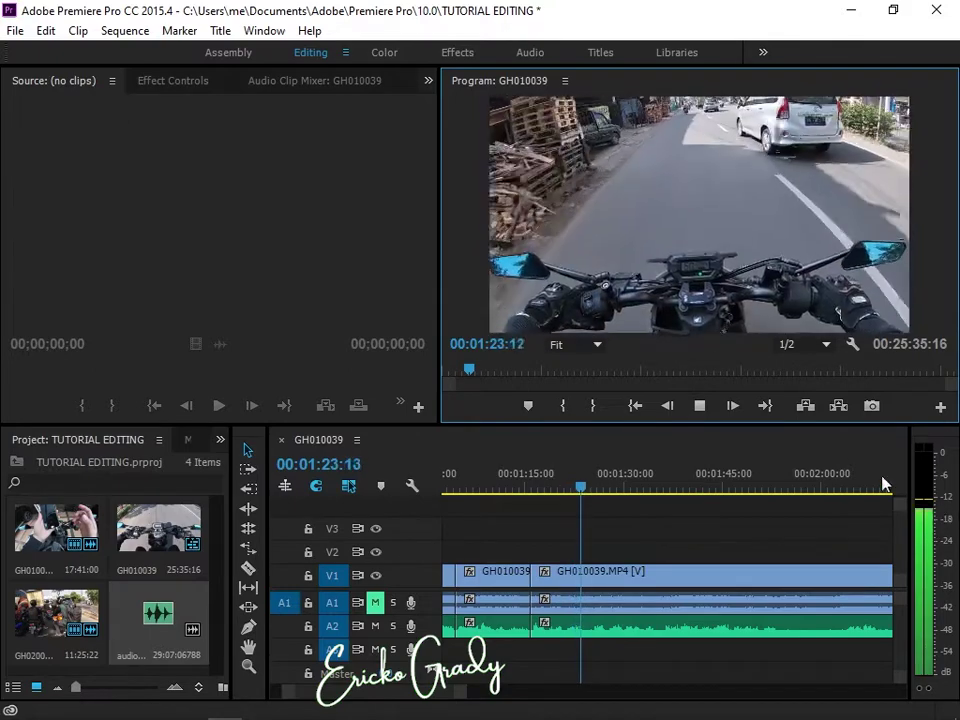
left_click(699, 405)
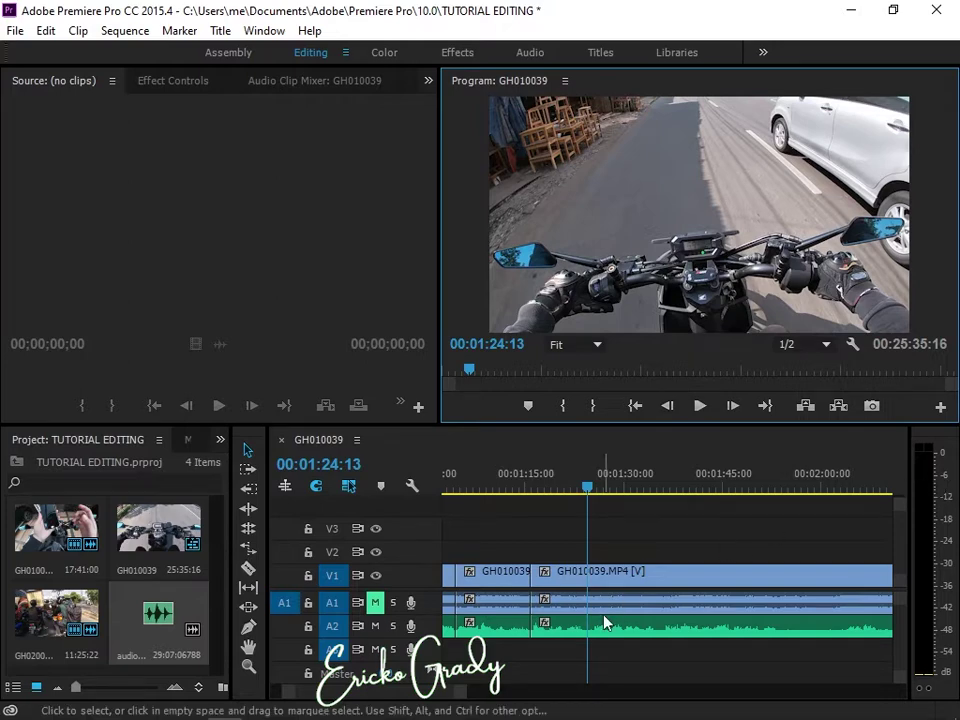
left_click(703, 410)
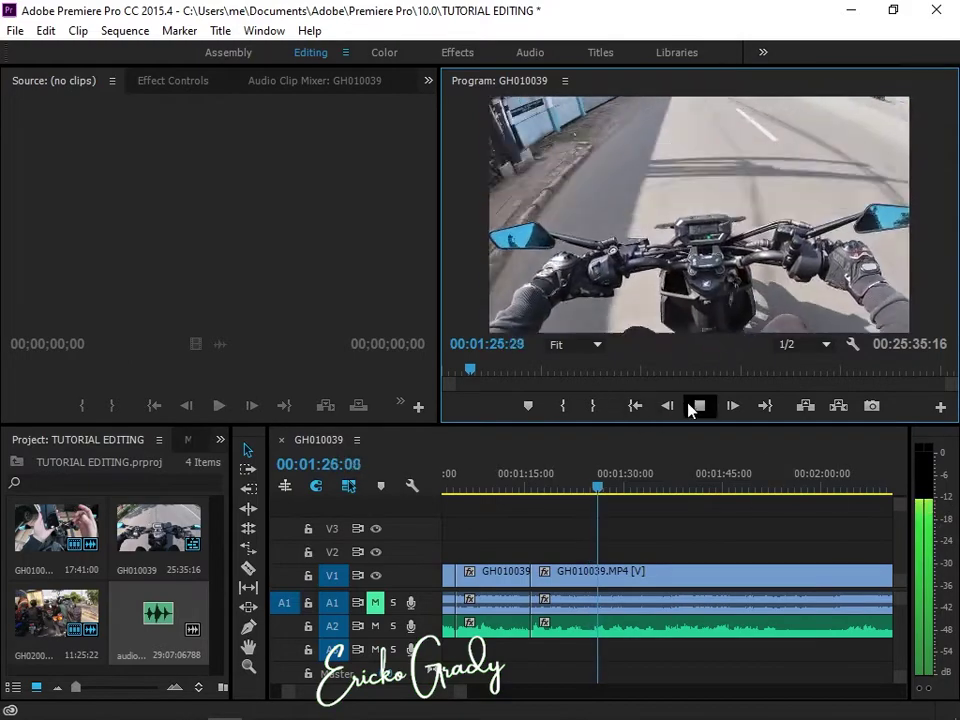
left_click(692, 407)
Step: Raise the audio gain of the final A2 clip and play on to 00:01:38:24 to check its level
right_click(696, 628)
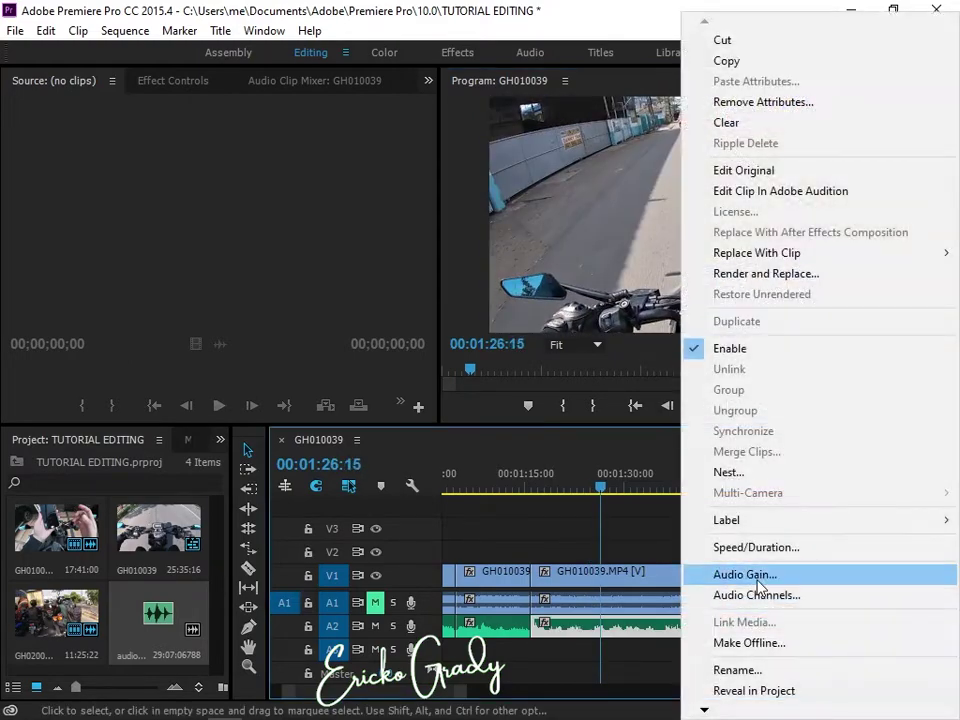
left_click(748, 575)
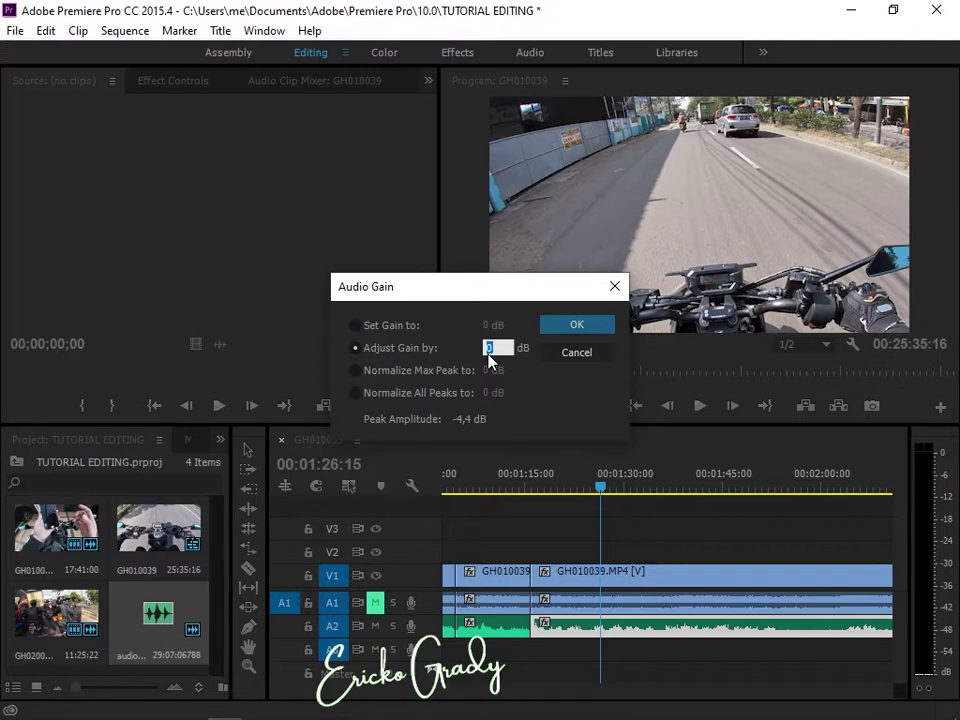
key("Return")
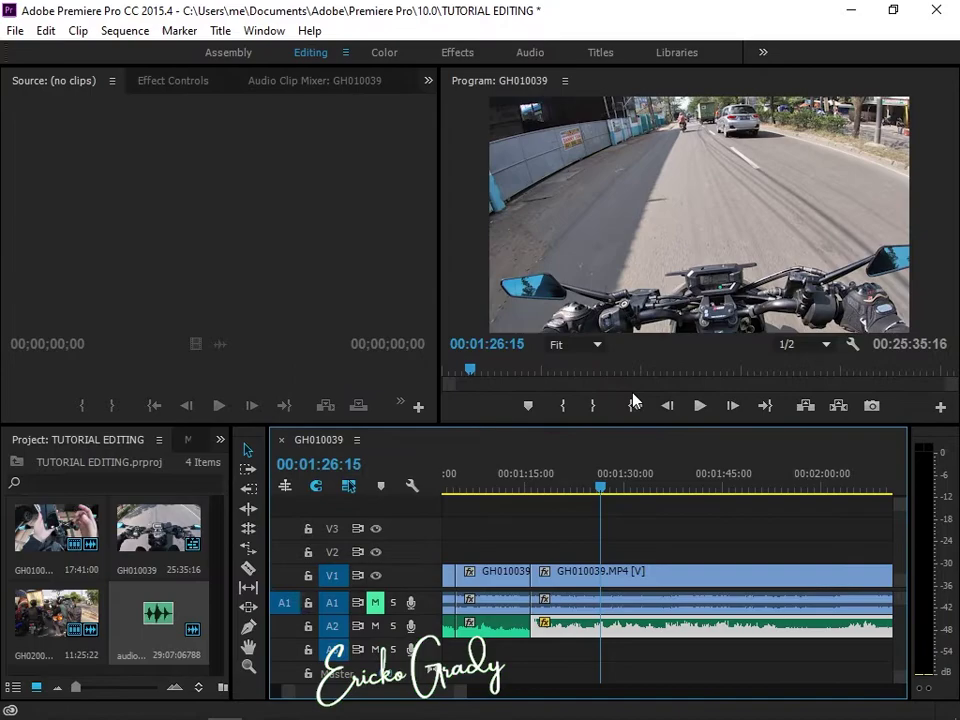
left_click(699, 405)
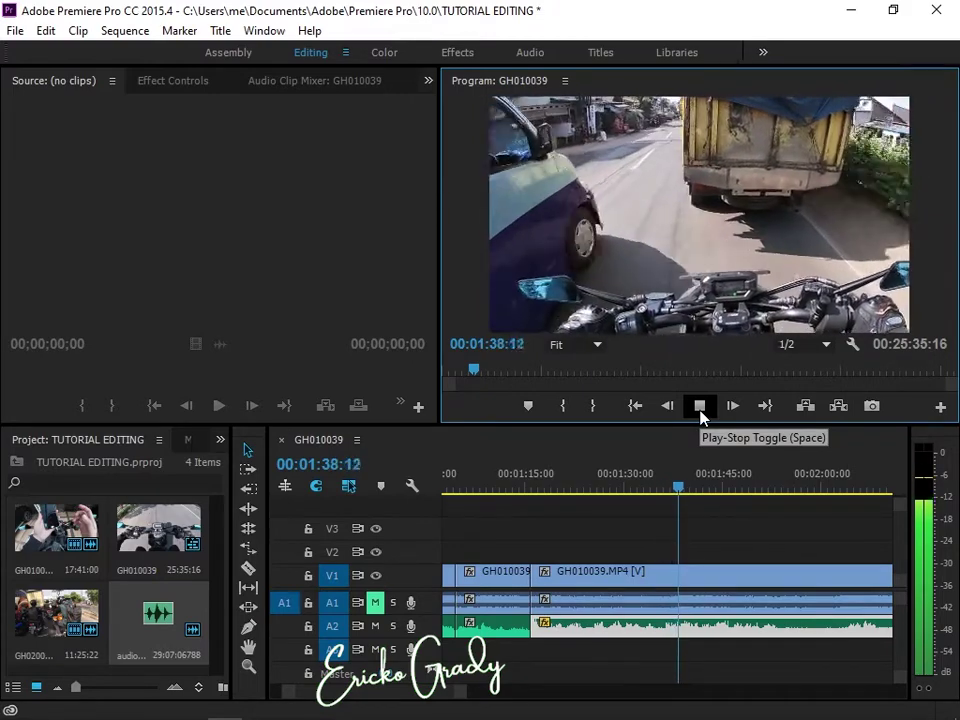
left_click(700, 410)
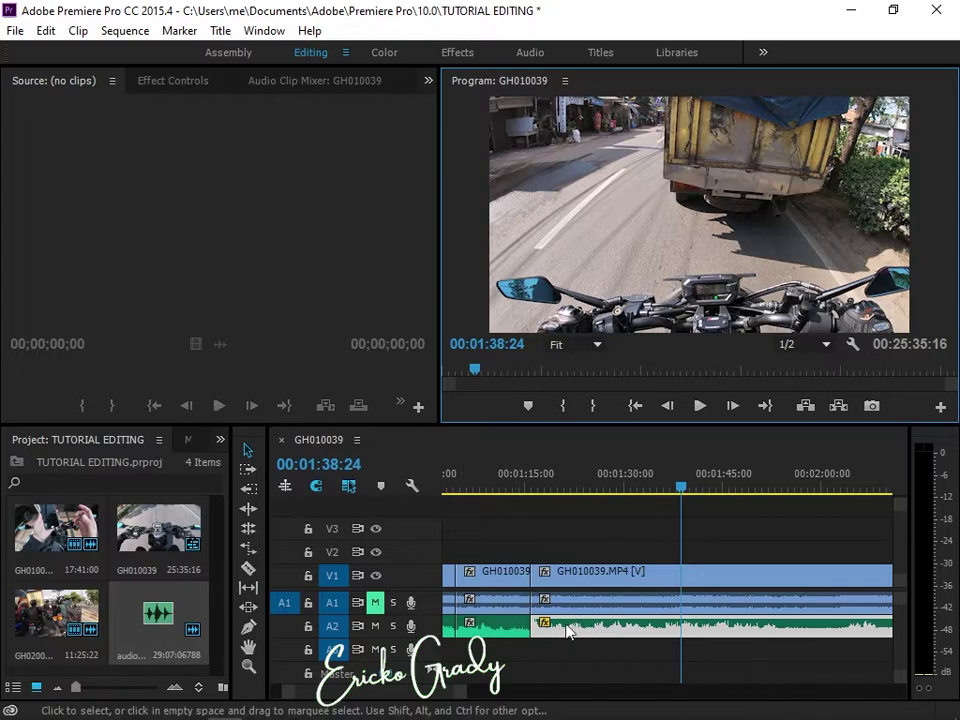
Step: Adjust the audio gain of the A2 clip just before the final cut by 3 dB
scroll(494, 645, "down", 3)
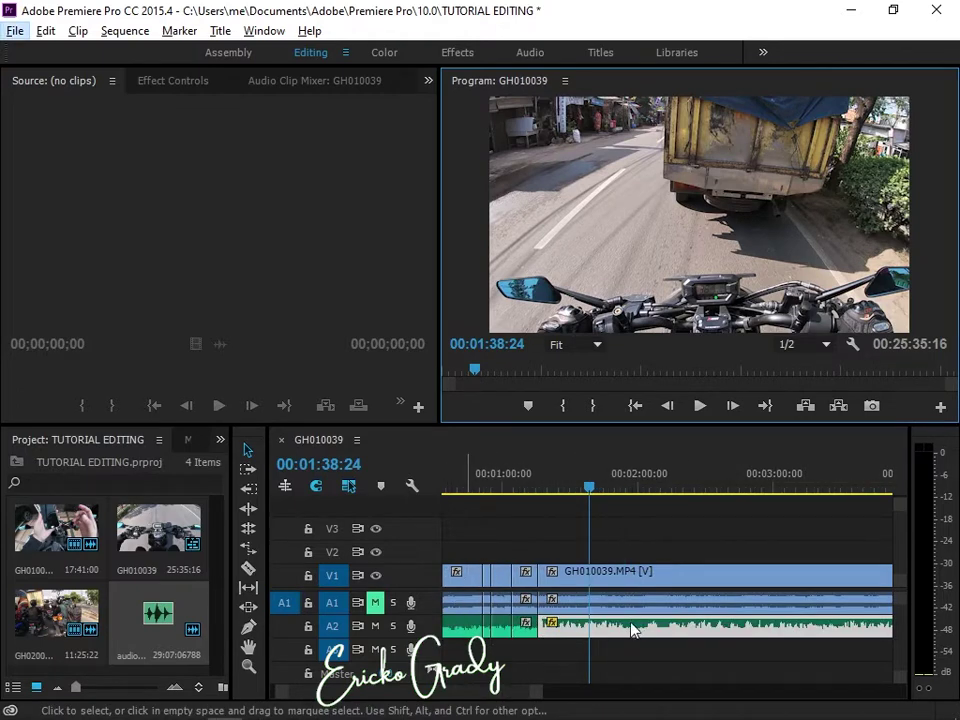
scroll(516, 624, "up", 3)
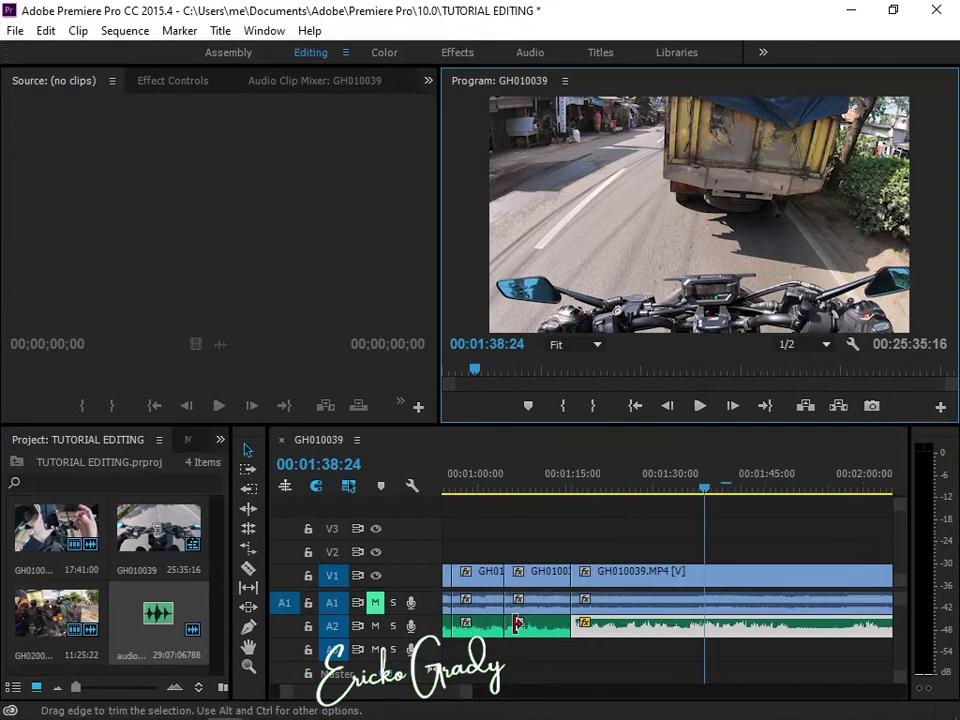
left_click(549, 629)
right_click(549, 629)
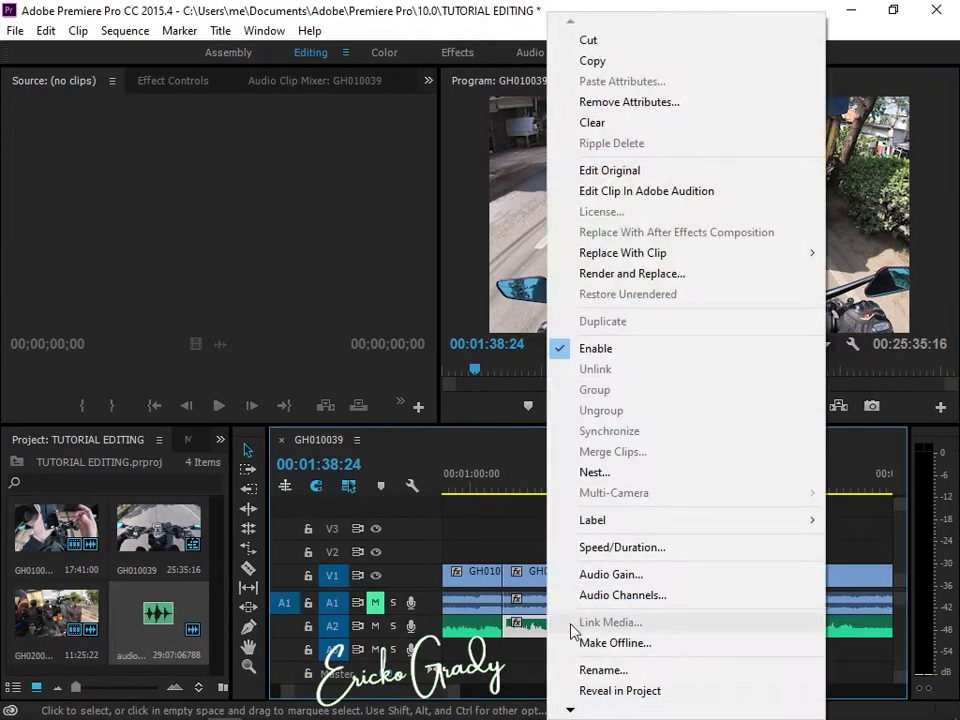
left_click(671, 574)
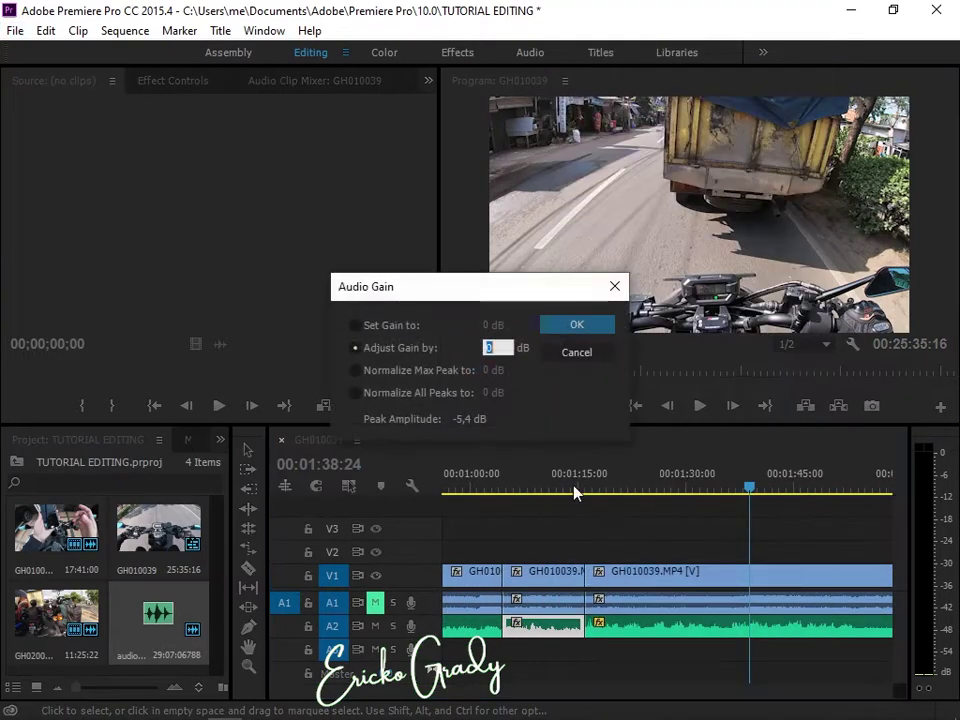
type("3")
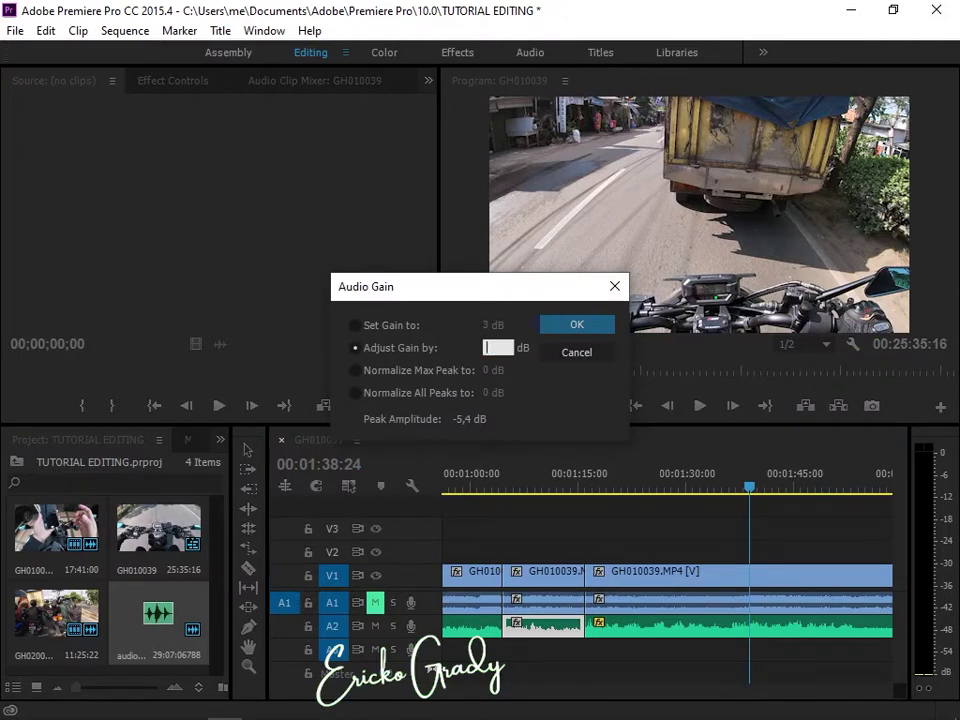
key("Return")
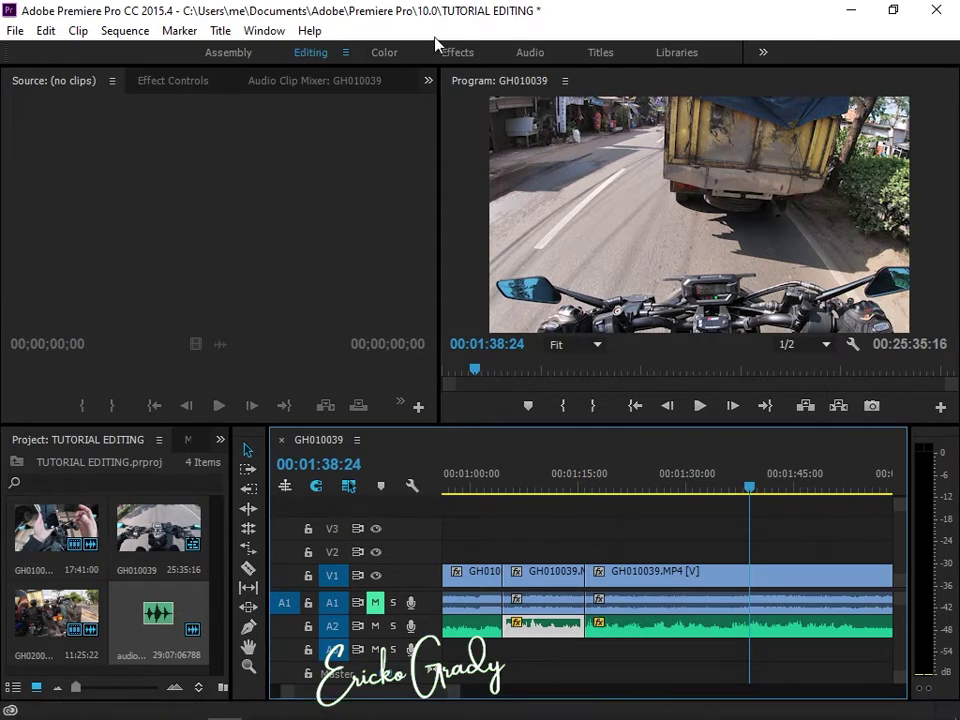
Step: Raise the Audio 2 track volume to 6 dB in the Audio workspace, try 45 as its level, and return to the Editing workspace
left_click(535, 52)
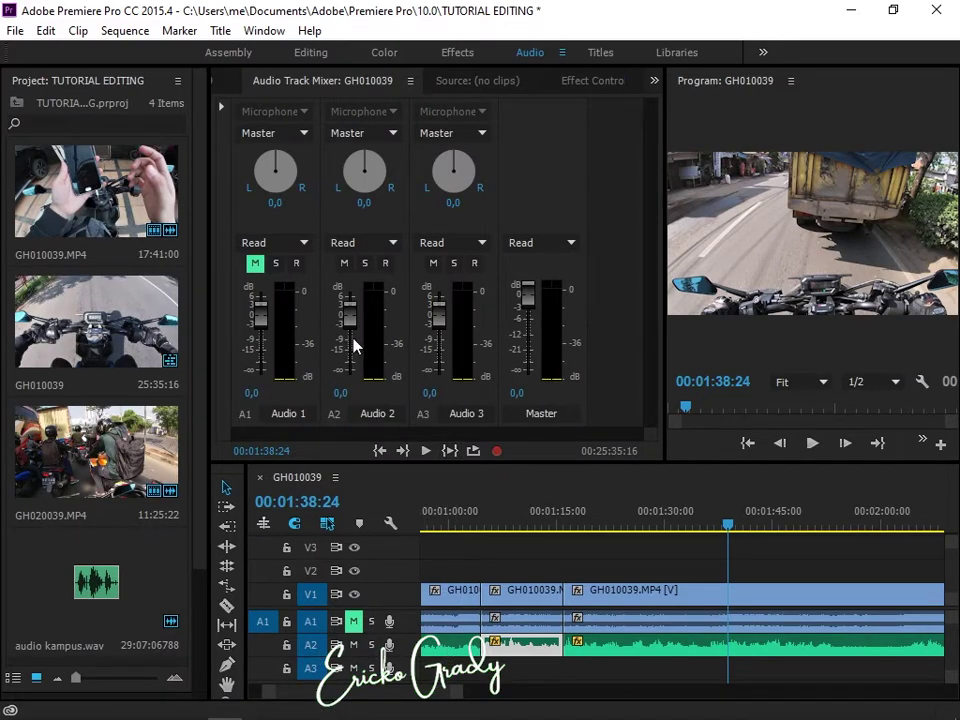
mouse_move(343, 319)
left_mouse_down()
mouse_move(341, 305)
mouse_move(354, 300)
left_mouse_up()
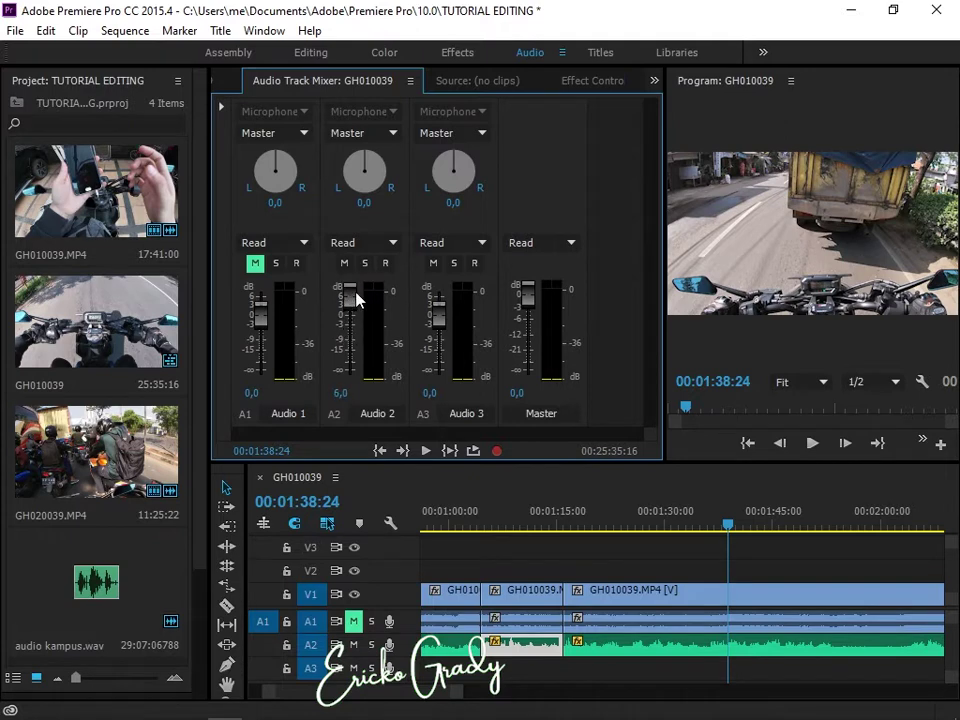
left_click(341, 392)
type("45")
key("Return")
left_click(328, 55)
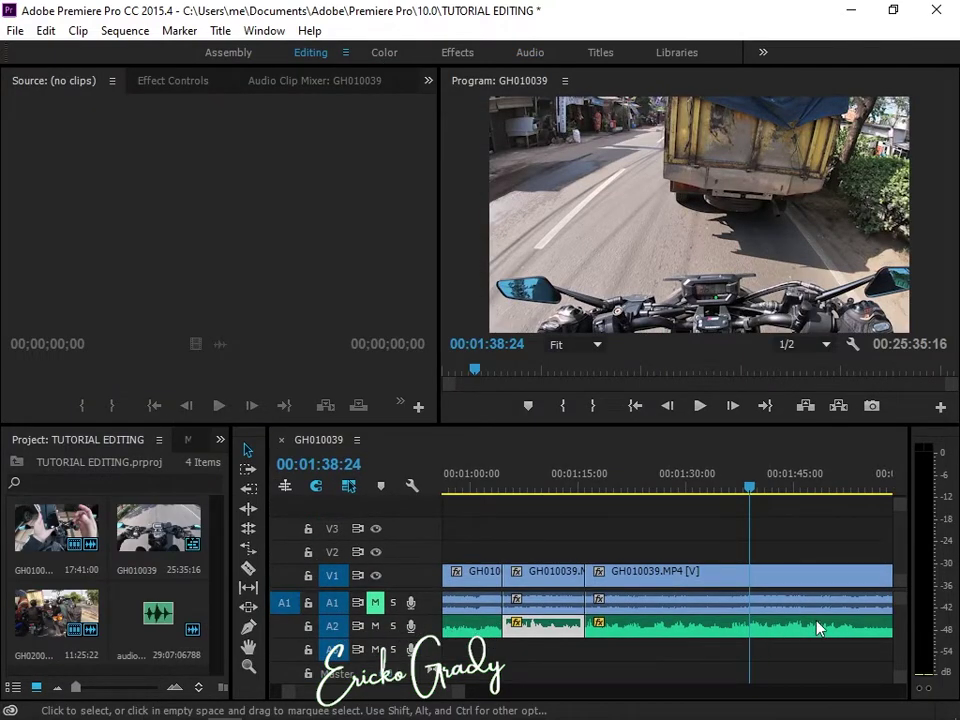
scroll(489, 620, "up", 3)
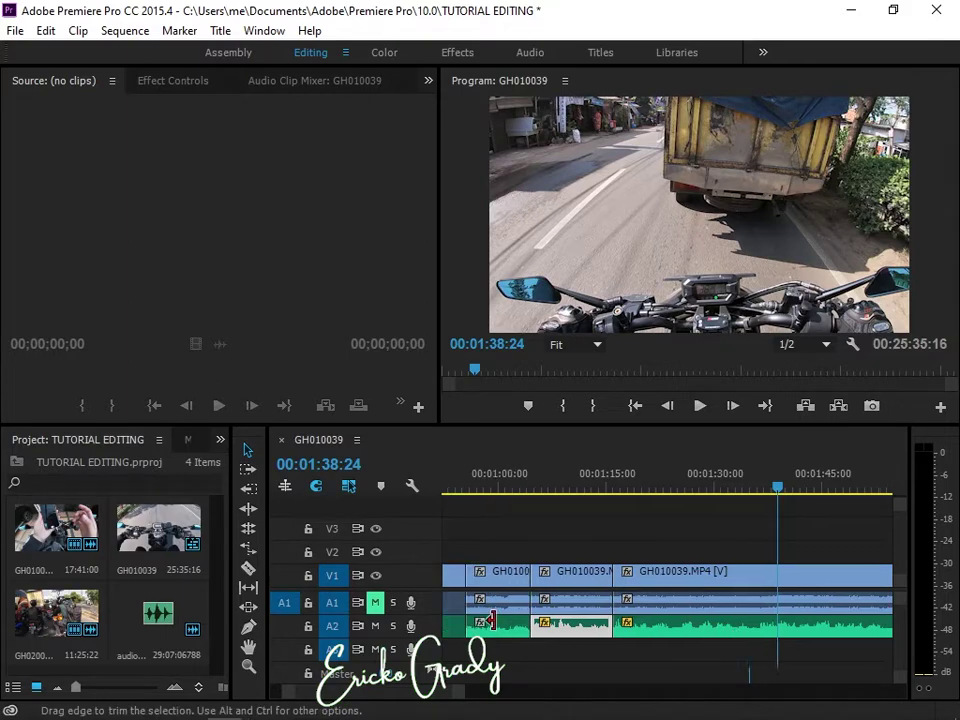
left_click(589, 628)
right_click(589, 628)
left_click(680, 570)
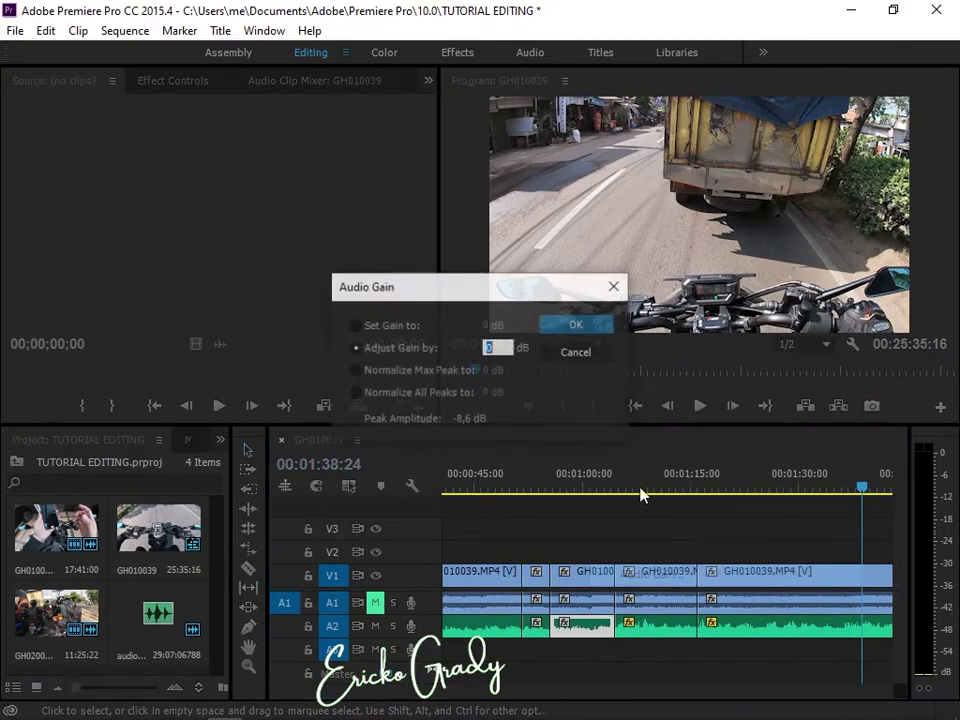
left_click(617, 288)
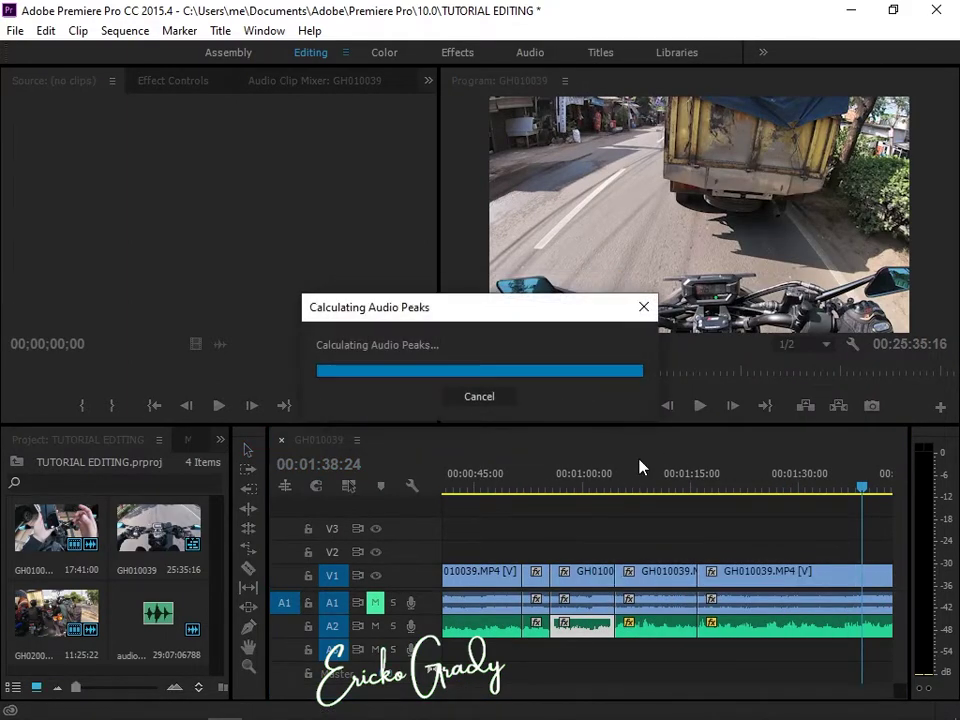
Step: Play the A2 clip without a gain change from 00:00:56:26 to 00:00:59:25 to check its level on the audio meters
left_click(578, 485)
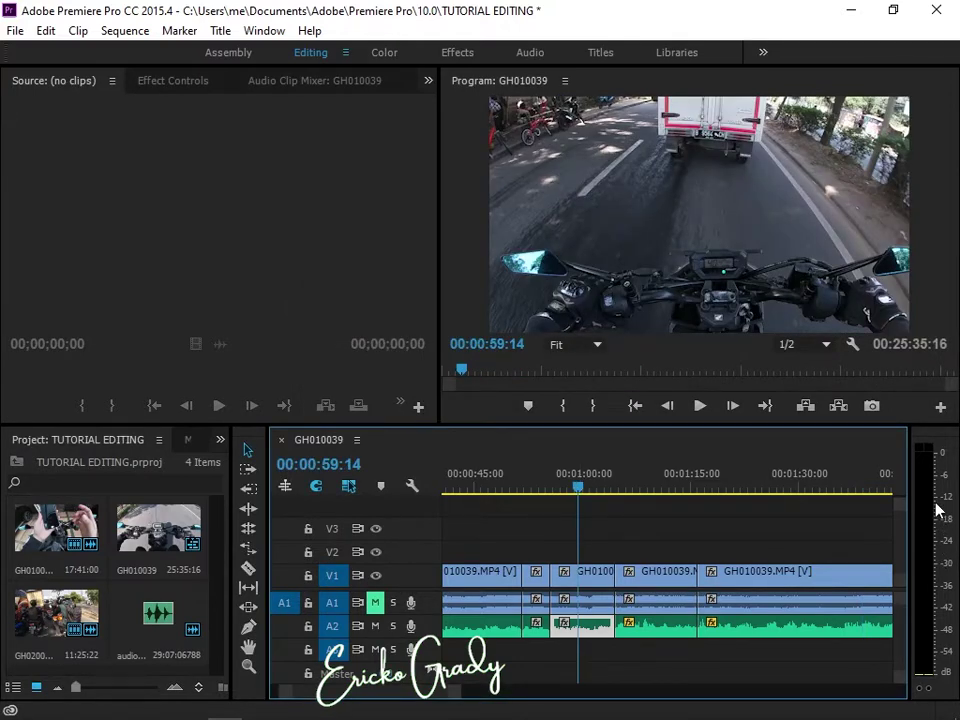
left_click(560, 487)
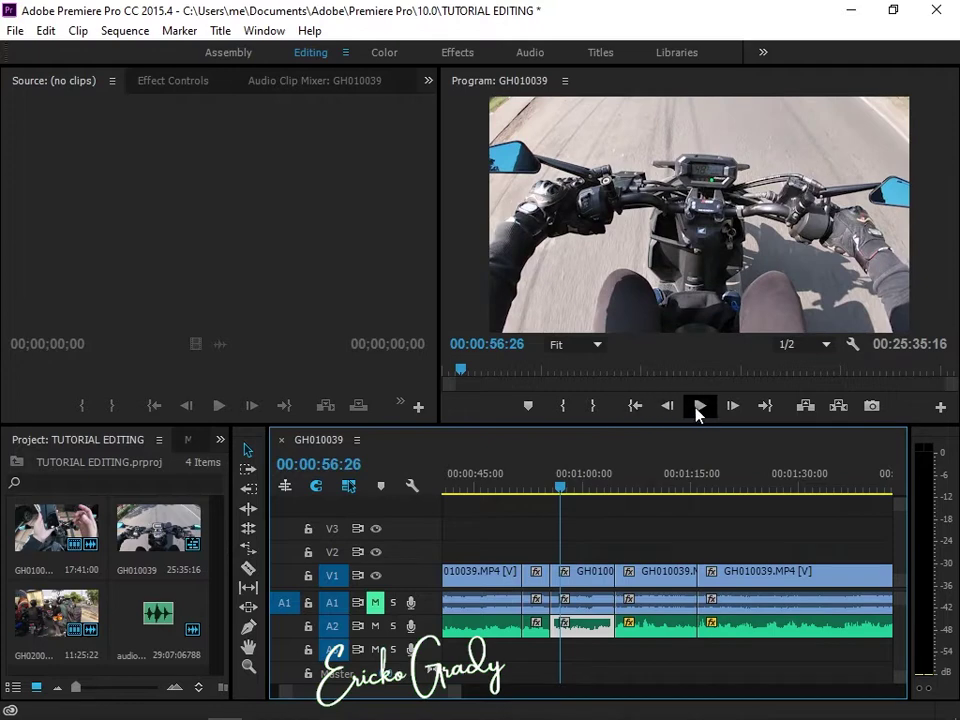
left_click(697, 406)
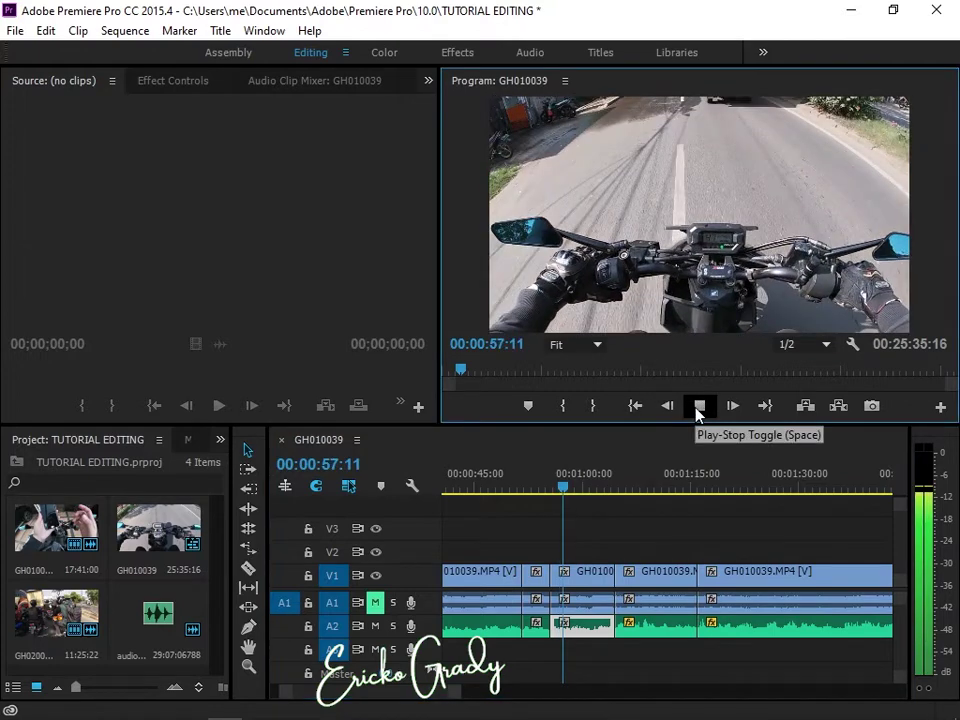
left_click(699, 406)
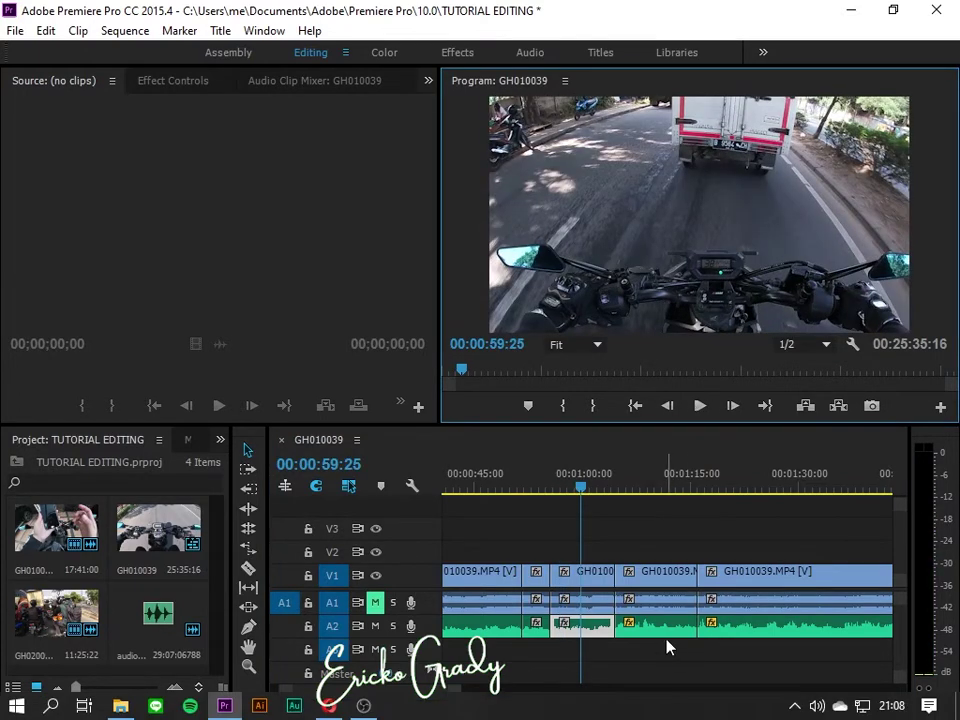
Step: Play the following gain-adjusted A2 clip twice from near its start to compare its level on the audio meters
left_click_drag(583, 490, 629, 494)
left_click(700, 408)
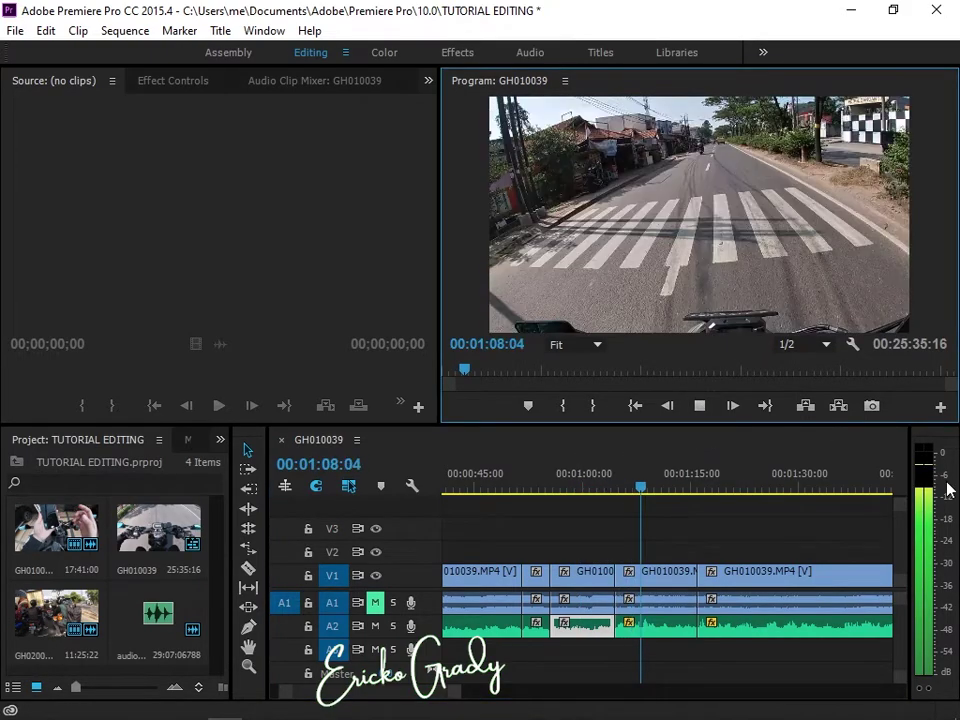
key("space")
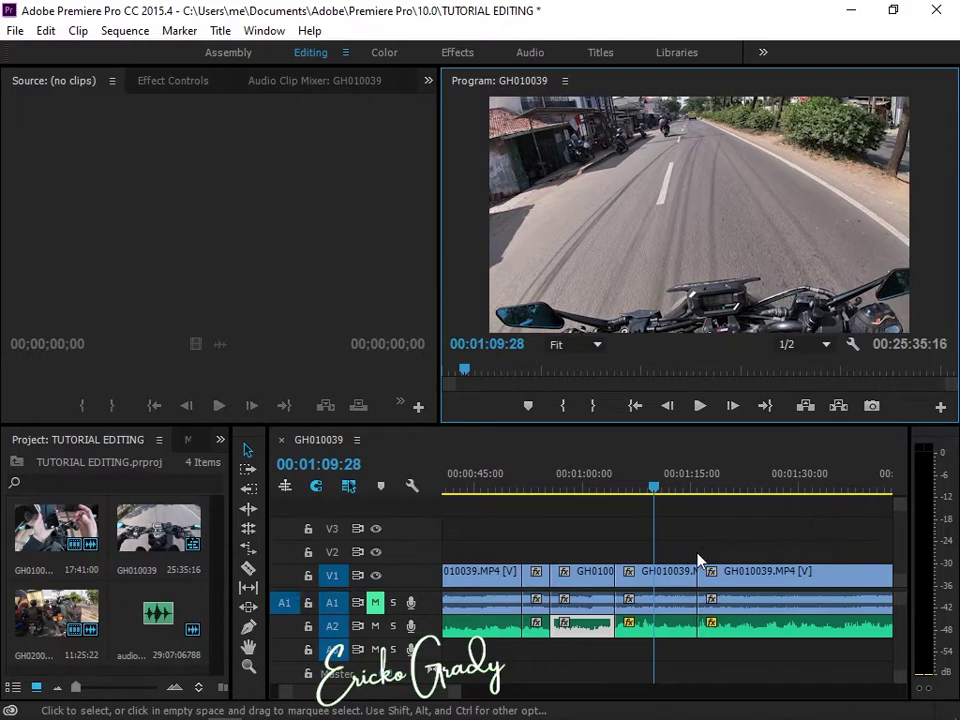
left_click_drag(657, 490, 624, 495)
left_click(701, 408)
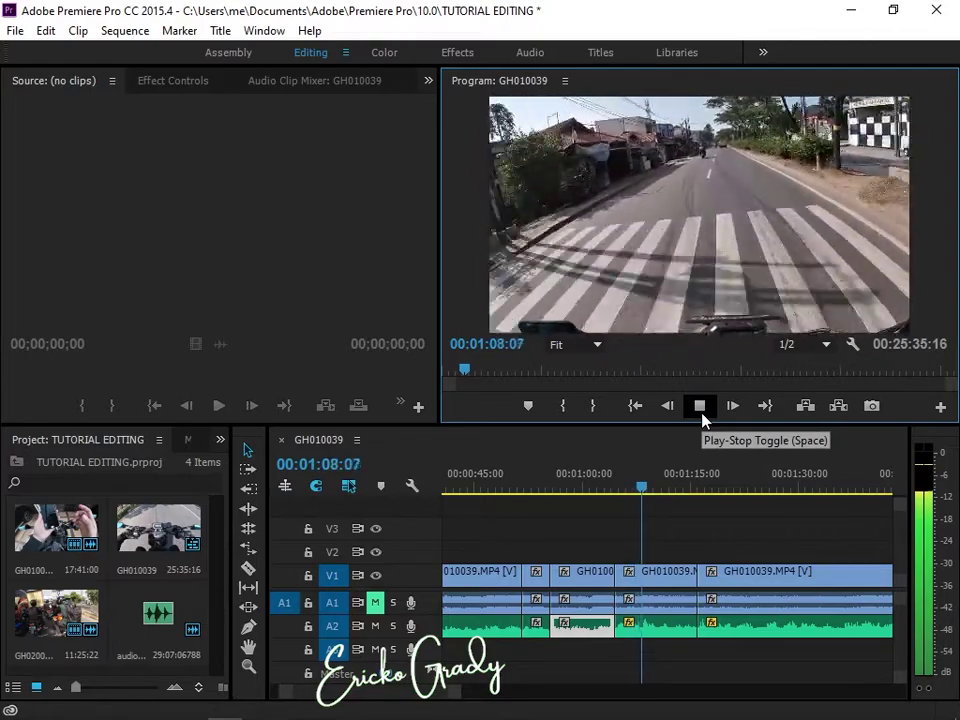
left_click(701, 414)
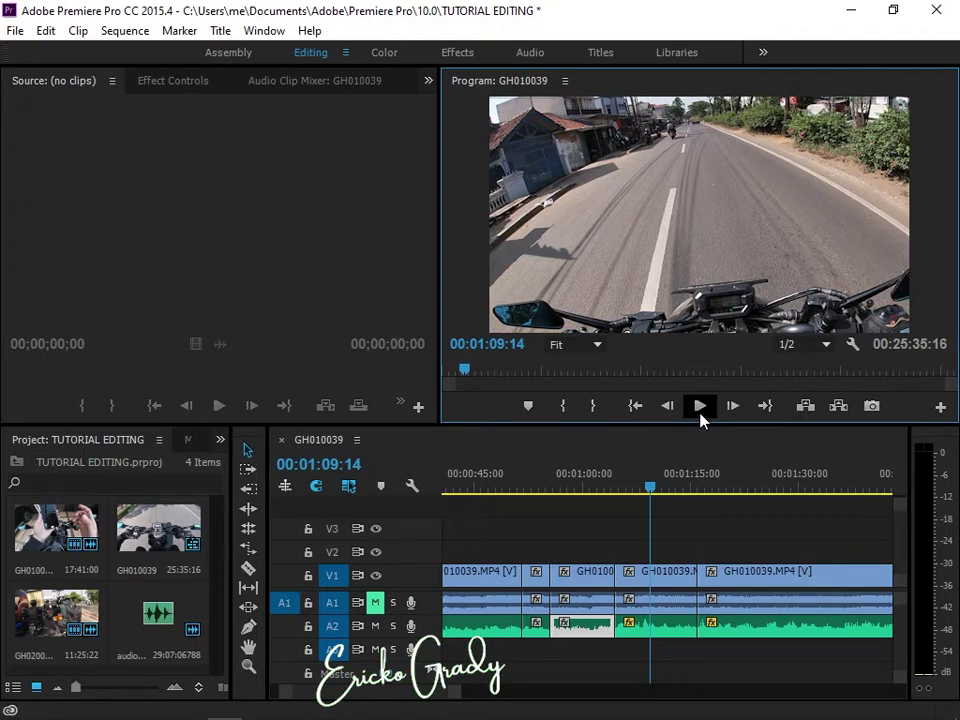
Step: Mute A2 and unmute A1, and play the sequence from 00:01:09:14 and again from 00:01:10:24 to check the camera audio
left_click(375, 627)
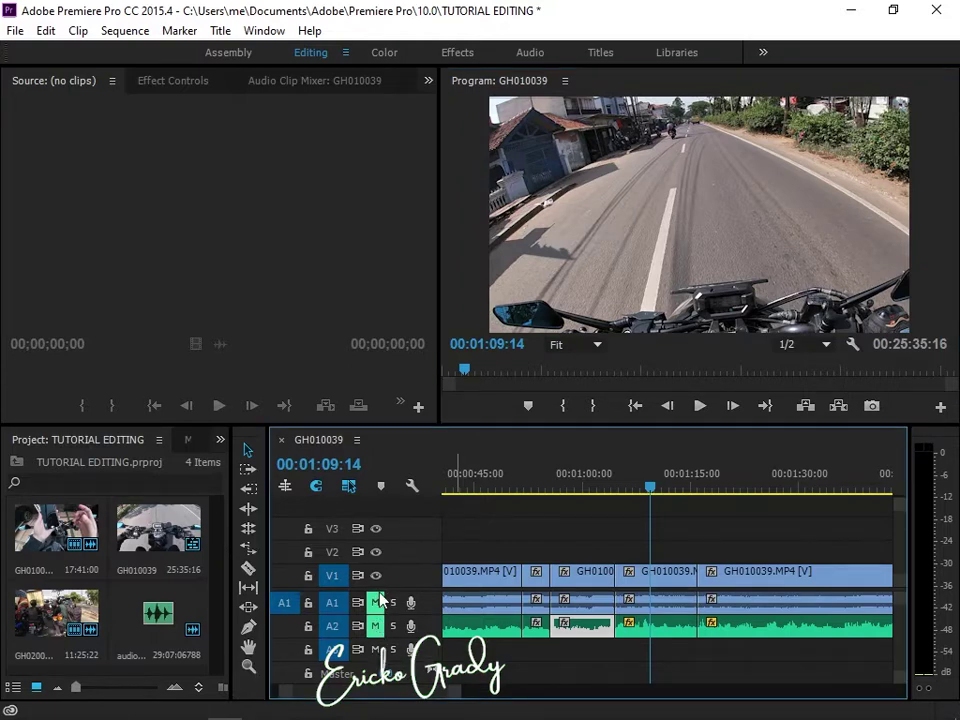
left_click(375, 602)
left_click(700, 406)
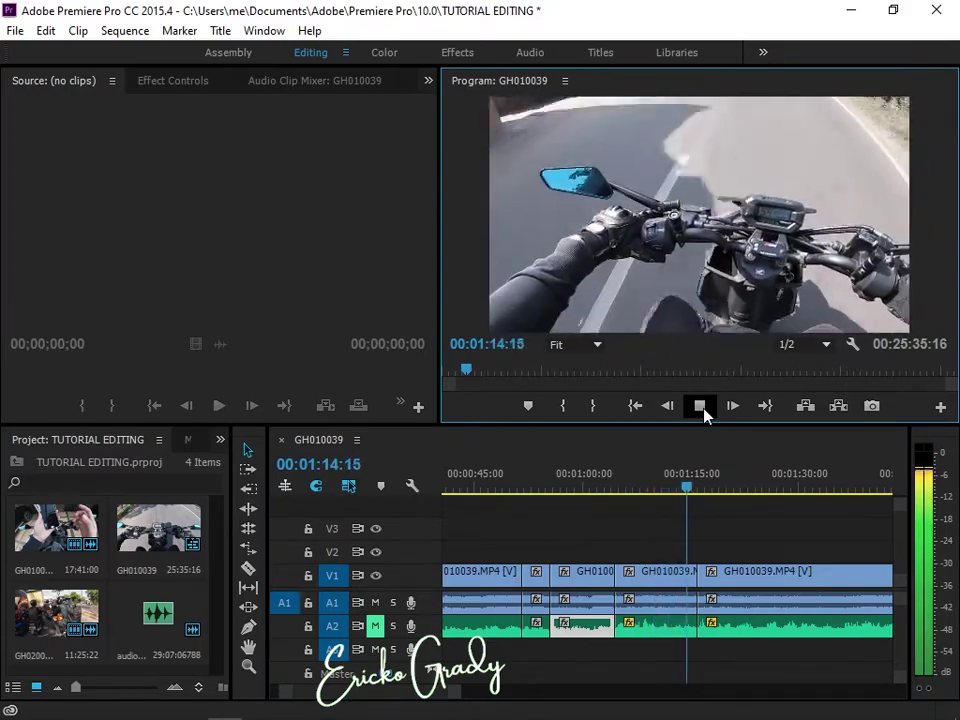
left_click(704, 410)
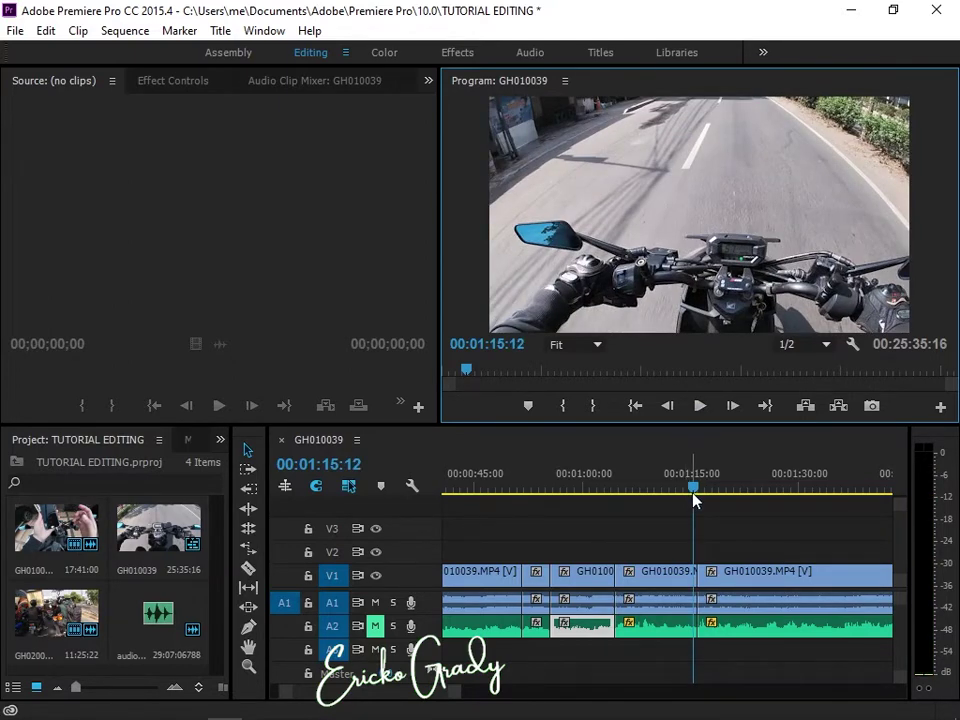
left_click_drag(695, 498, 660, 490)
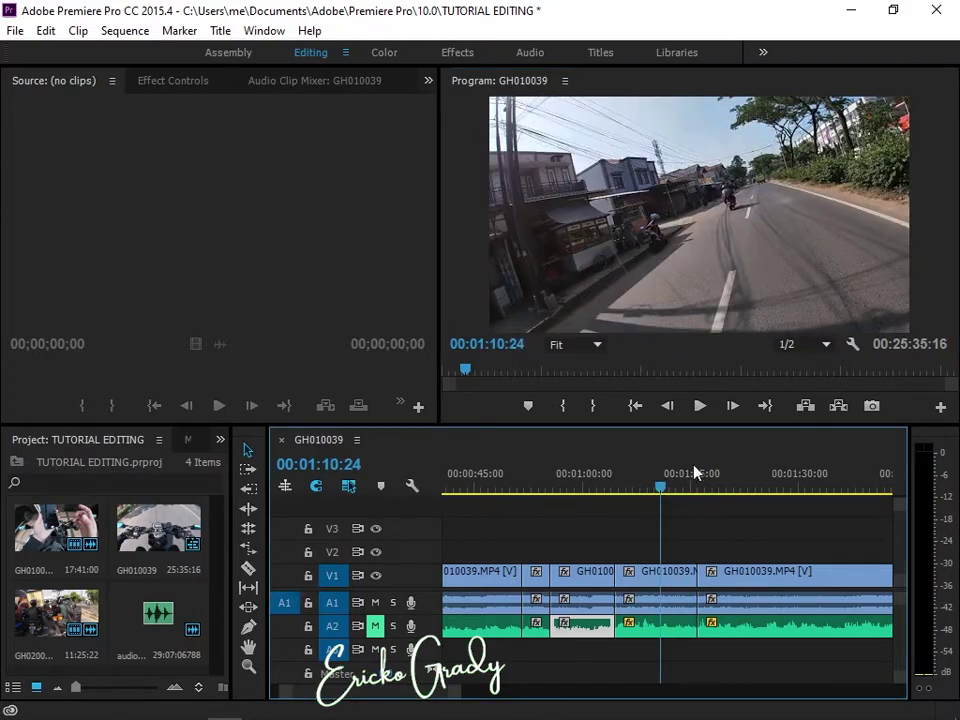
left_click(701, 418)
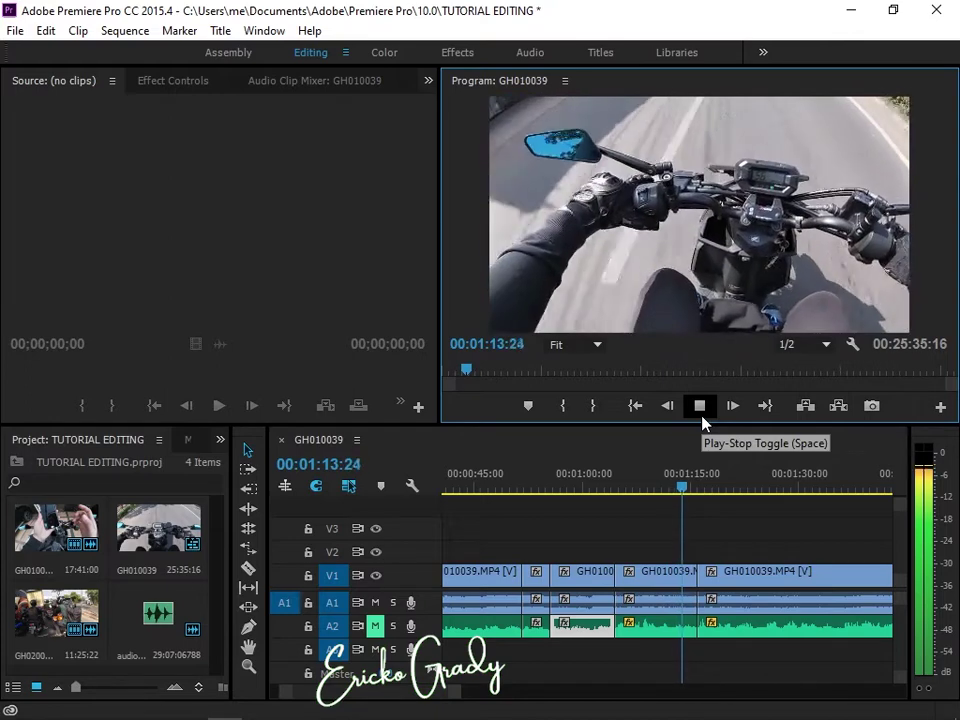
left_click(702, 417)
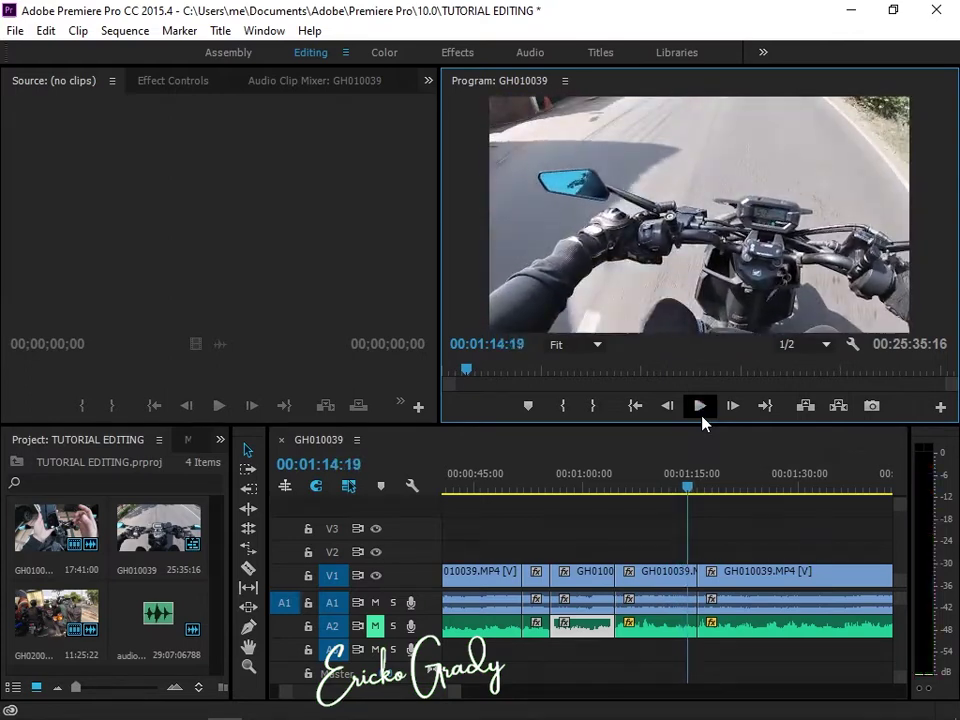
Step: Switch back to A2 with A1 muted and play from 00:01:14:19 to 00:01:19:03 to compare the separate audio
left_click(376, 603)
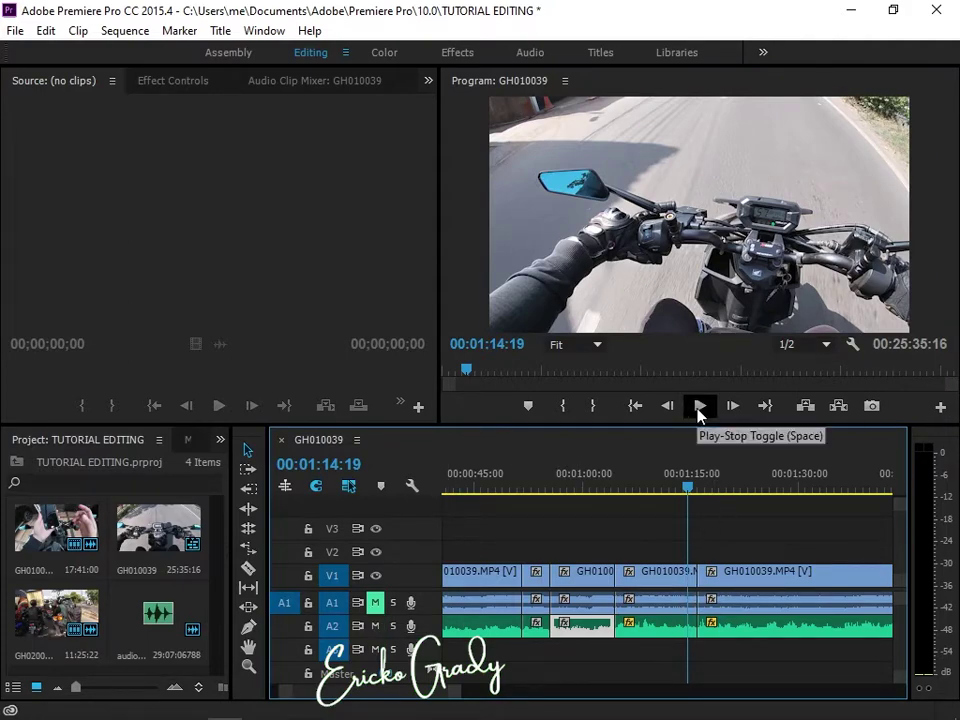
left_click(699, 406)
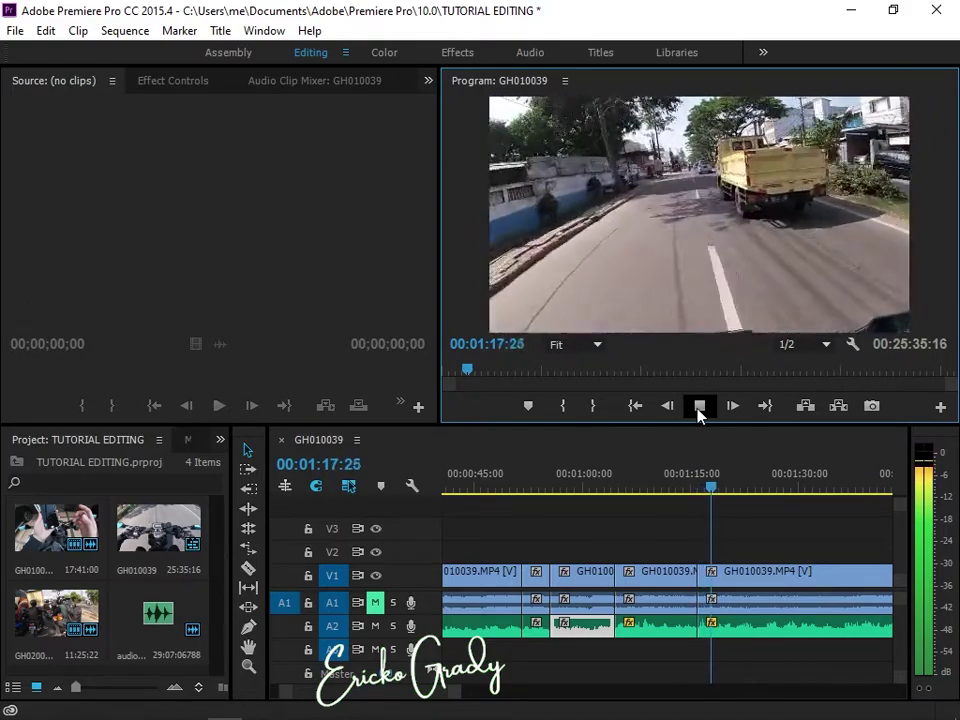
left_click(699, 406)
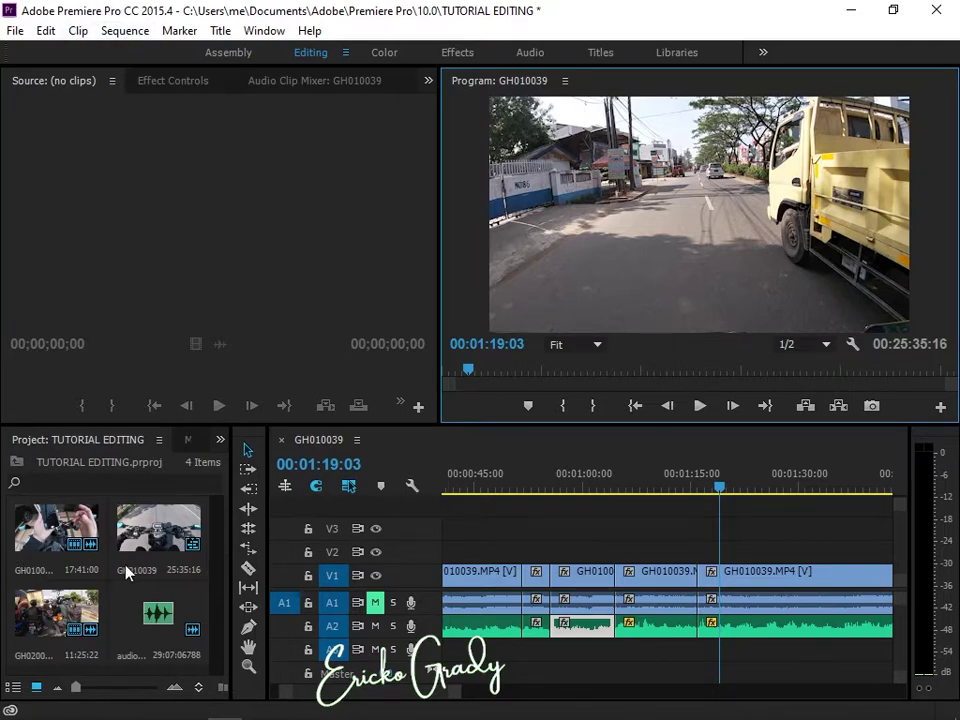
Step: Browse the kampus folder for footage to import, sort its clips by date, and close it without importing anything
left_click(154, 481)
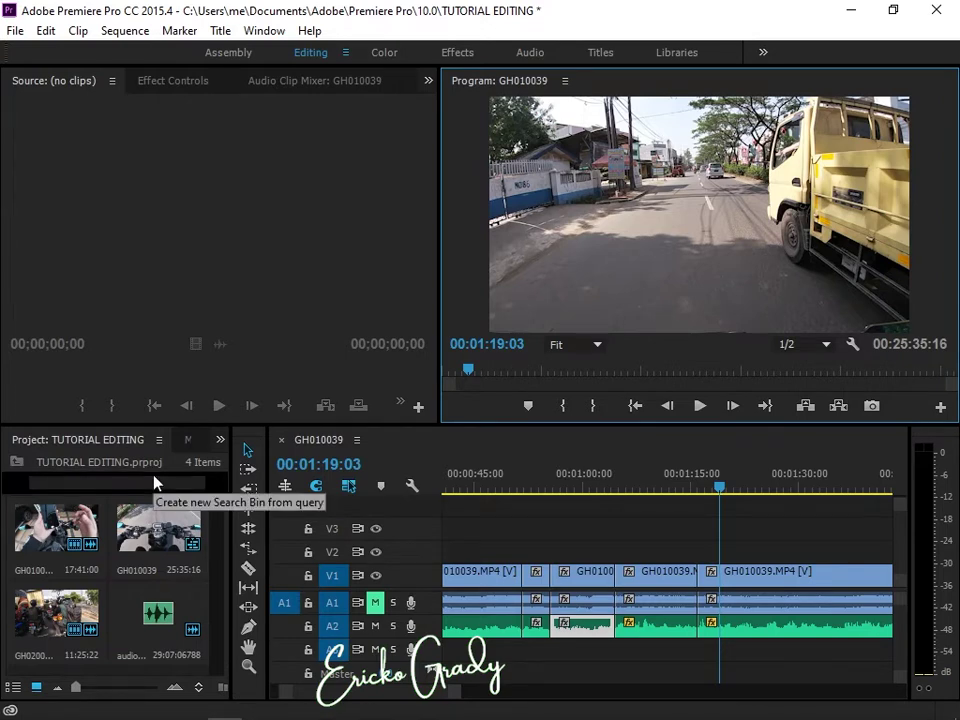
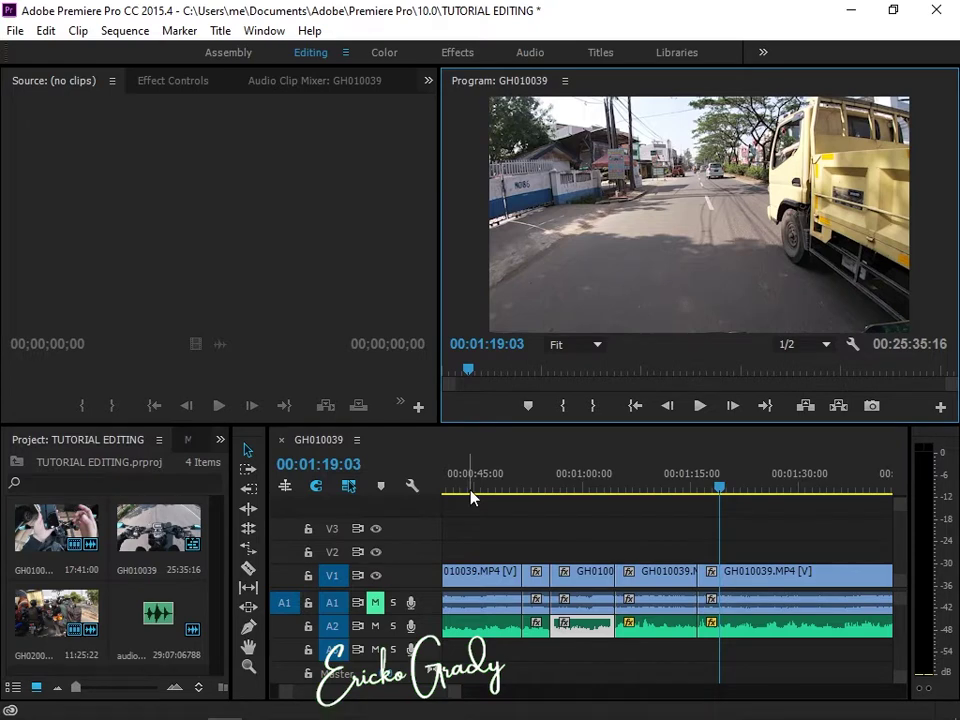
right_click(137, 466)
left_click(262, 609)
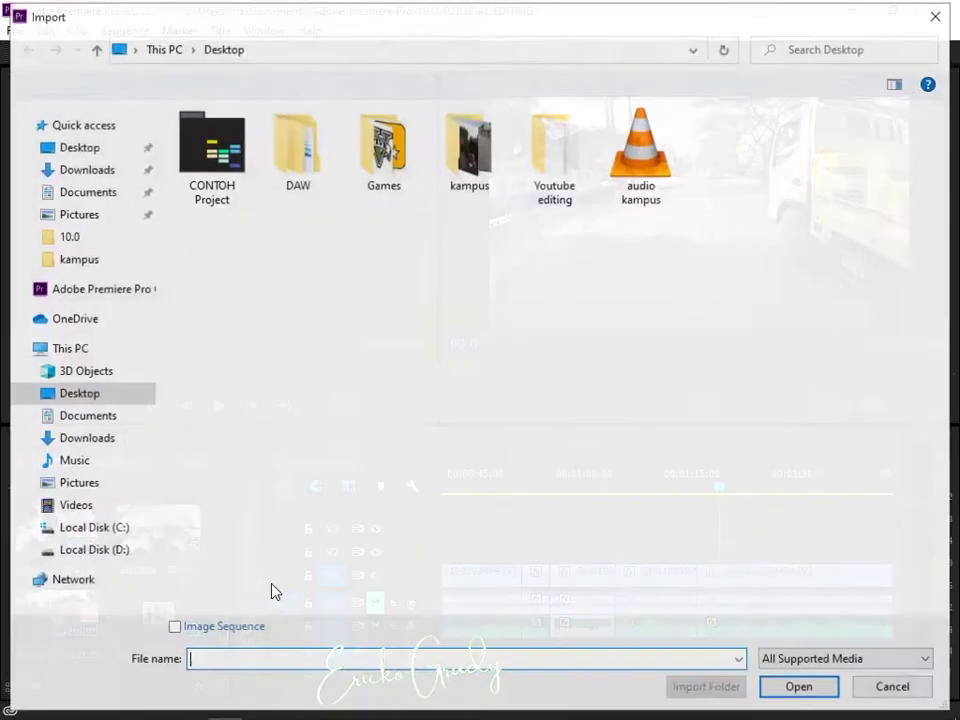
double_click(462, 133)
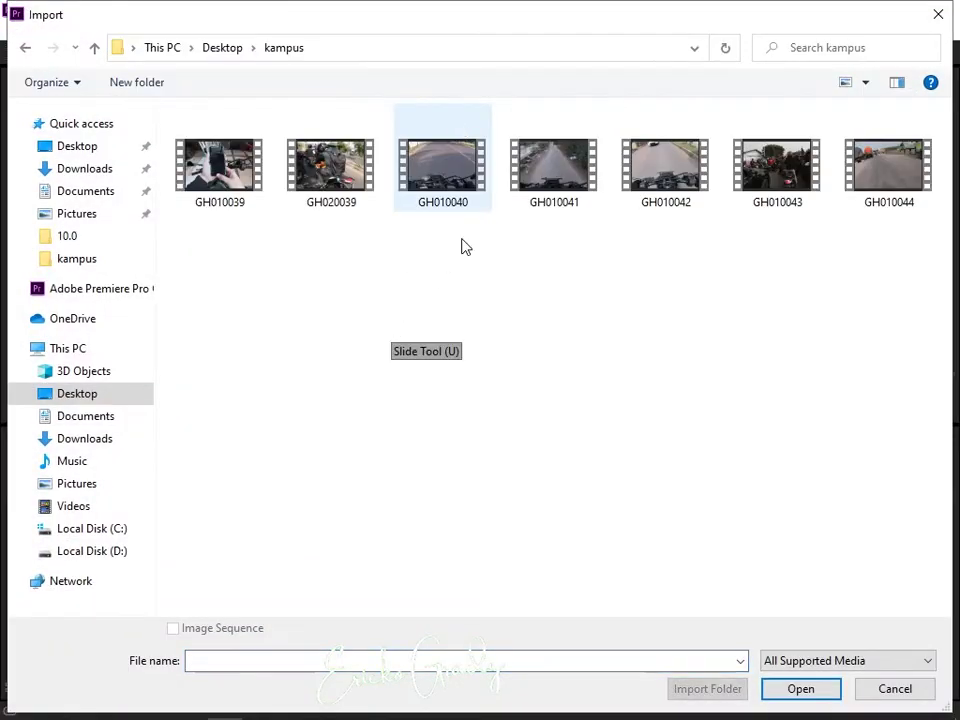
right_click(461, 317)
mouse_move(560, 348)
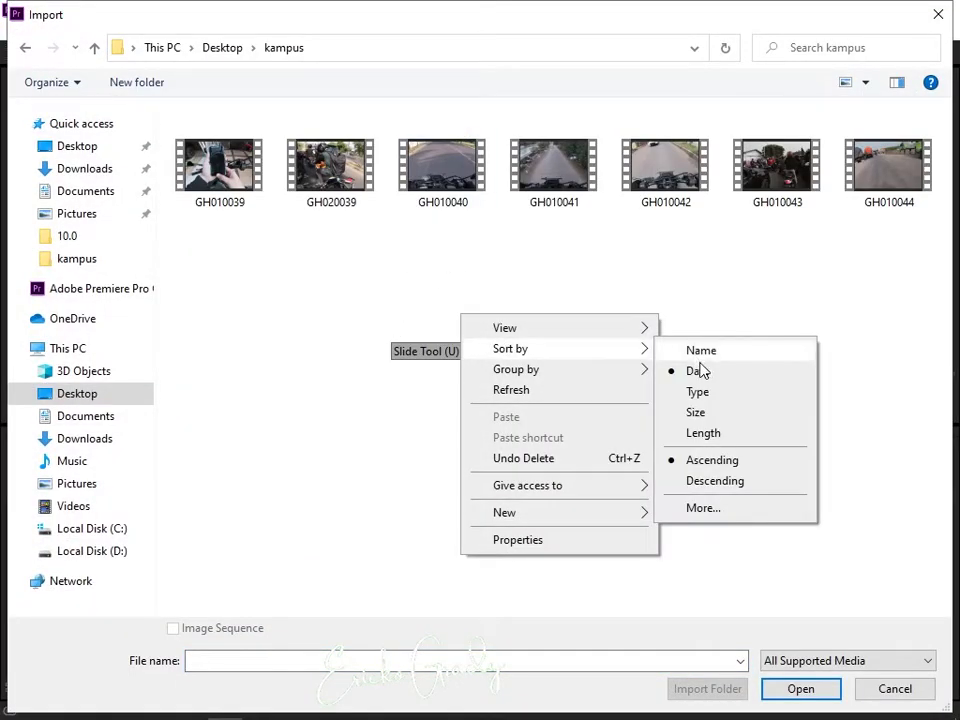
left_click(699, 371)
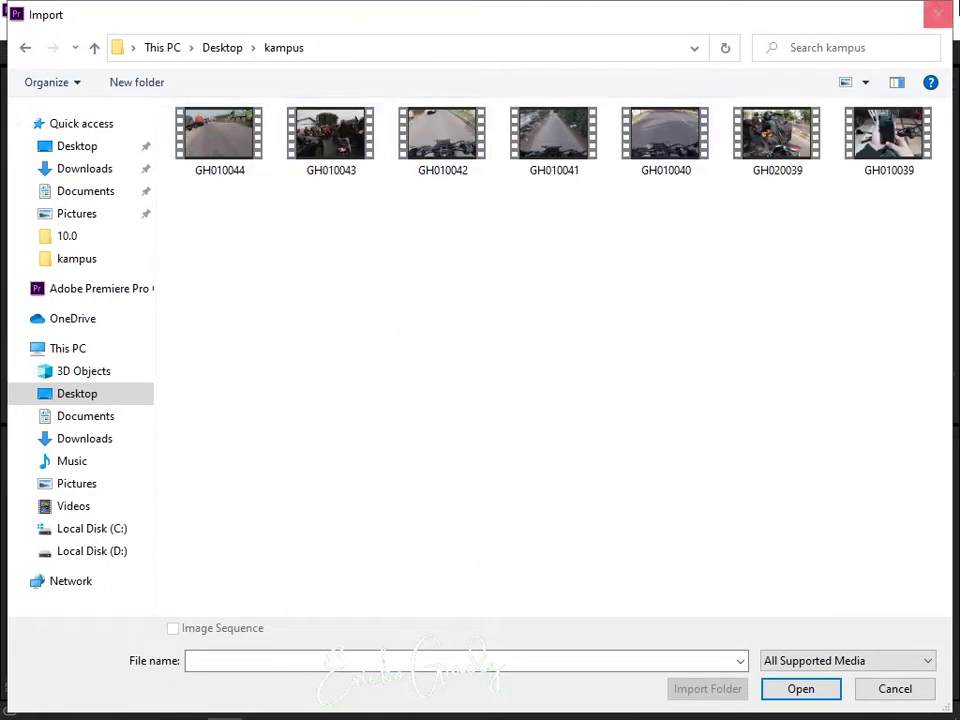
left_click(937, 13)
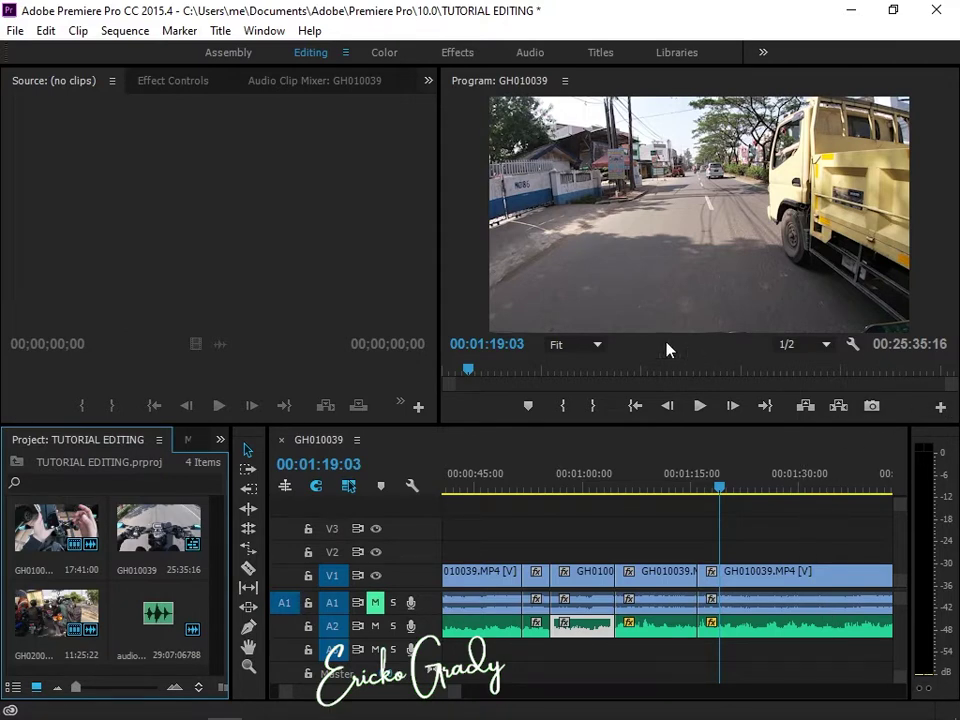
Step: Examine the Reverb, Noise Reduction/Restoration, and Filter and EQ effects offered for the Audio 2 track in the Audio workspace, and return to Editing
left_click(530, 53)
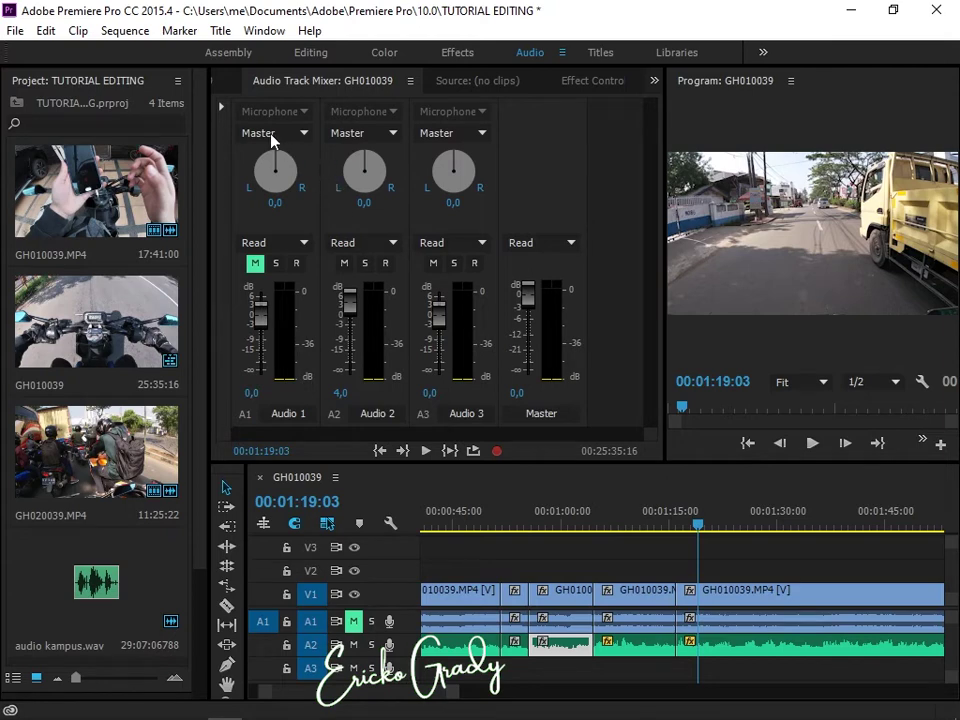
left_click(222, 106)
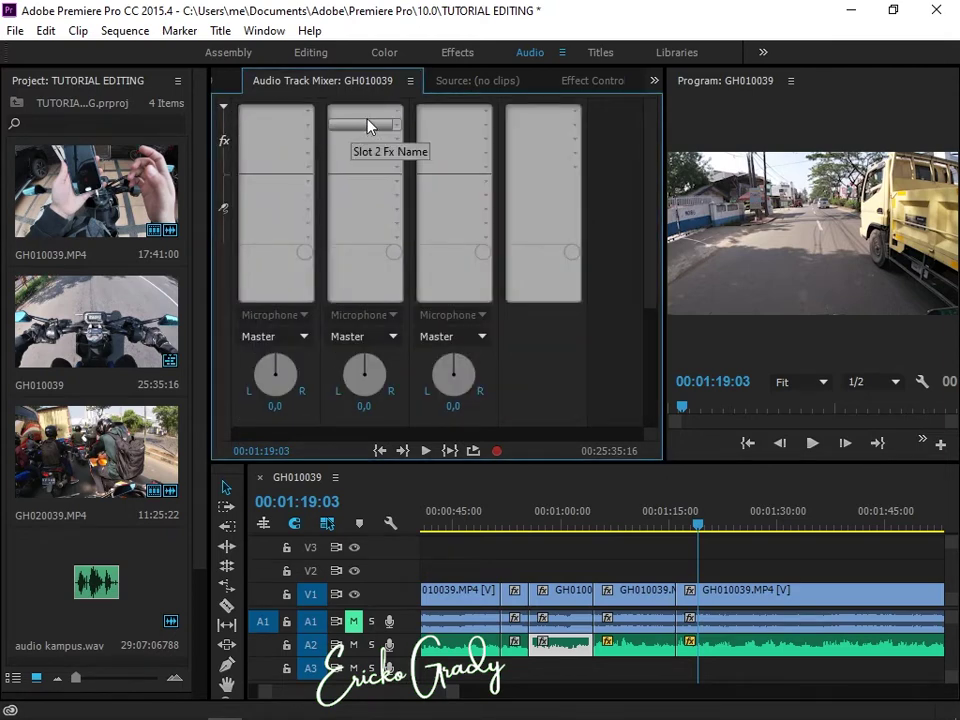
left_click(395, 114)
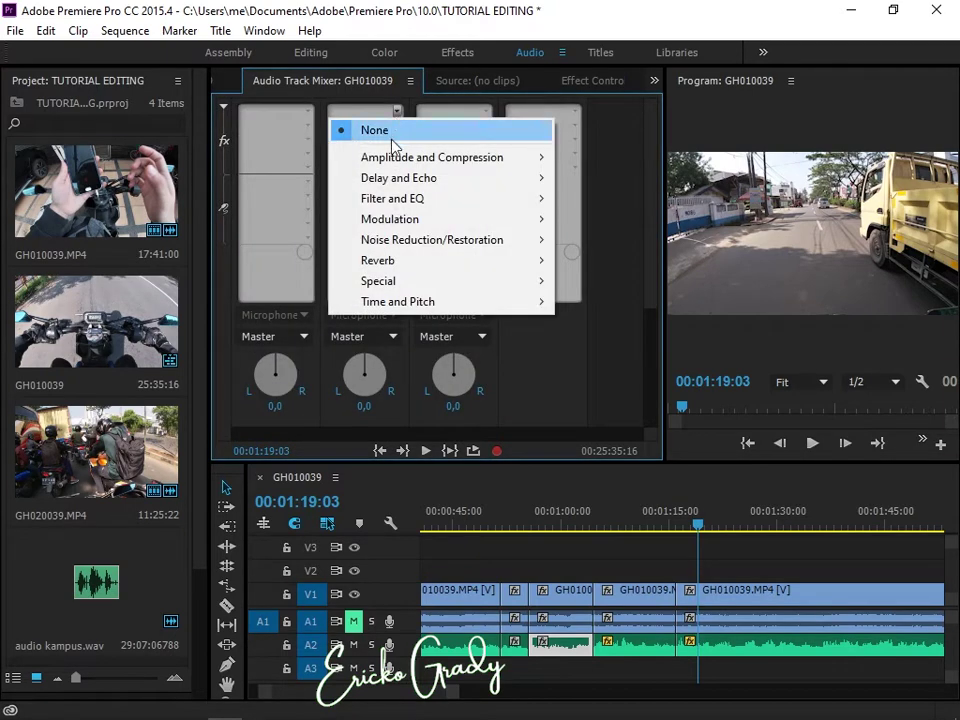
mouse_move(407, 268)
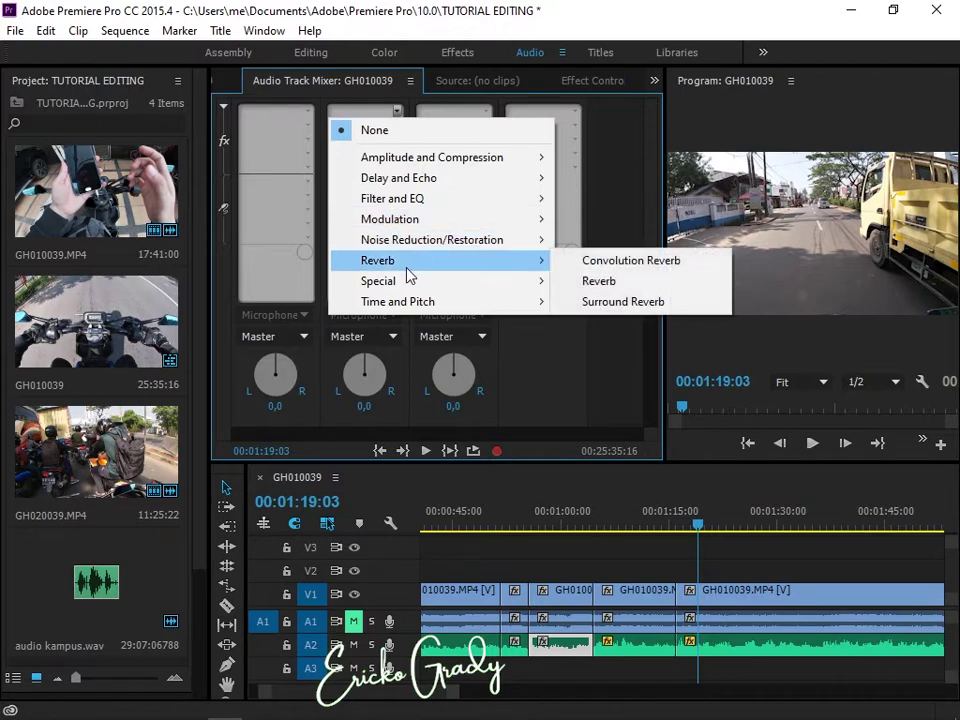
left_click(318, 58)
left_click(318, 58)
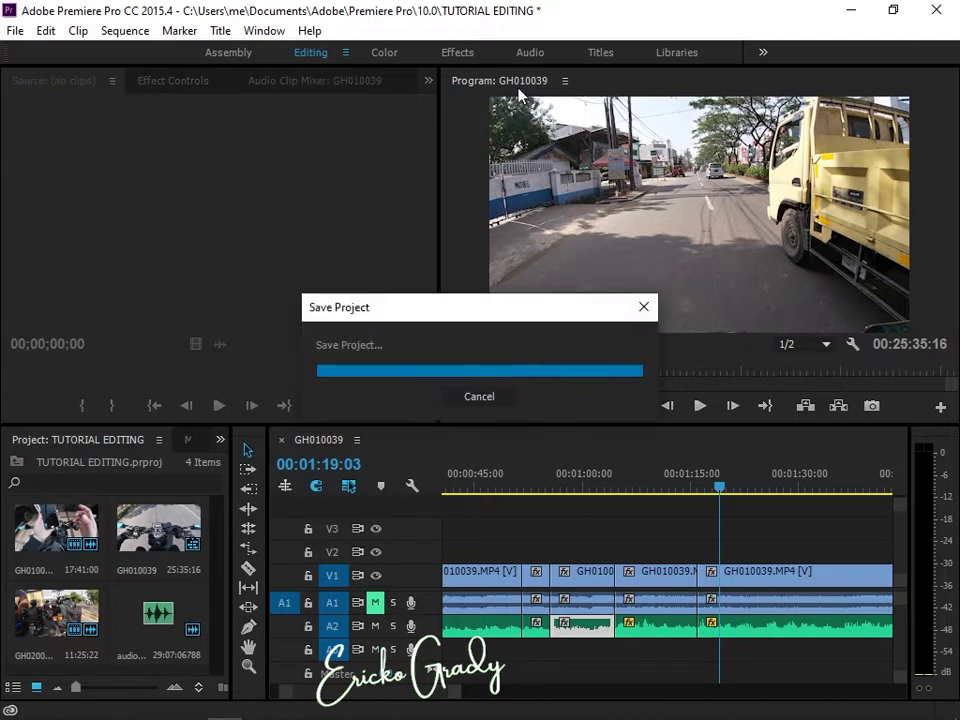
left_click(522, 55)
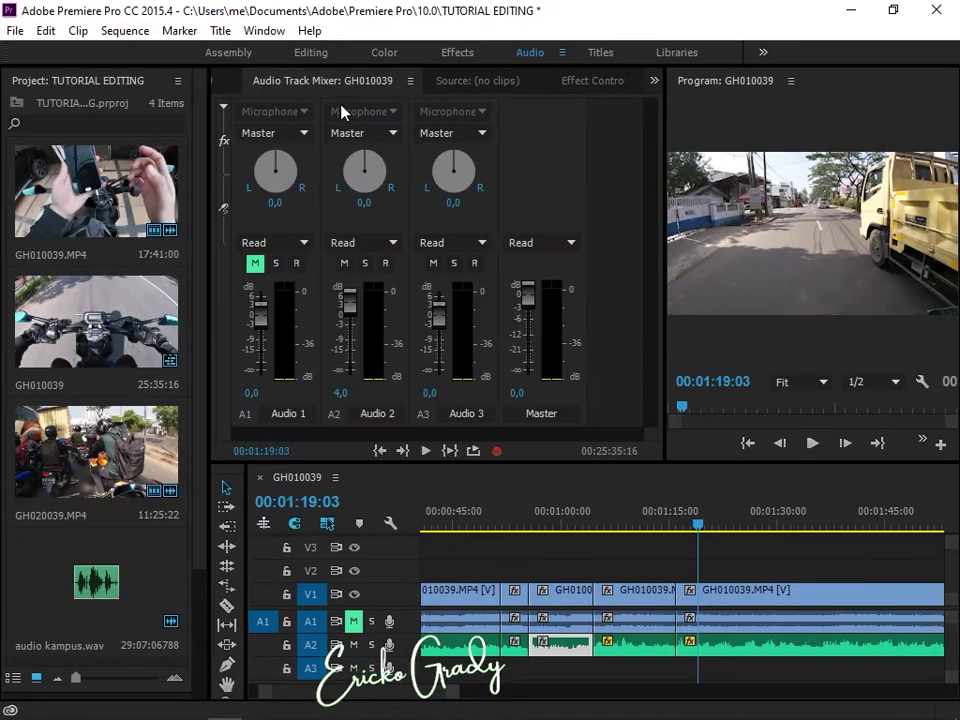
left_click(223, 106)
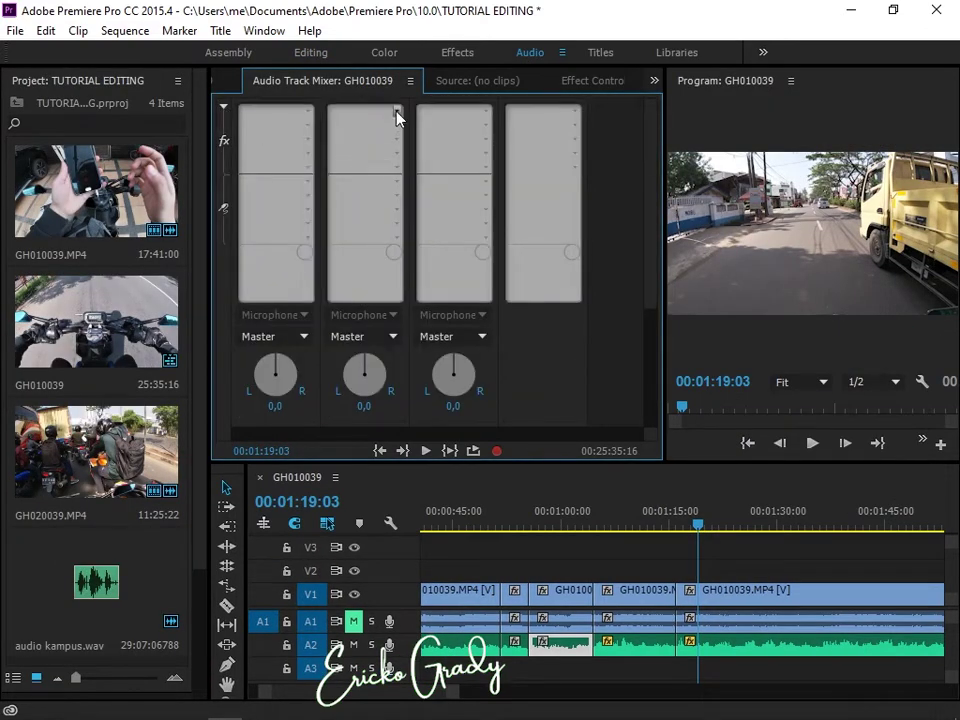
left_click(397, 115)
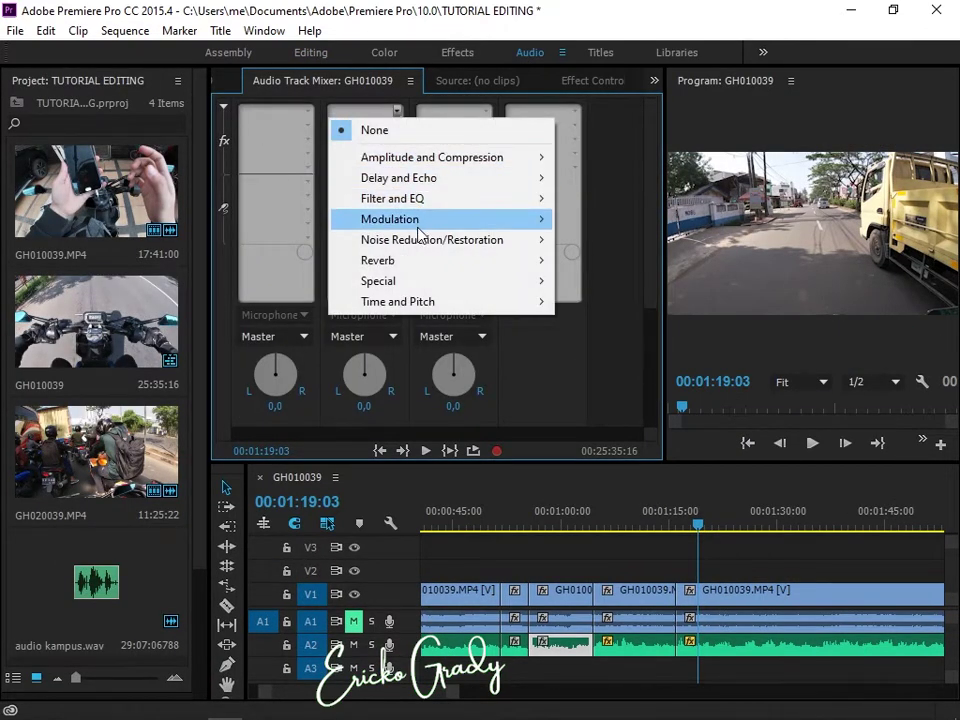
mouse_move(420, 240)
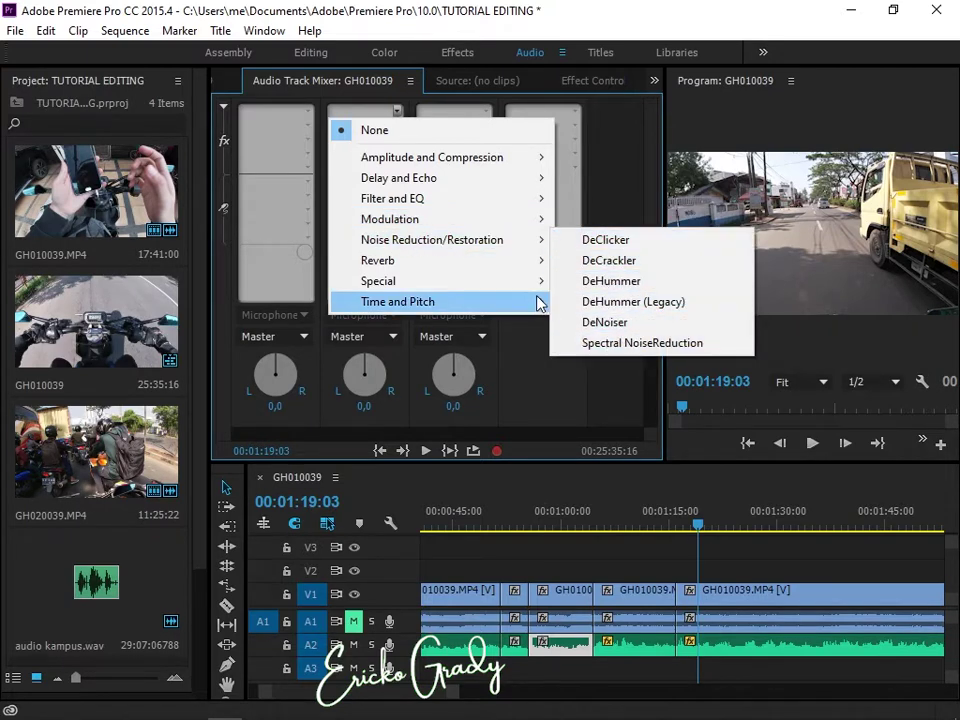
mouse_move(466, 210)
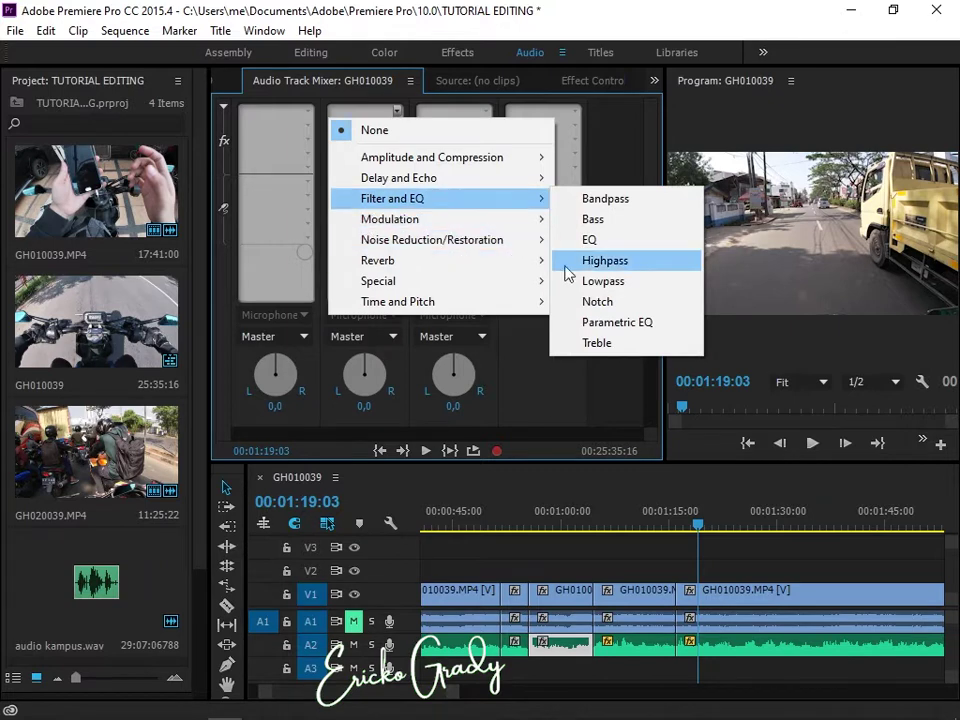
left_click(302, 60)
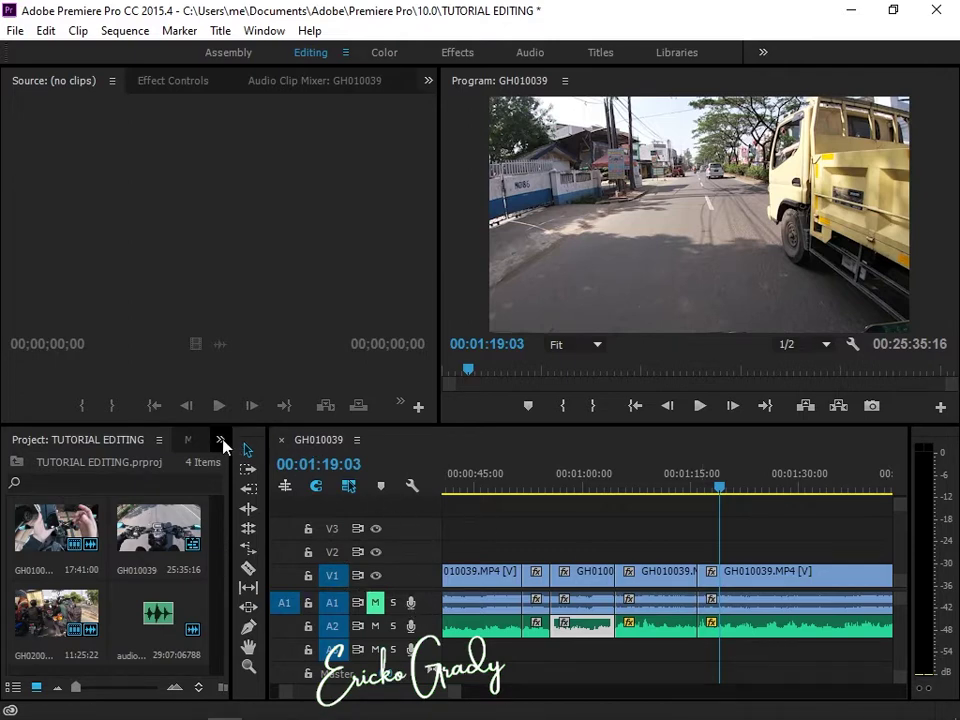
Step: Apply the Dip to Black dissolve transition to the start of the first V1 clip at 00:00:00:00
left_click(636, 408)
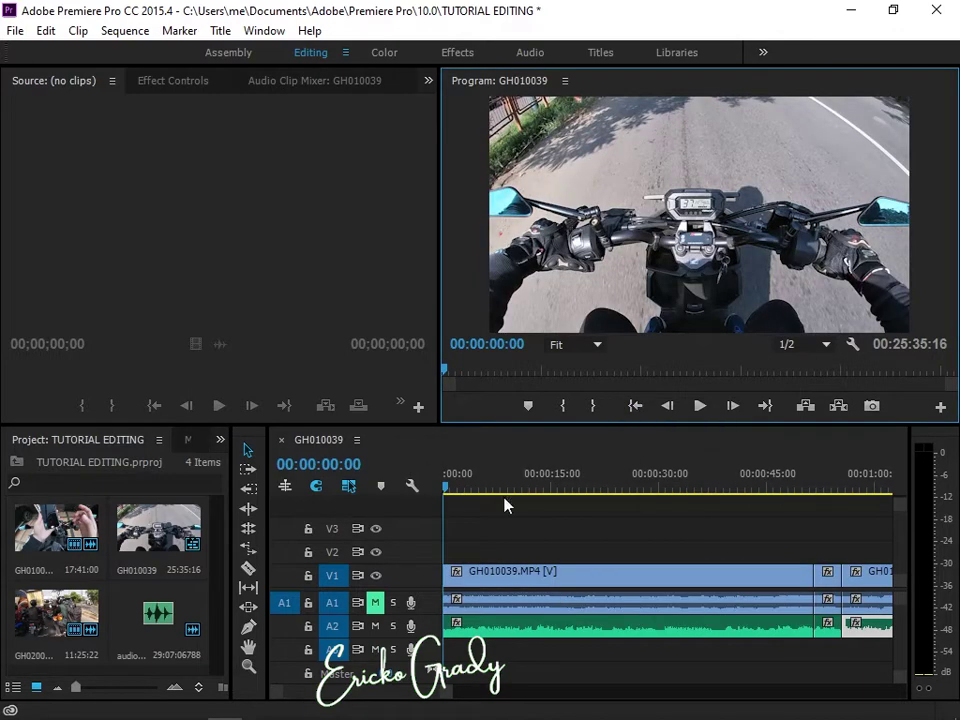
left_click(220, 439)
left_click(251, 545)
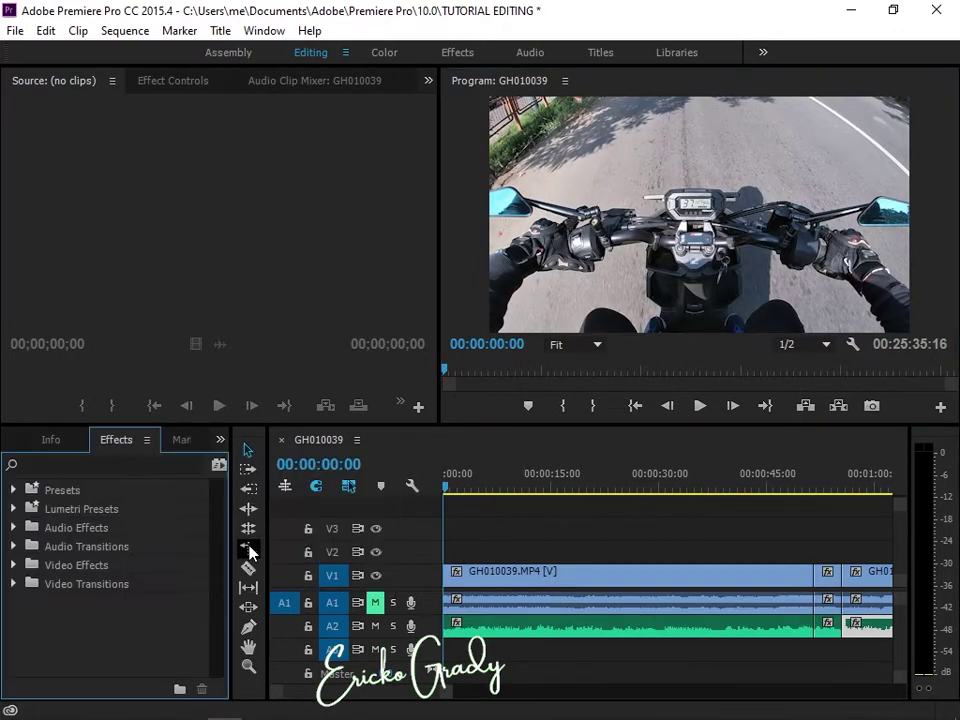
double_click(160, 584)
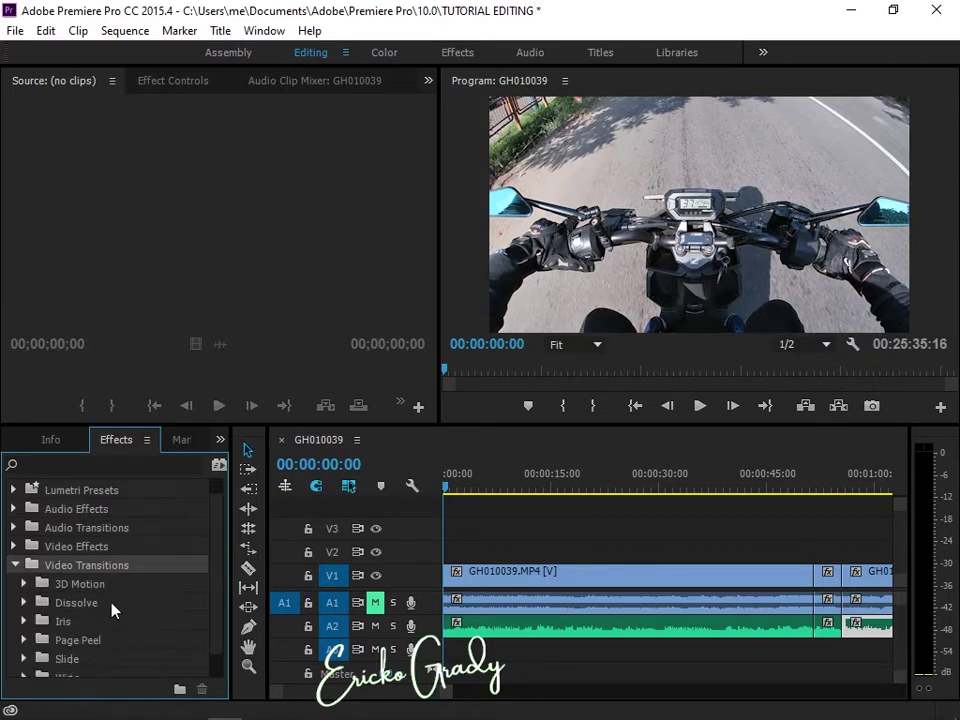
double_click(113, 604)
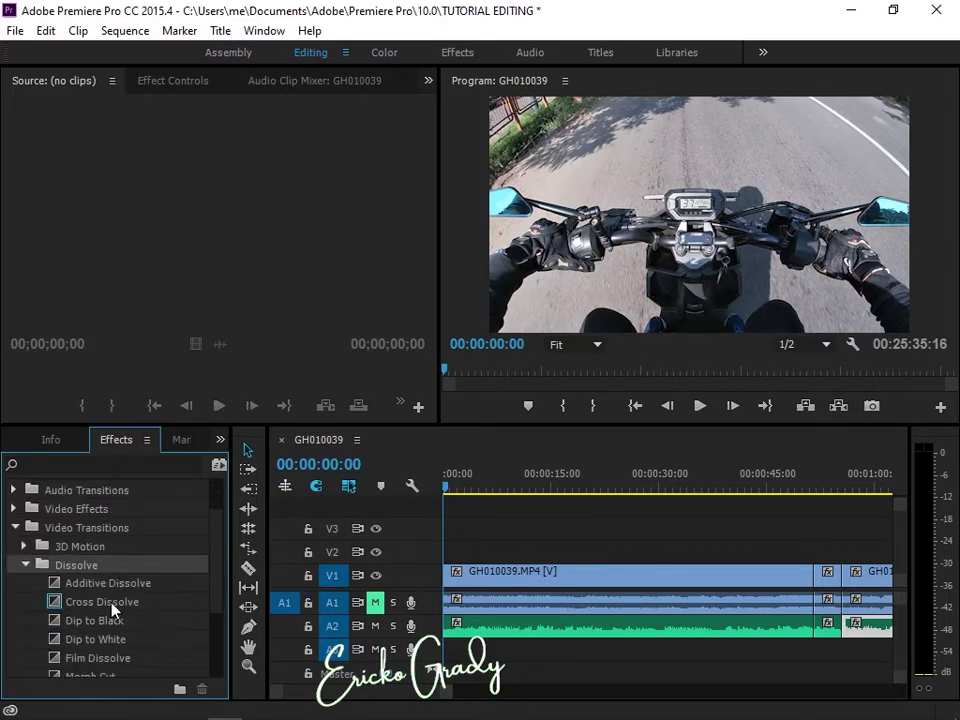
left_click_drag(109, 626, 455, 575)
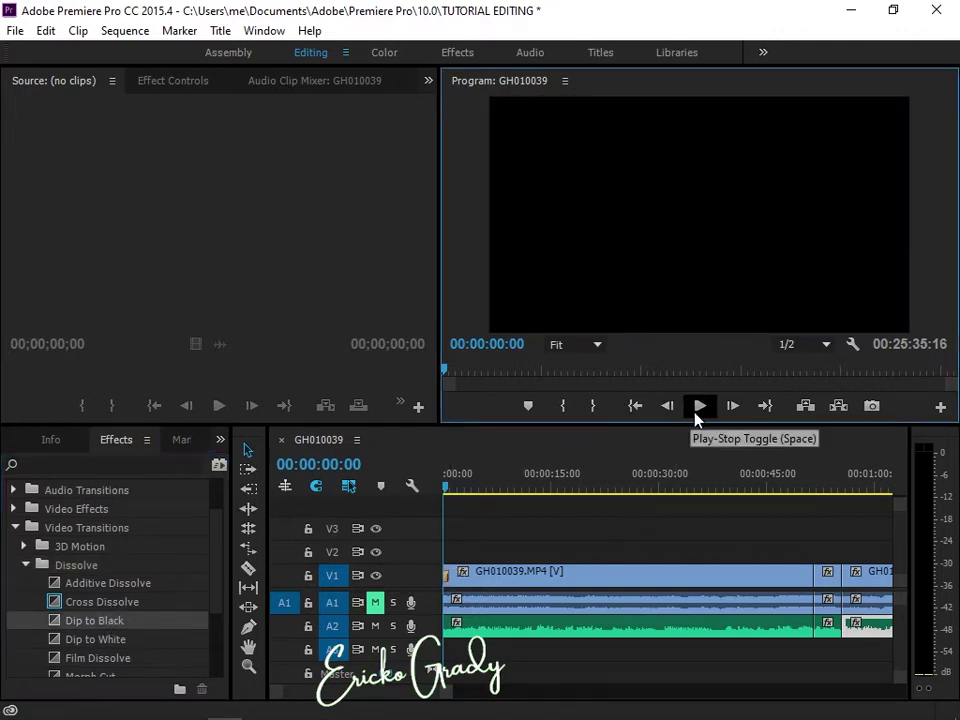
Step: Play the opening twice from the sequence start to check the Dip to Black transition
left_click(696, 416)
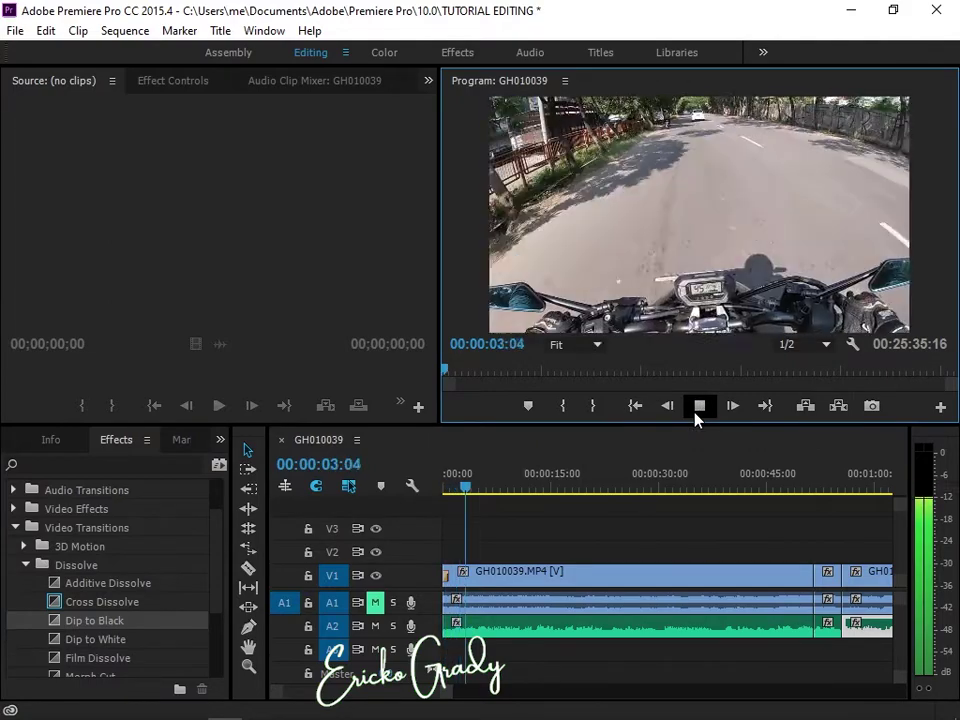
left_click(698, 406)
left_click(636, 406)
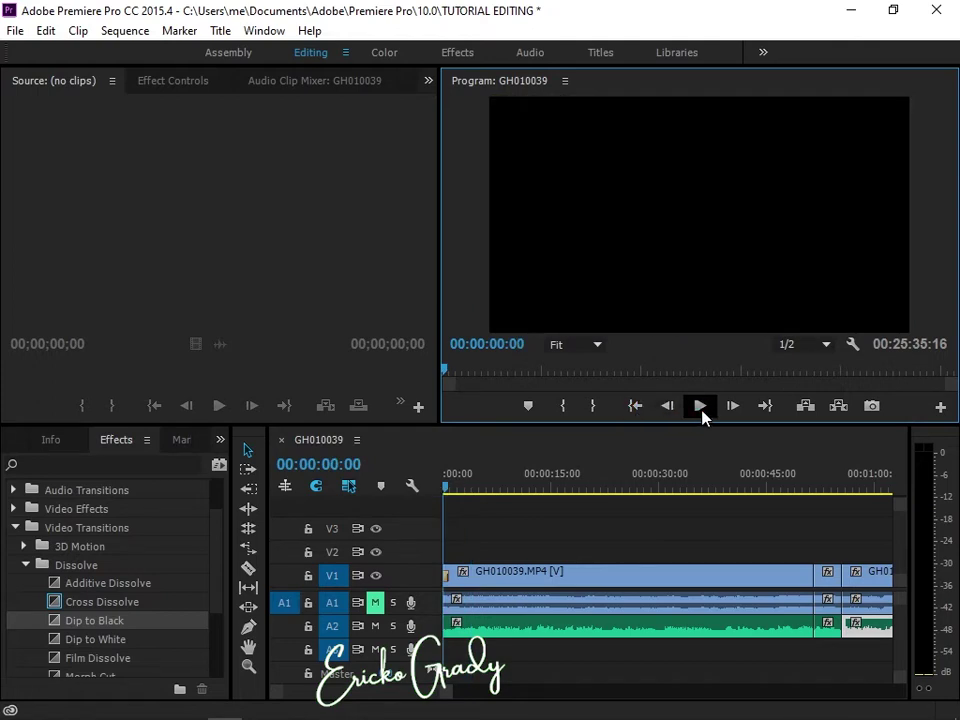
left_click(699, 406)
left_click(699, 406)
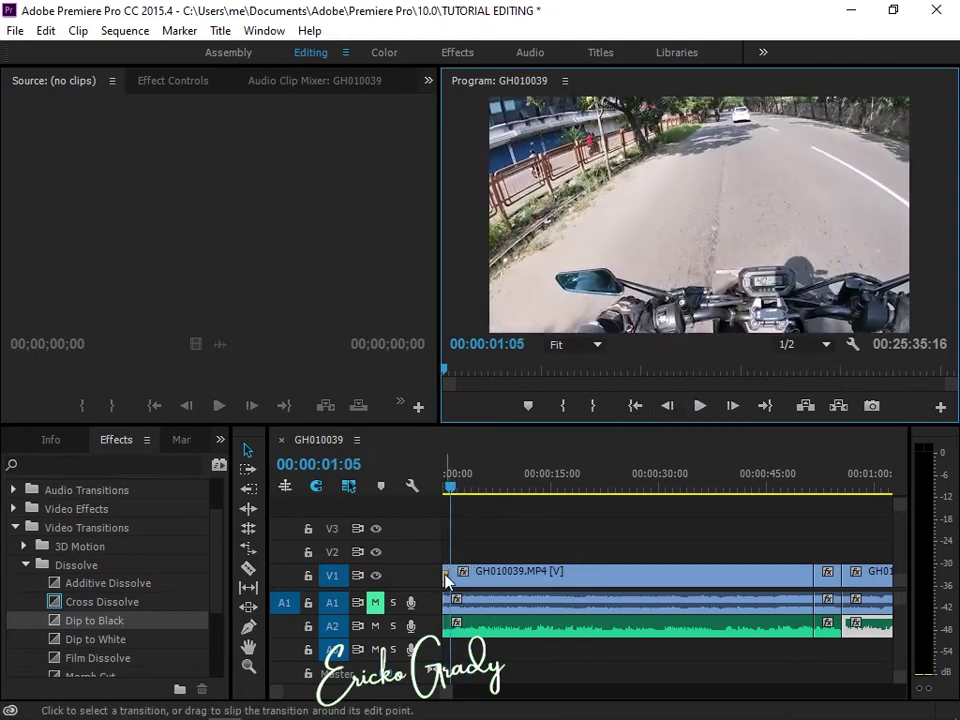
Step: Play the opening with the first V1 clip's Dip to Black transition removed, and reapply the transition at the clip's start
left_click(472, 558)
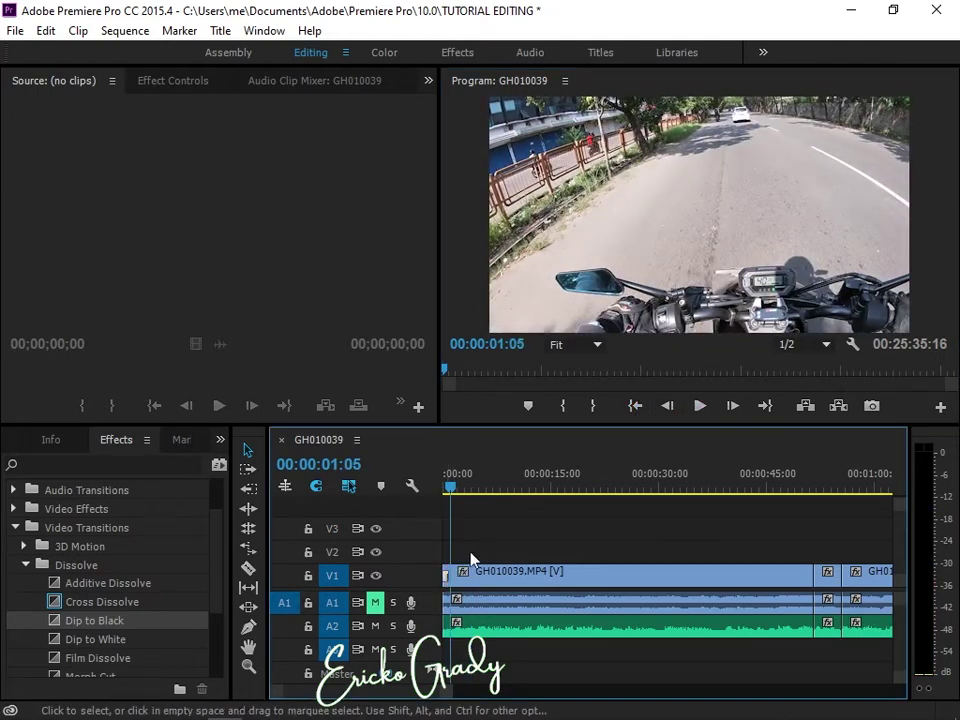
left_click(636, 406)
left_click(698, 406)
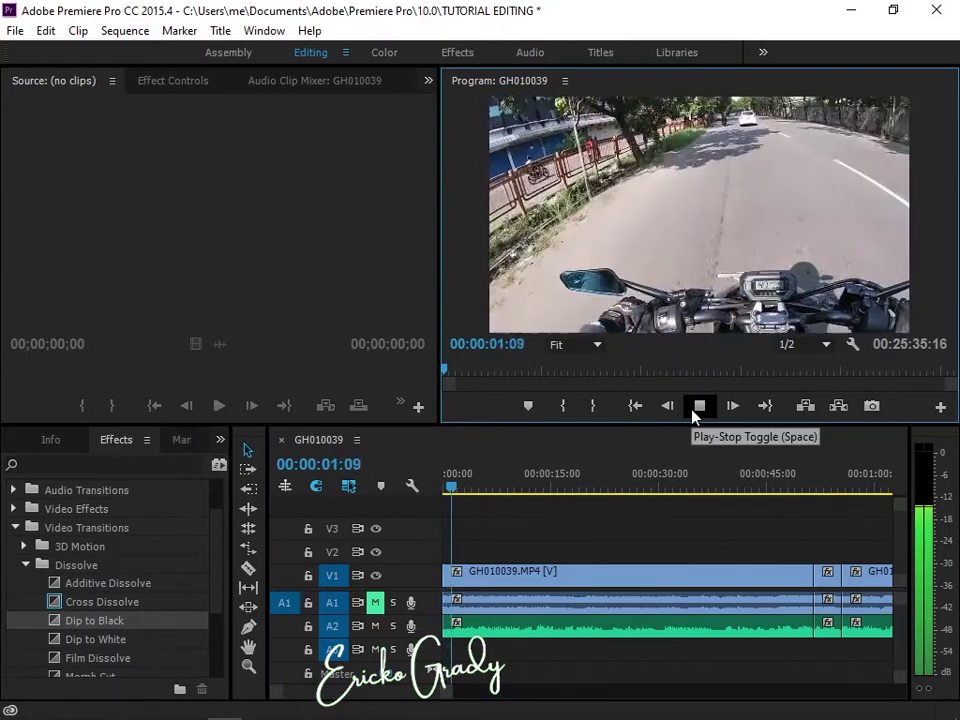
left_click(693, 410)
mouse_move(80, 620)
left_mouse_down()
mouse_move(414, 596)
mouse_move(448, 573)
left_mouse_up()
Step: Apply the Constant Power crossfade to the start of the first A2 audio clip
scroll(95, 515, "up", 2)
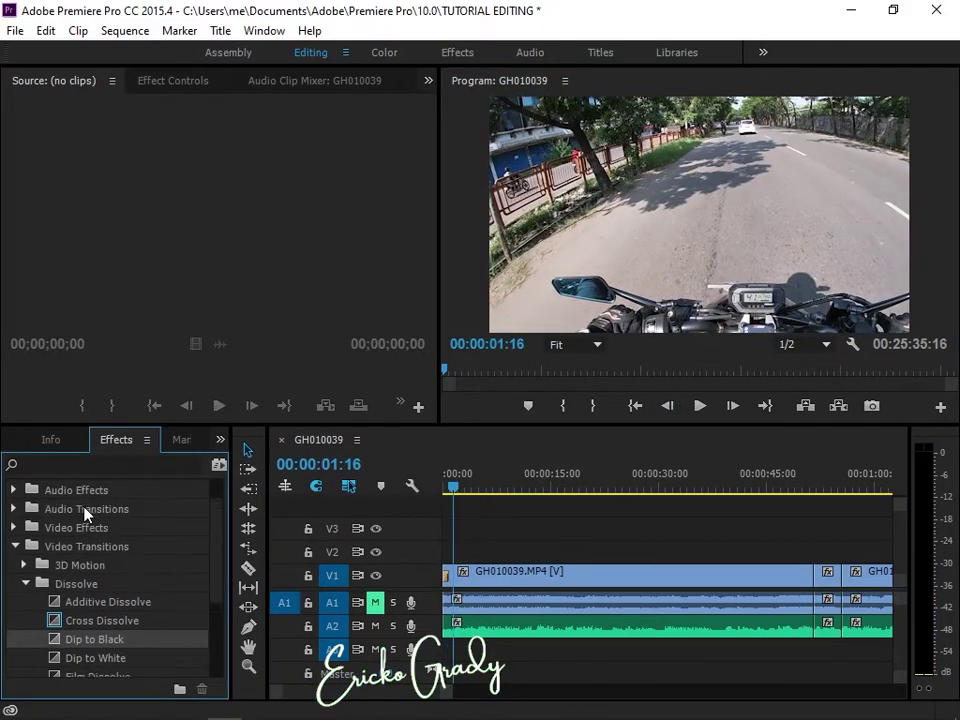
double_click(100, 529)
double_click(97, 548)
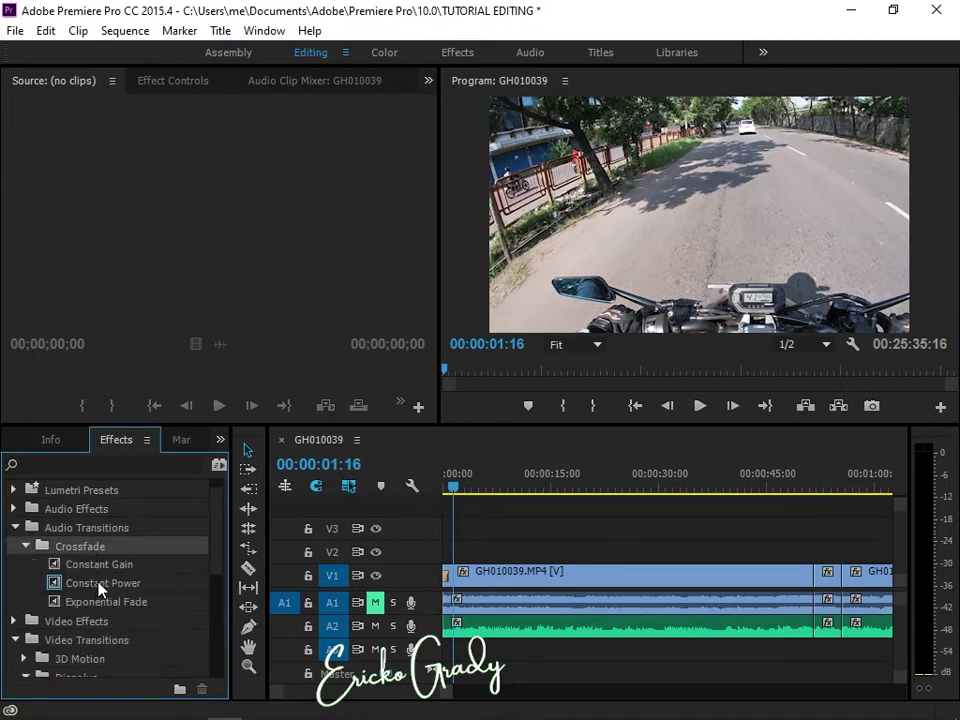
left_click_drag(100, 588, 600, 548)
Step: Play the opening from the sequence start to check the Constant Power fade-in on A2
left_click(635, 407)
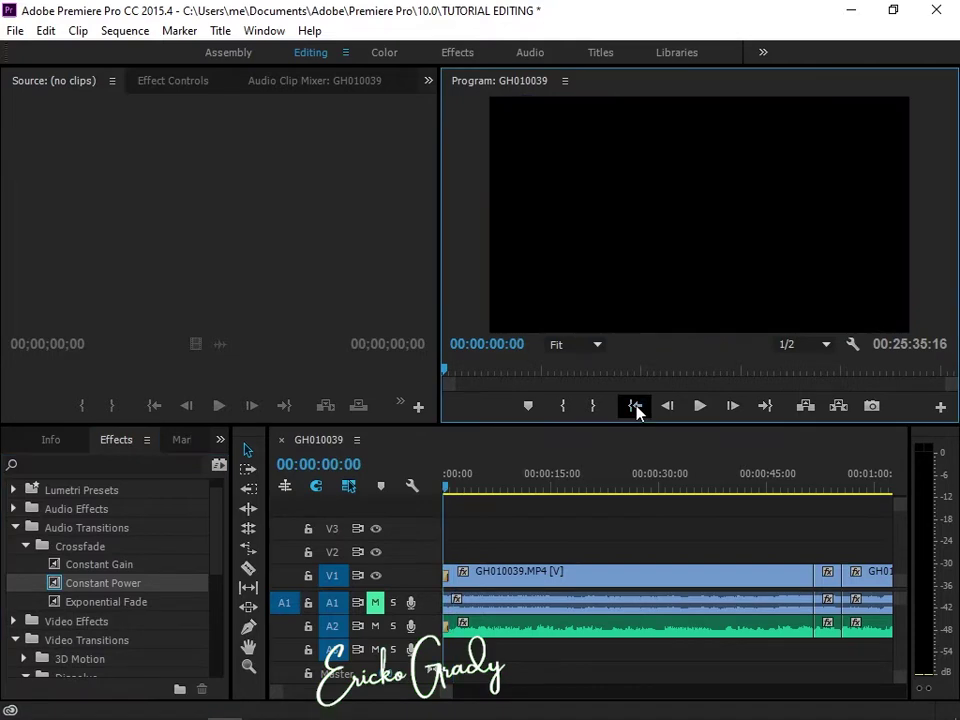
left_click(697, 410)
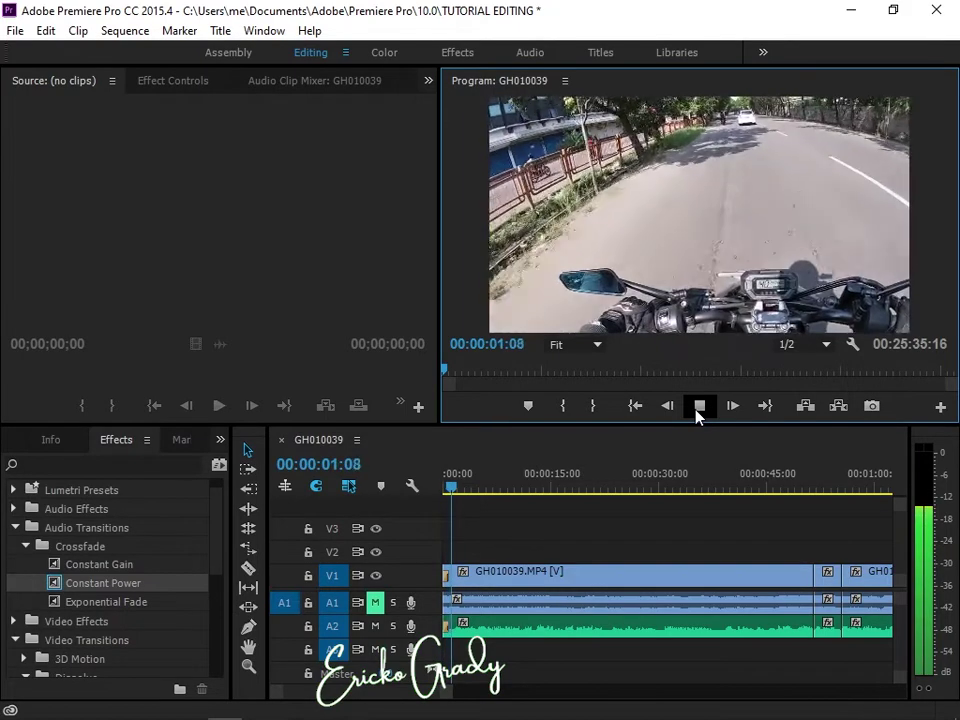
left_click(697, 410)
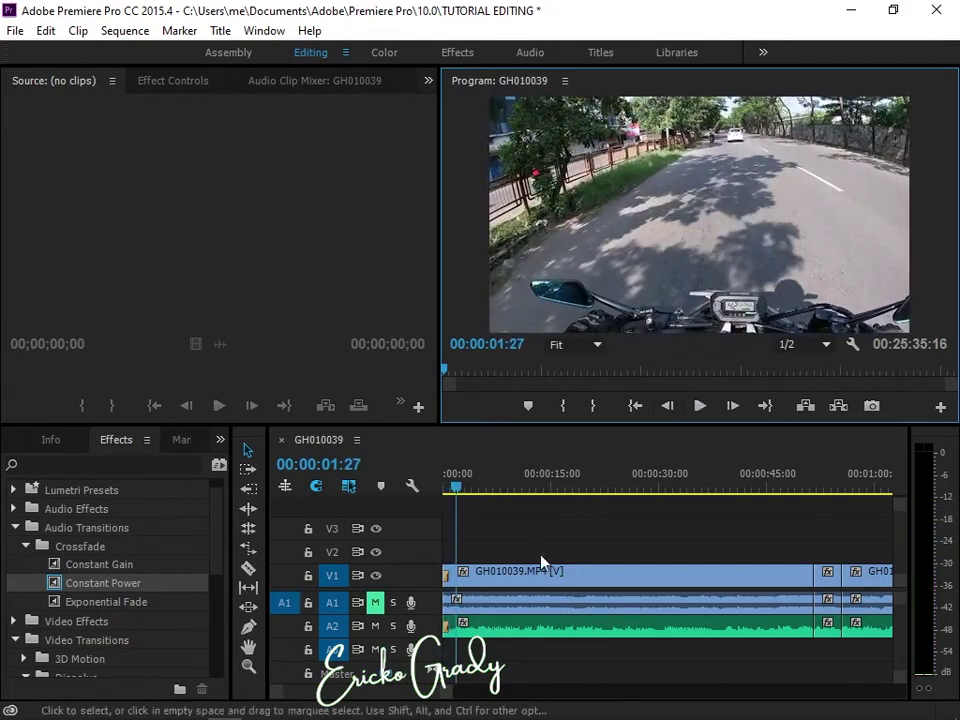
Step: Play the opening with the A2 clip's Constant Power fade deleted, and reapply the fade at the clip's start
left_click(445, 629)
key("Delete")
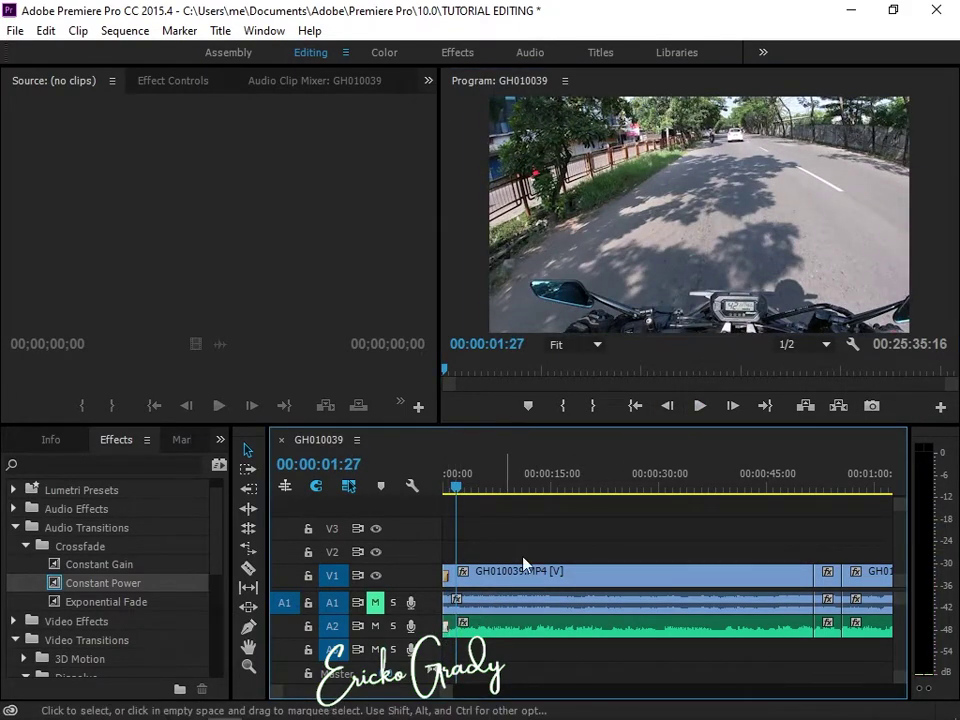
left_click(635, 406)
left_click(699, 406)
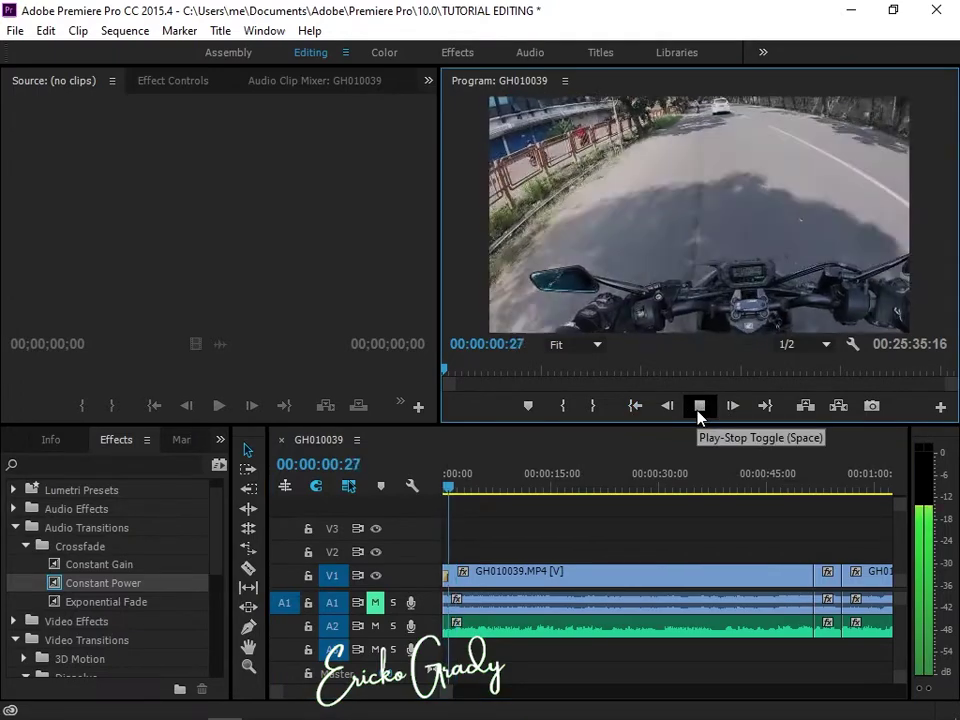
left_click(699, 406)
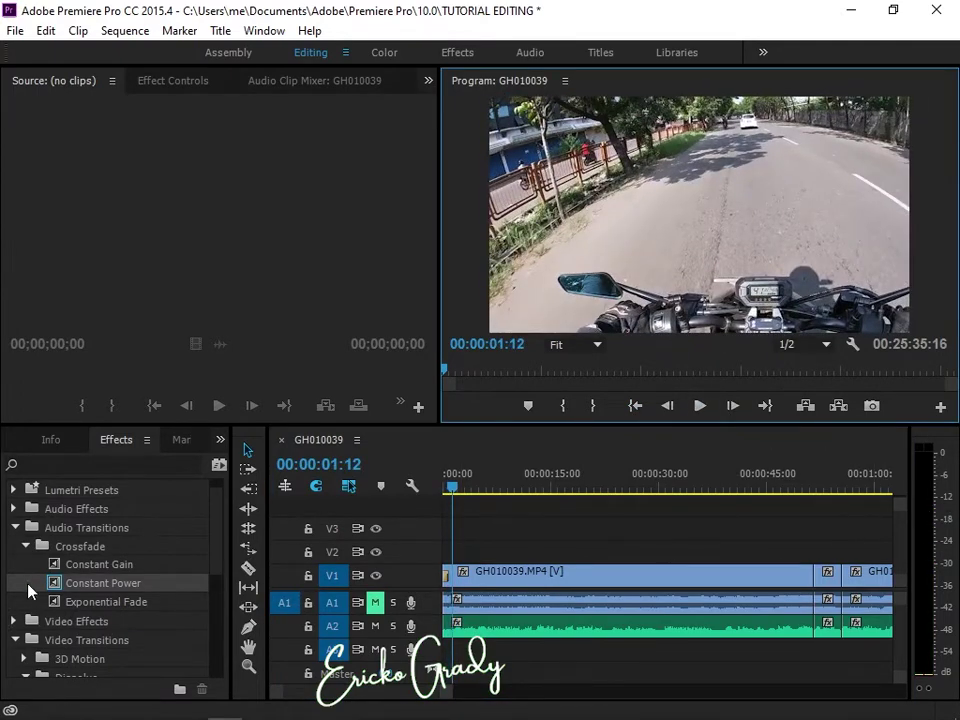
left_click_drag(45, 583, 447, 626)
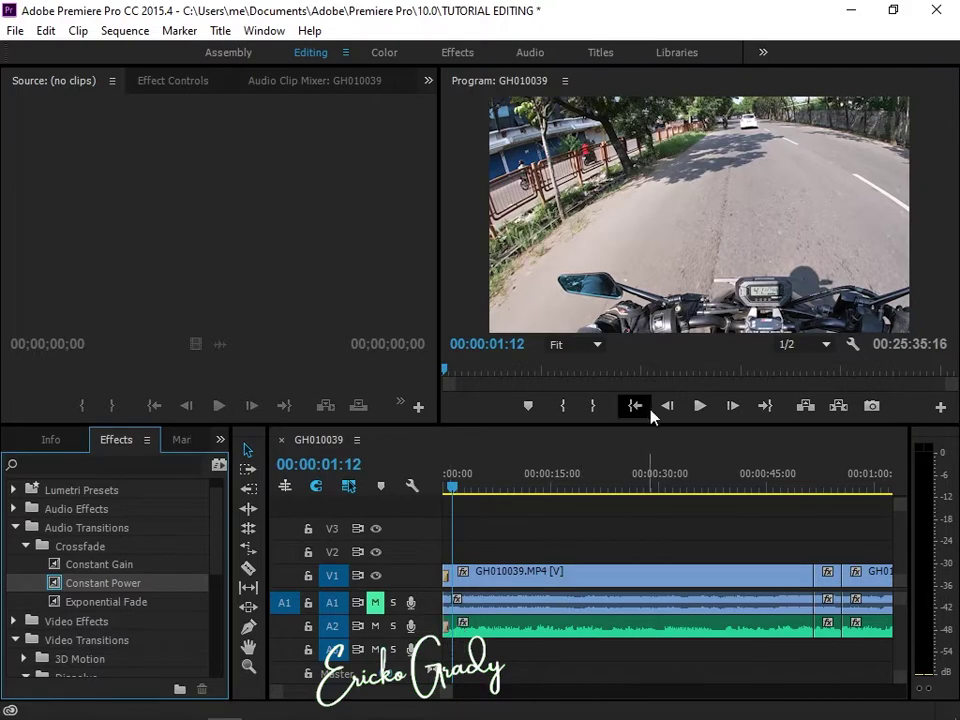
Step: Play the opening again from the sequence start with both the video and audio fades in place
left_click(635, 406)
left_click(699, 406)
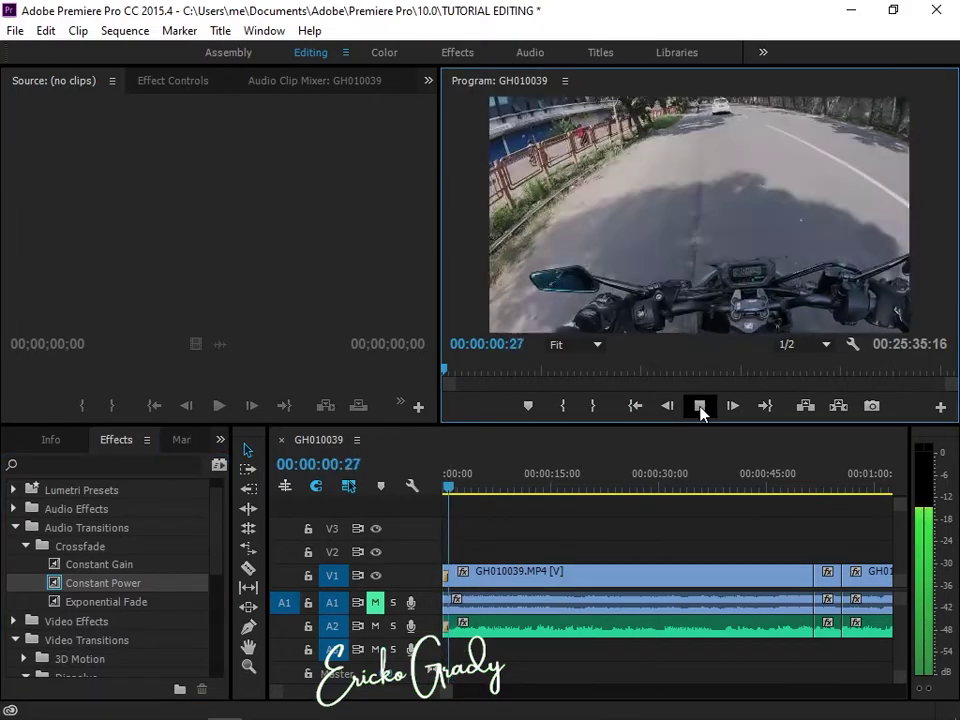
left_click(700, 408)
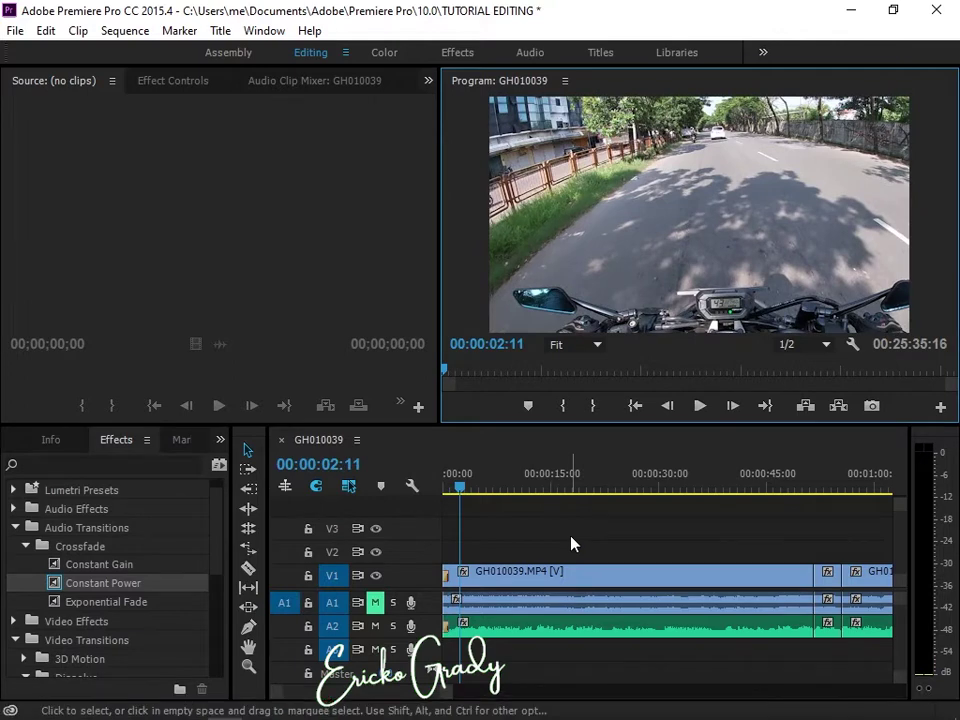
Step: Apply Dip to Black to the end of the last V1 clip and Exponential Fade to the end of the last A2 clip
left_click(764, 406)
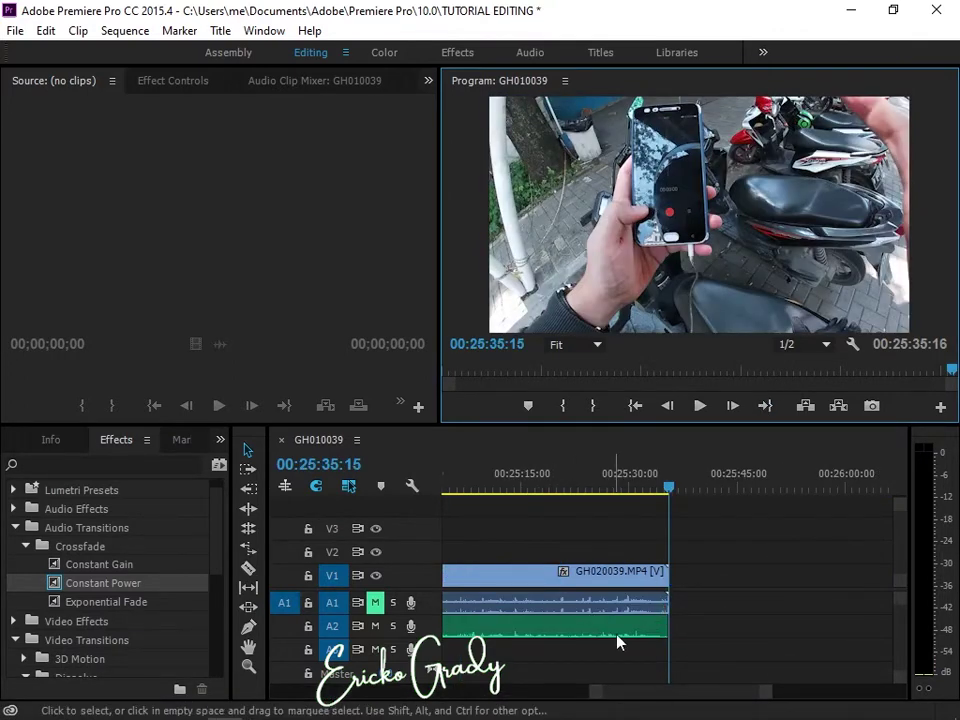
left_click(105, 588)
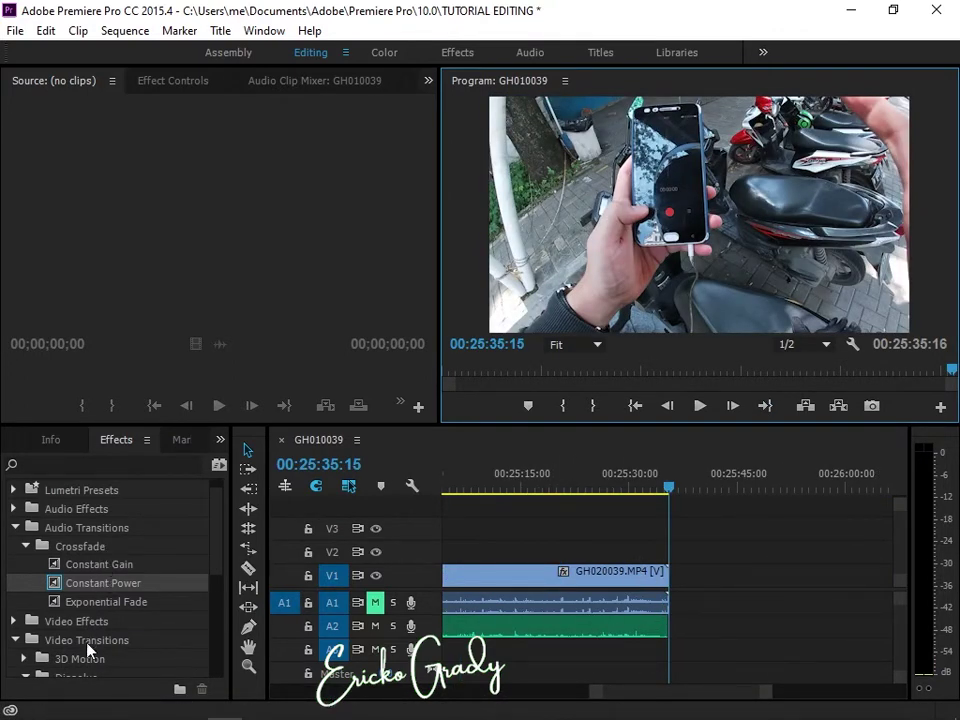
scroll(90, 600, "down", 1)
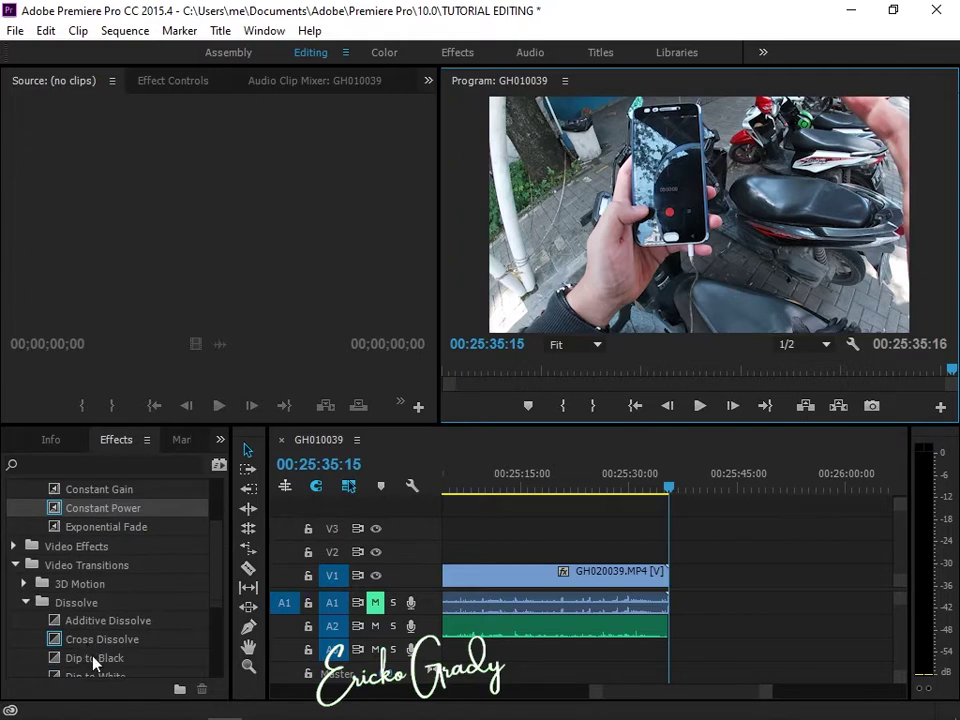
left_click_drag(95, 658, 666, 575)
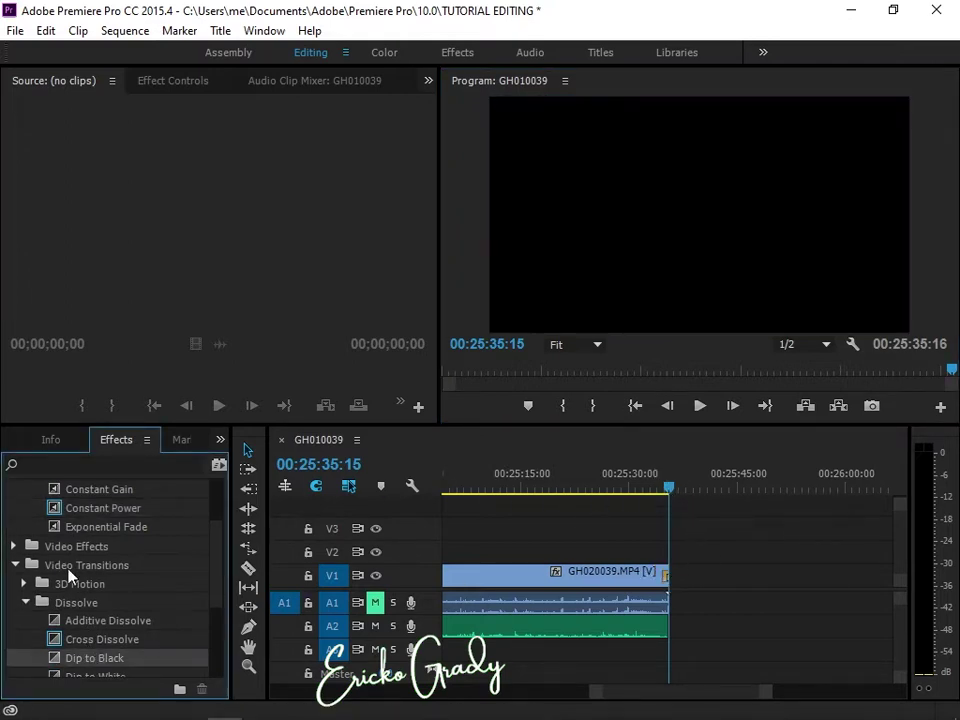
scroll(104, 539, "up", 1)
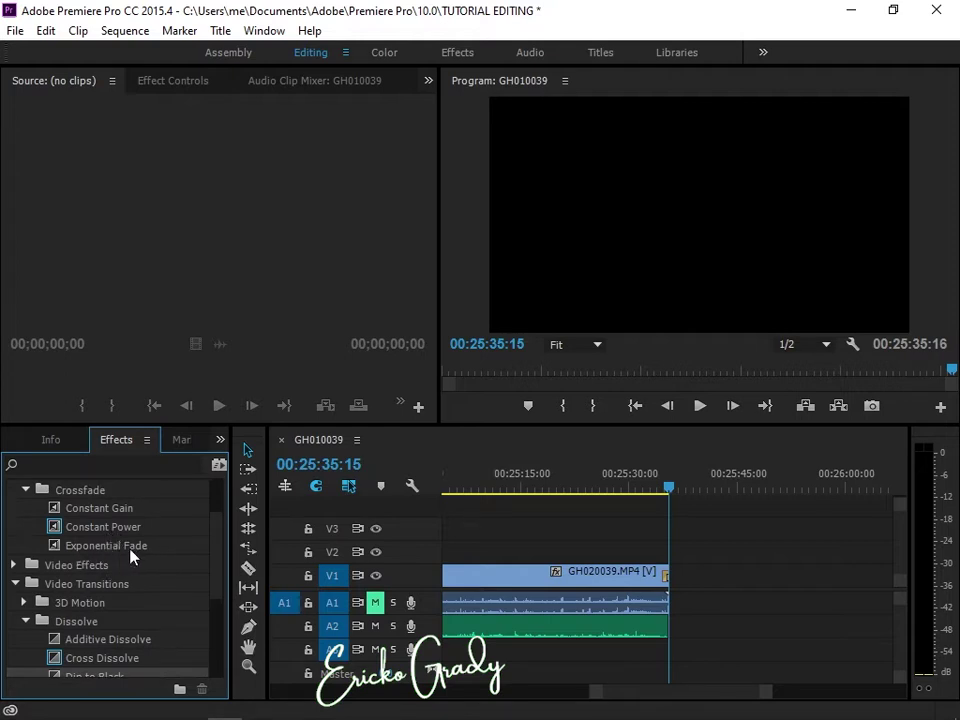
left_click_drag(130, 549, 666, 627)
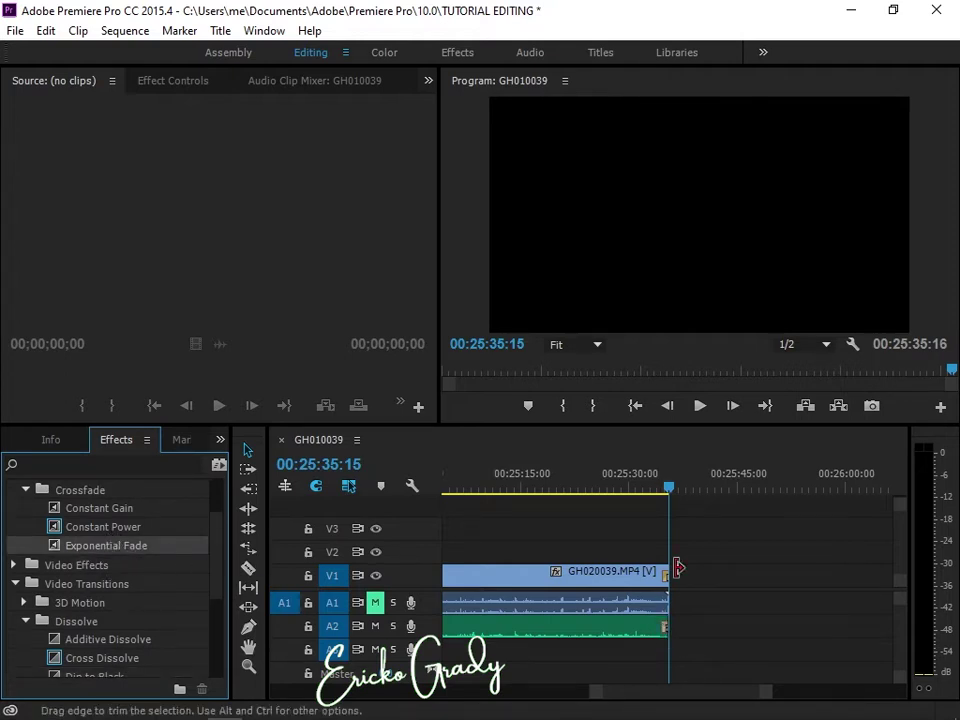
Step: Play the ending from 00:25:33:23 to check the fade-out, and return to the sequence end
left_click_drag(669, 490, 656, 490)
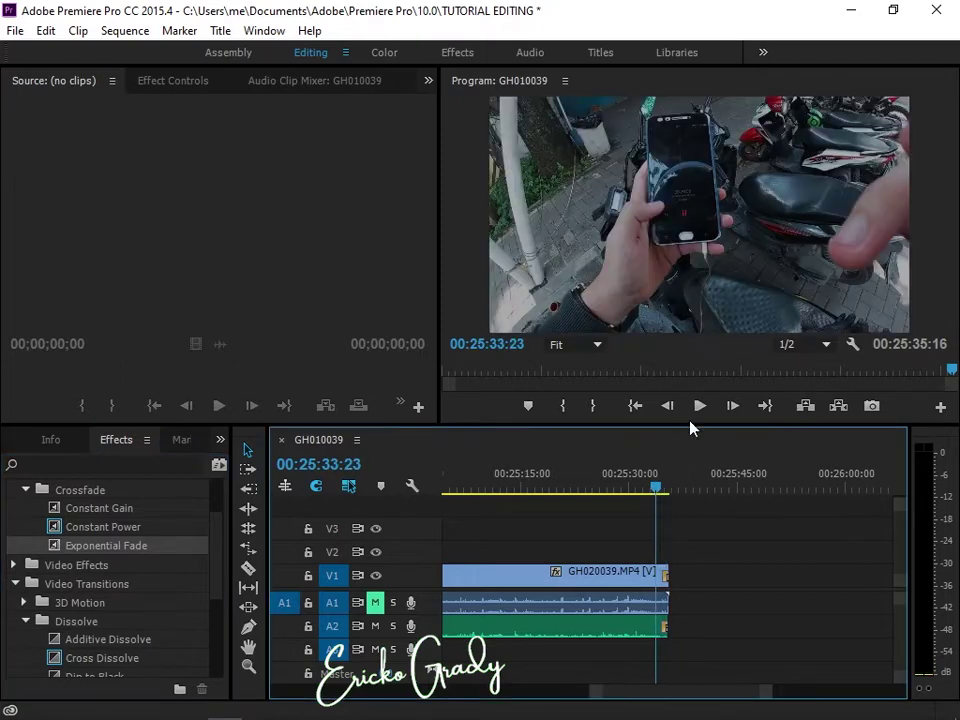
left_click(700, 412)
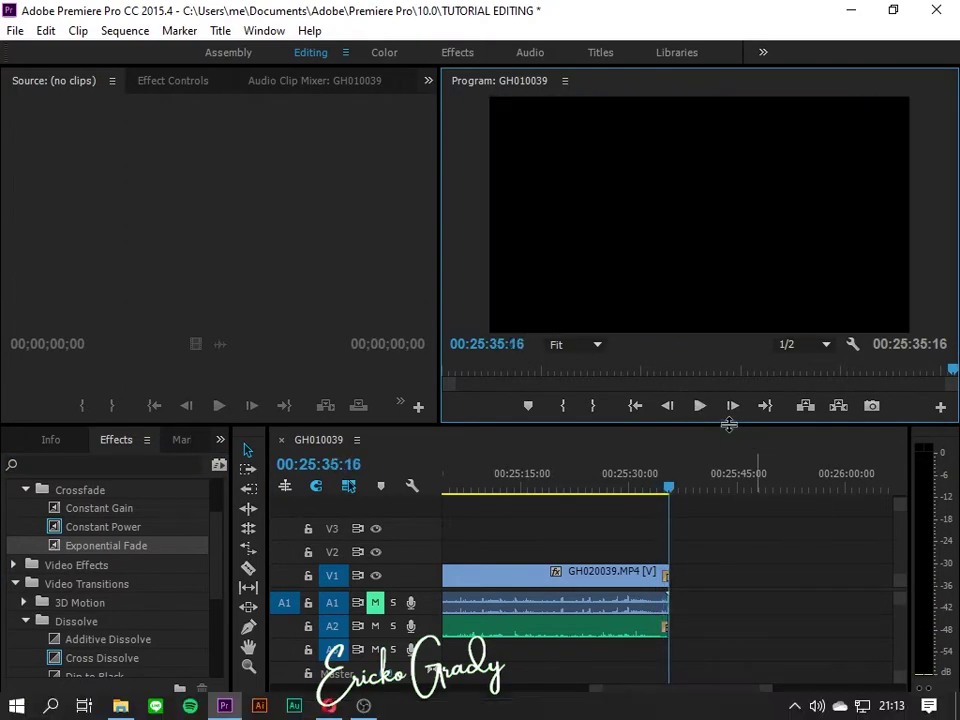
left_click(693, 412)
left_click(693, 412)
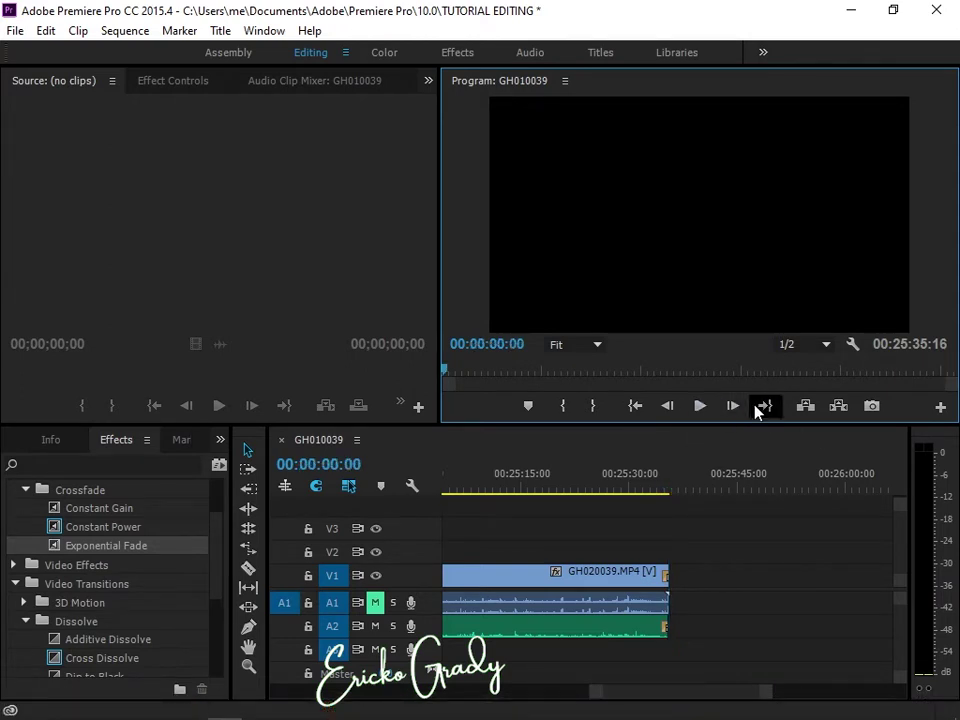
left_click(757, 407)
Step: Delete the Exponential Fade from the end of the last A2 clip and play the ending from 00:25:33:04
left_click(666, 628)
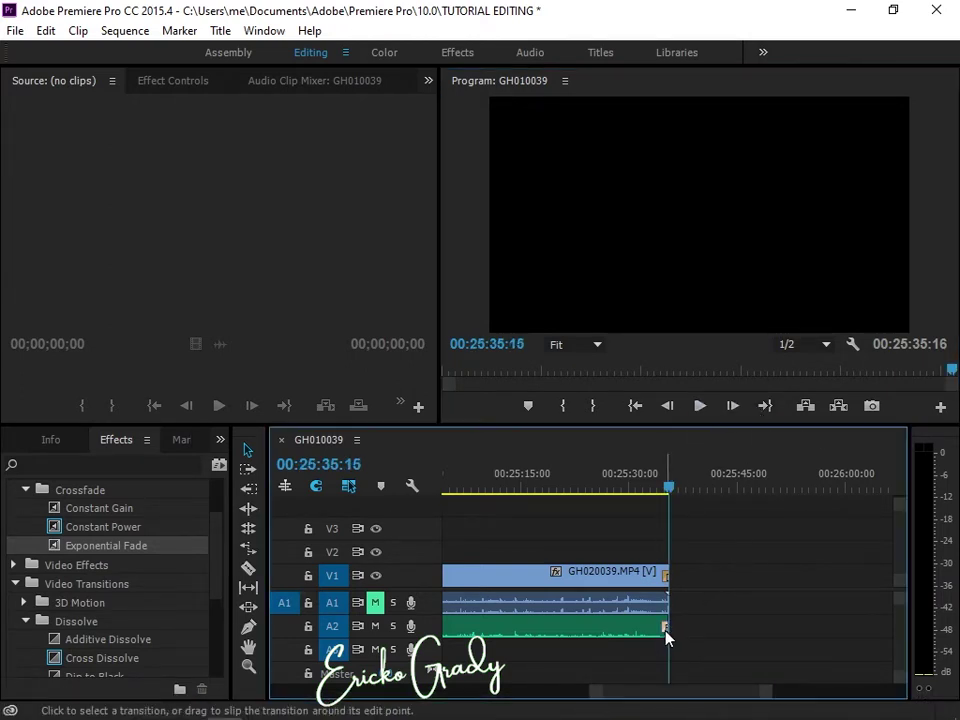
left_click(653, 484)
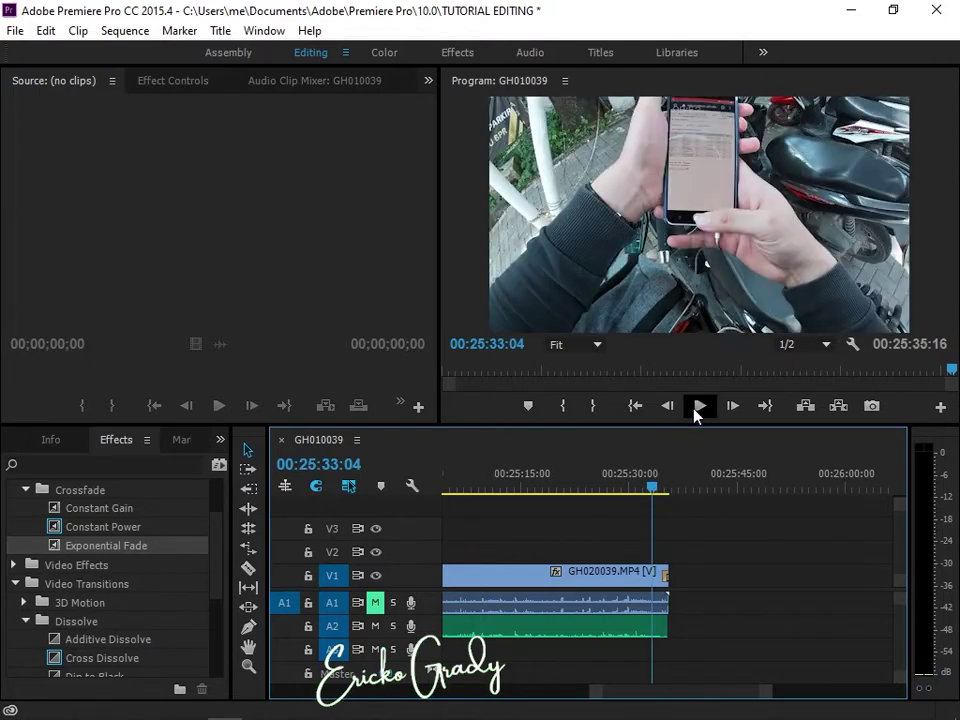
left_click(697, 407)
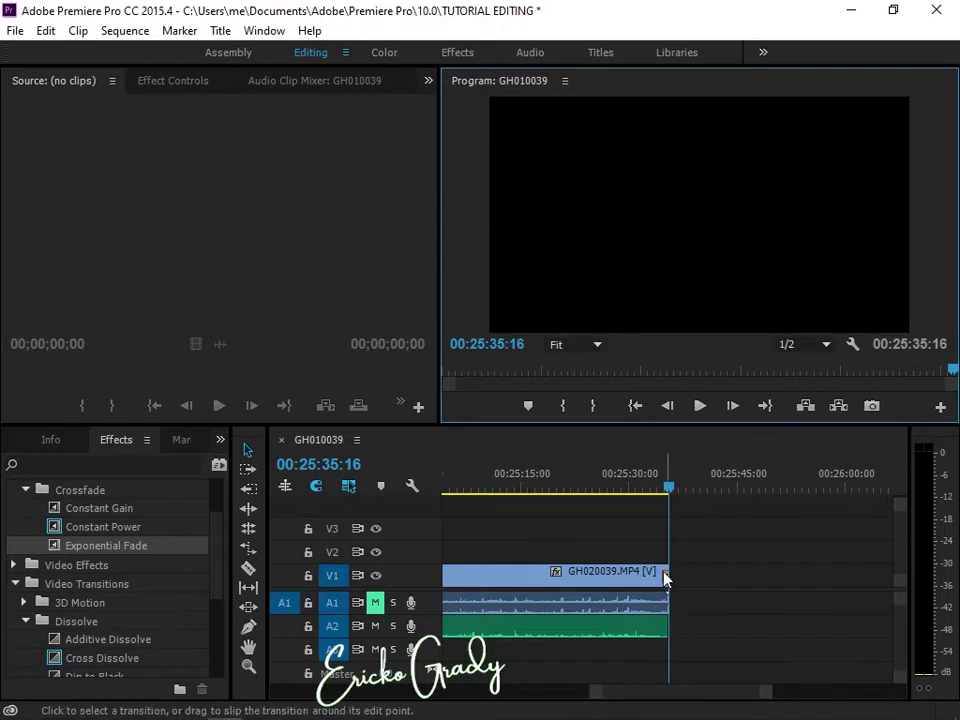
Step: Split the last clips on V1, A1 and A2 at 00:25:00:21 and delete the footage and audio after the cut
scroll(560, 645, "up", 4)
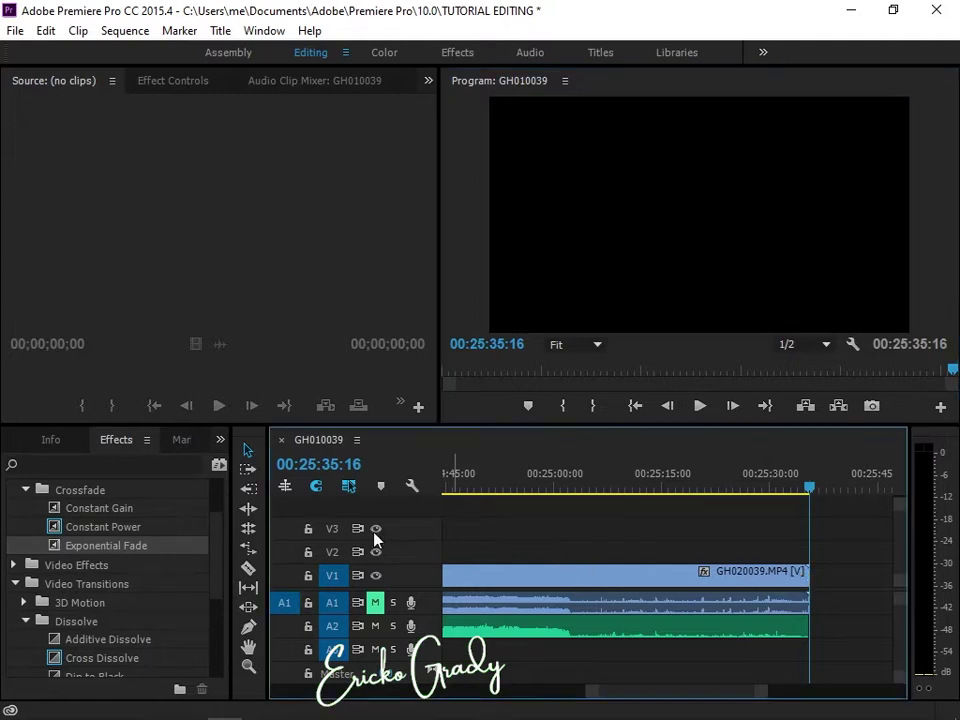
left_click(248, 567)
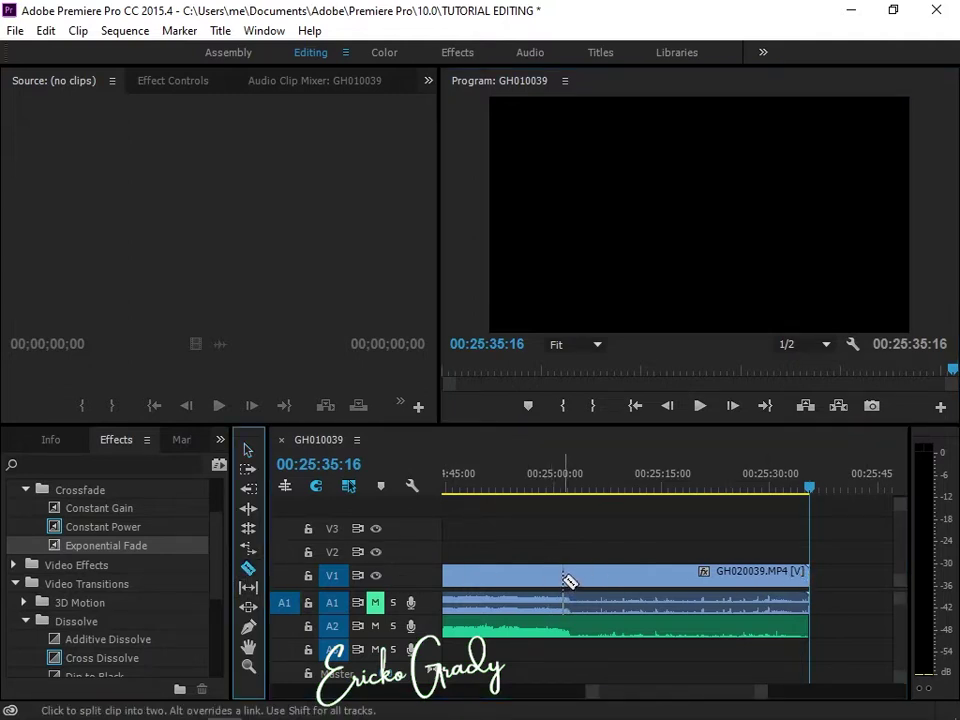
left_click(562, 576)
left_click(248, 450)
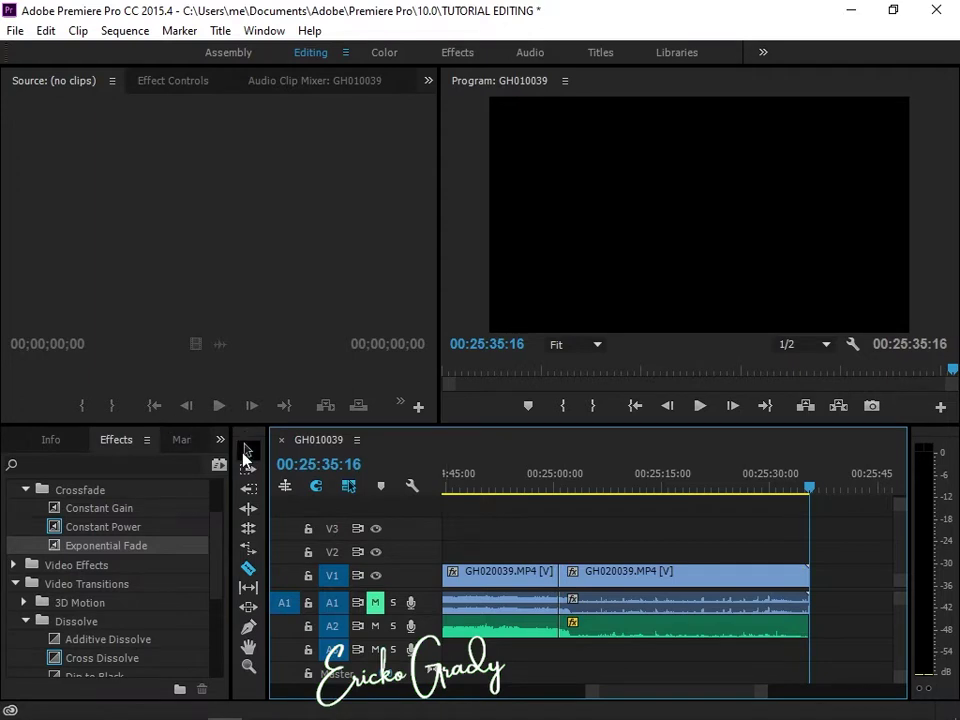
left_click(589, 627)
key("Delete")
left_click(628, 592)
key("Delete")
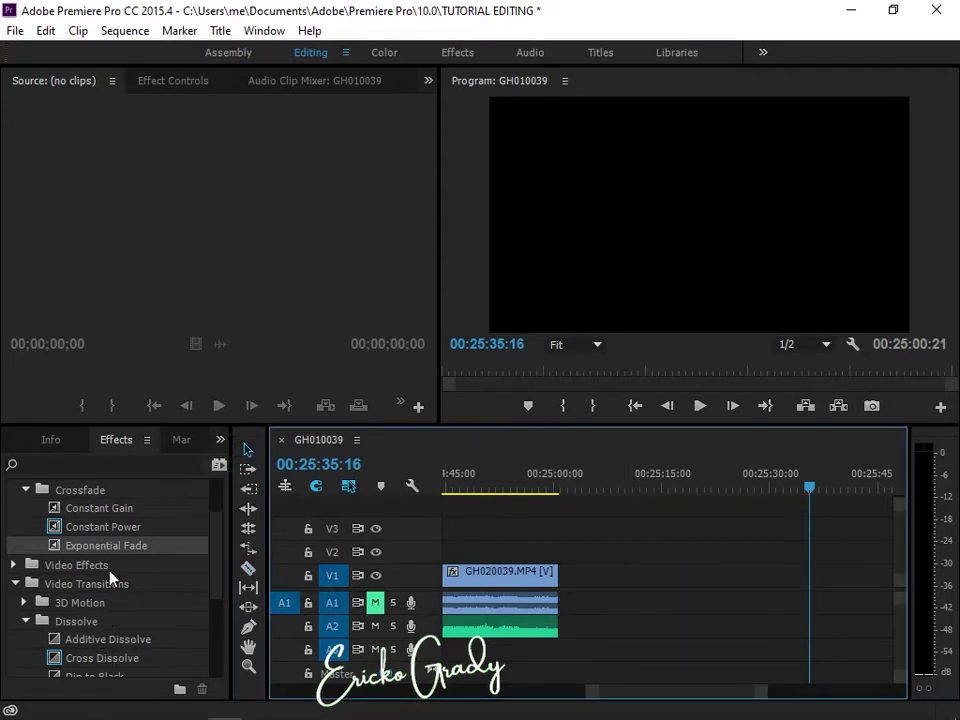
Step: Apply Dip to Black to the new end of the last V1 clip and play the ending from 00:24:59:09
scroll(110, 577, "down", 2)
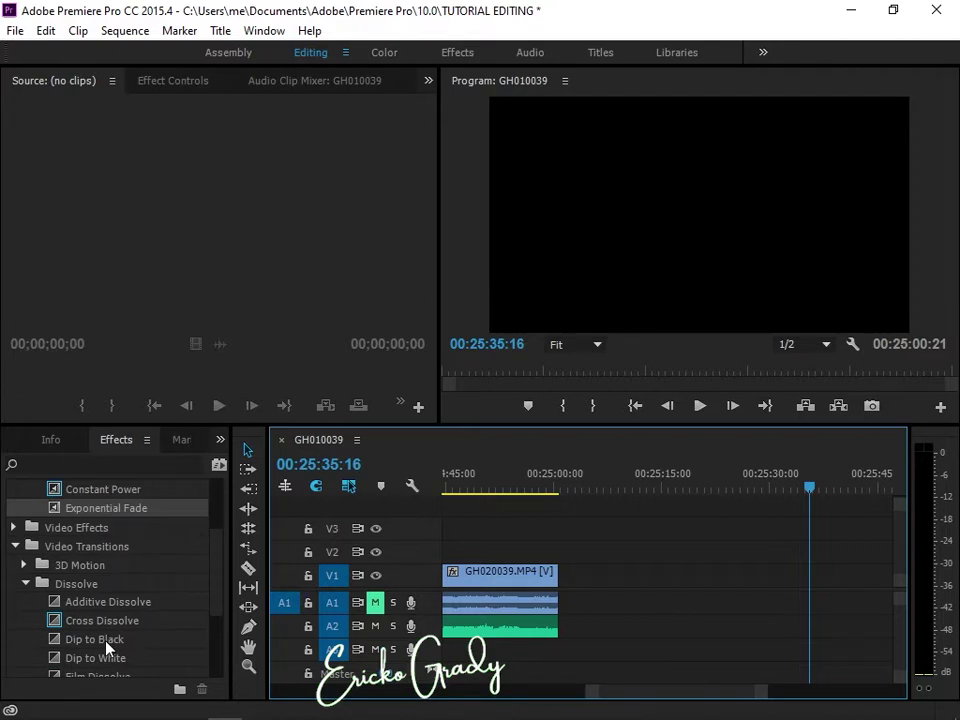
mouse_move(107, 648)
left_mouse_down()
mouse_move(476, 583)
mouse_move(542, 587)
mouse_move(555, 575)
left_mouse_up()
left_click(549, 488)
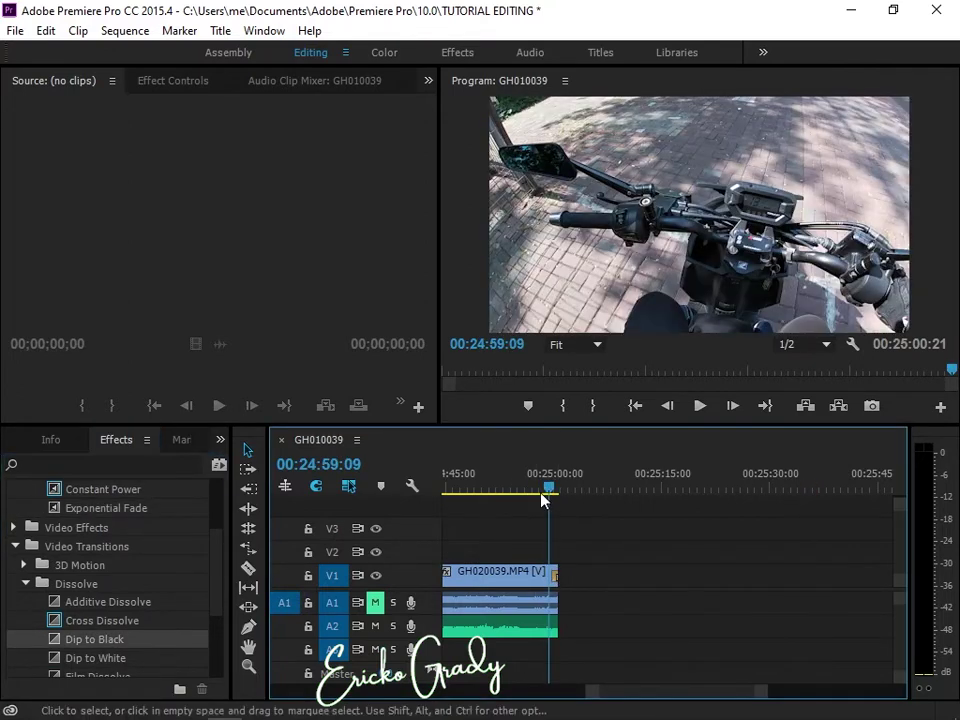
left_click(697, 406)
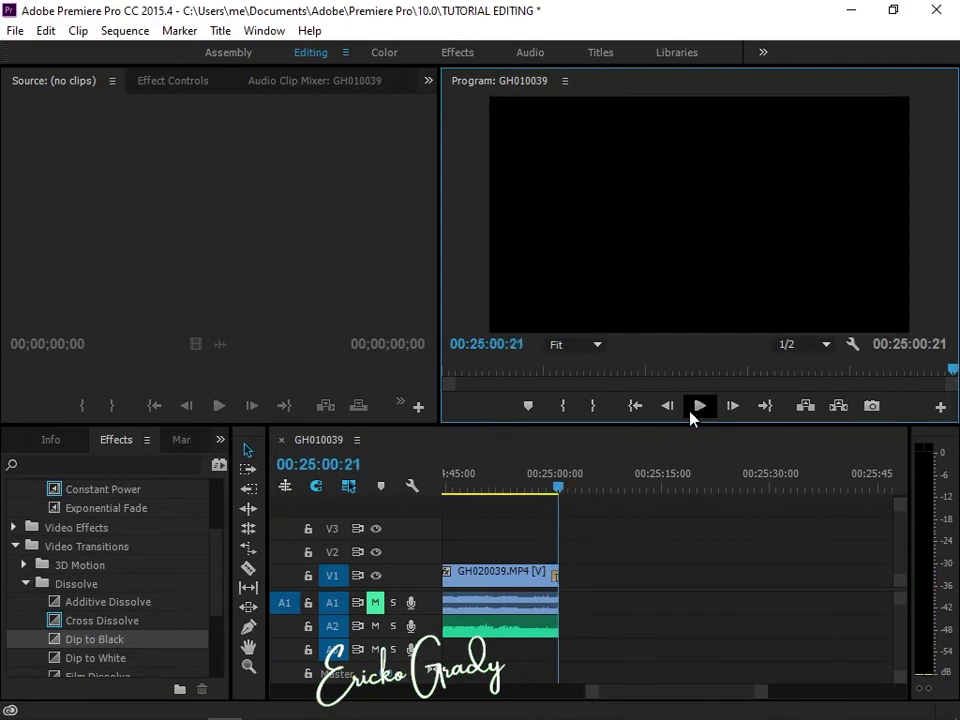
Step: Apply Exponential Fade to the end of the last A2 clip and play the ending to check it
left_click_drag(129, 508, 558, 630)
left_click(541, 474)
left_click(699, 406)
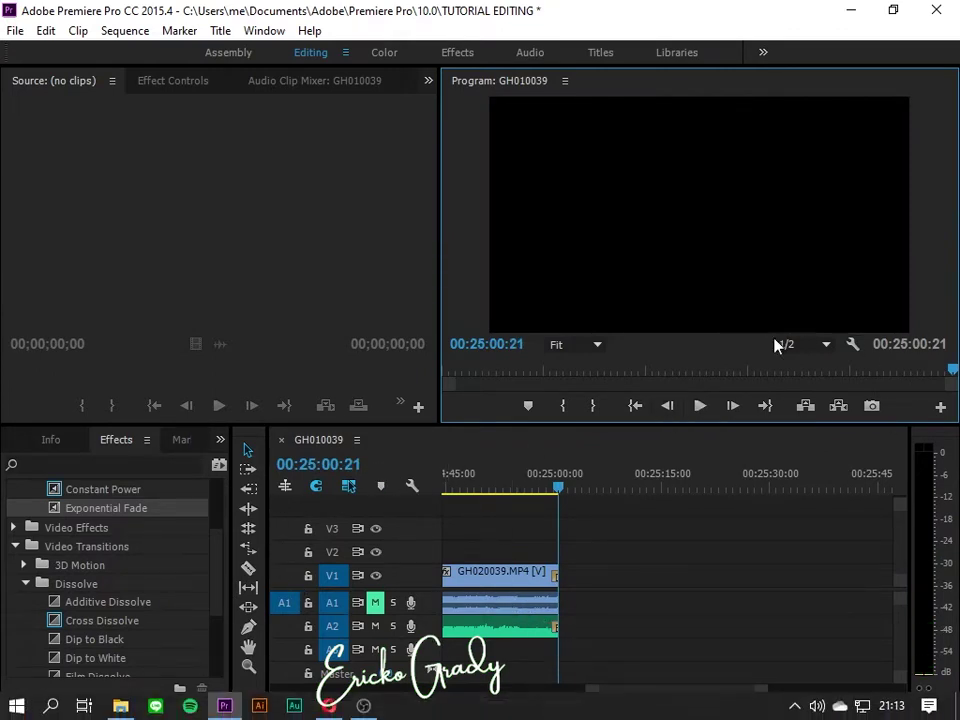
Step: Return to the start of the sequence and move the playhead to 00:00:22:00
left_click(633, 407)
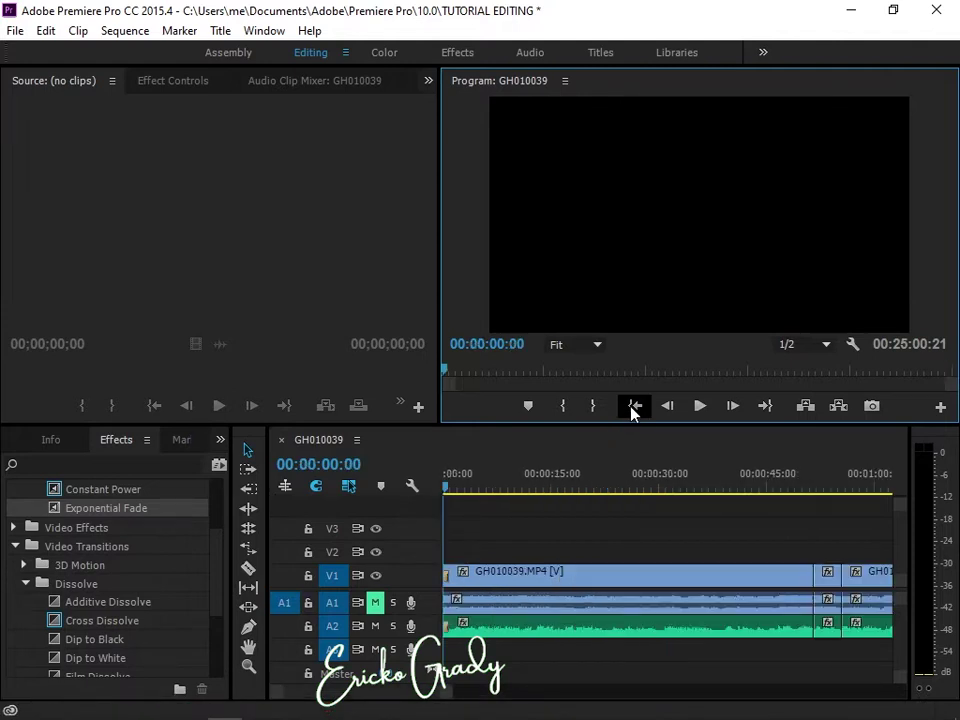
left_click(601, 481)
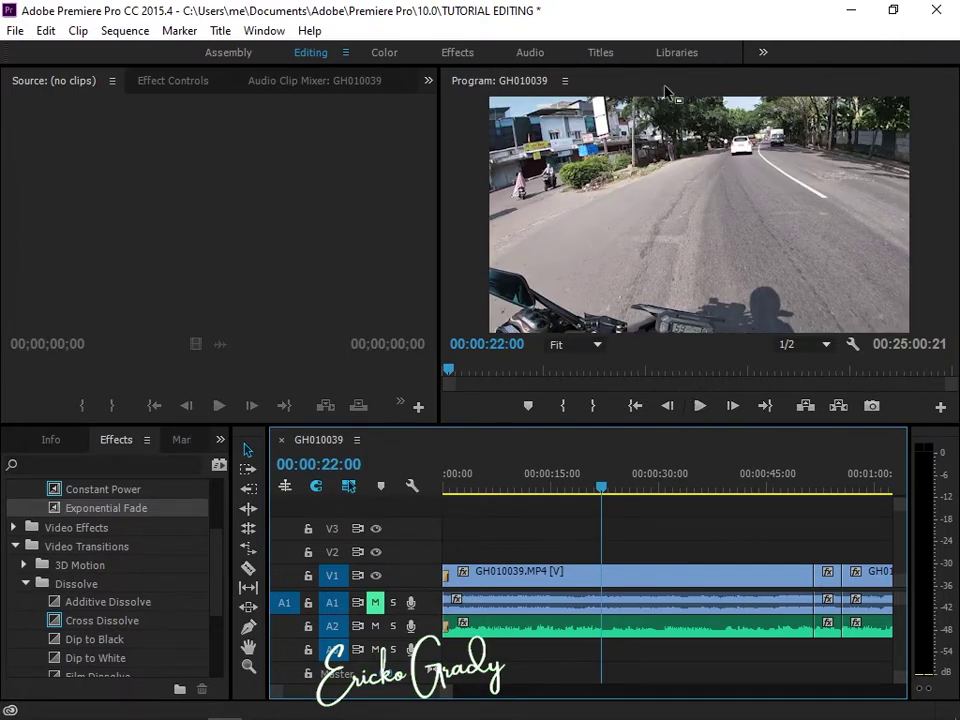
Step: View the current frame in a maximized Program monitor, restore the layout and return to the sequence start
key("grave")
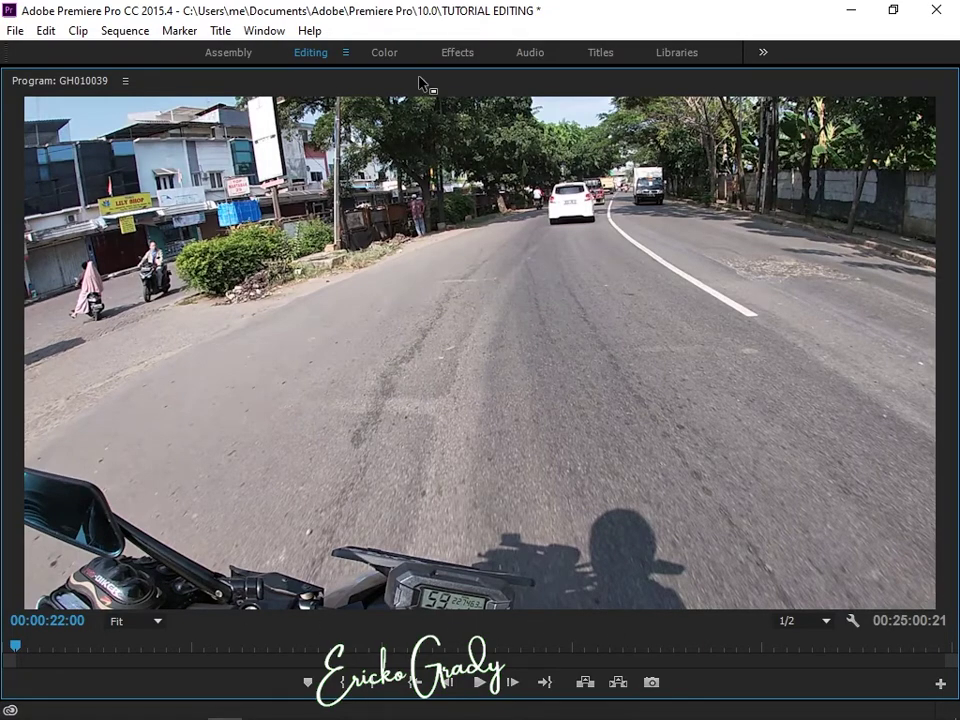
key("grave")
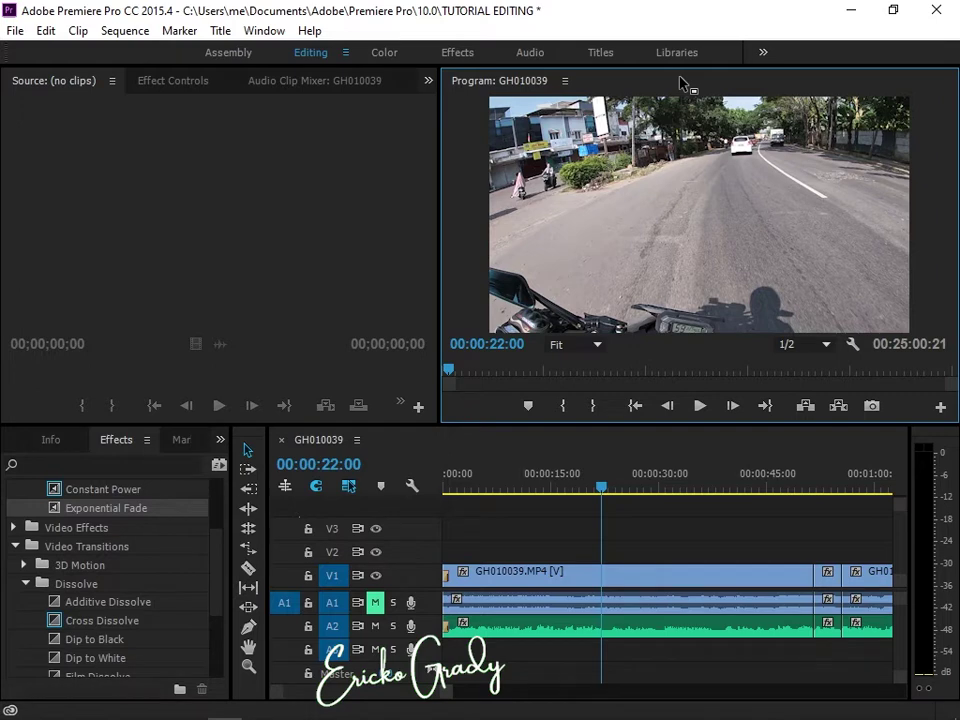
left_click(636, 406)
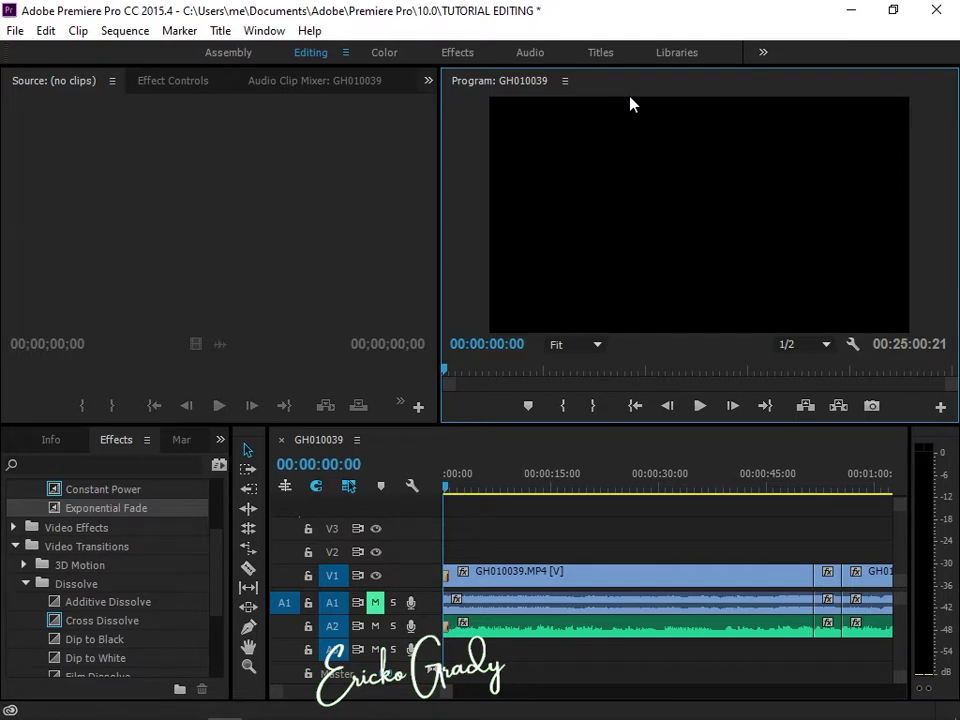
Step: Import watermark.png from the Youtube editing folder on the Desktop into the TUTORIAL EDITING project
left_click(221, 439)
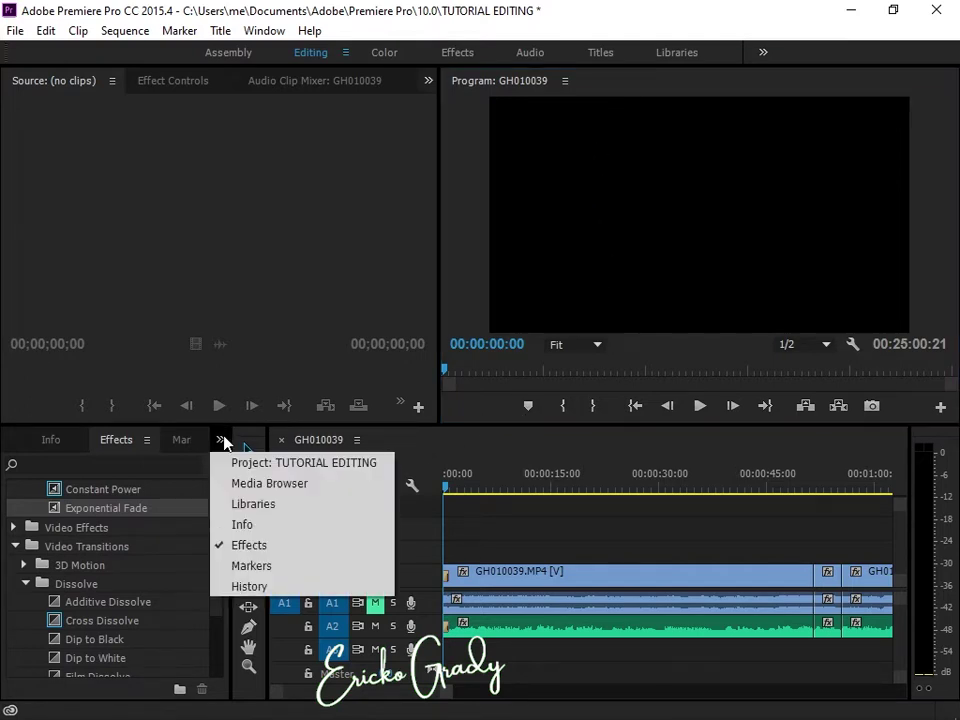
left_click(250, 463)
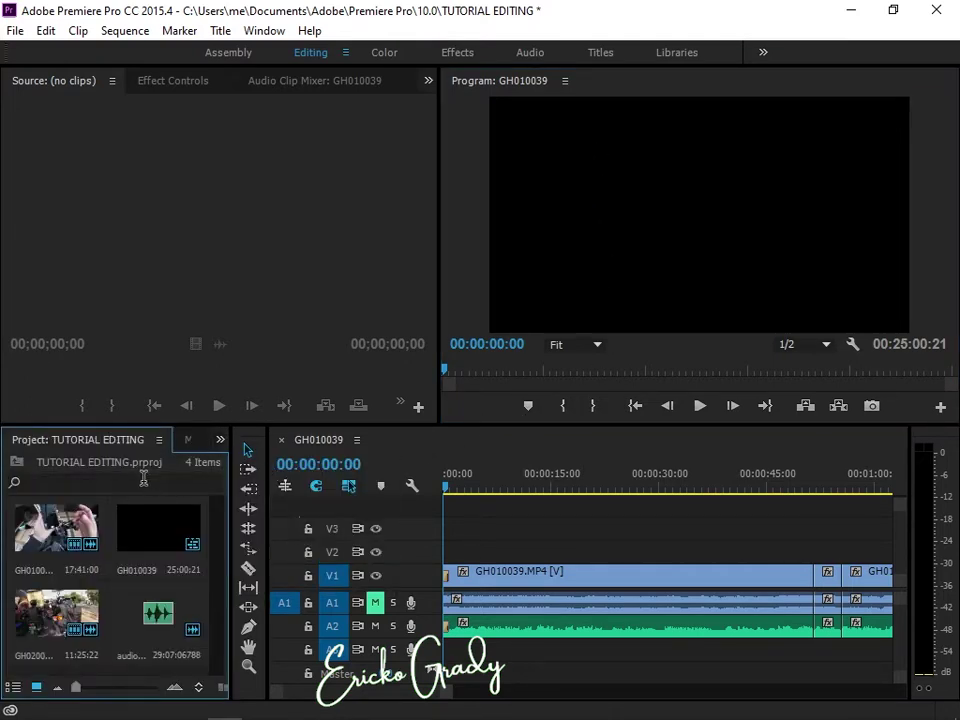
left_click(577, 480)
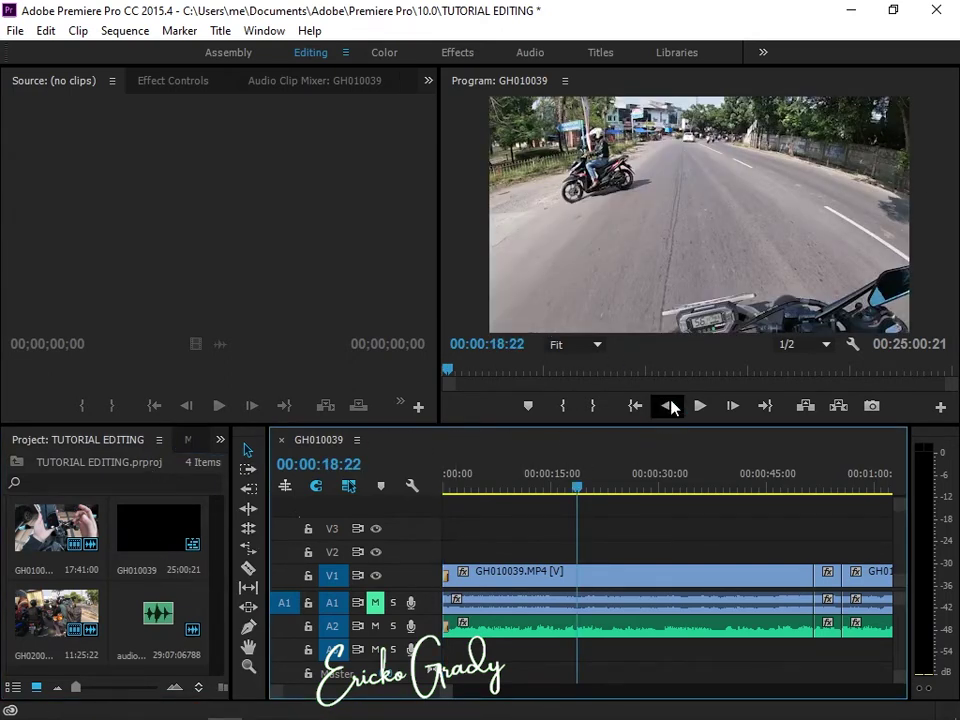
right_click(144, 472)
left_click(193, 601)
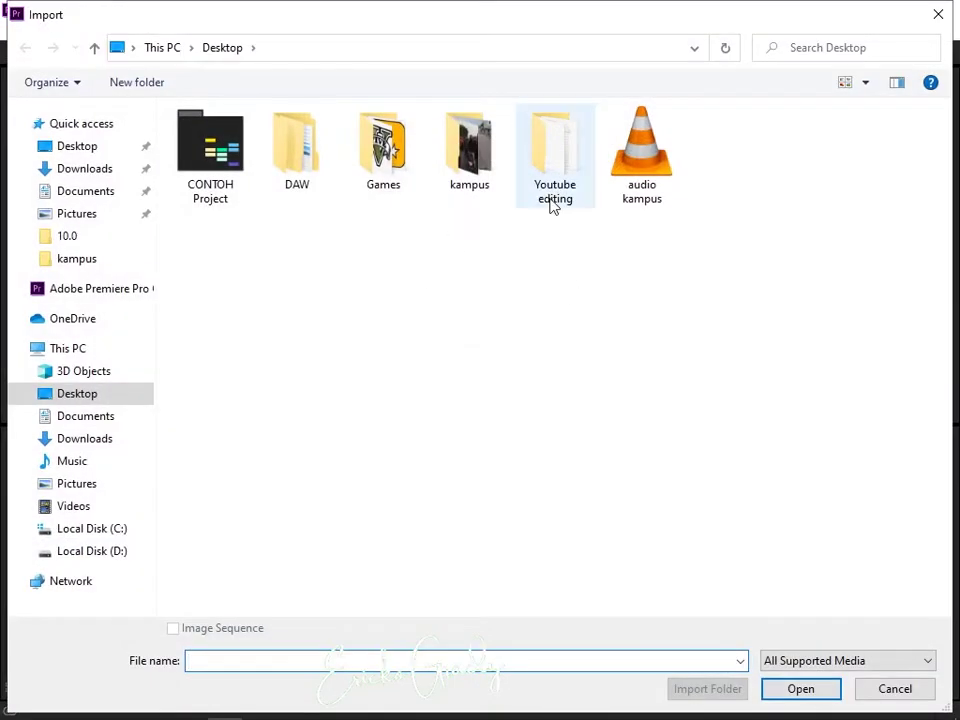
double_click(551, 202)
left_click(872, 163)
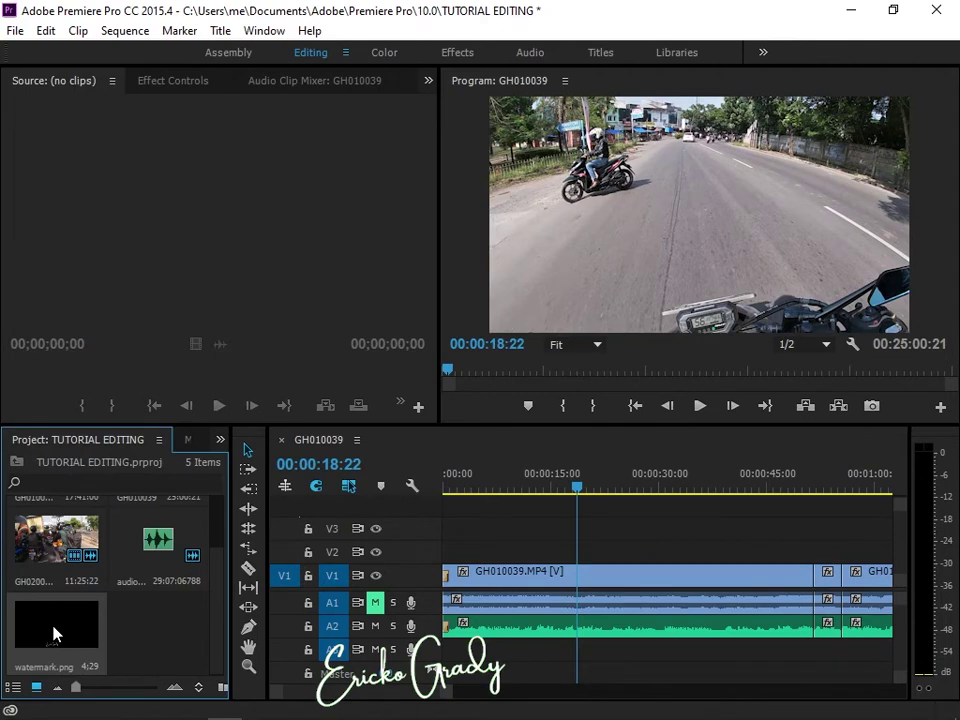
Step: Place watermark.png at the start of V2 and extend it to the end of the last V1 clip
left_click_drag(53, 633, 866, 546)
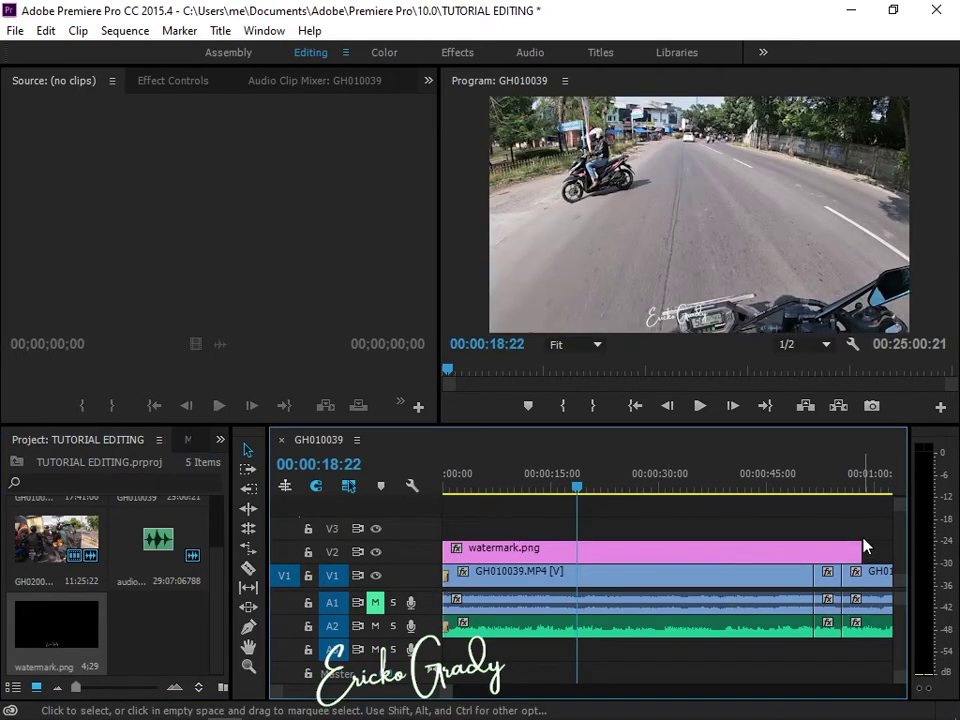
key("minus")
key("minus")
key("minus")
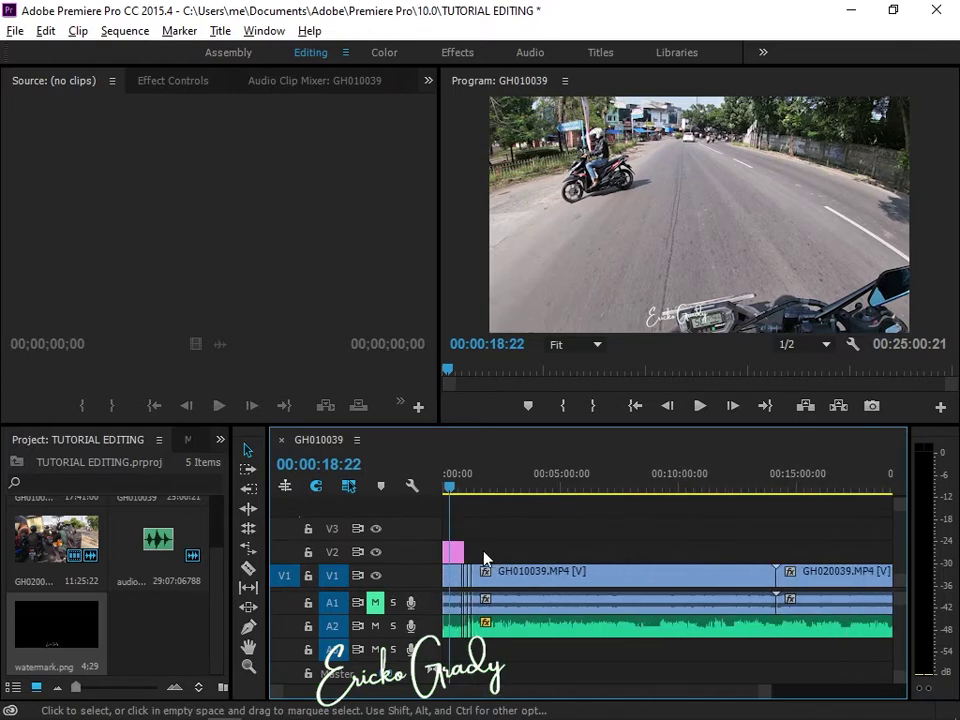
left_click_drag(463, 552, 822, 544)
key("minus")
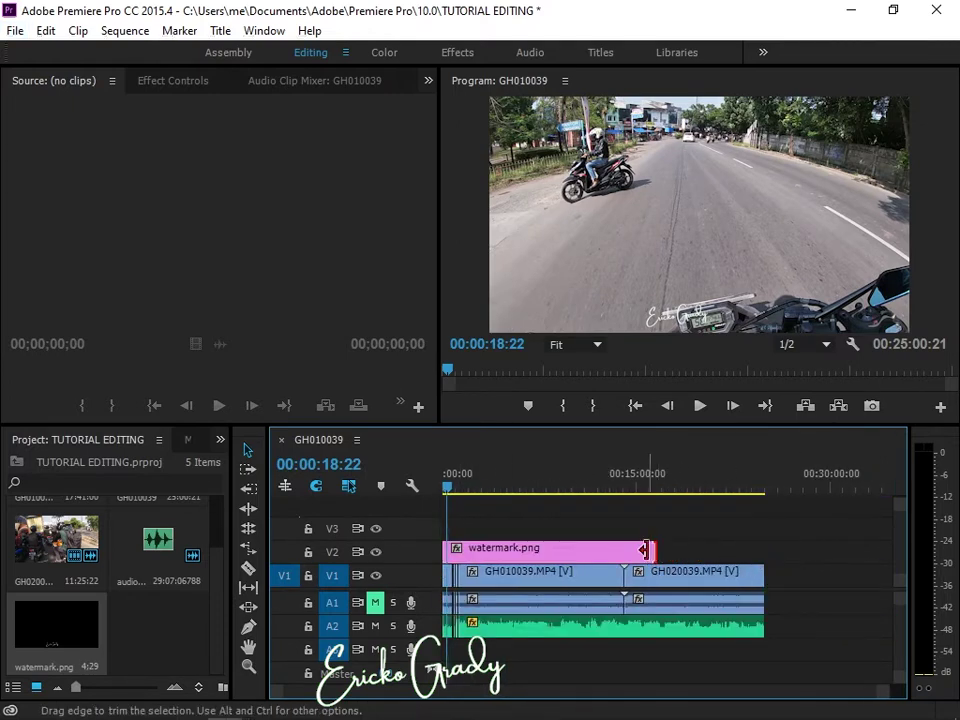
left_click_drag(645, 549, 763, 549)
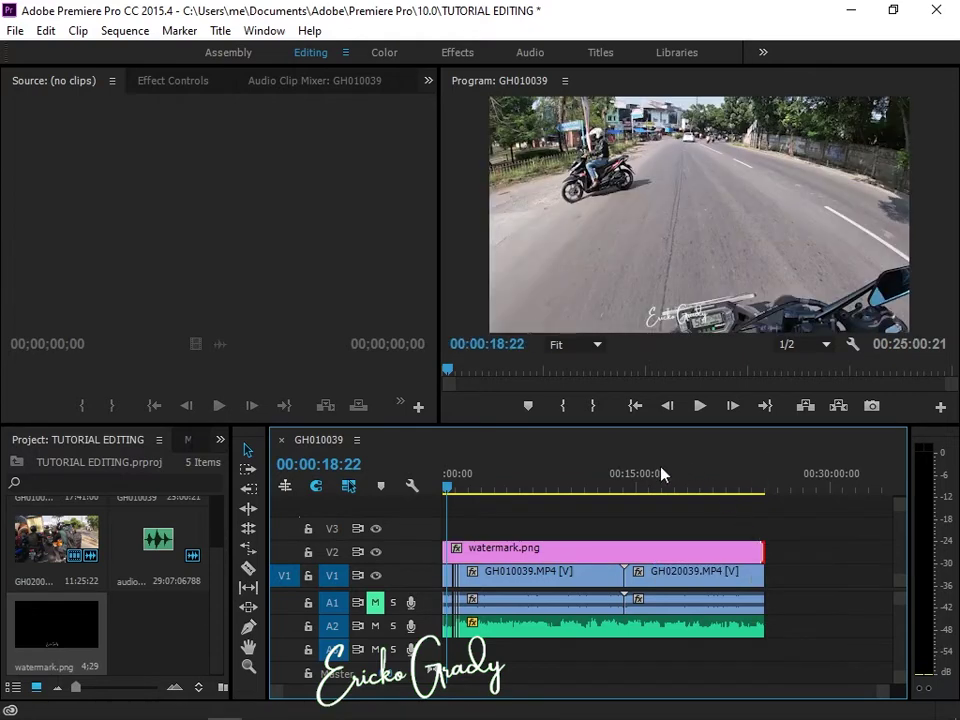
Step: Check the watermark over the footage at the sequence start and at 00:01:33:12
key("equal")
key("equal")
key("equal")
left_click(634, 405)
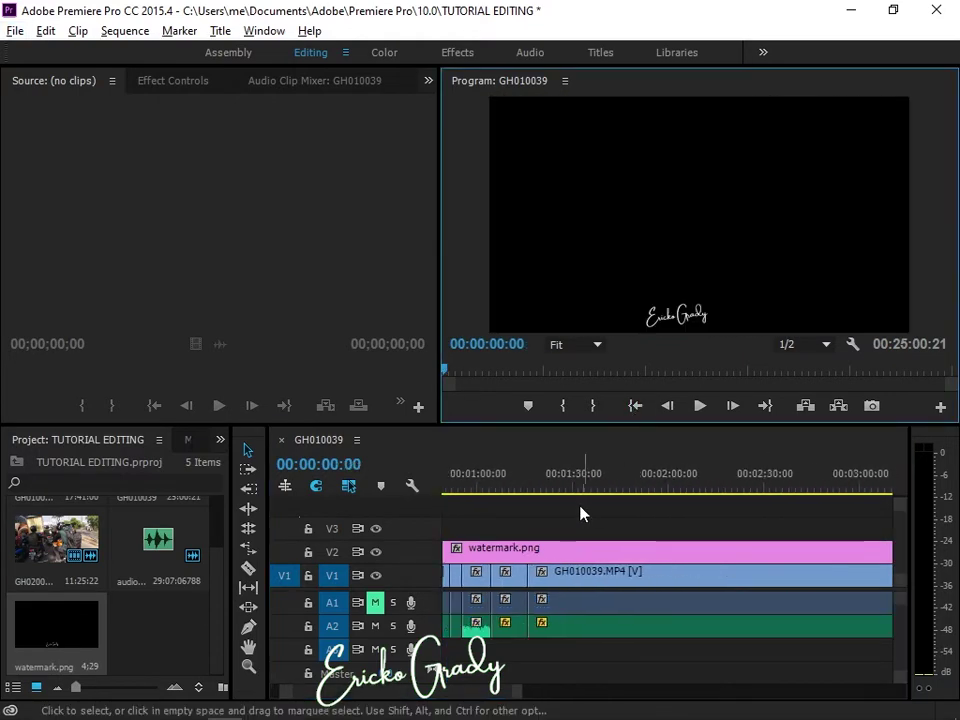
scroll(581, 510, "up", 2)
left_click(637, 407)
left_click(592, 475)
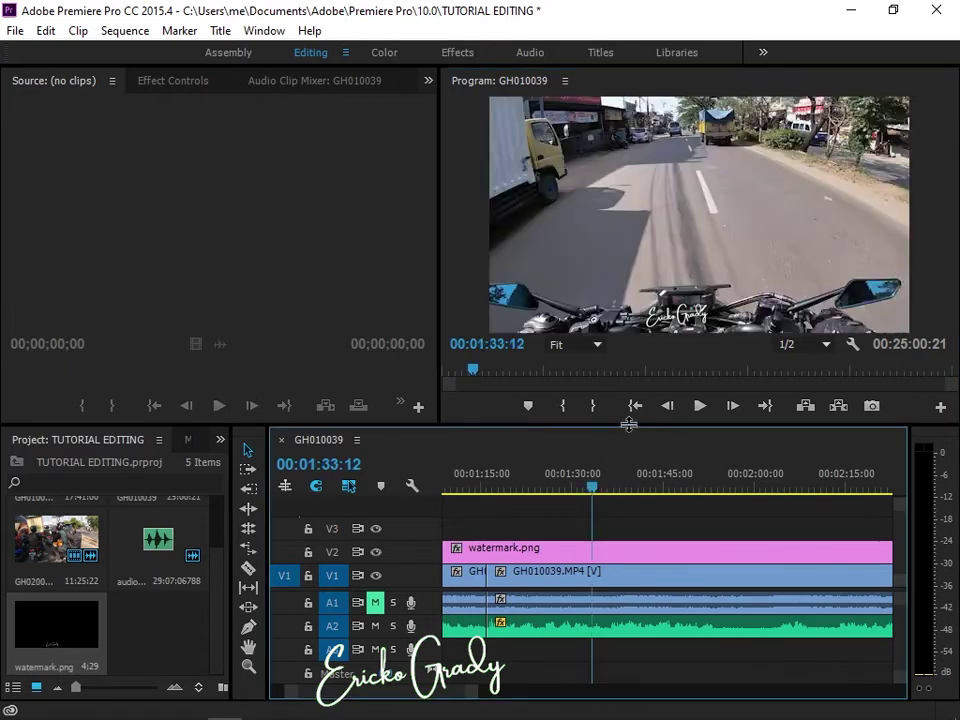
left_click(634, 405)
Step: Play the opening of the sequence to check how the watermark appears, and return to the start
left_click(220, 440)
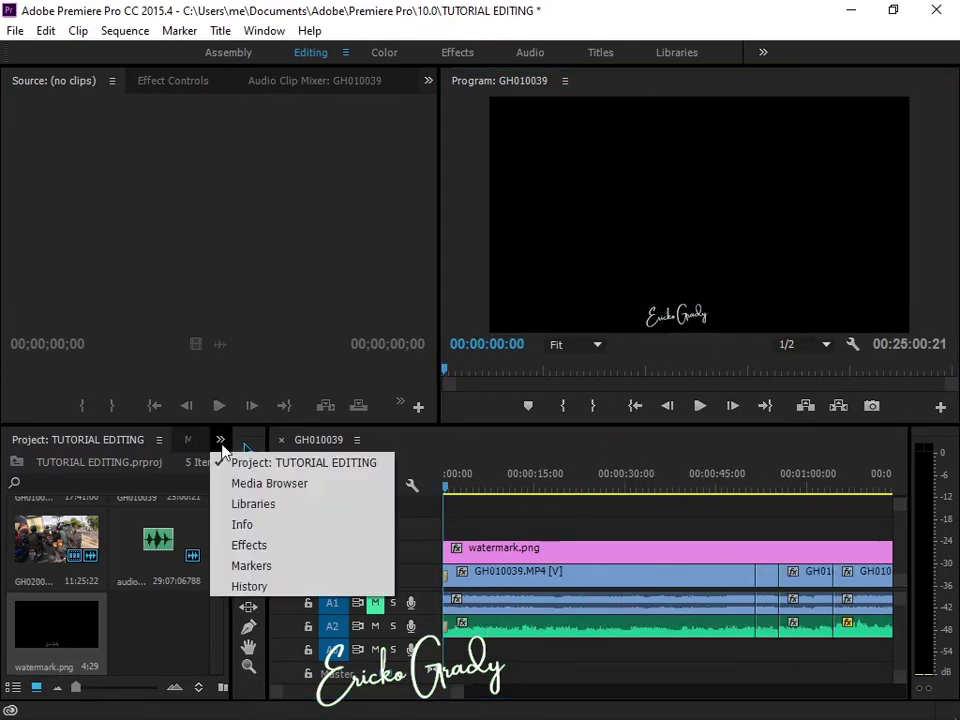
left_click(630, 410)
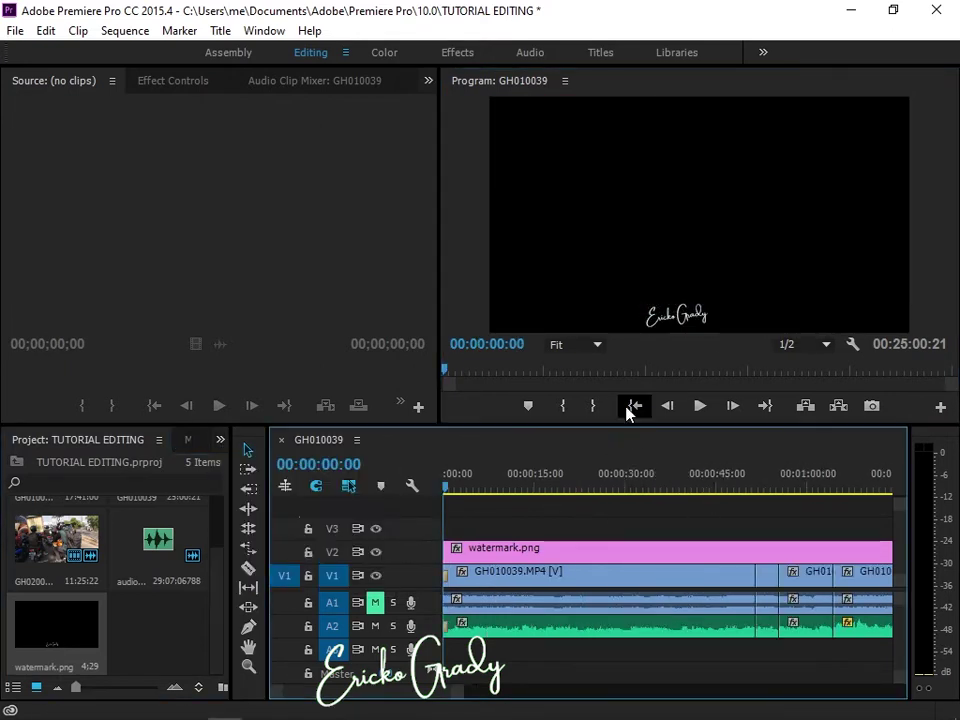
left_click(630, 408)
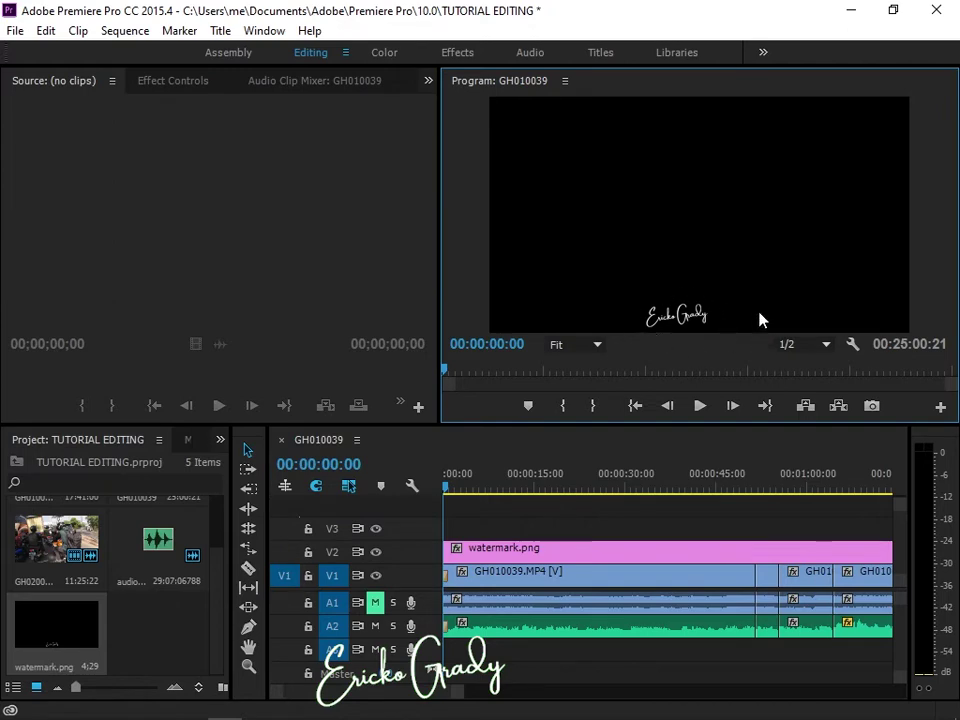
left_click(699, 410)
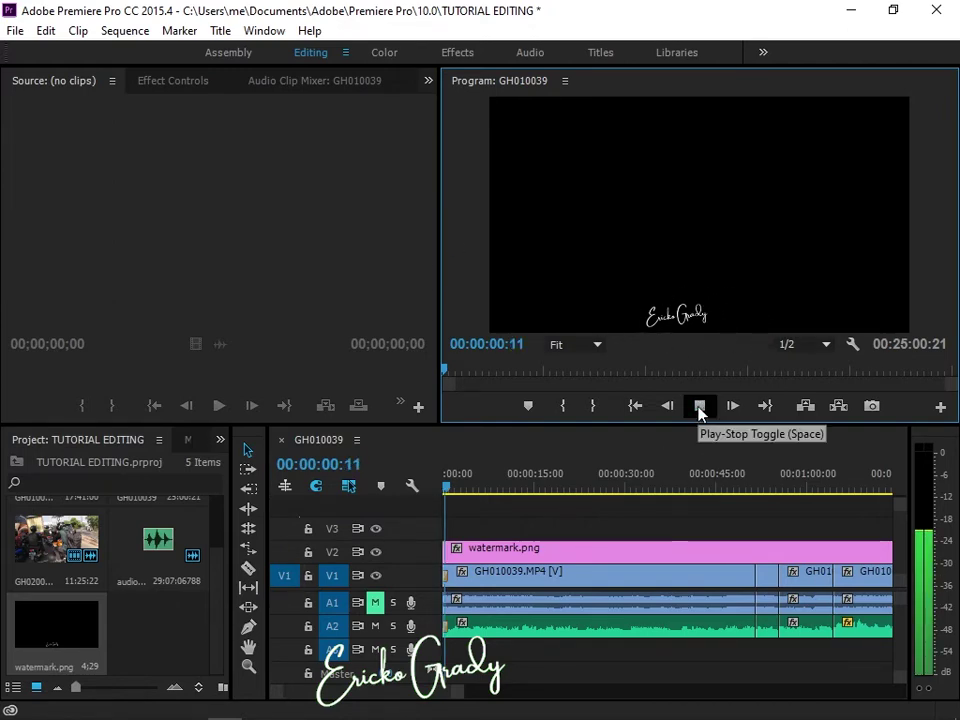
left_click(699, 411)
left_click(636, 408)
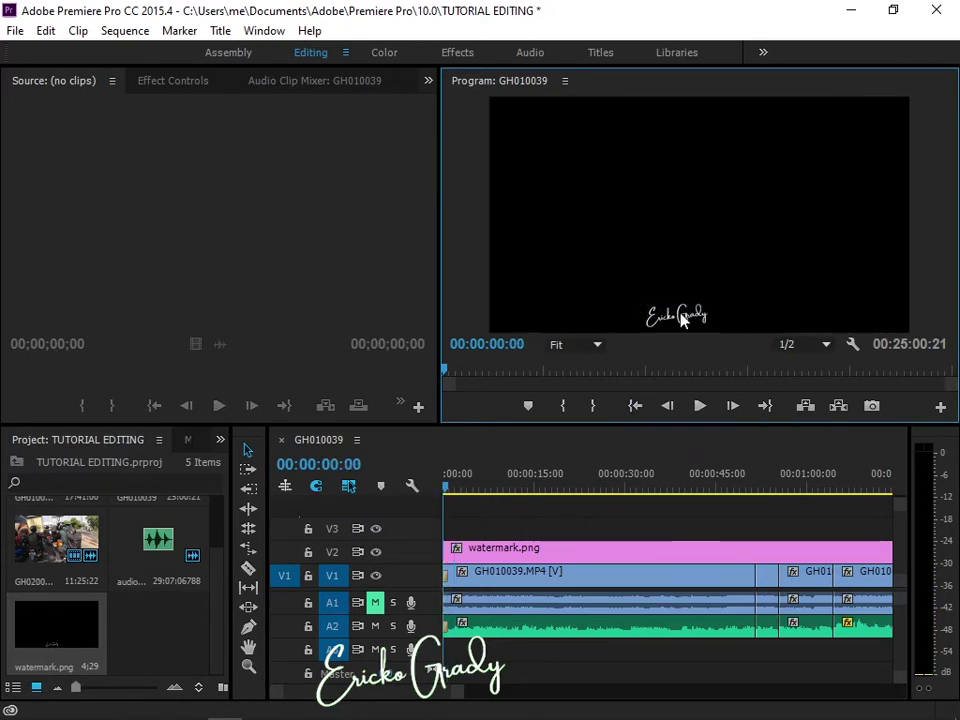
Step: Apply Dip to Black to the start of the watermark.png clip on V2 and play the opening
left_click(220, 440)
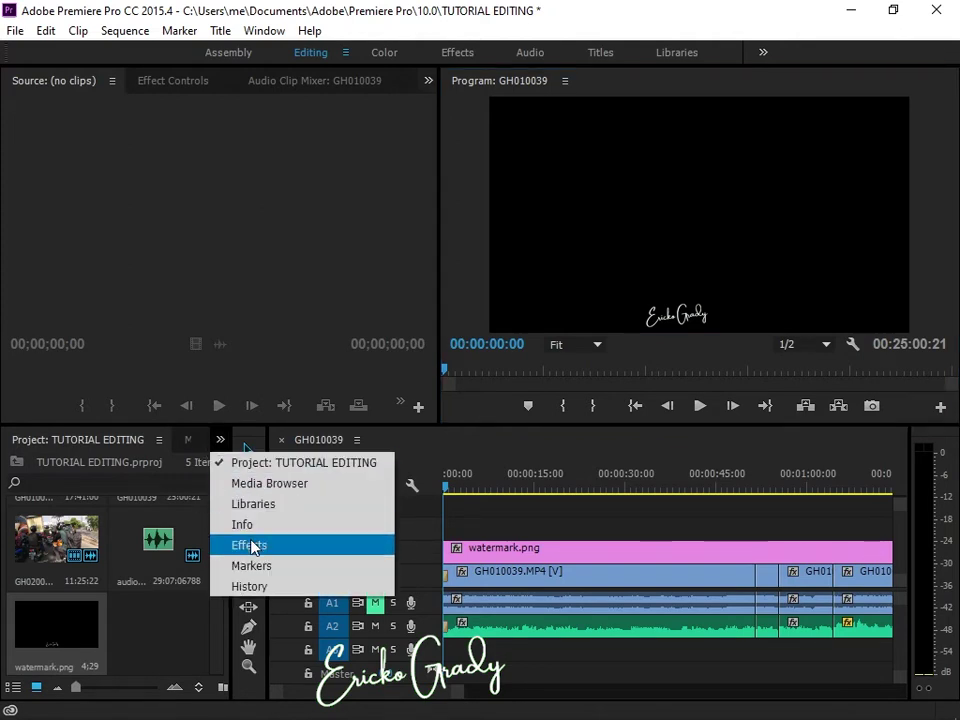
left_click(250, 547)
left_click_drag(111, 639, 449, 552)
left_click(634, 405)
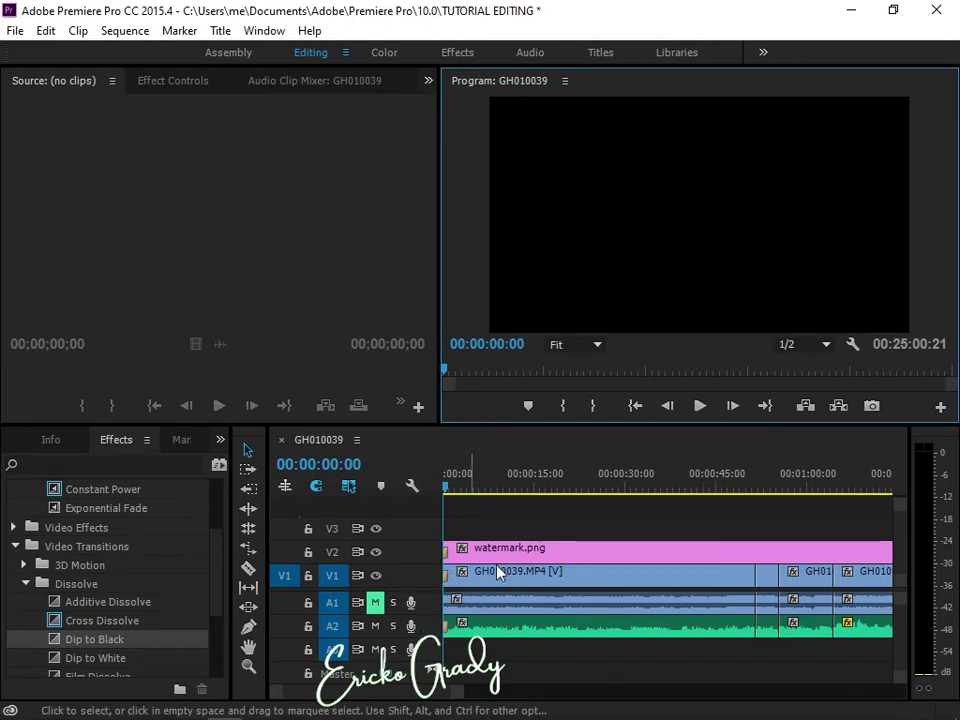
left_click(699, 406)
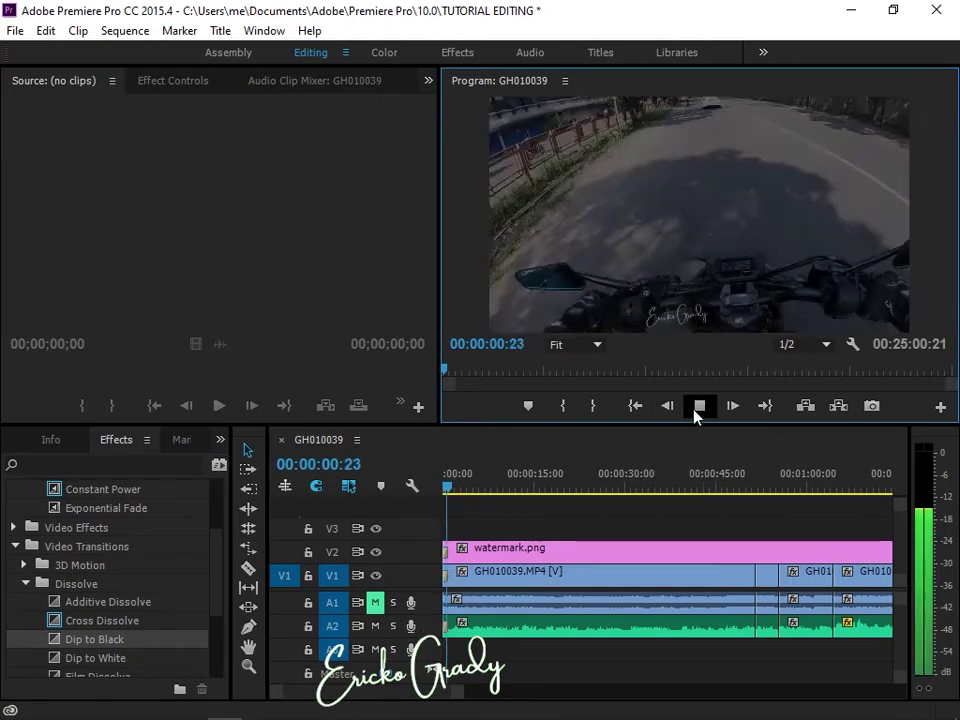
left_click(699, 406)
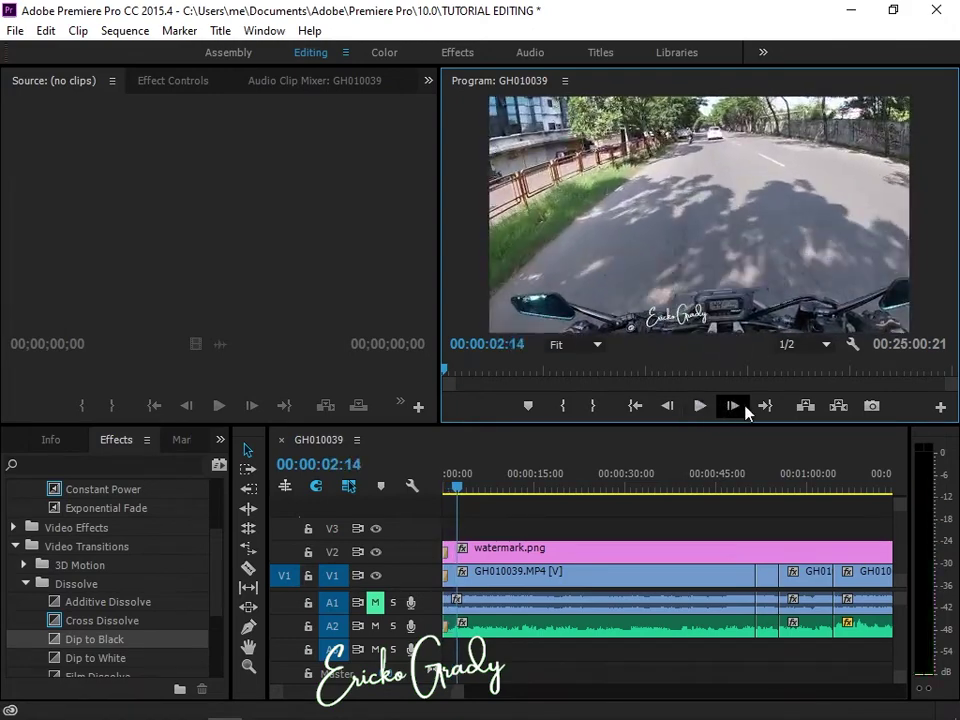
Step: Apply Dip to Black to the end of the watermark.png clip on V2 and play the ending
left_click(765, 406)
left_click_drag(659, 548, 667, 548)
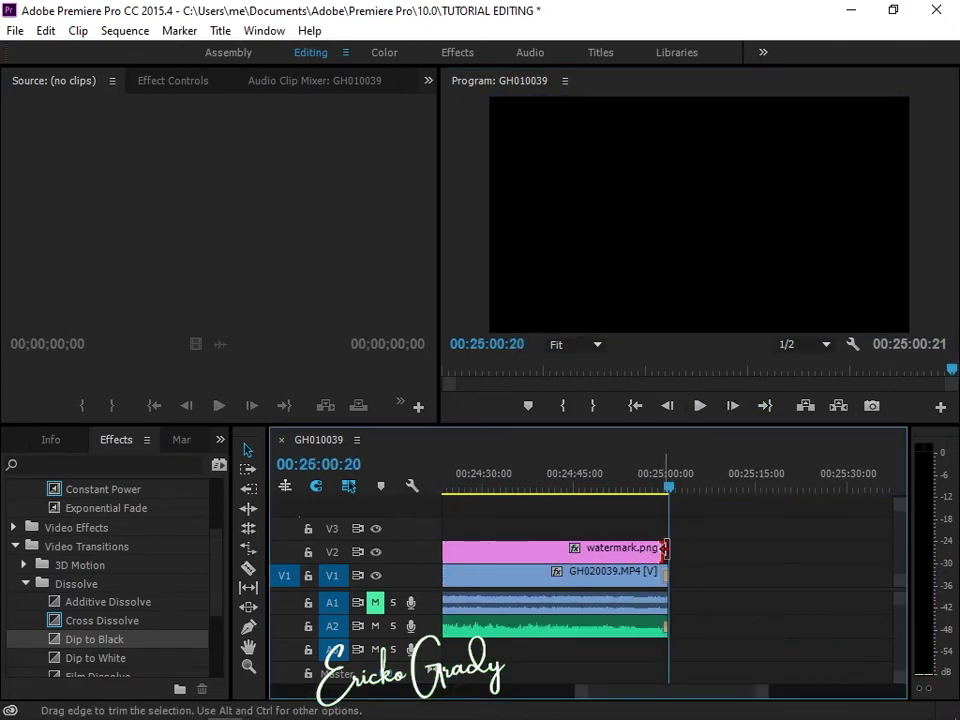
left_click_drag(250, 630, 666, 548)
left_click(658, 473)
left_click(700, 406)
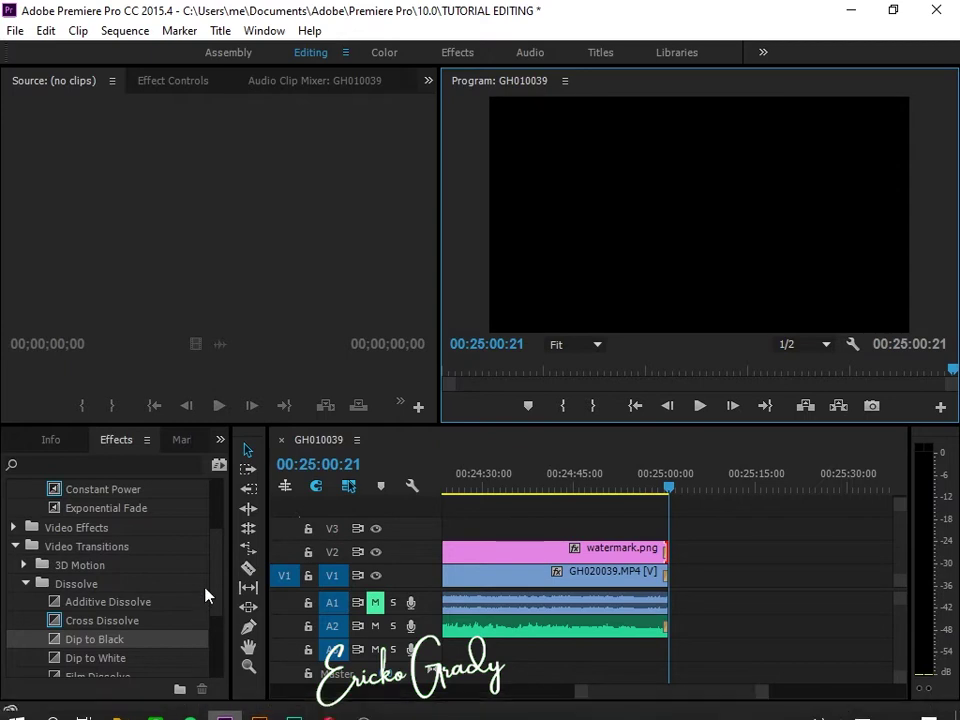
Step: Inspect the watermarked footage at several points in the sequence, including 00:17:26:00 and 00:22:22:11
scroll(547, 578, "down", 2)
scroll(547, 578, "down", 2)
left_click(519, 473)
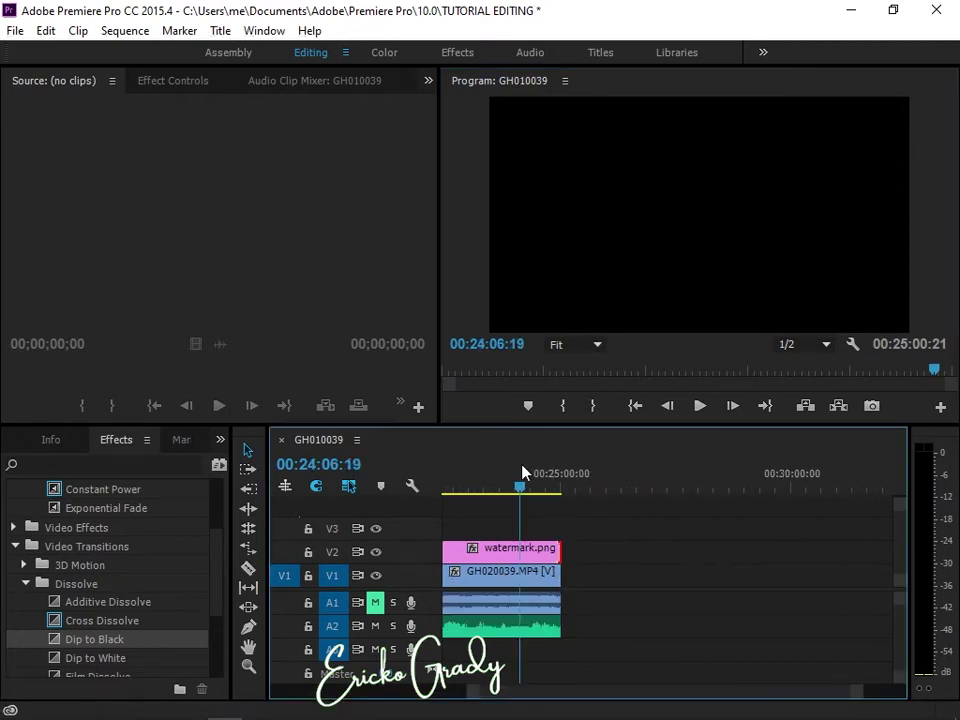
scroll(527, 476, "up", 4)
left_click(598, 486)
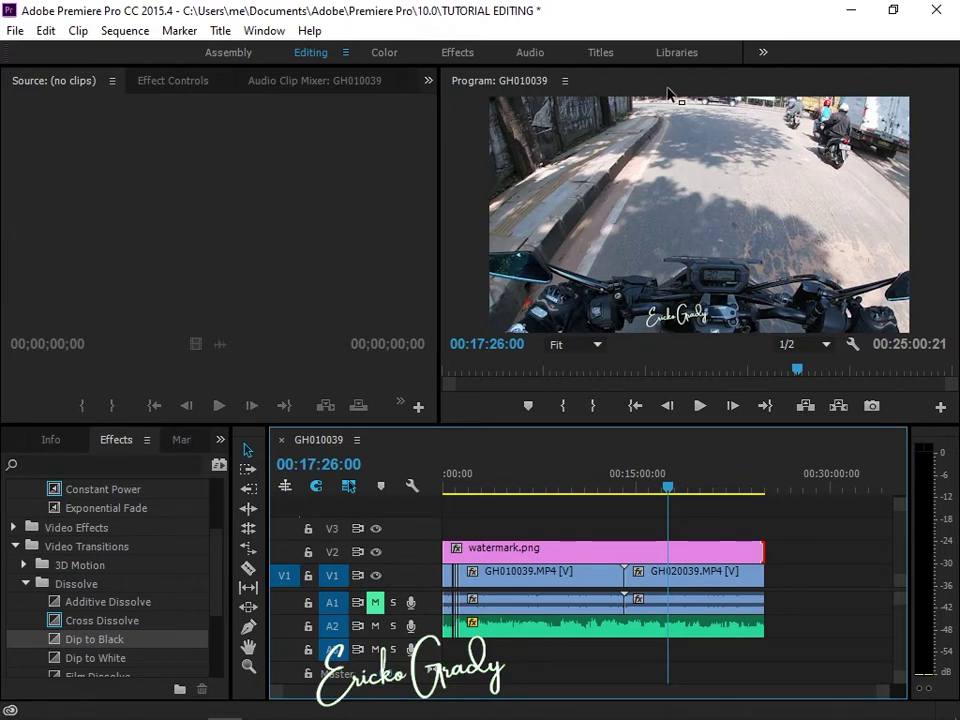
left_click(734, 490)
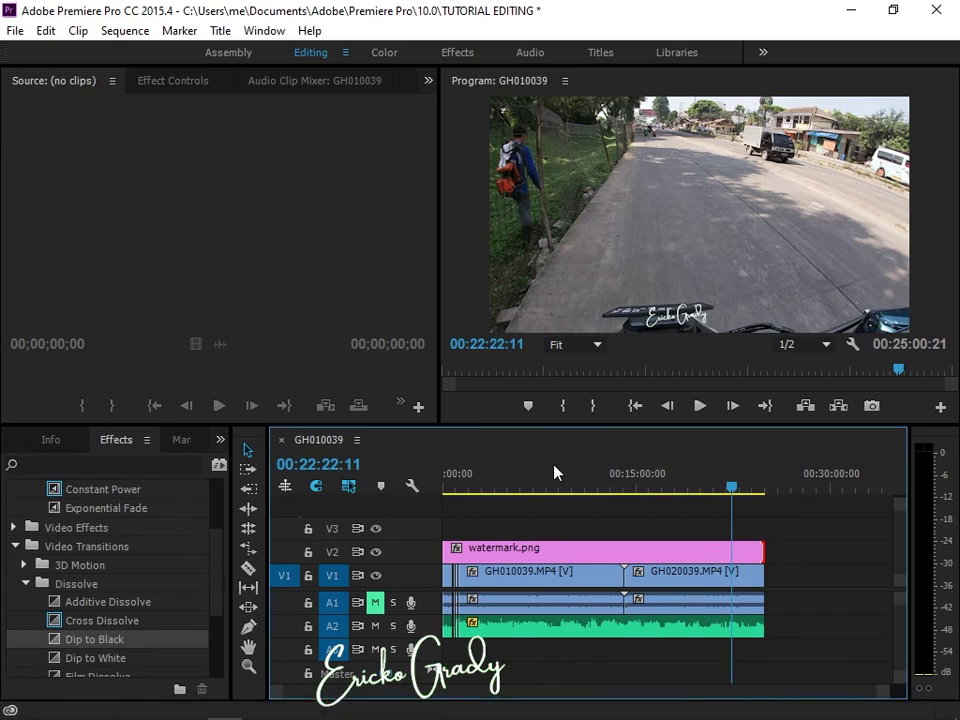
Step: Return the playhead to the sequence start with the Selection tool active and view the opening clips
left_click(249, 451)
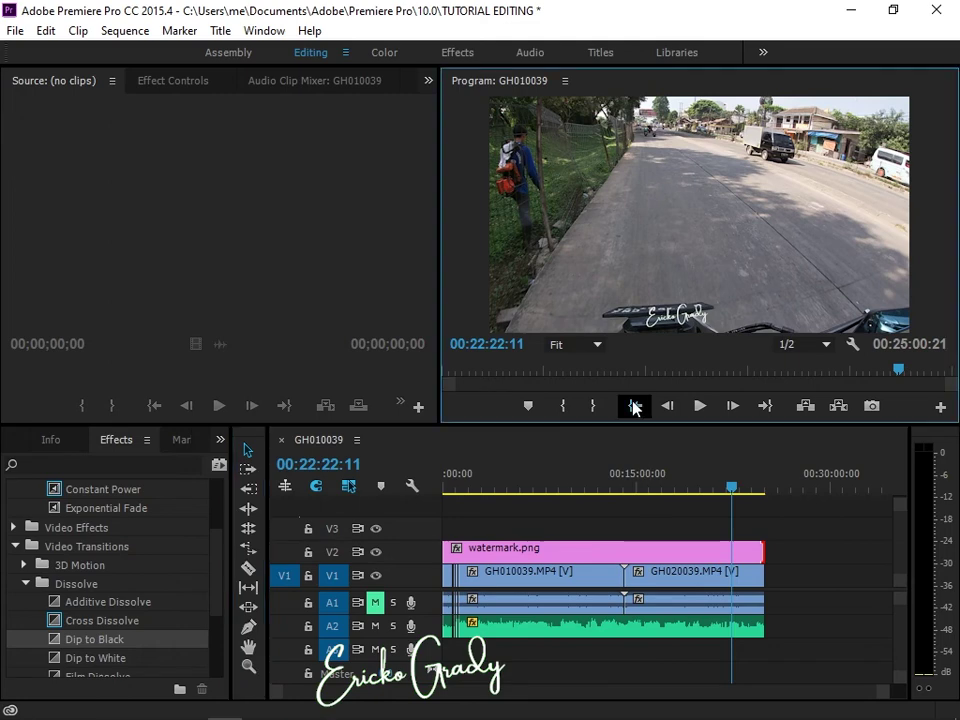
left_click(634, 405)
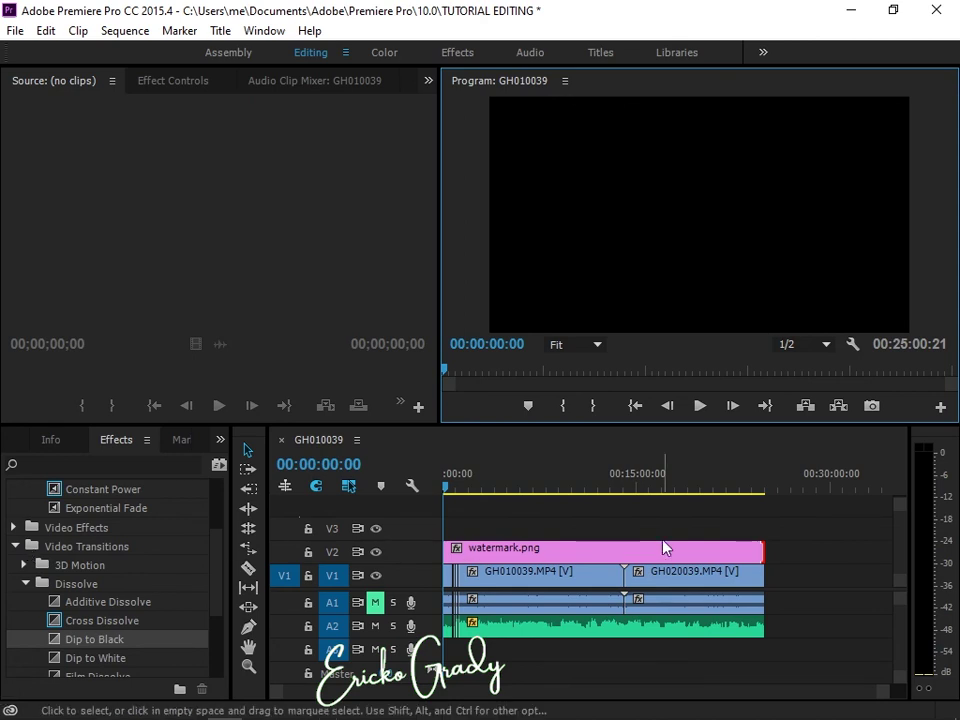
scroll(640, 545, "up", 4)
left_click(636, 408)
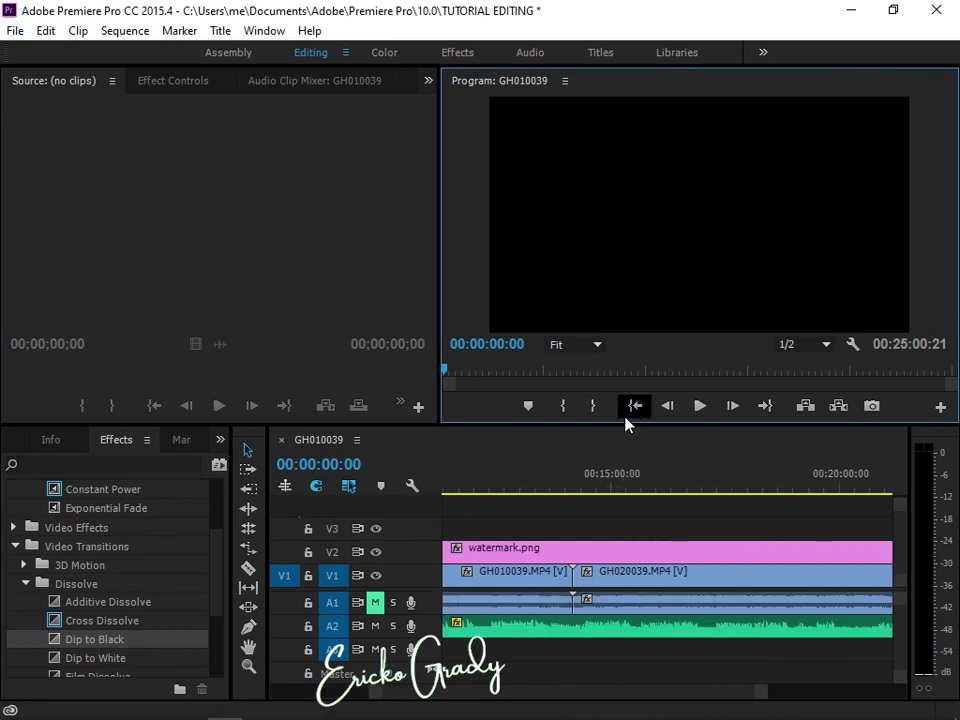
left_click(593, 475)
left_click(637, 410)
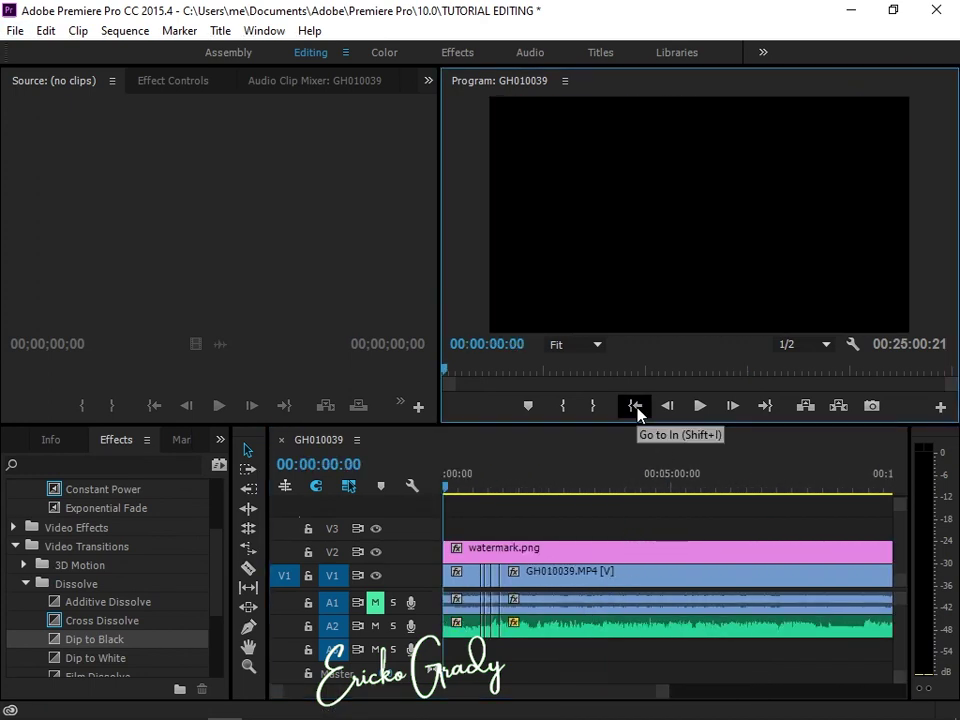